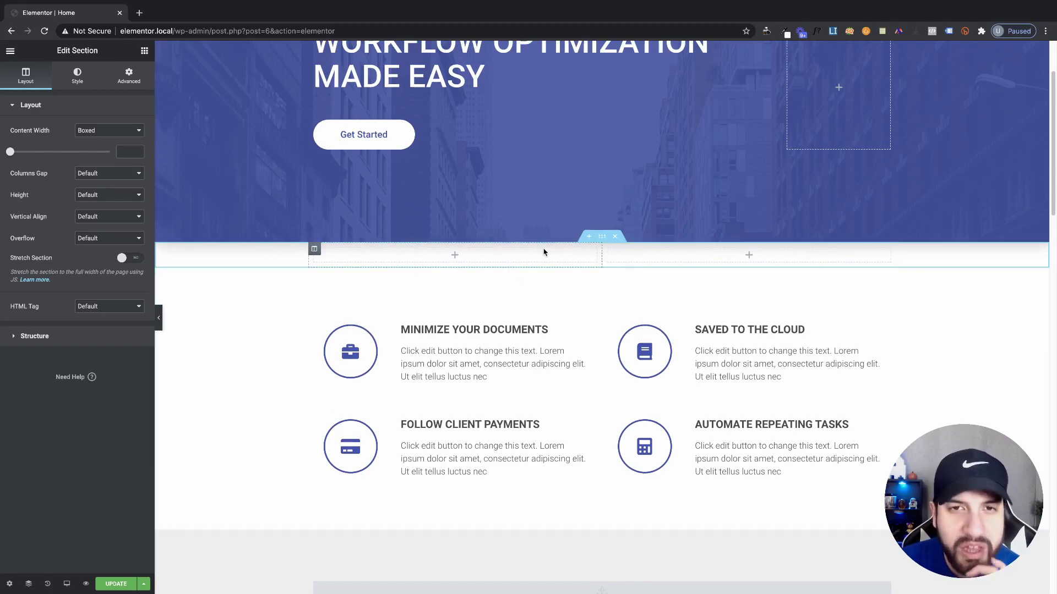
# - Add a Button widget to the left column of the empty two-column section below the hero and dismiss the tip
pyautogui.click(144, 53)
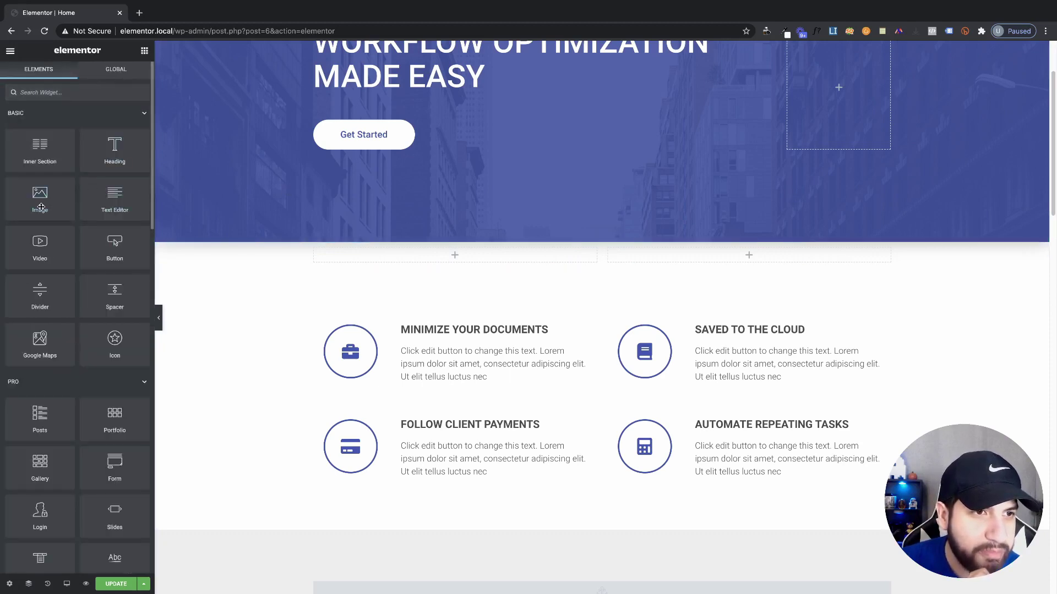
pyautogui.moveTo(125, 259); pyautogui.dragTo(432, 258)
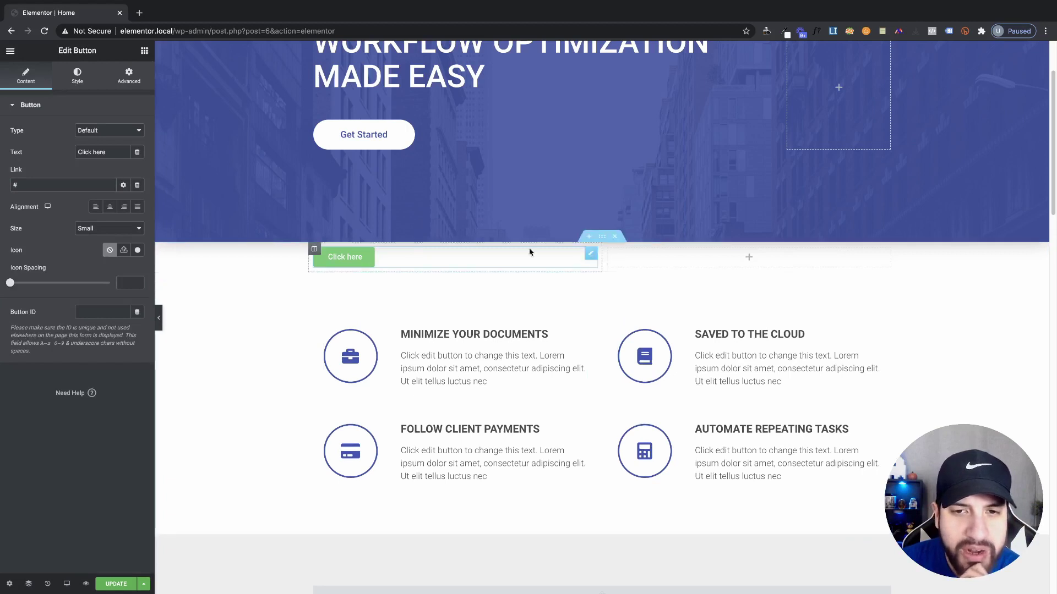
pyautogui.moveTo(590, 257)
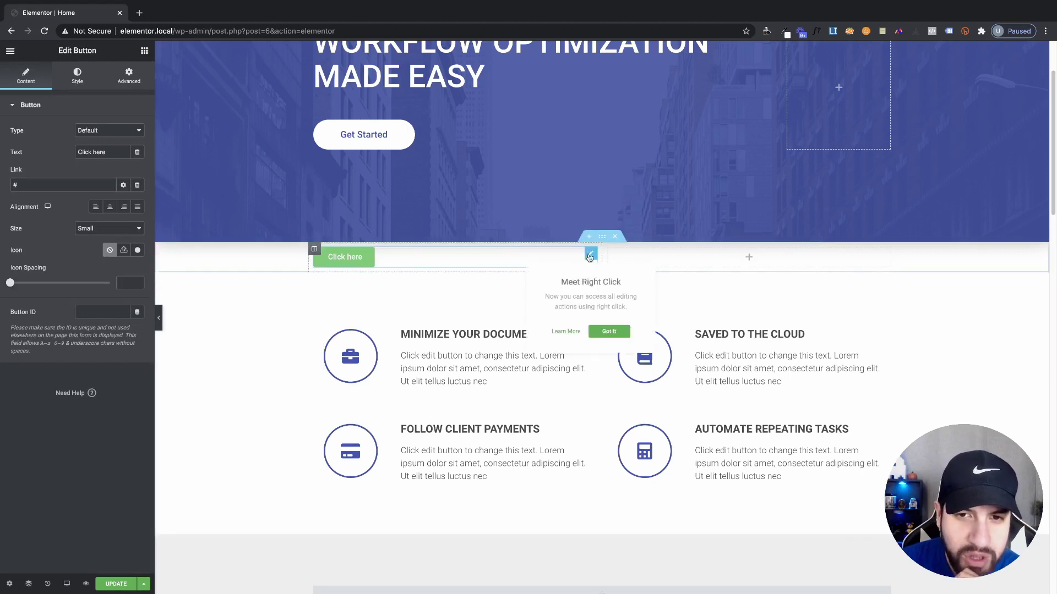
pyautogui.click(609, 331)
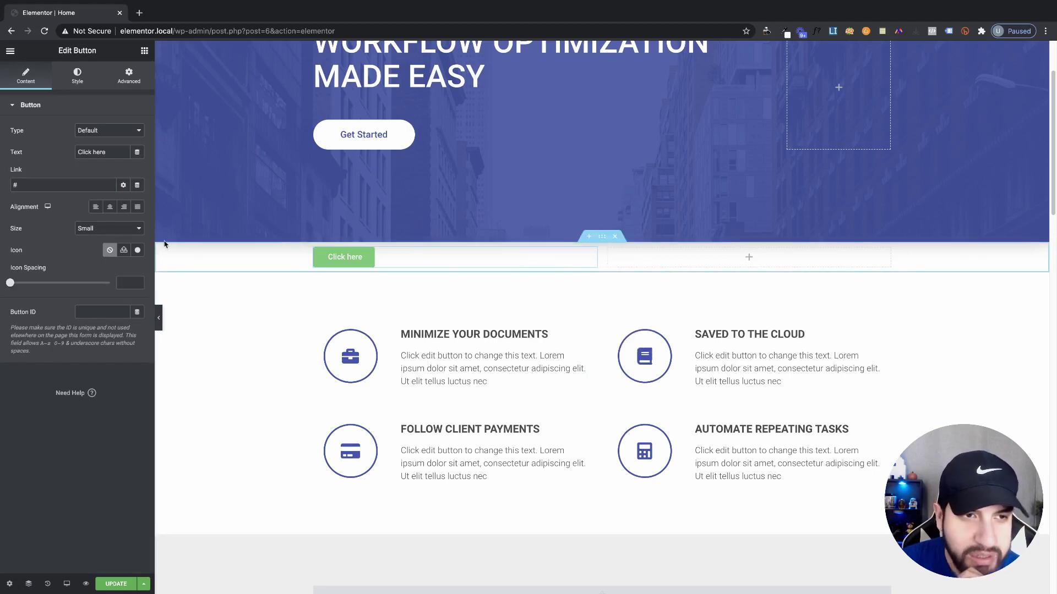
# - Try right and centre alignment on the new button, and settle on left alignment
pyautogui.click(123, 213)
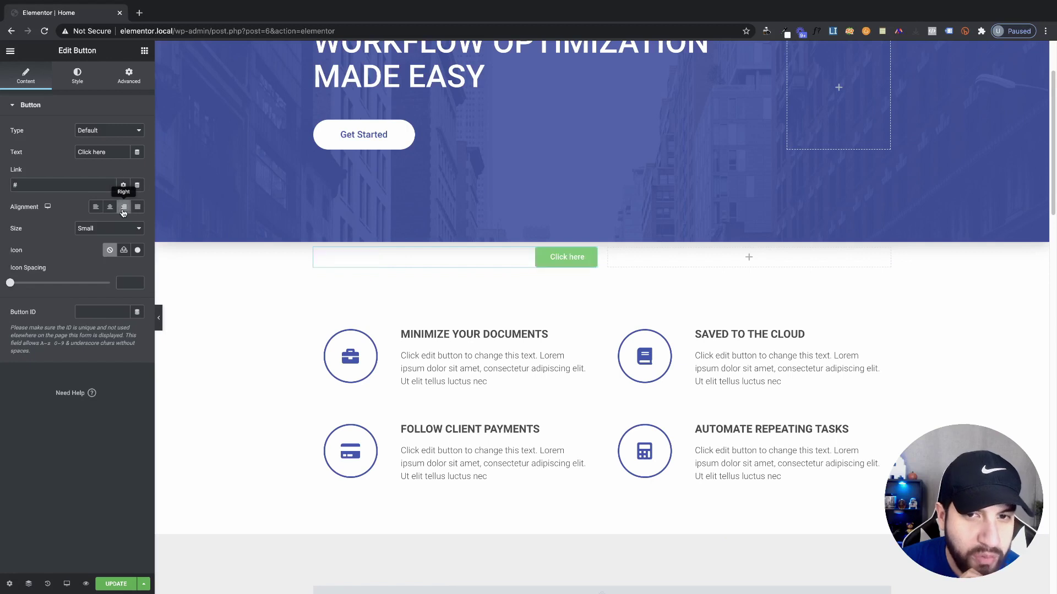
pyautogui.click(108, 212)
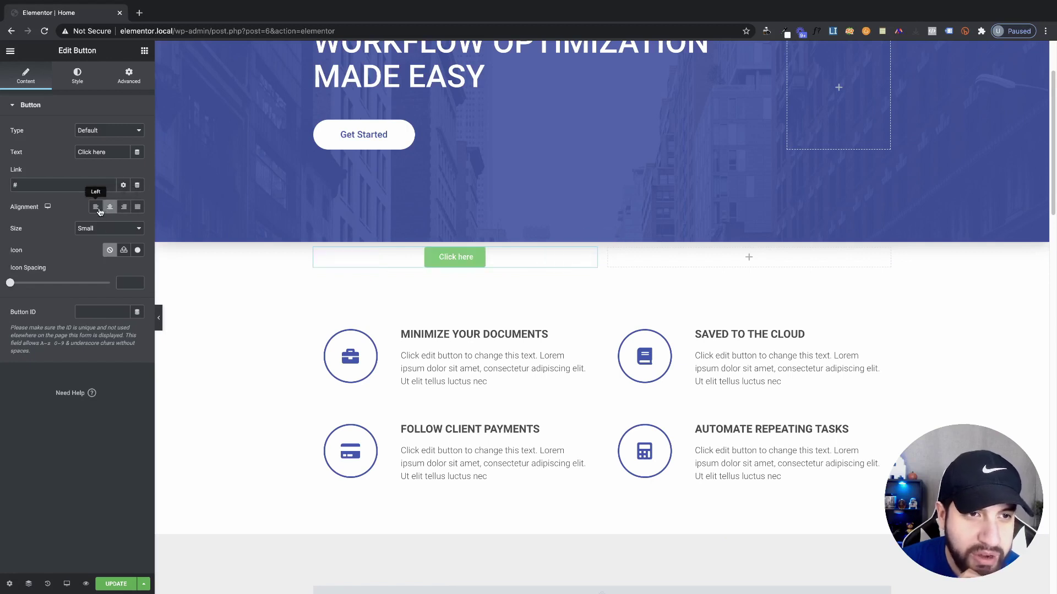
pyautogui.click(97, 212)
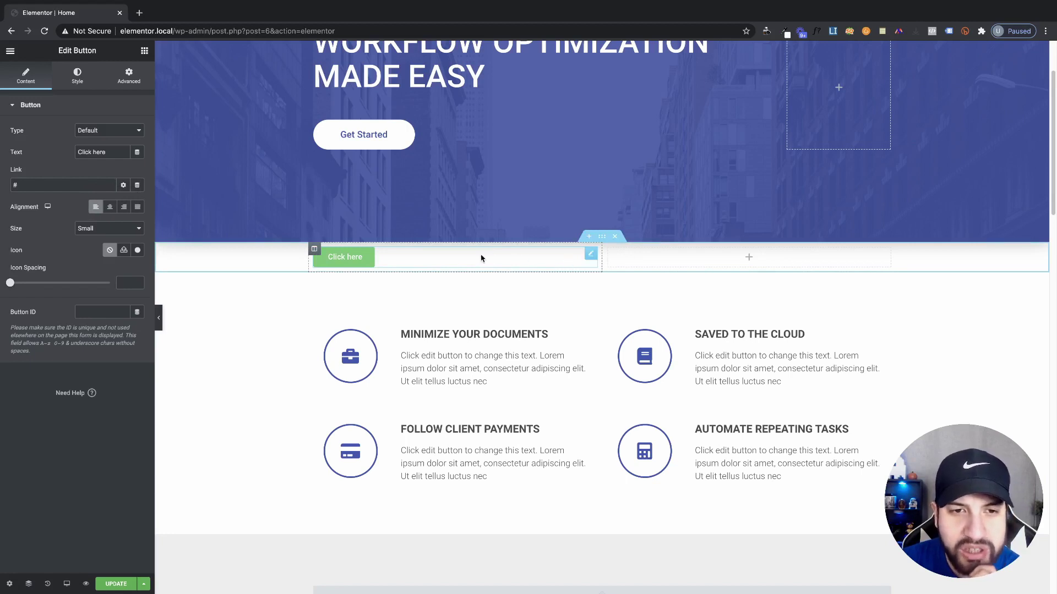
# - Add a Heading widget above the button in the left column
pyautogui.click(141, 51)
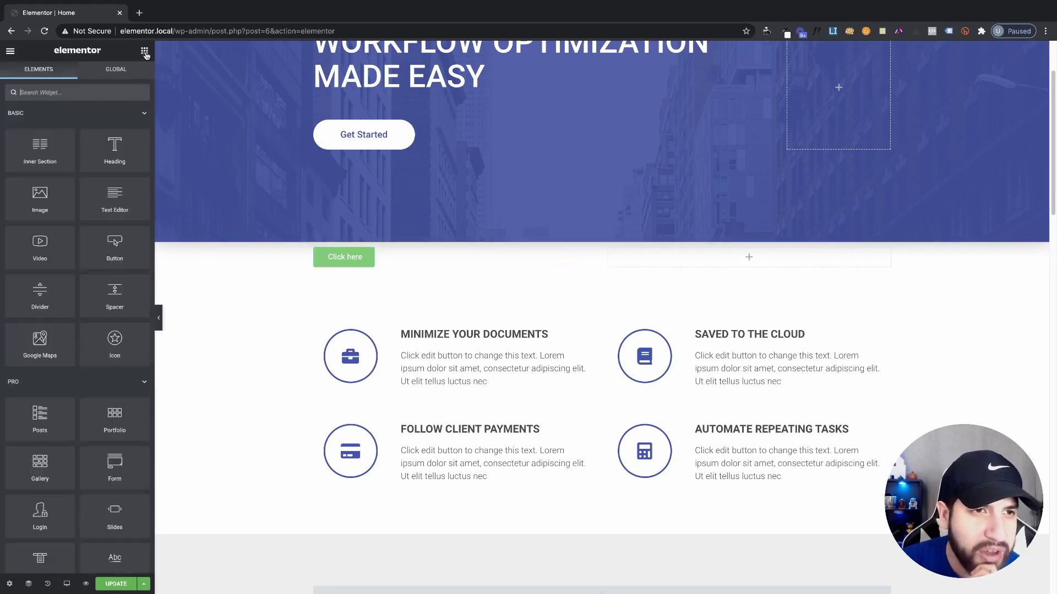
pyautogui.moveTo(112, 170); pyautogui.dragTo(401, 238)
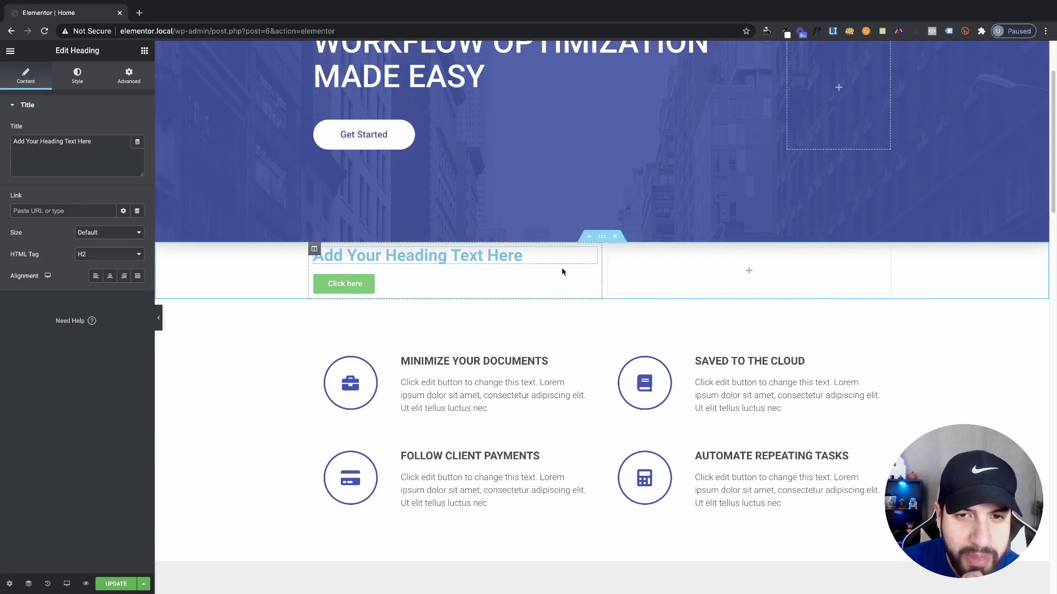
# - Try the button in the right column with different column widths, and return it beneath the heading
pyautogui.moveTo(591, 283); pyautogui.dragTo(533, 260)
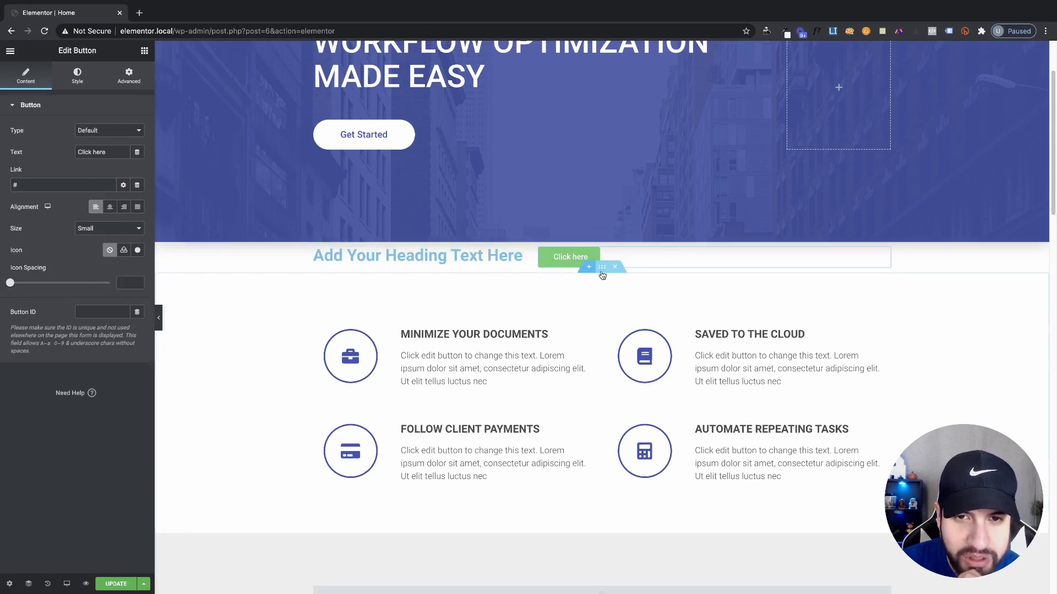
pyautogui.moveTo(533, 265); pyautogui.dragTo(658, 264)
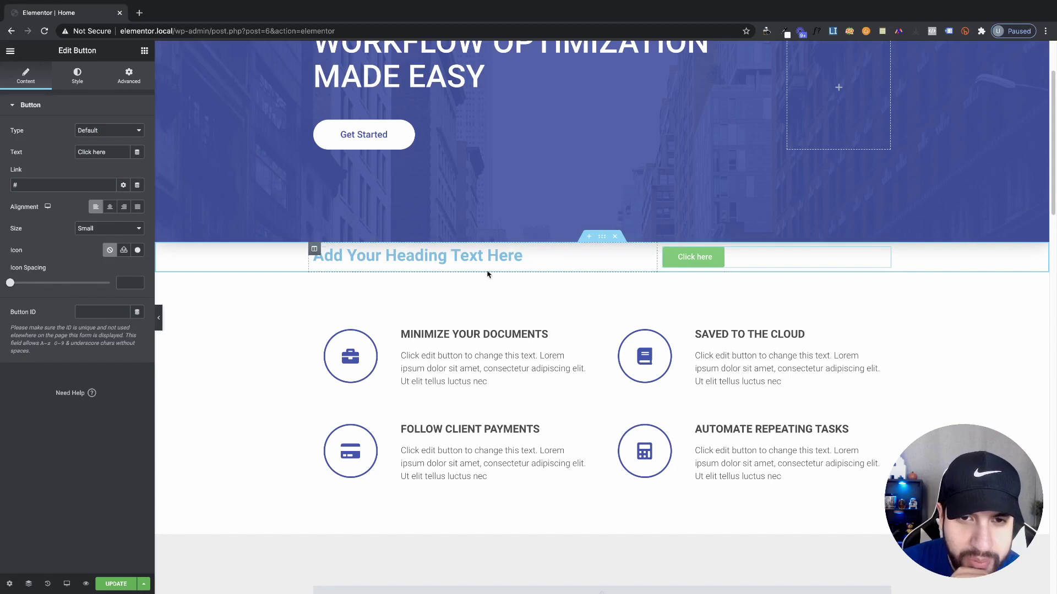
pyautogui.moveTo(870, 264); pyautogui.dragTo(502, 258)
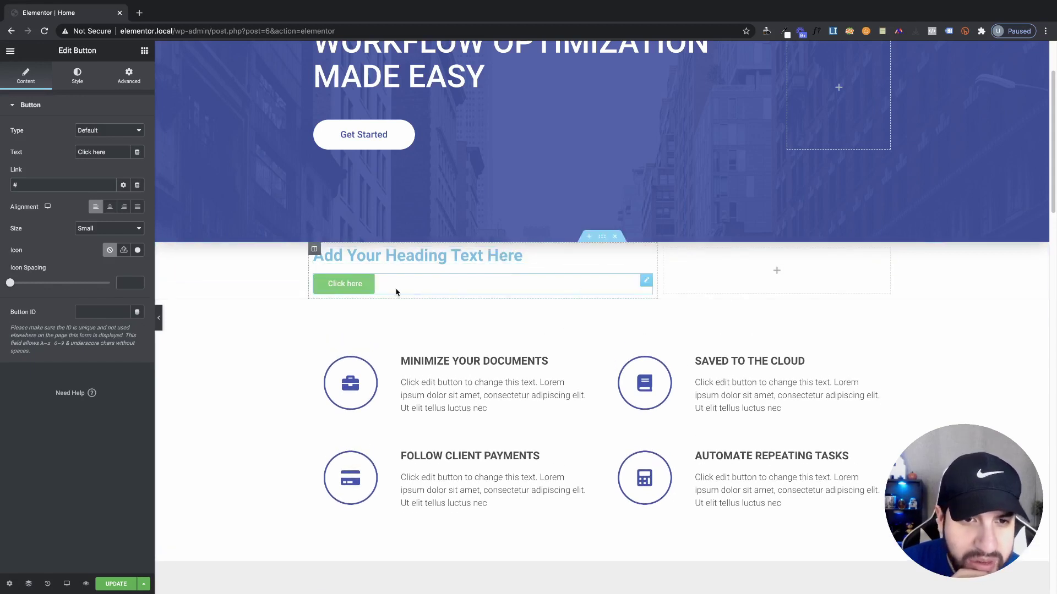
# - Set the positioning width of the new heading to Inline (auto)
pyautogui.click(413, 259)
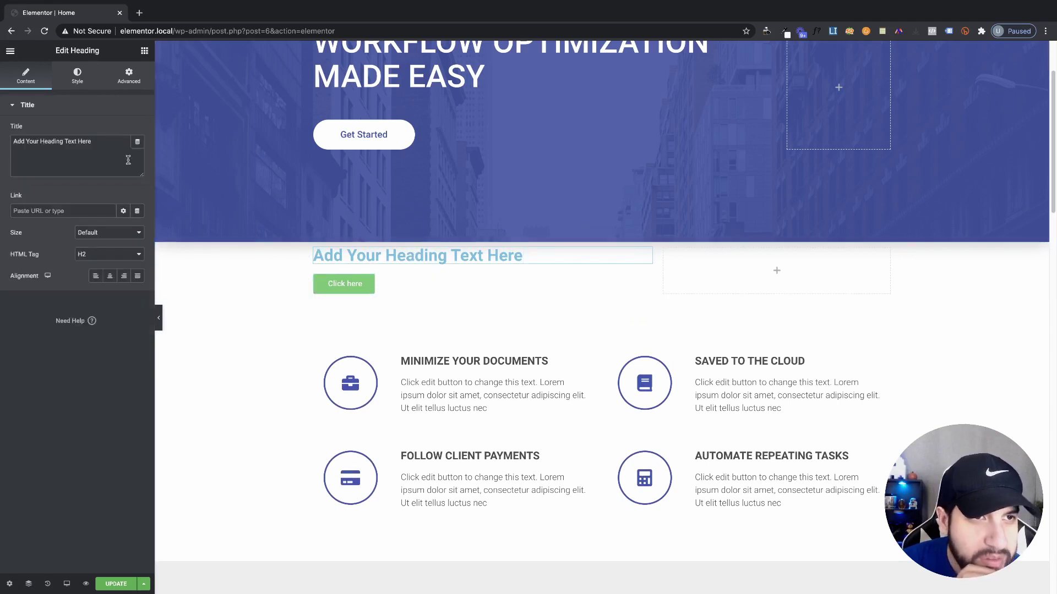
pyautogui.click(128, 83)
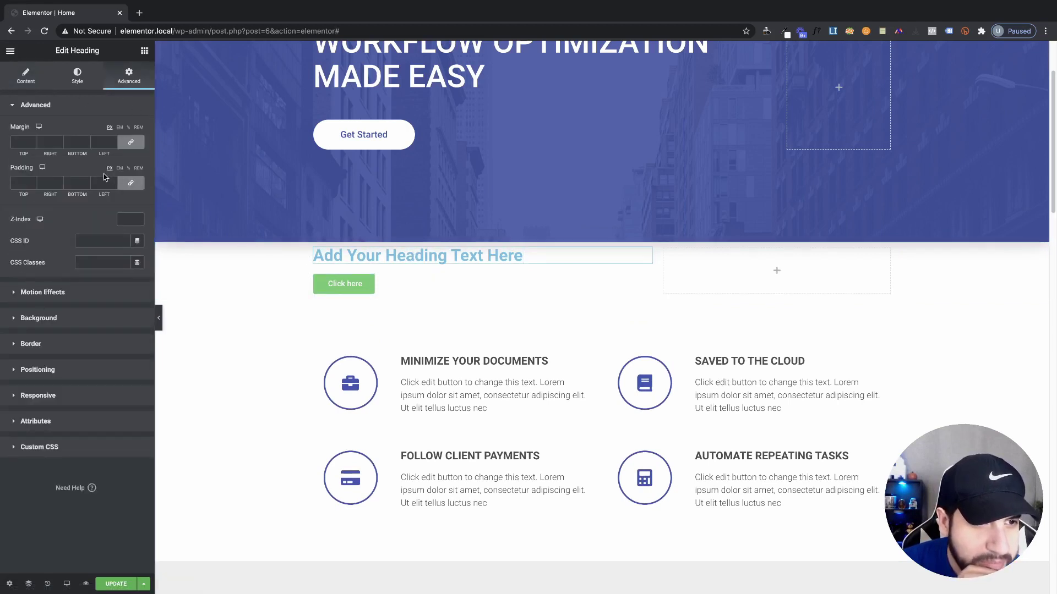
pyautogui.click(77, 369)
pyautogui.click(91, 236)
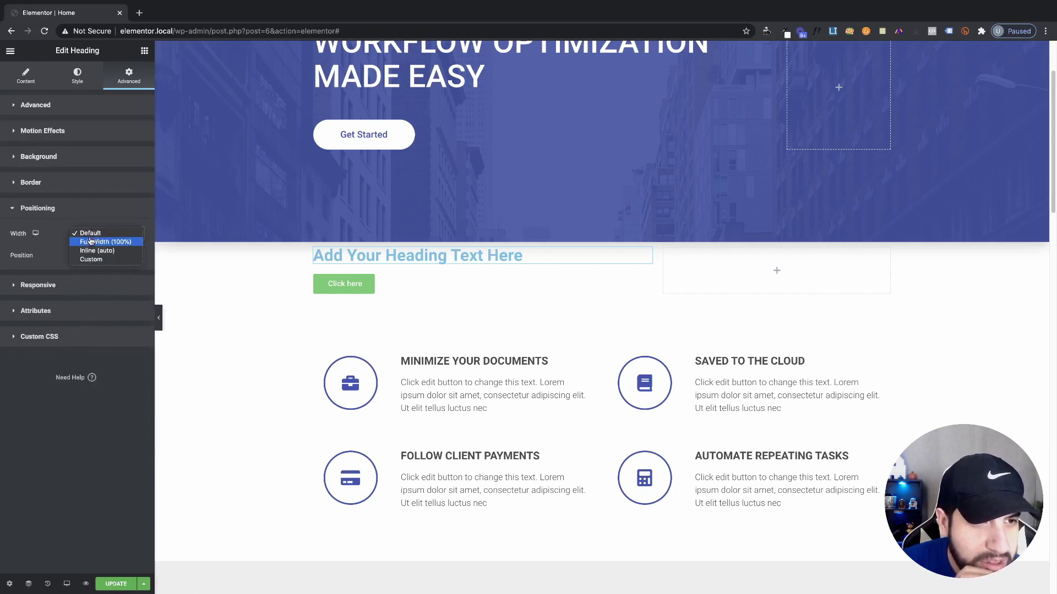
pyautogui.click(115, 248)
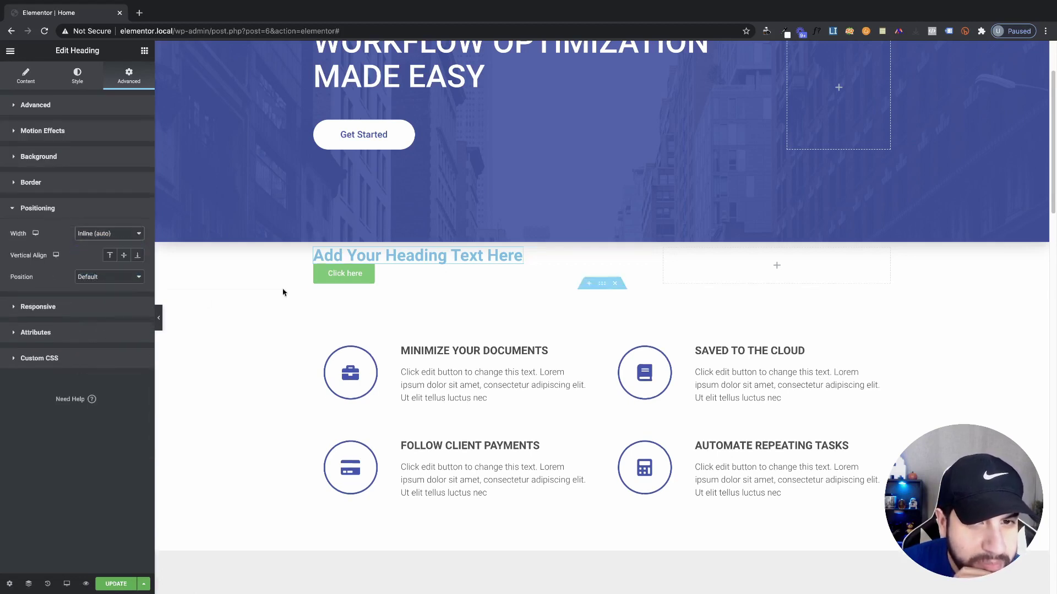
# - Set the positioning width of the button under the heading to Inline (auto)
pyautogui.click(403, 278)
pyautogui.click(129, 82)
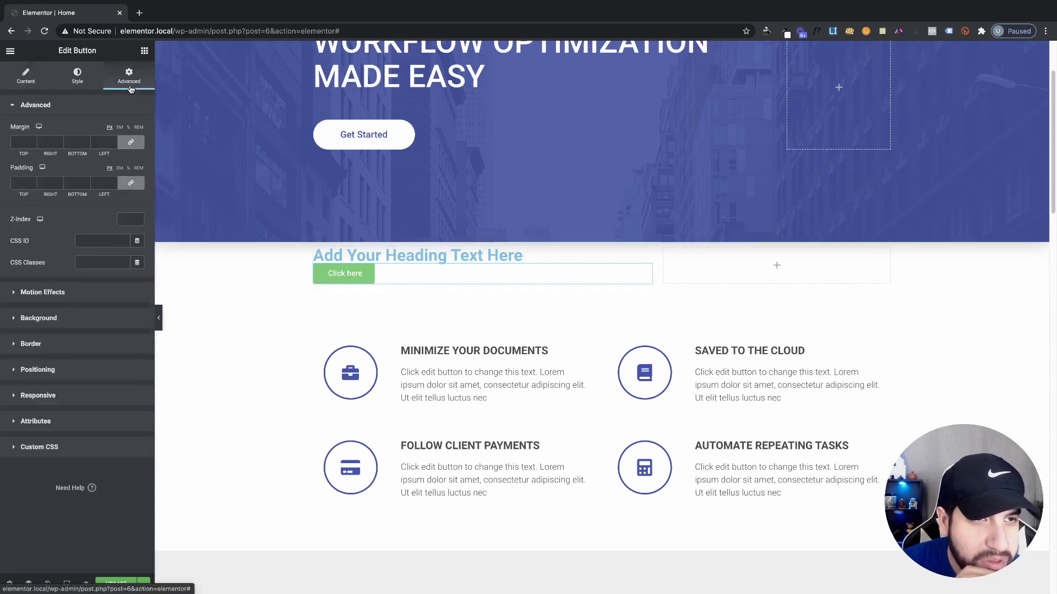
pyautogui.click(68, 372)
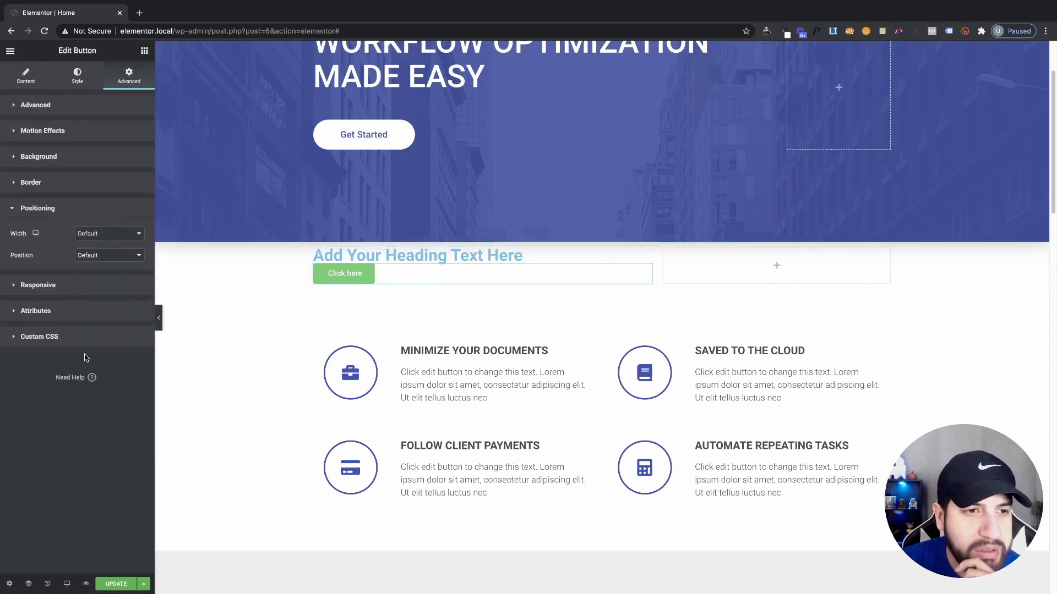
pyautogui.click(113, 234)
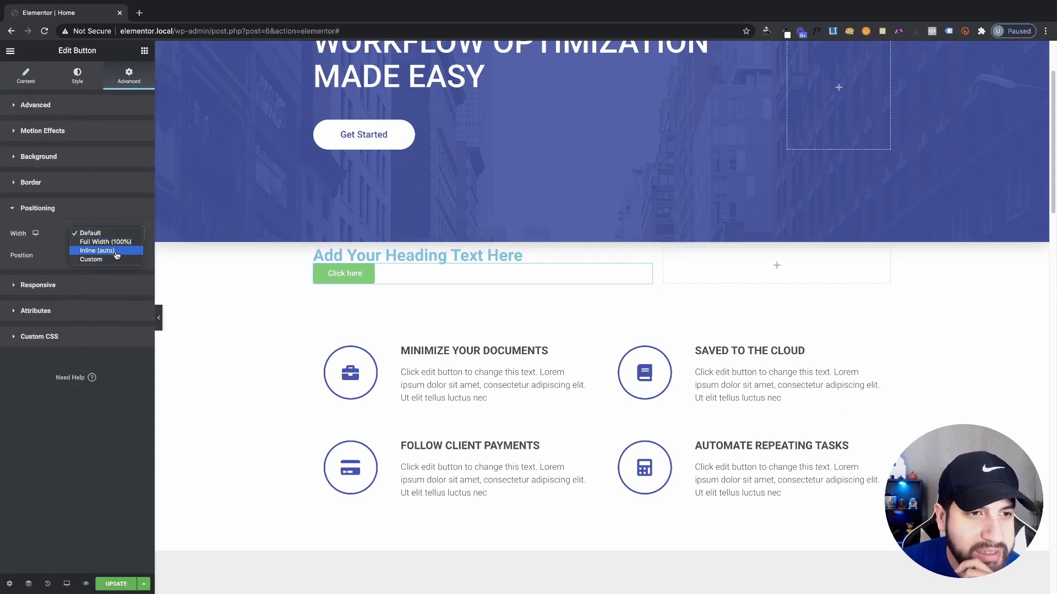
pyautogui.click(116, 256)
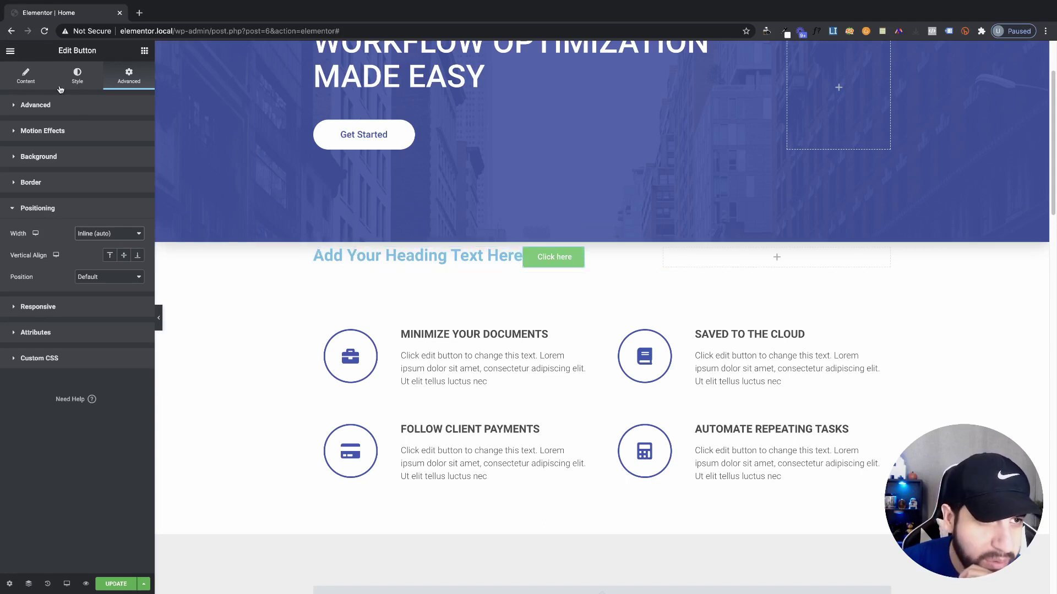
# - Set the heading's typography size to 33 px
pyautogui.click(512, 256)
pyautogui.click(11, 80)
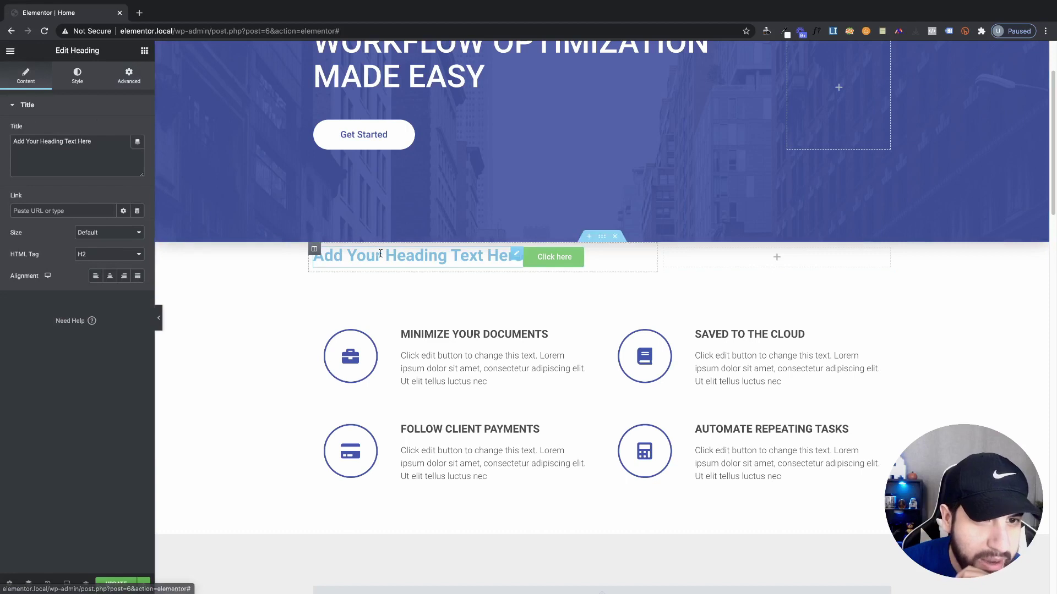
pyautogui.click(81, 84)
pyautogui.click(138, 152)
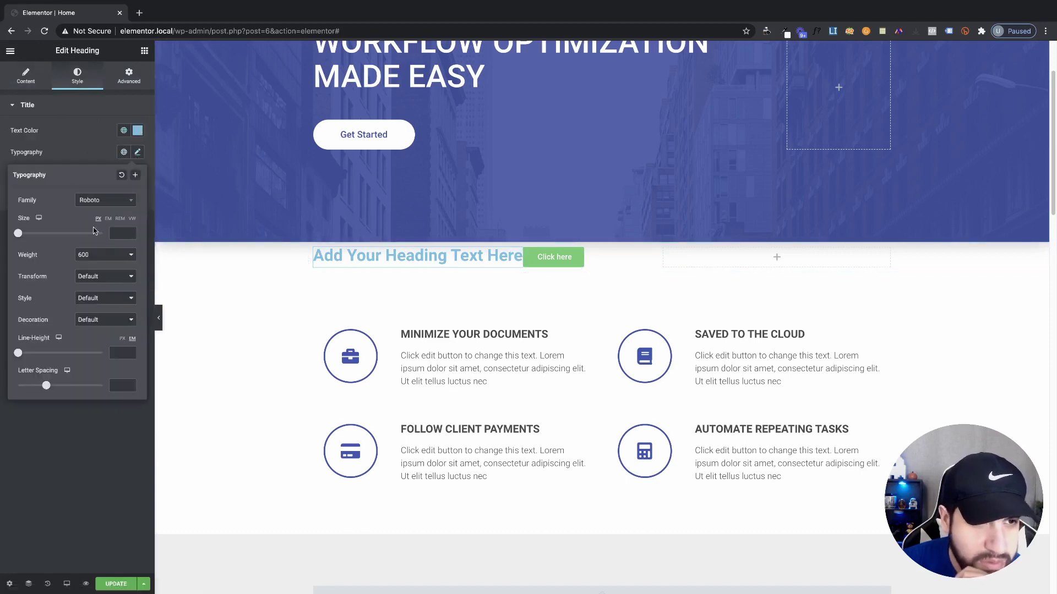
pyautogui.moveTo(15, 237); pyautogui.dragTo(31, 236)
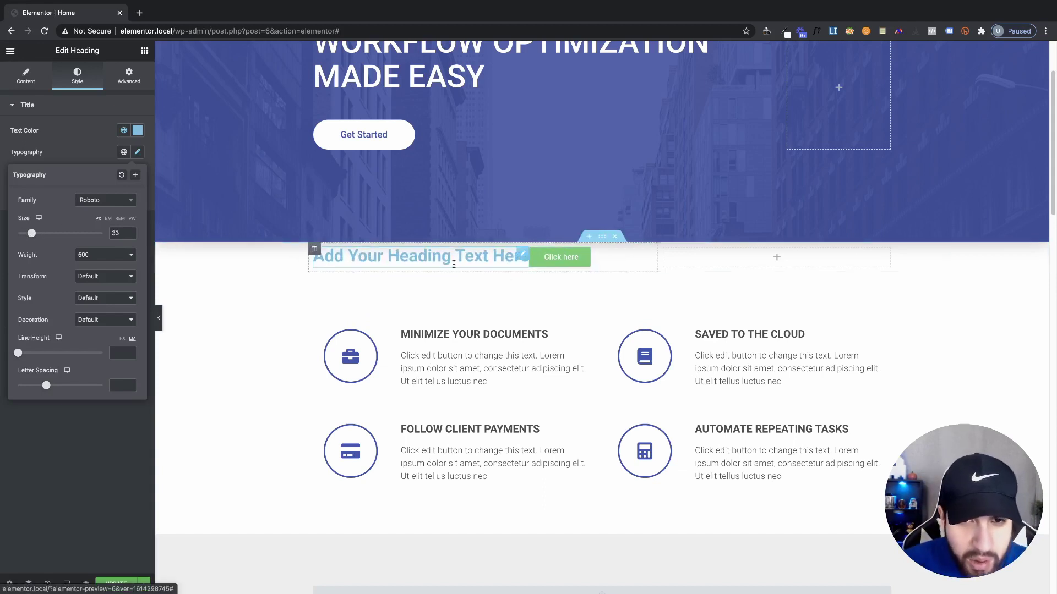
pyautogui.click(74, 136)
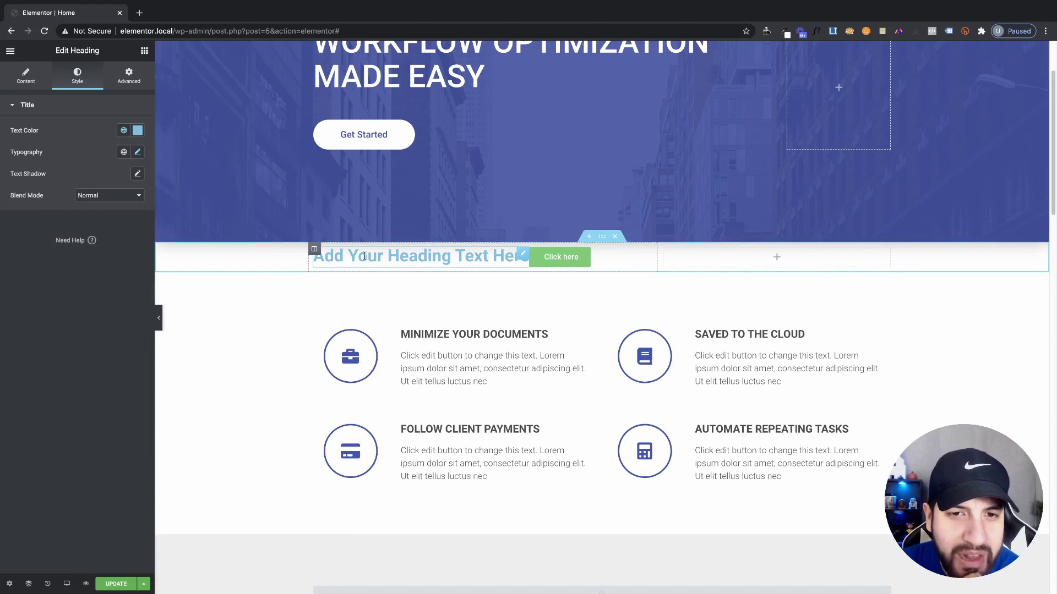
# - Change the heading's text color to black (#000000)
pyautogui.click(137, 131)
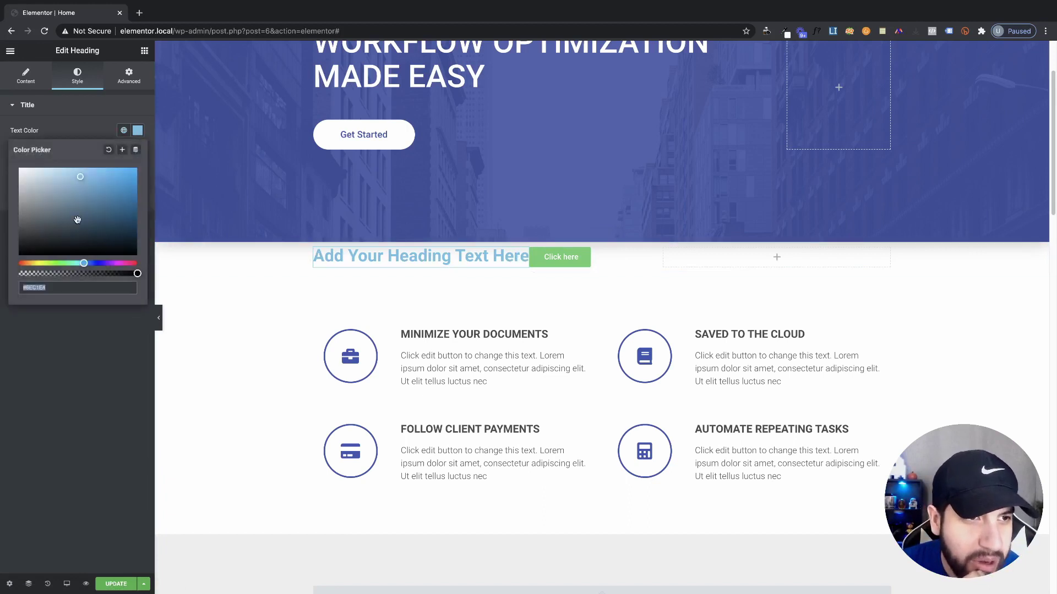
pyautogui.moveTo(86, 229); pyautogui.dragTo(8, 277)
pyautogui.click(72, 132)
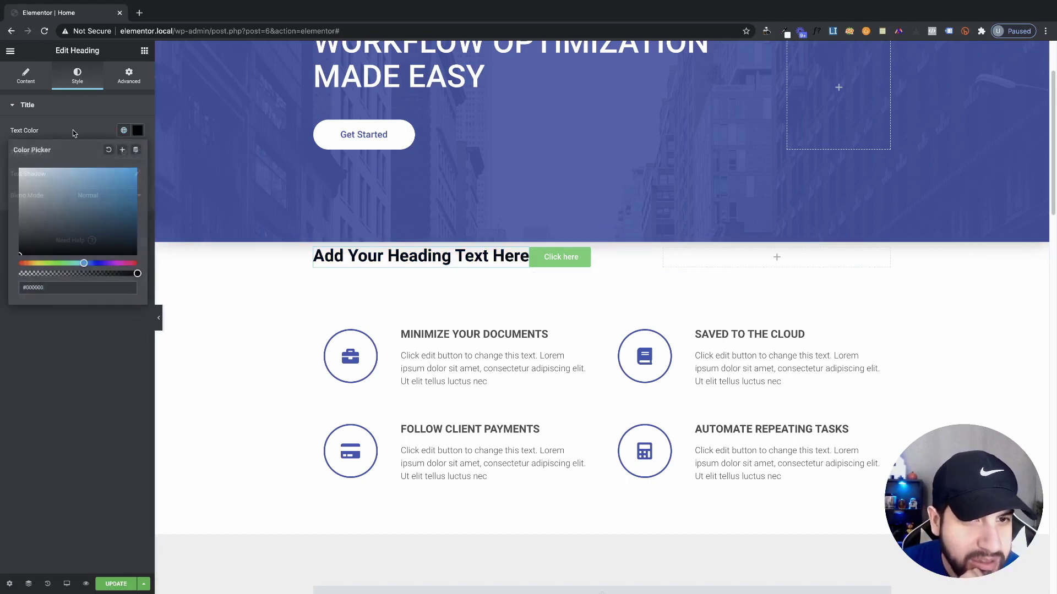
# - Replace the heading's title text with "Homepage"
pyautogui.click(19, 78)
pyautogui.moveTo(85, 151); pyautogui.dragTo(11, 138)
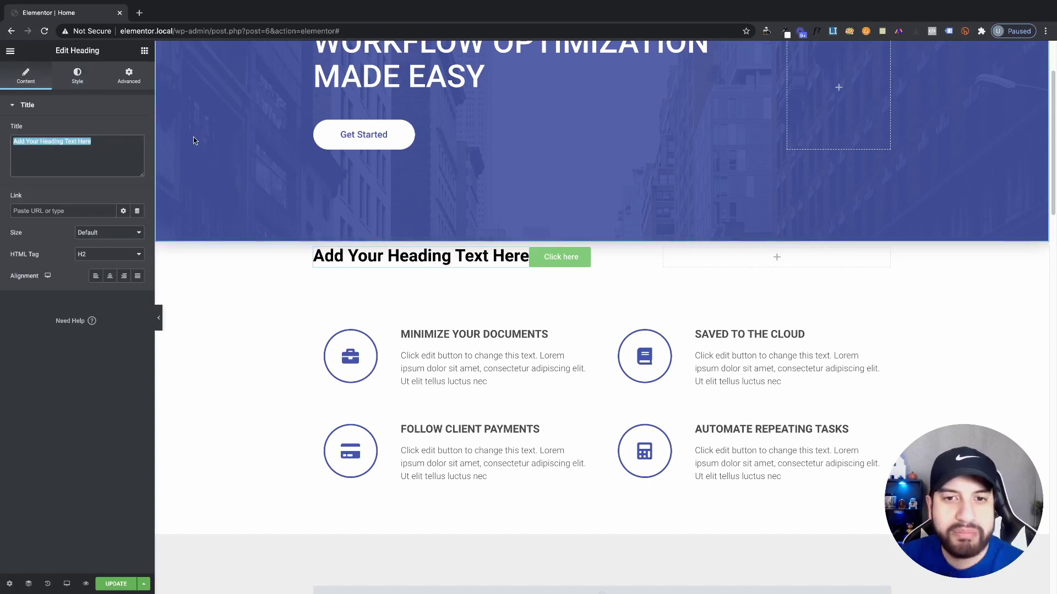
pyautogui.press('BackSpace')
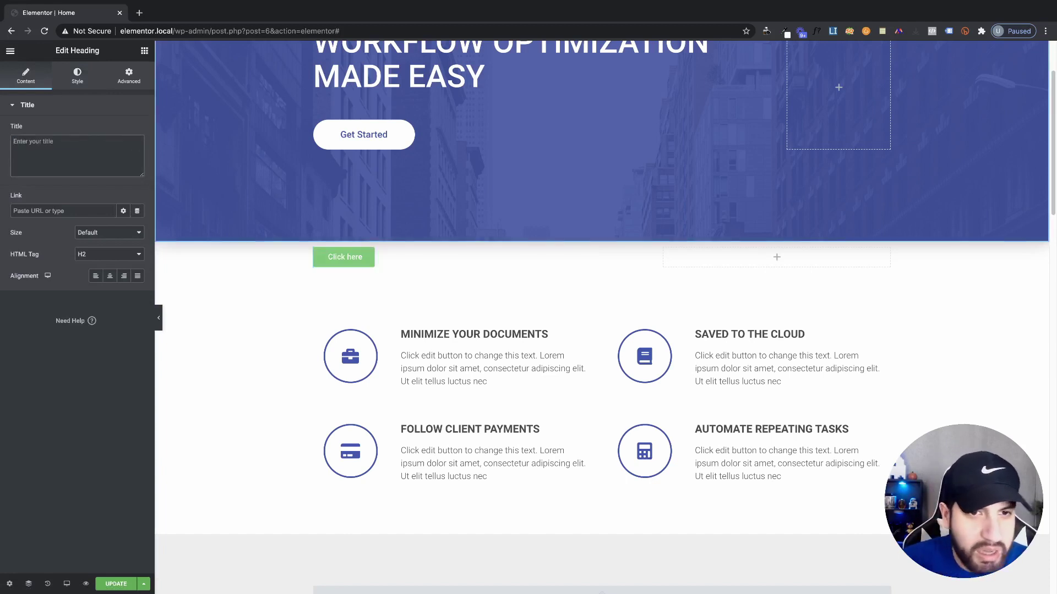
pyautogui.write('Homepage')
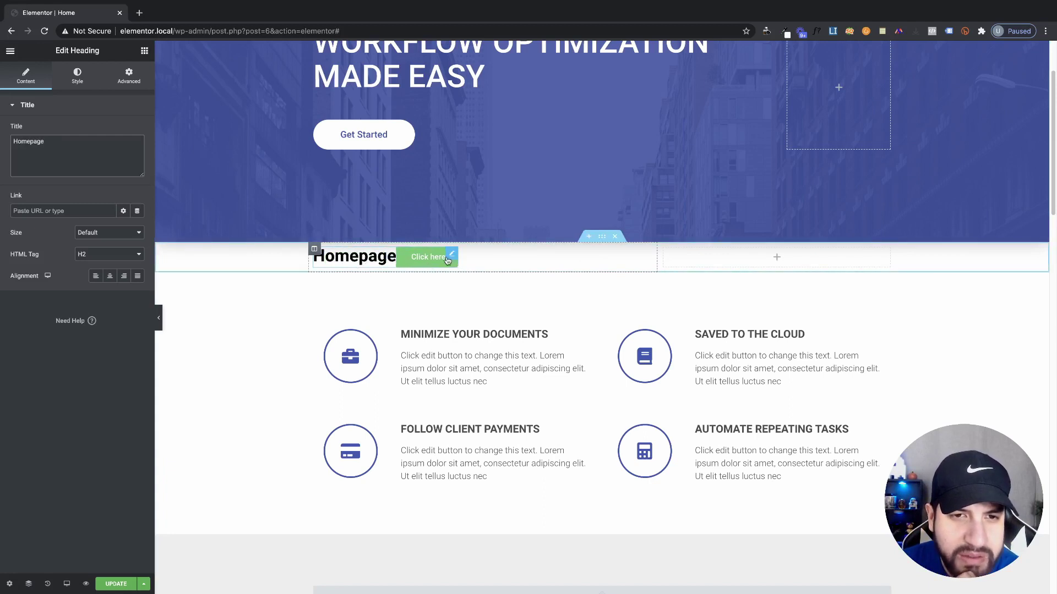
# - Delete the empty right column and move the section with the heading and button above the hero section
pyautogui.rightClick(666, 249)
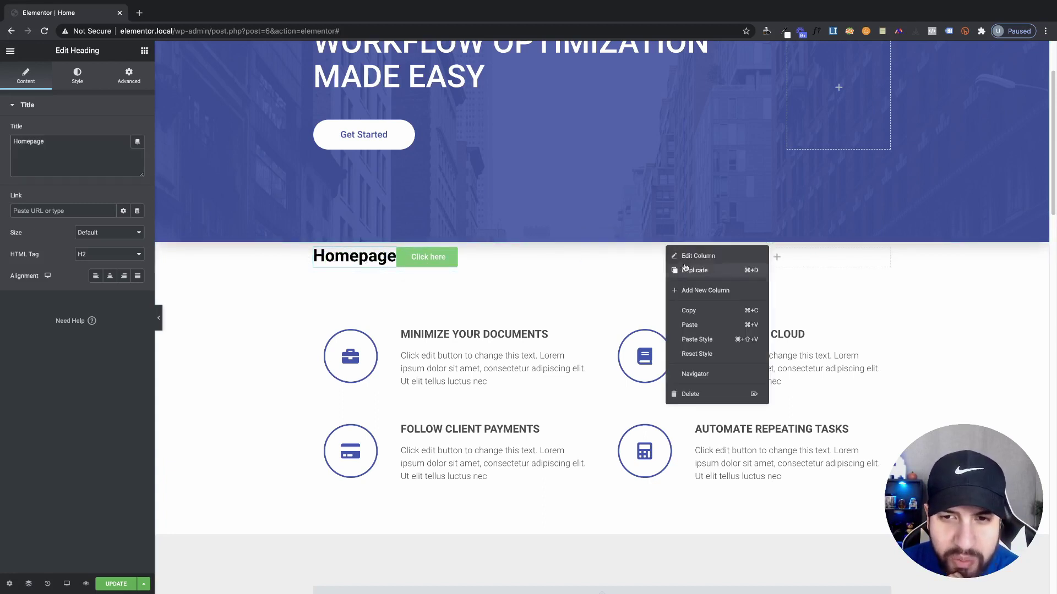
pyautogui.click(694, 391)
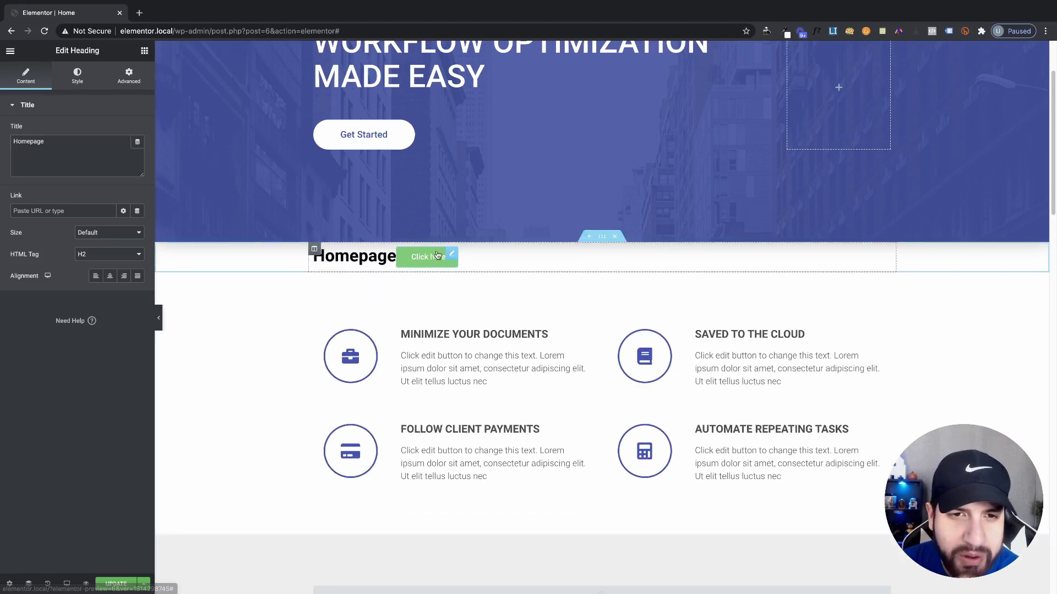
pyautogui.scroll(3, 566, 235)
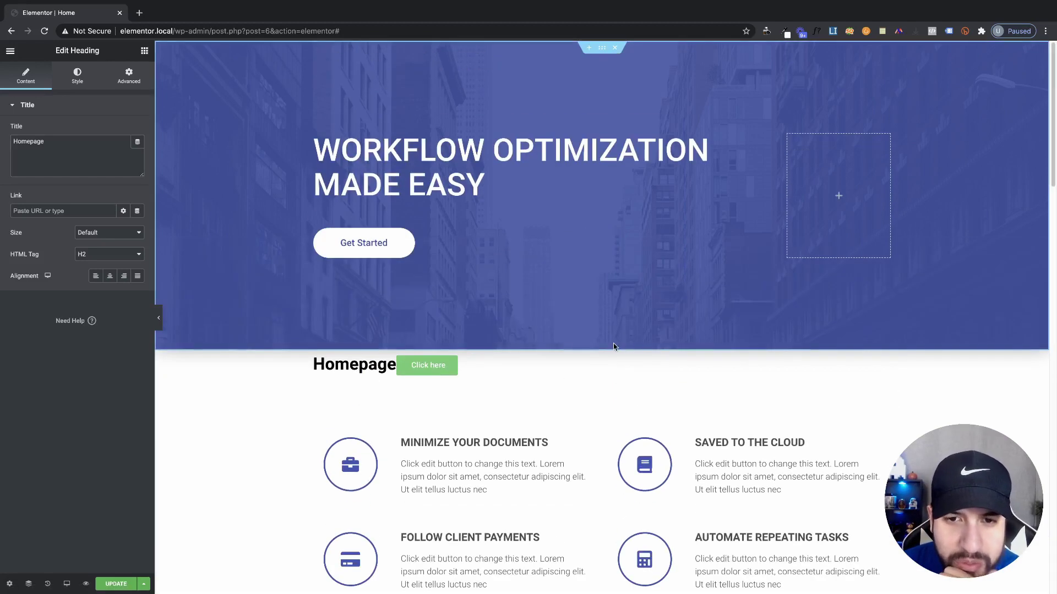
pyautogui.moveTo(603, 349); pyautogui.dragTo(617, 121)
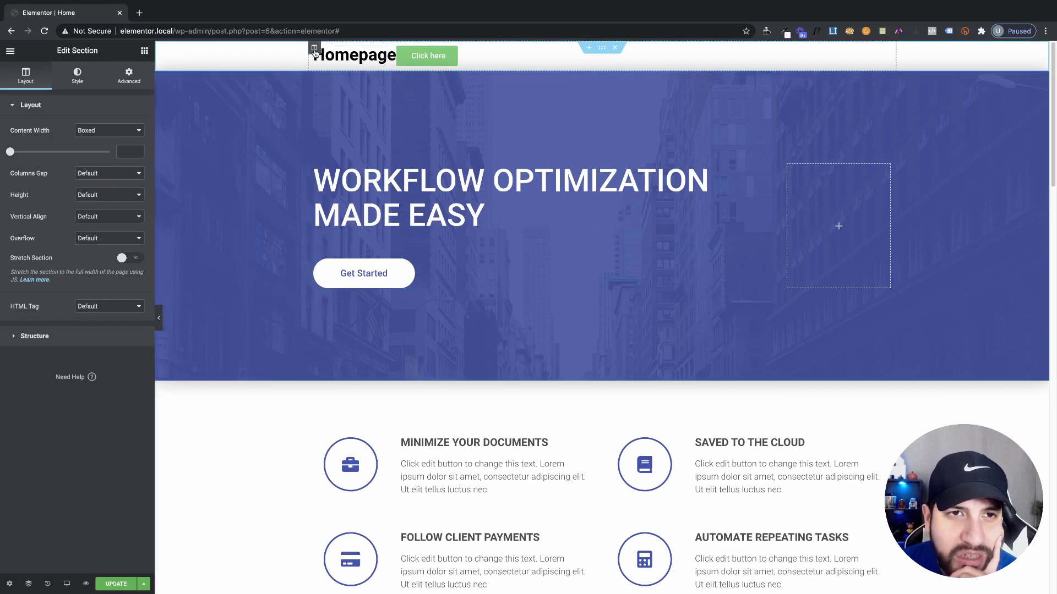
# - Try Middle vertical alignment on the column holding the heading and button, and return it to Default
pyautogui.click(314, 49)
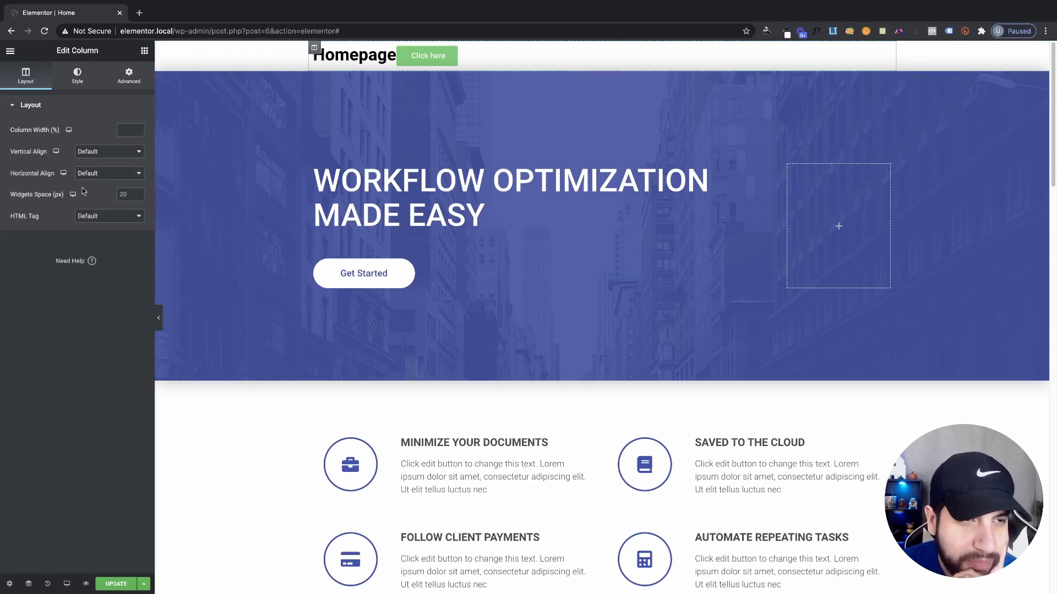
pyautogui.click(96, 152)
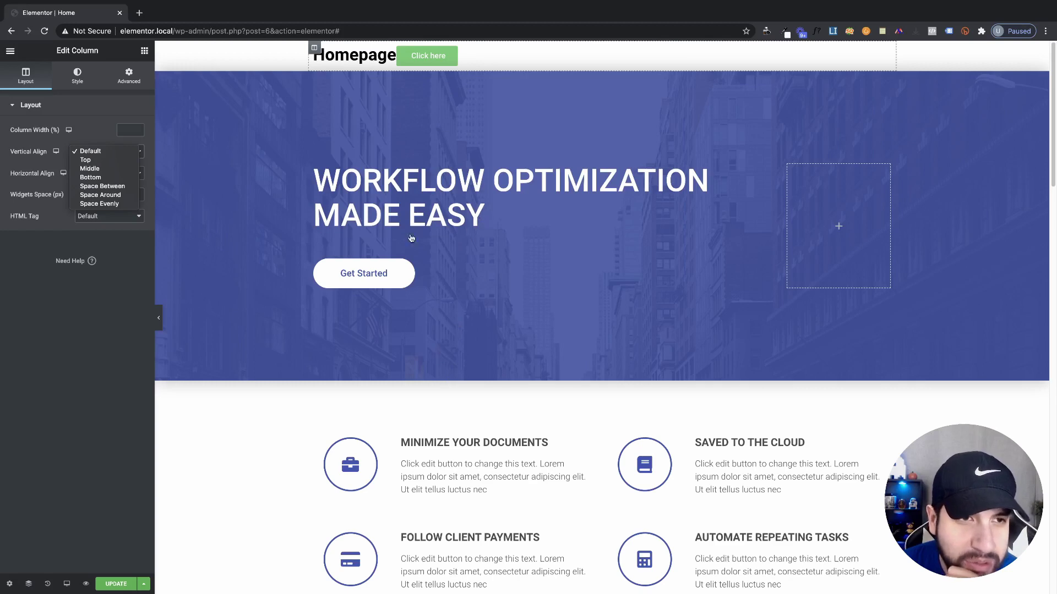
pyautogui.click(107, 169)
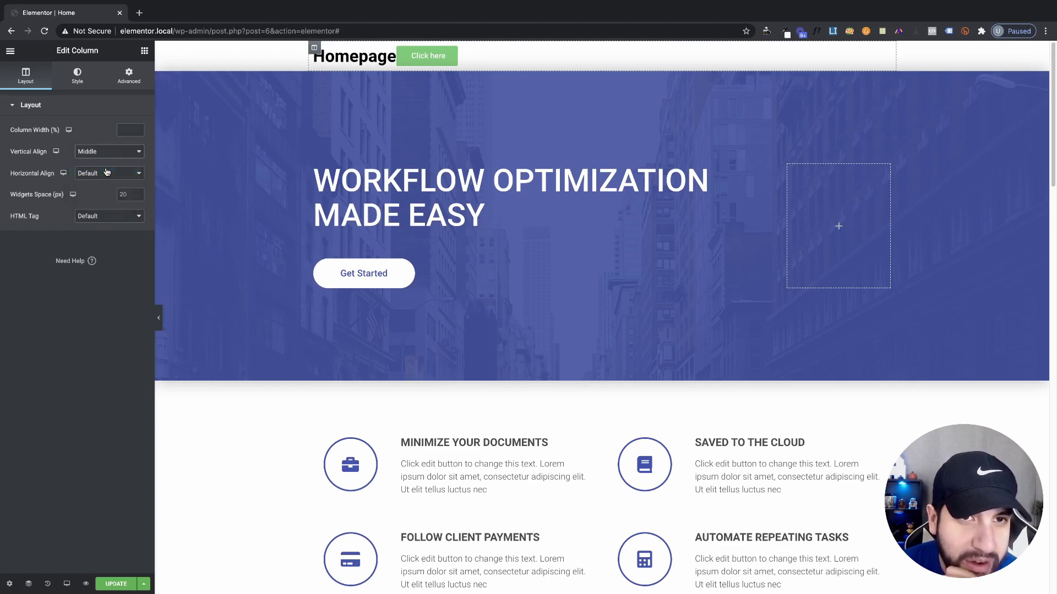
pyautogui.click(108, 153)
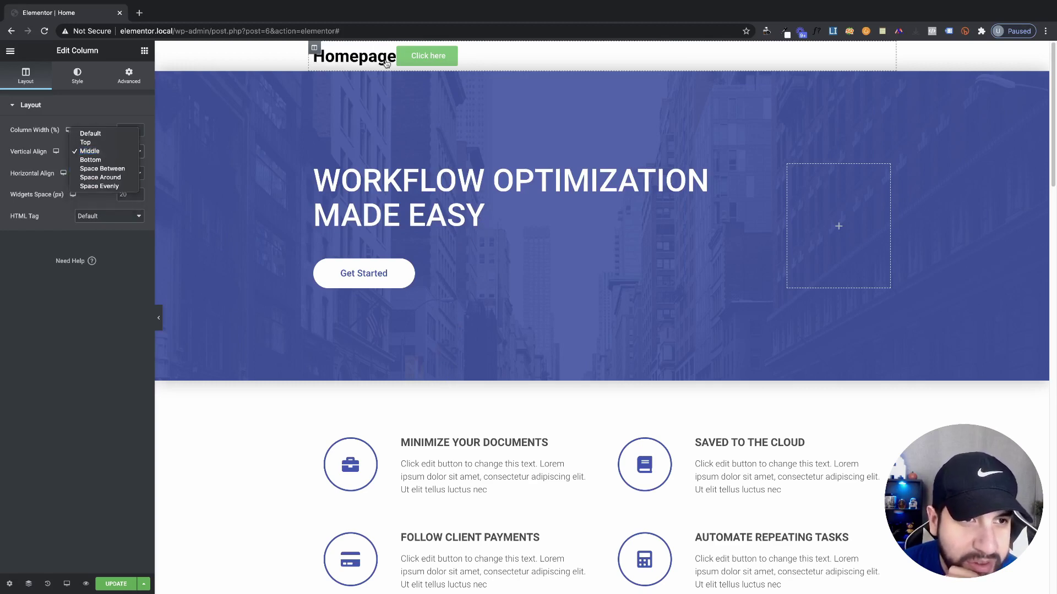
pyautogui.click(101, 133)
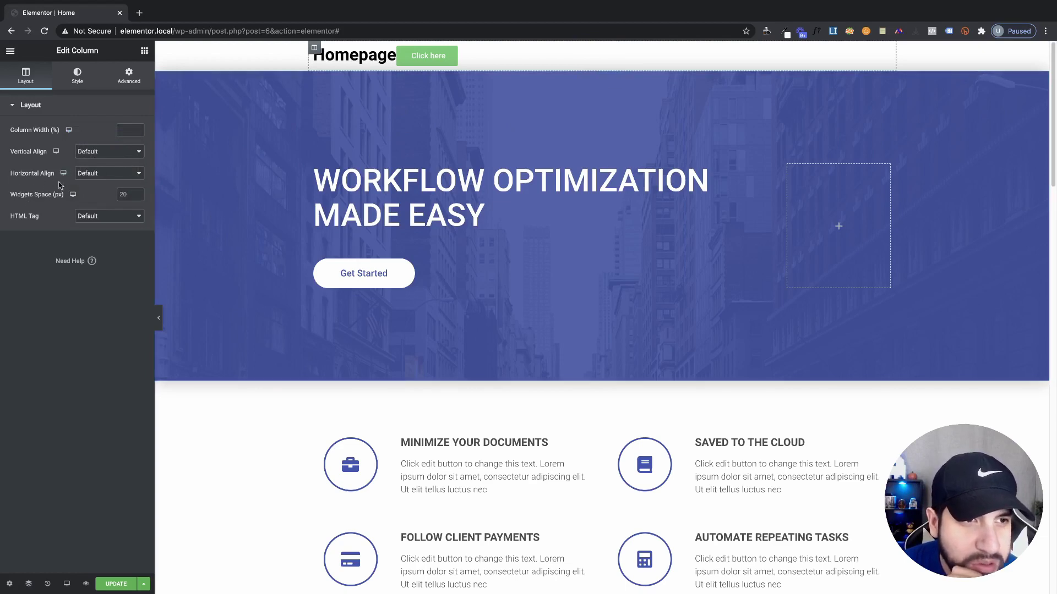
# - Try the Center, Start and End horizontal alignments on the column with the heading and button
pyautogui.click(105, 175)
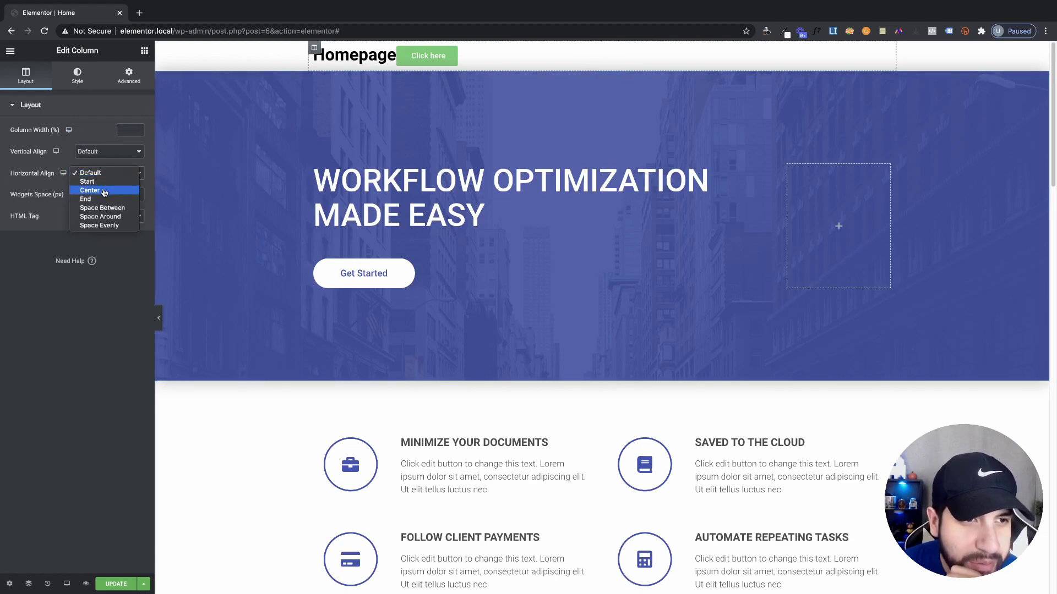
pyautogui.click(105, 191)
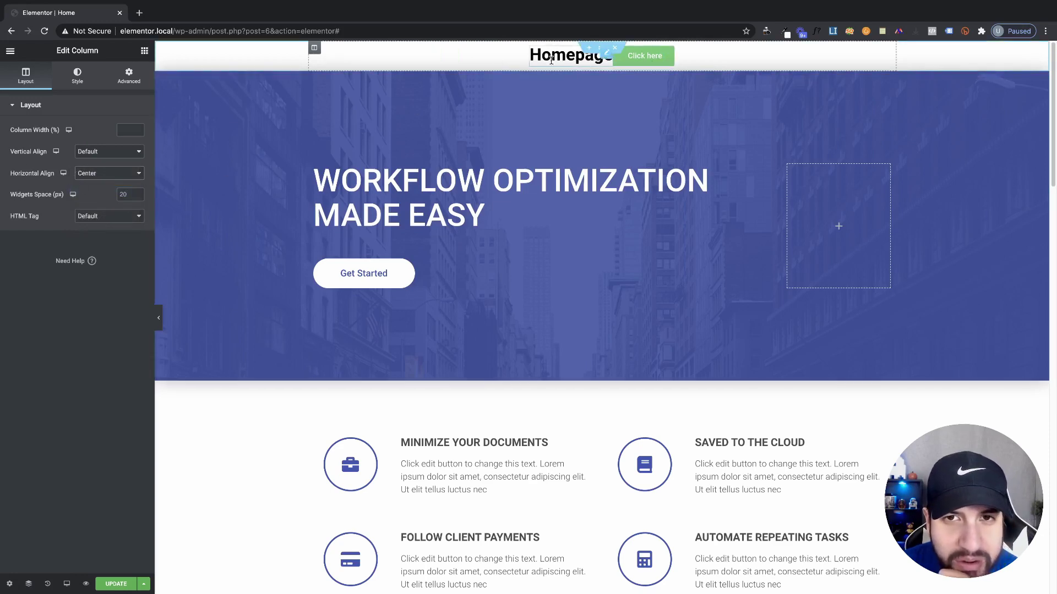
pyautogui.click(88, 176)
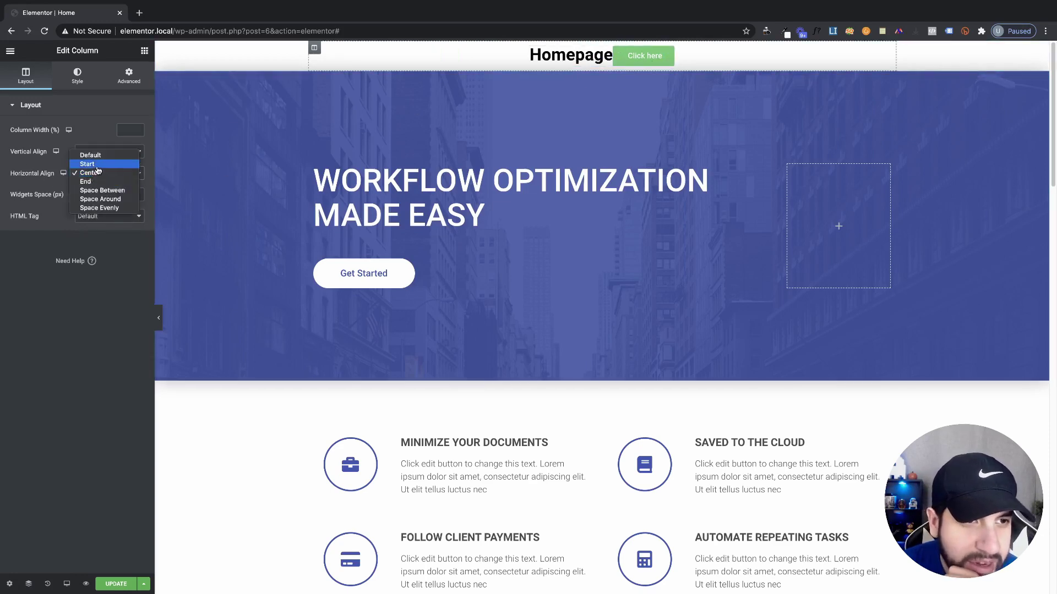
pyautogui.click(89, 164)
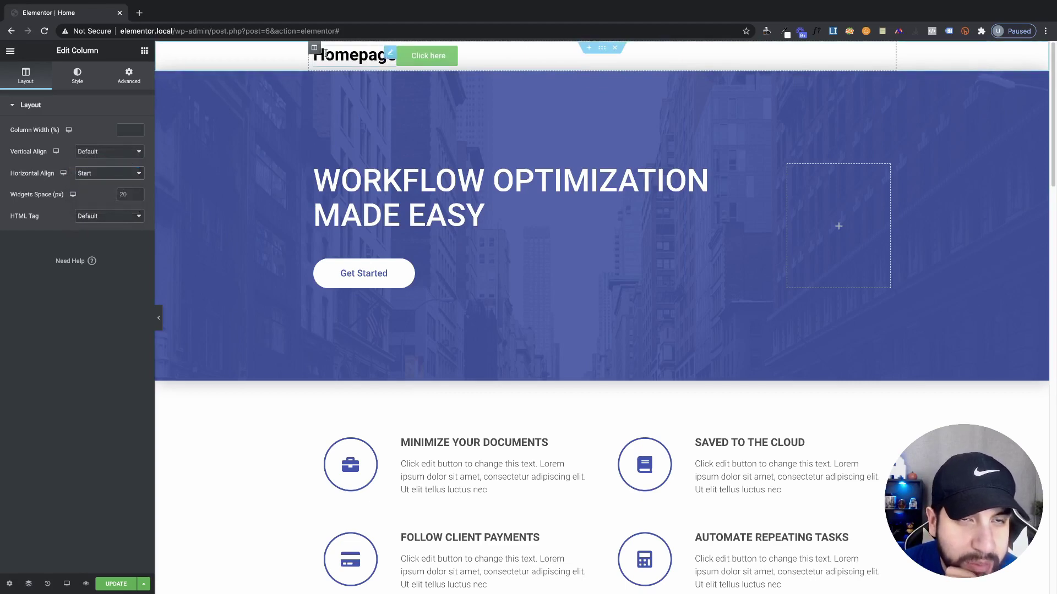
pyautogui.click(92, 168)
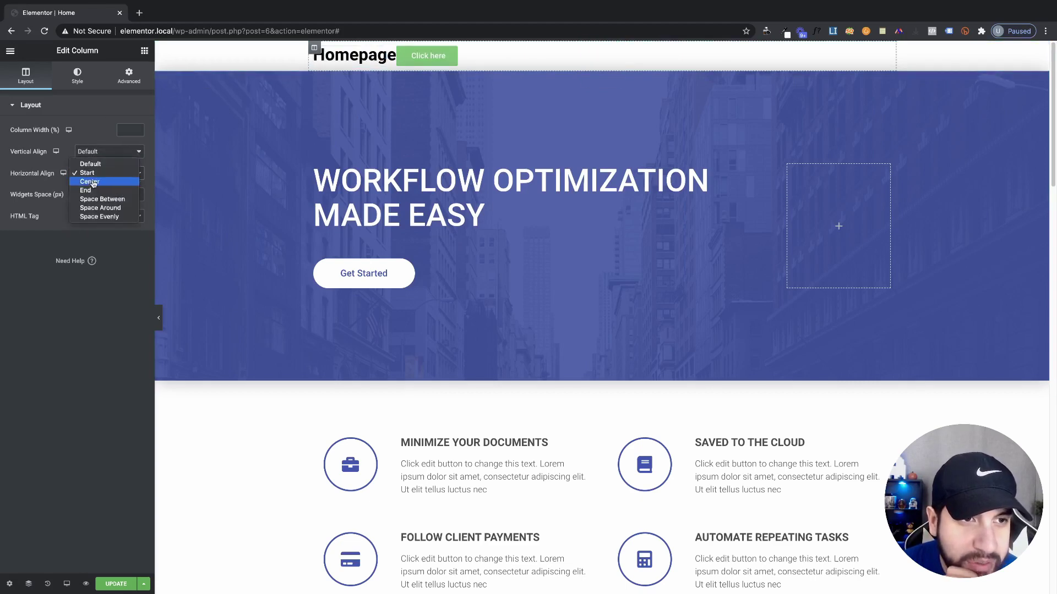
pyautogui.click(91, 191)
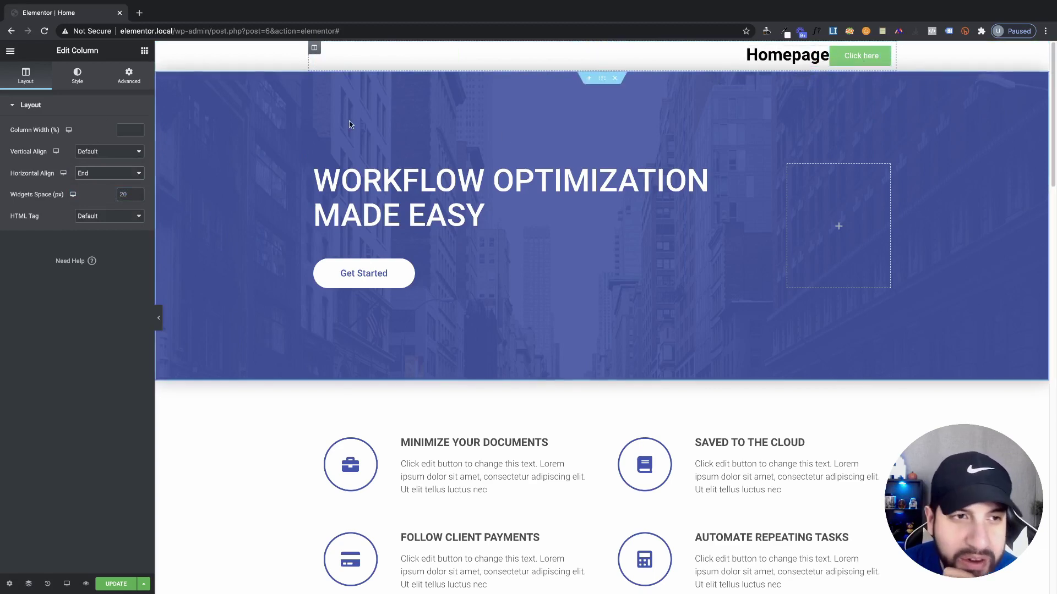
# - Compare the Space Between, Space Around and Space Evenly horizontal alignments on the column, and finish on Space Between
pyautogui.click(97, 171)
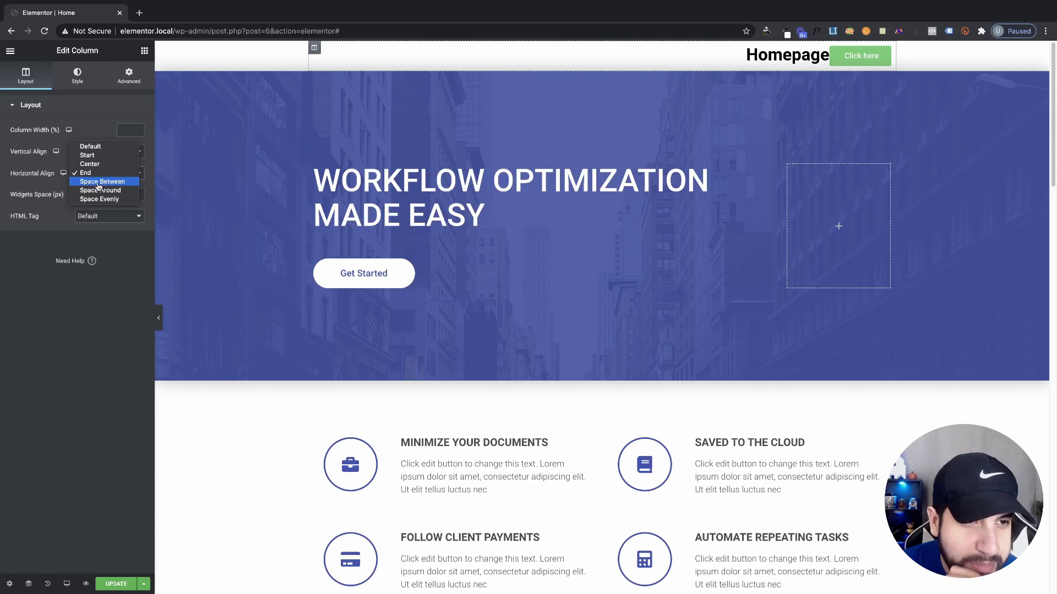
pyautogui.click(107, 187)
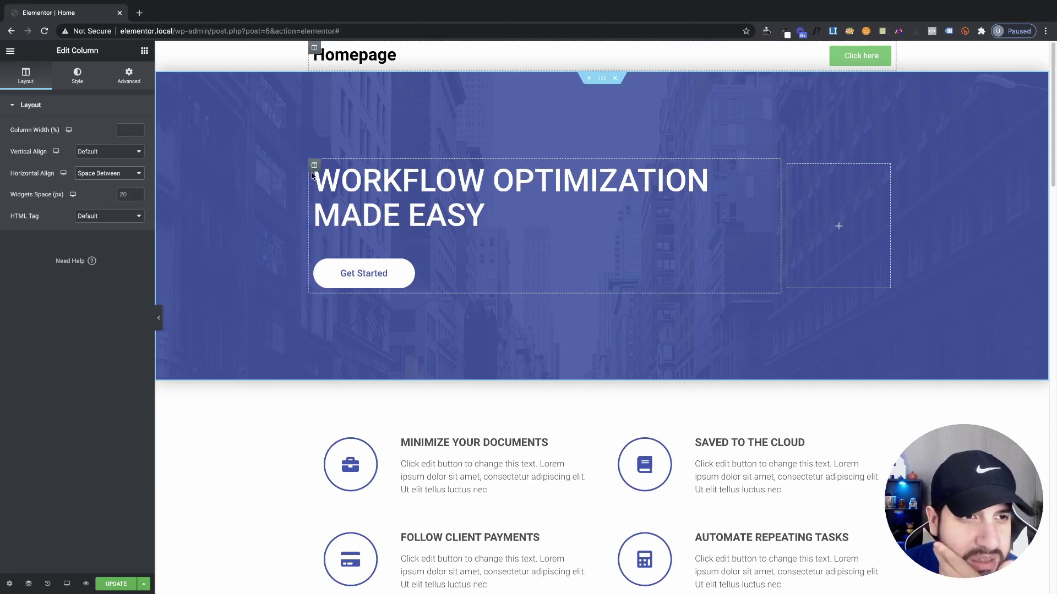
pyautogui.click(105, 176)
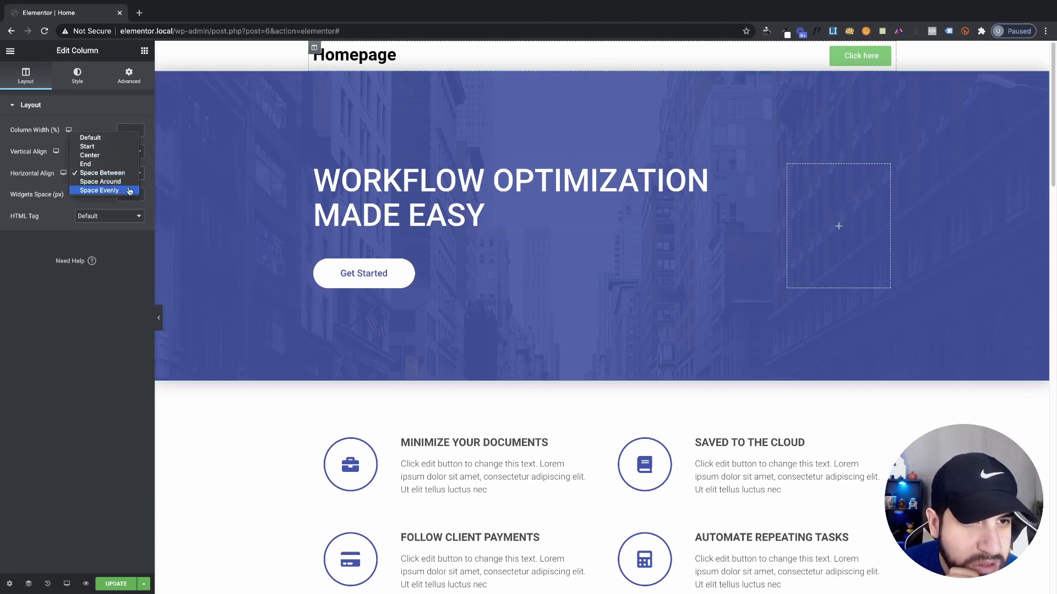
pyautogui.click(121, 183)
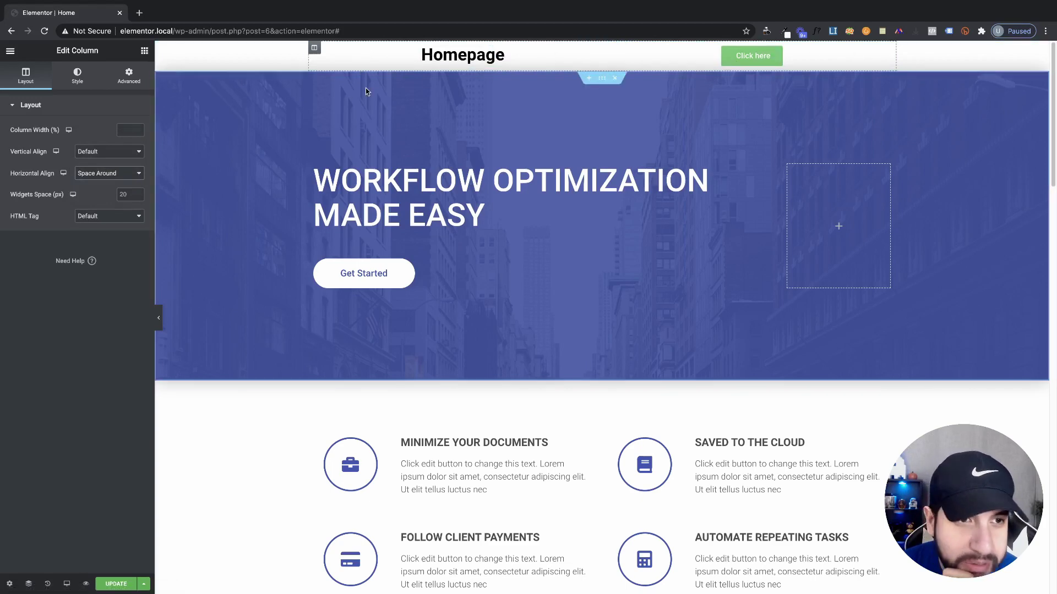
pyautogui.click(97, 174)
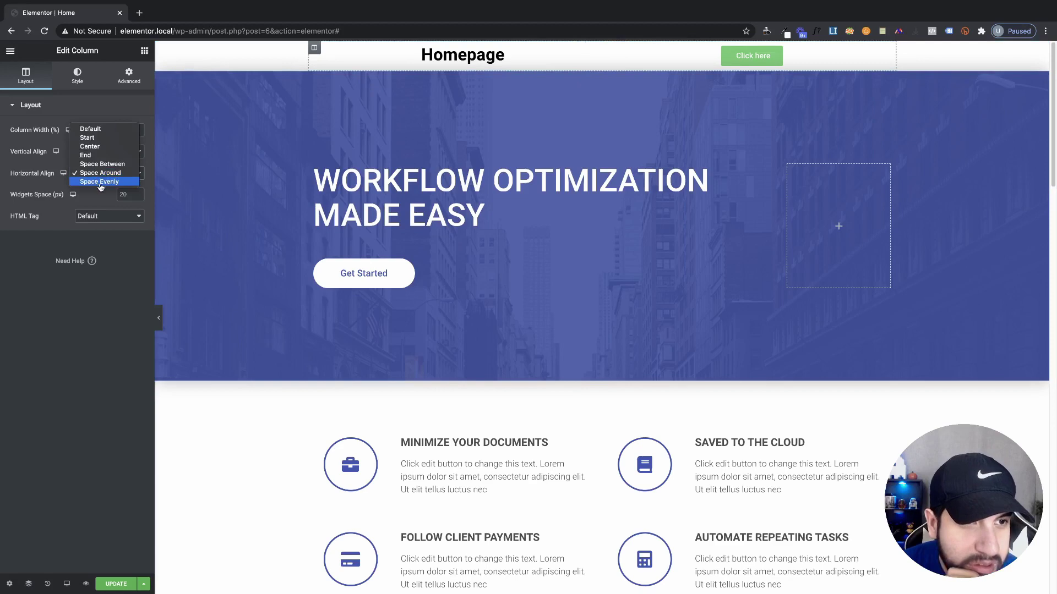
pyautogui.click(100, 183)
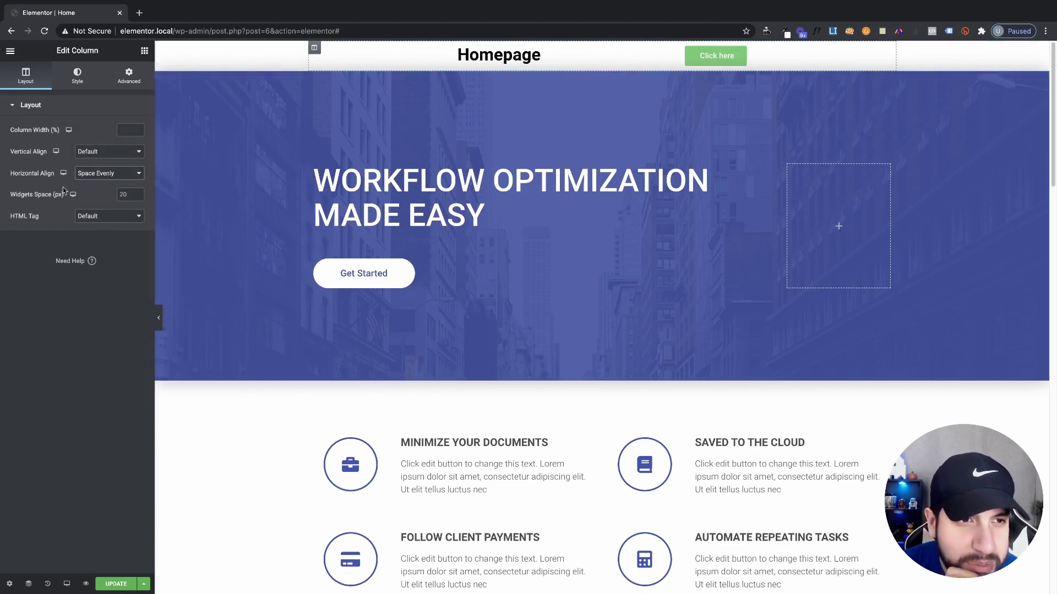
pyautogui.click(98, 174)
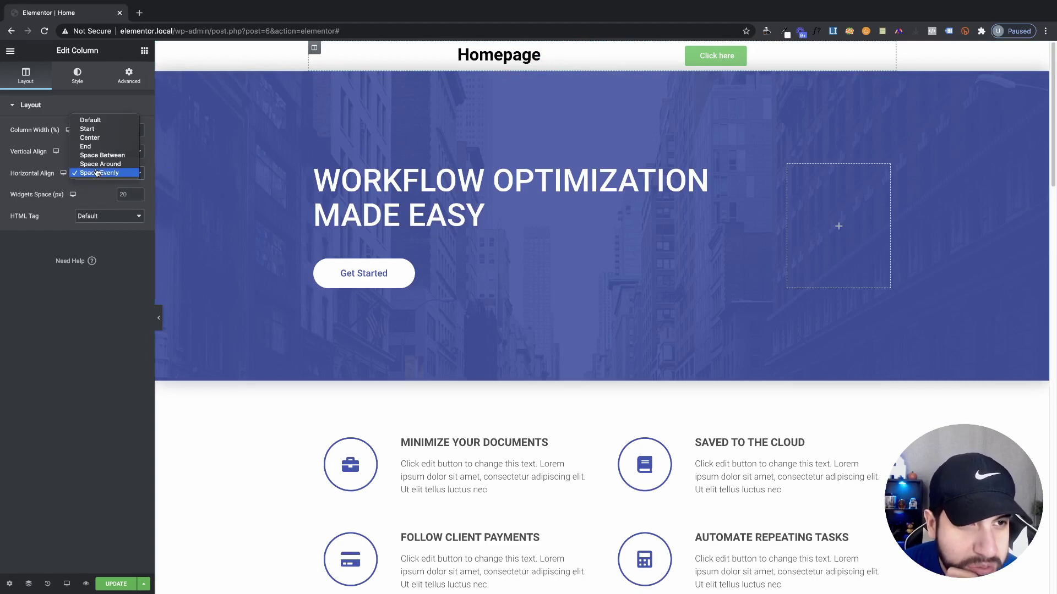
pyautogui.click(99, 156)
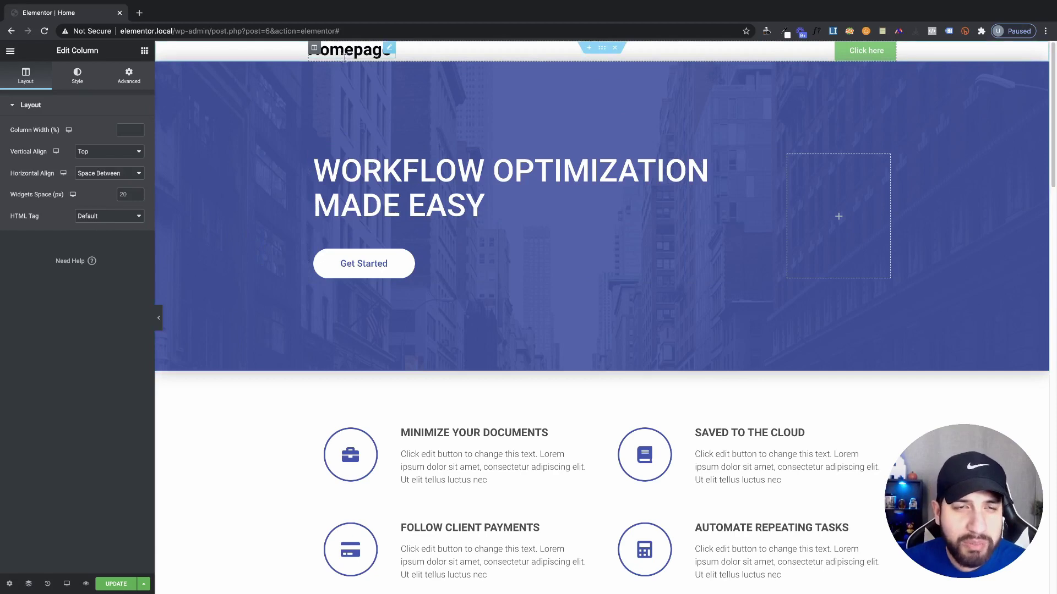
# - Add a new column beside the heading-and-button column and place a Video widget in it
pyautogui.rightClick(314, 48)
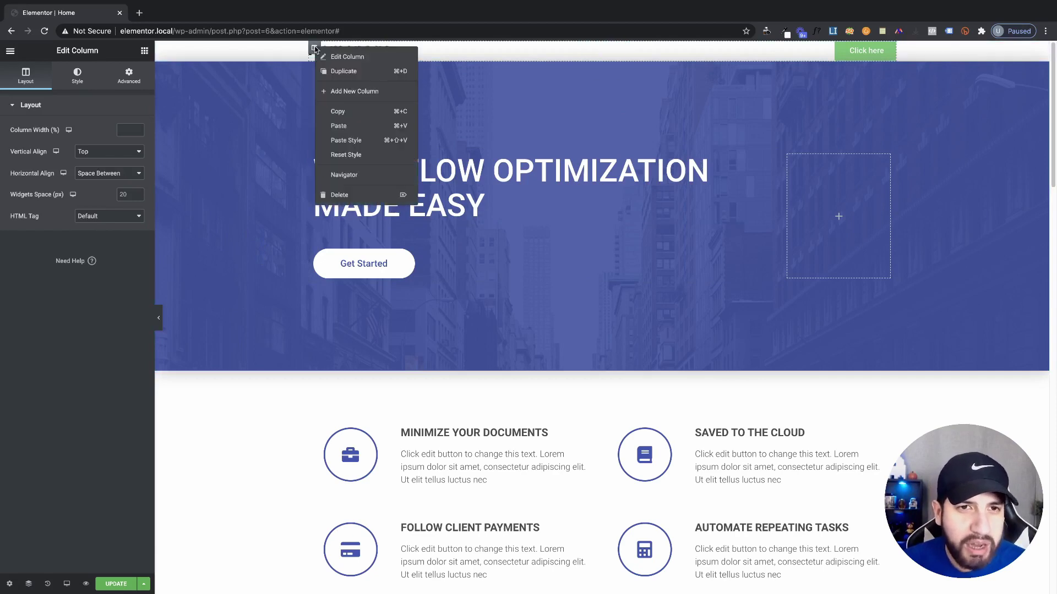
pyautogui.click(353, 91)
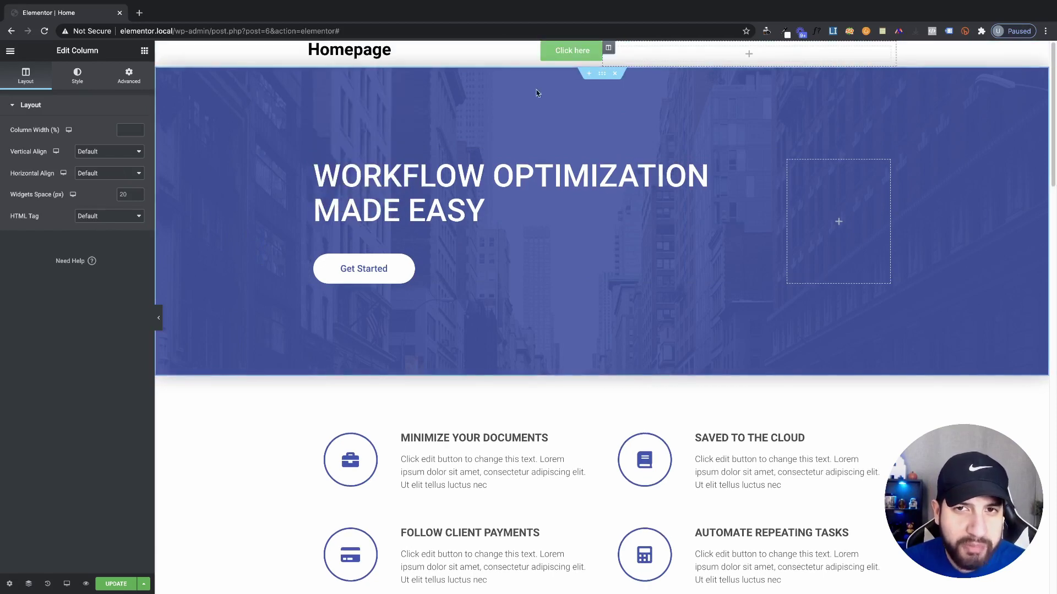
pyautogui.click(145, 51)
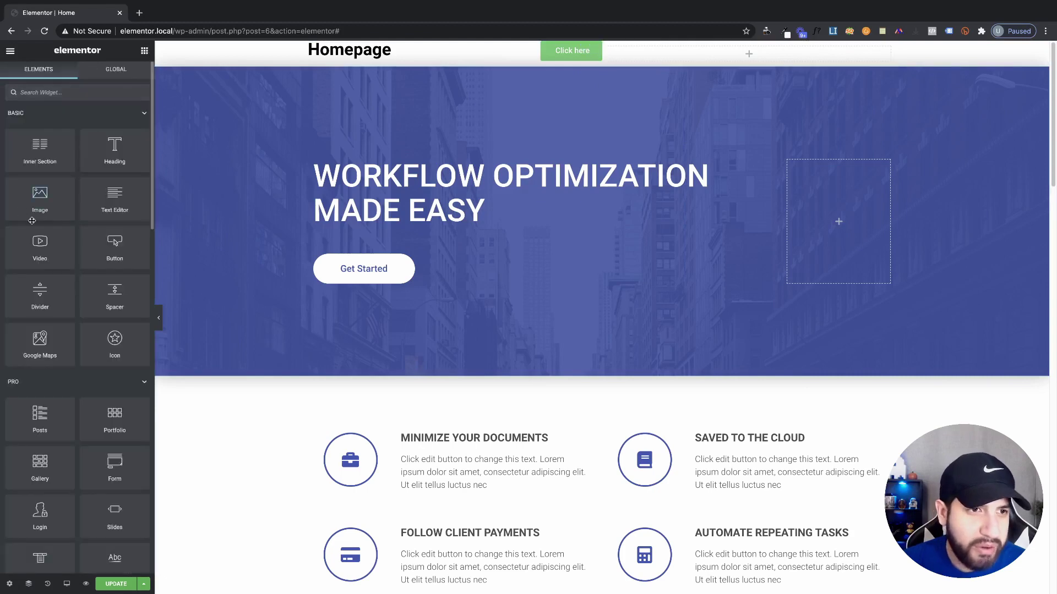
pyautogui.moveTo(66, 253); pyautogui.dragTo(688, 49)
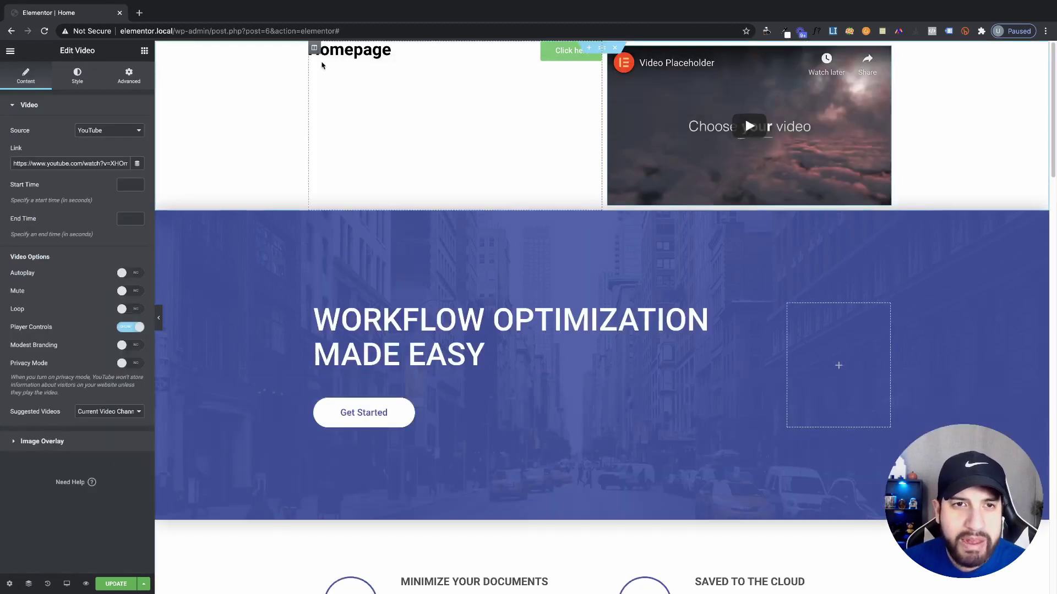
# - Try Middle and Bottom vertical alignment on the column containing the Homepage heading and button
pyautogui.click(328, 60)
pyautogui.click(549, 52)
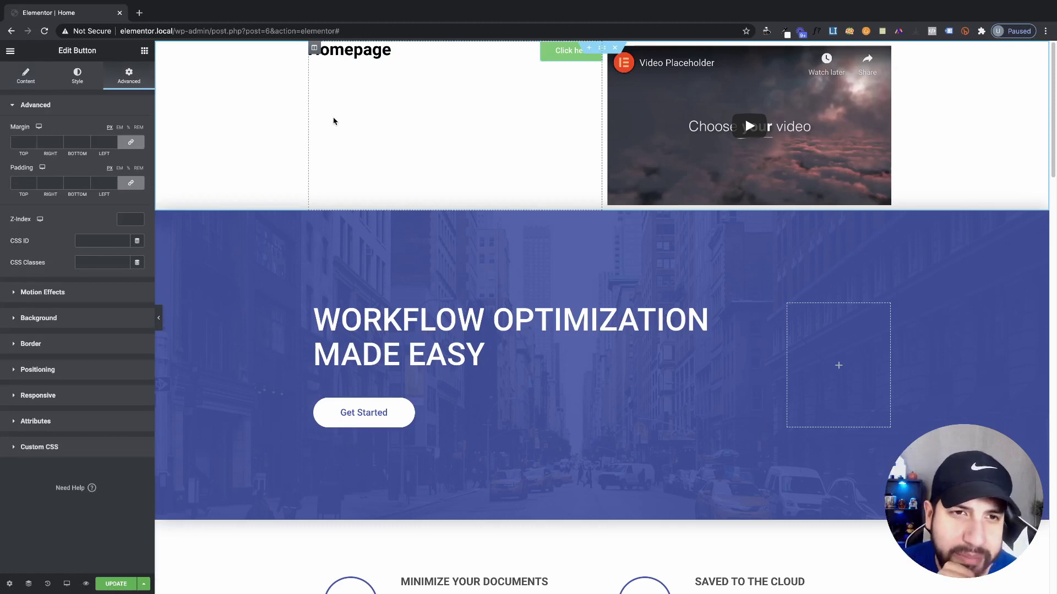
pyautogui.click(315, 49)
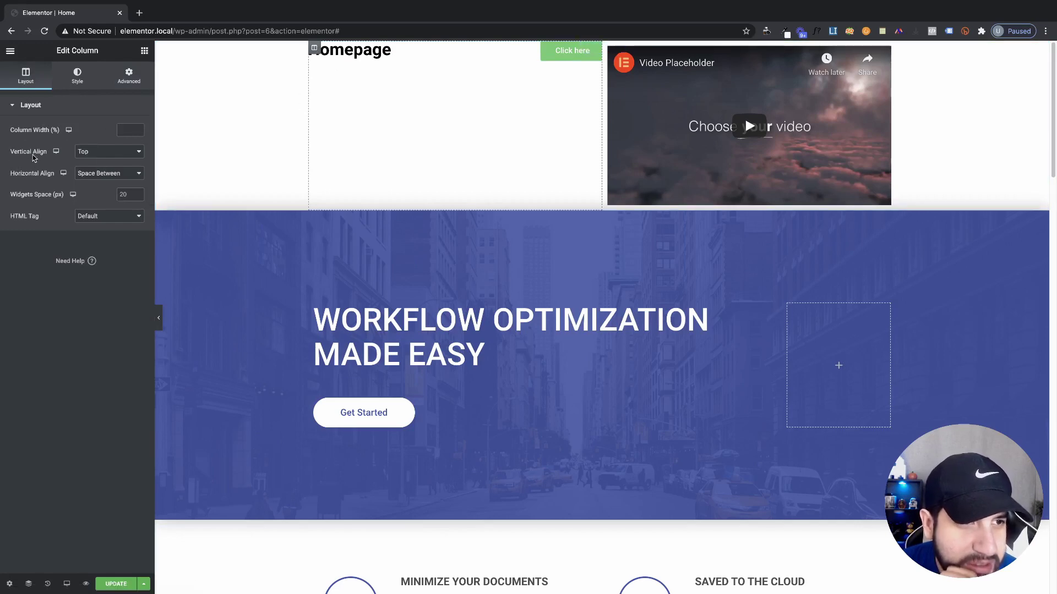
pyautogui.click(94, 158)
pyautogui.click(90, 160)
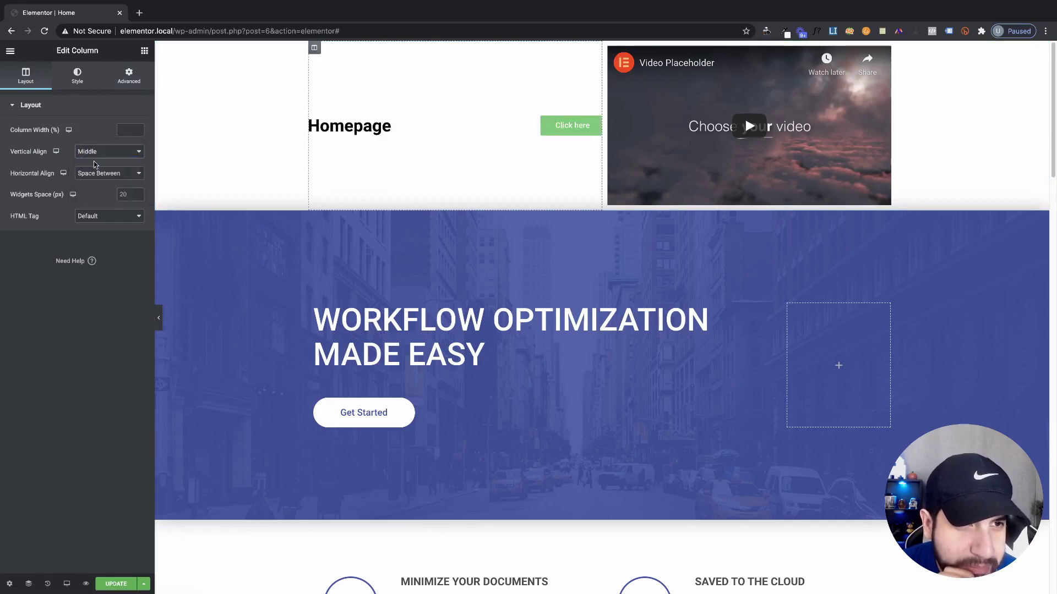
pyautogui.click(102, 157)
pyautogui.click(101, 161)
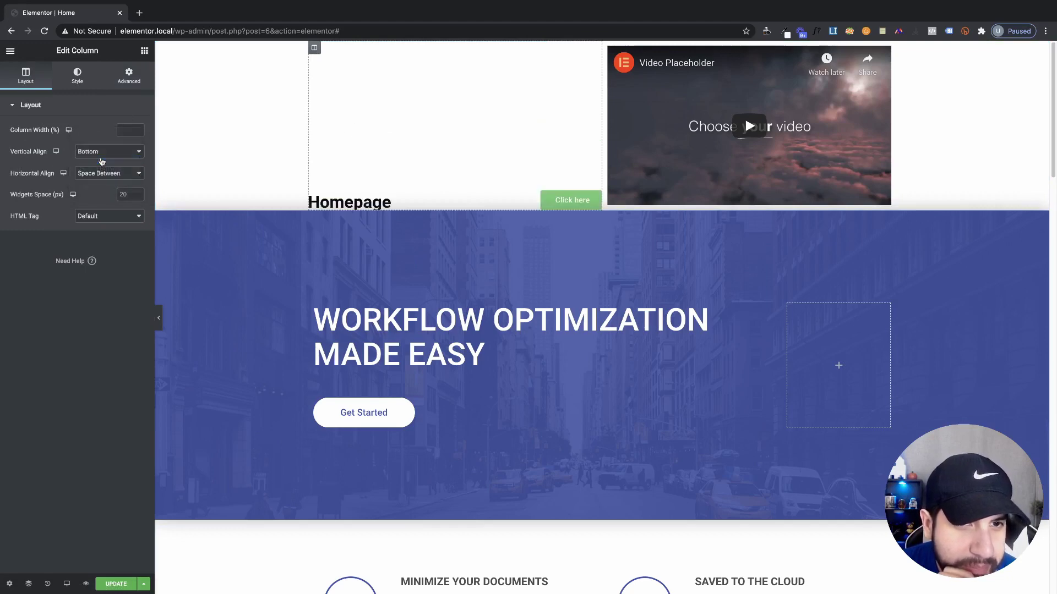
# - Try Space Between and Space Around vertical alignment on the heading-and-button column
pyautogui.click(101, 157)
pyautogui.click(106, 160)
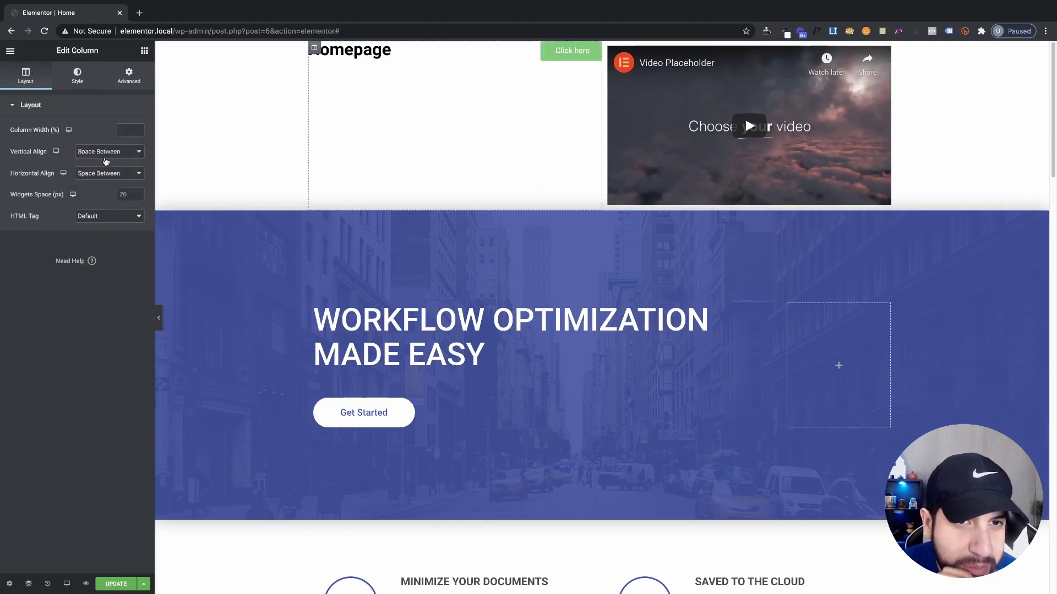
pyautogui.click(106, 157)
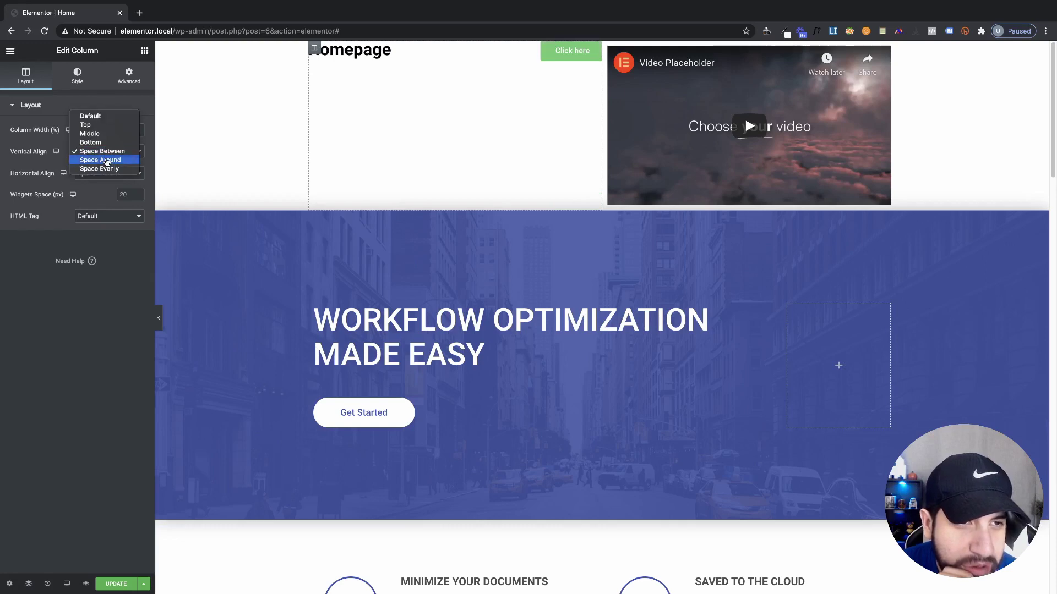
pyautogui.click(106, 161)
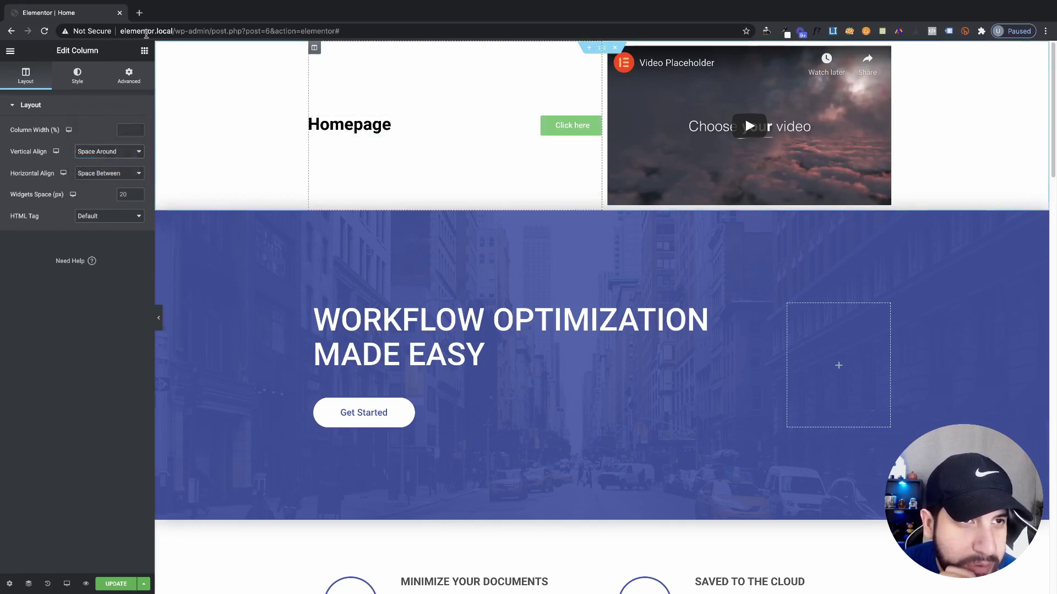
# - Add a Heading widget above the Homepage heading and set its column's vertical alignment to Space Between
pyautogui.click(144, 51)
pyautogui.moveTo(107, 151); pyautogui.dragTo(354, 116)
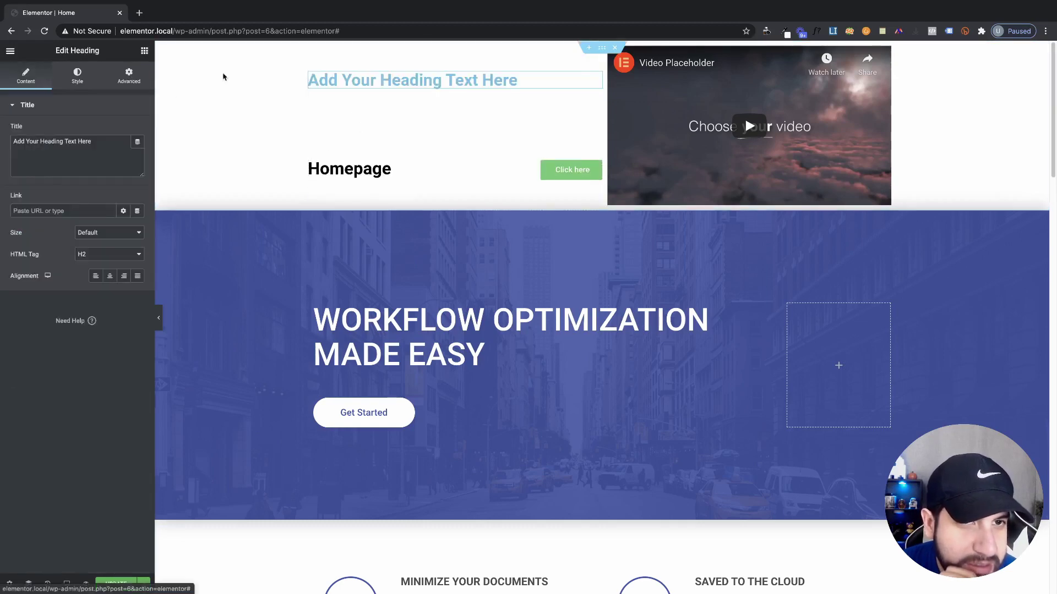
pyautogui.click(314, 49)
pyautogui.click(97, 153)
pyautogui.click(103, 143)
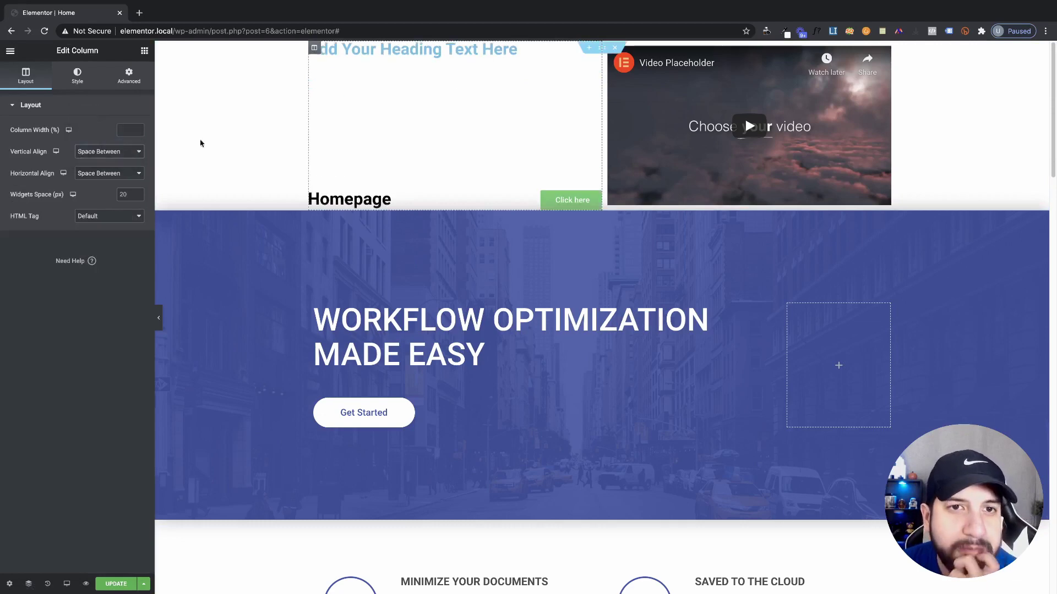
# - Try Space Around as the vertical alignment of the column with both headings, and finish on Space Evenly
pyautogui.click(102, 152)
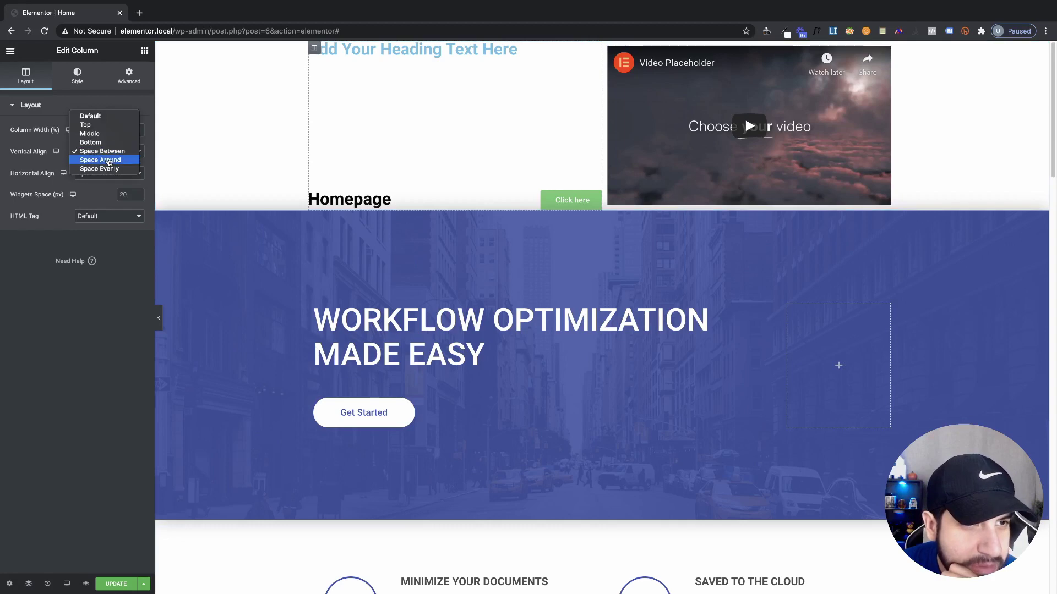
pyautogui.click(110, 161)
pyautogui.click(108, 151)
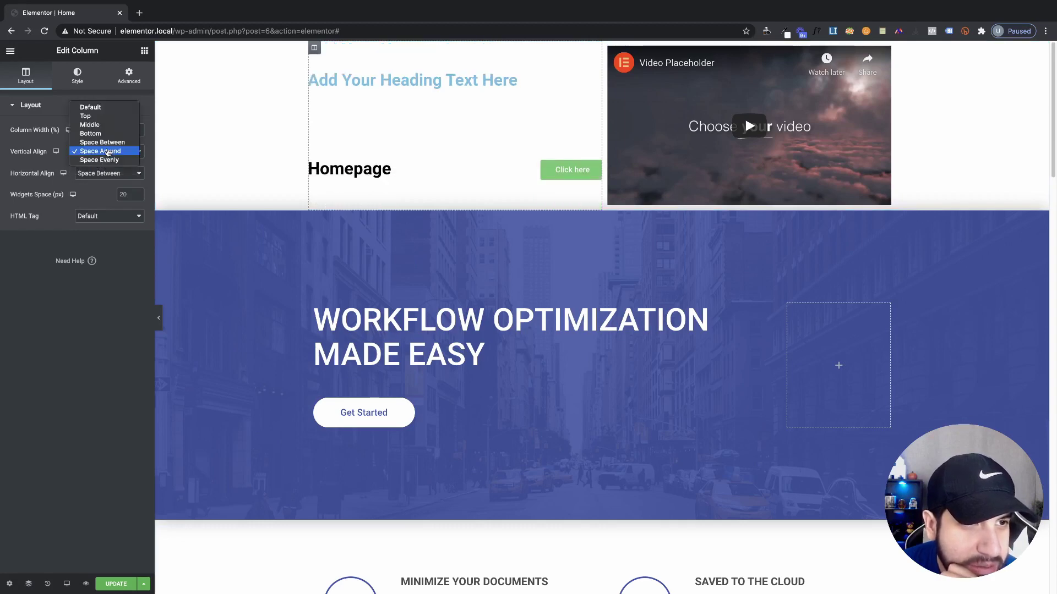
pyautogui.click(105, 160)
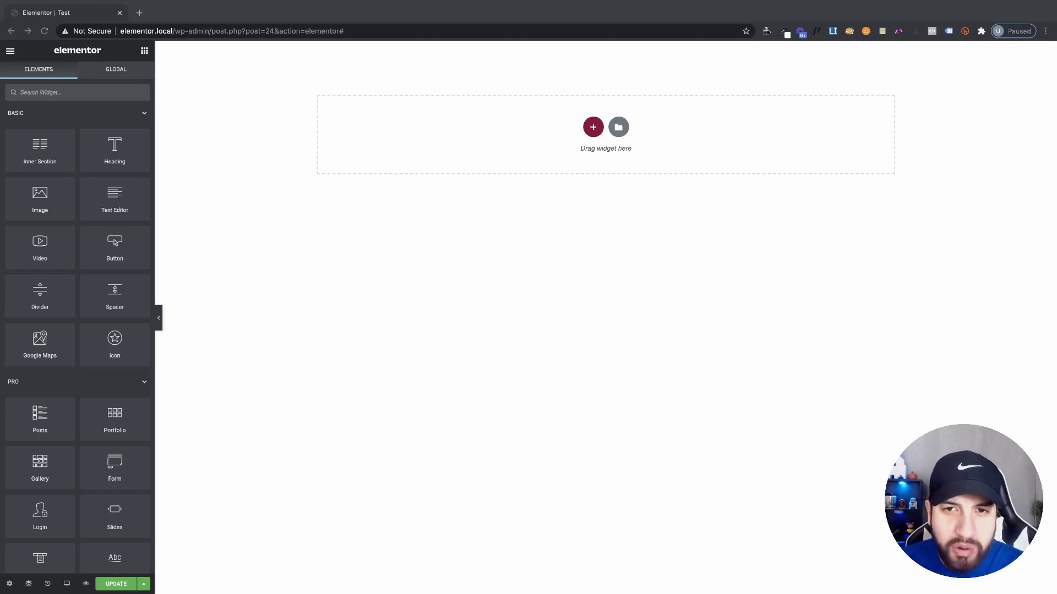
# - Add a new section with a structure of two equal columns
pyautogui.click(593, 130)
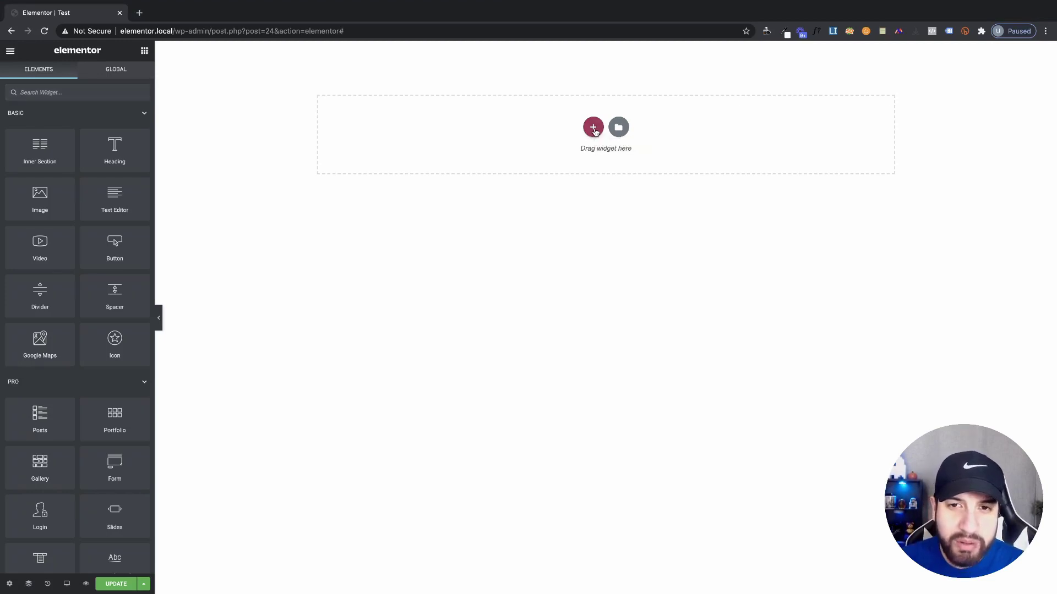
pyautogui.click(593, 129)
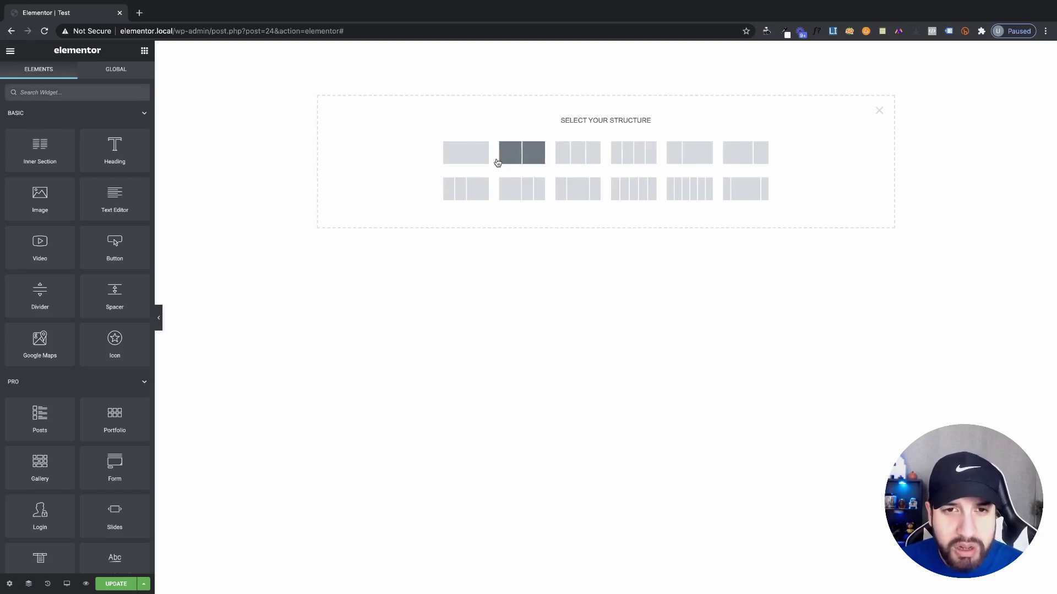
pyautogui.click(524, 158)
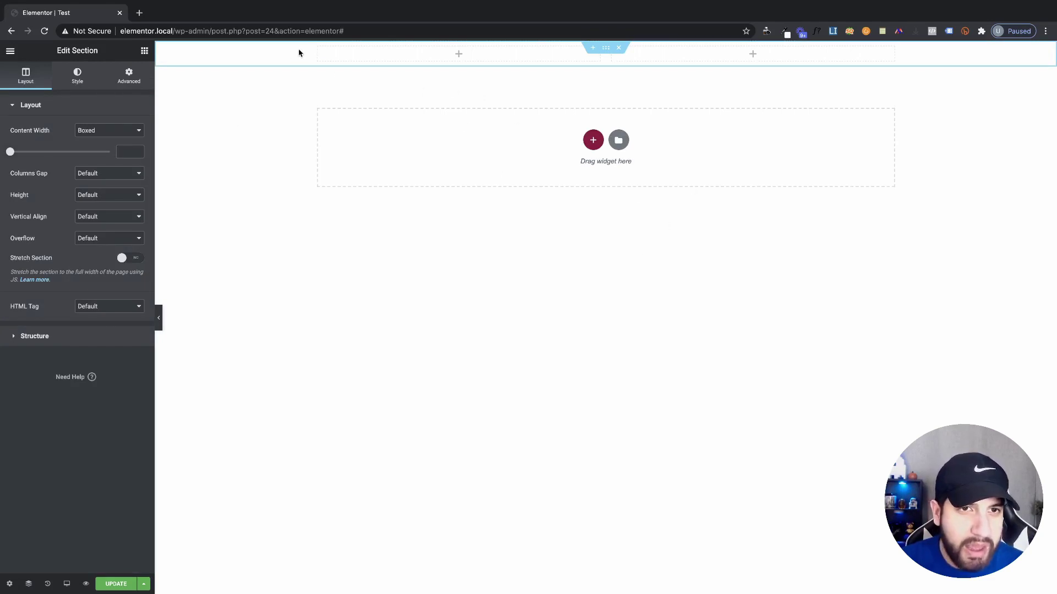
# - Place a Heading widget in each of the section's two columns
pyautogui.click(319, 49)
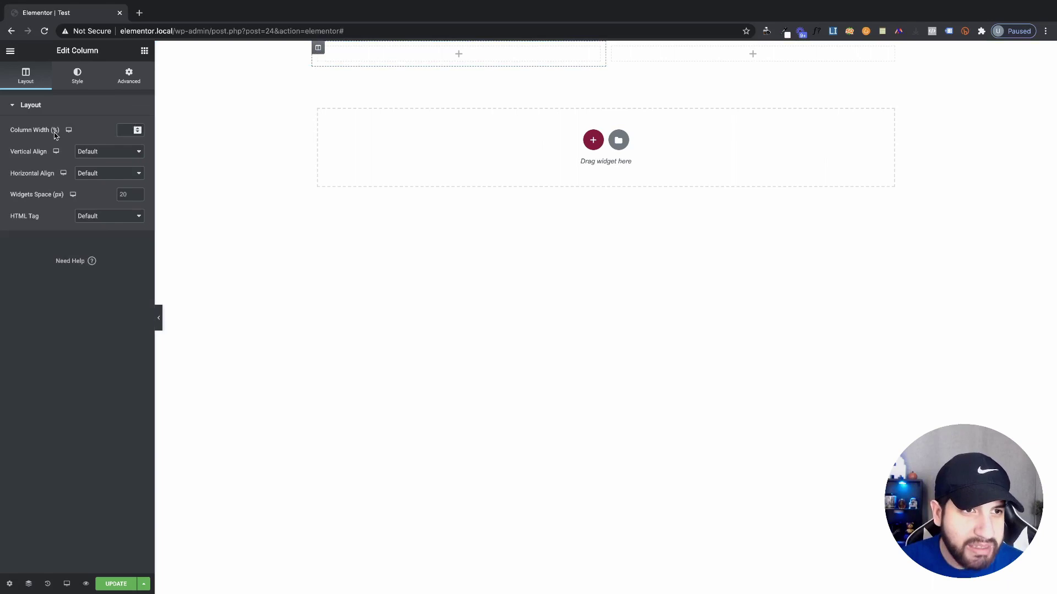
pyautogui.click(144, 51)
pyautogui.moveTo(114, 146); pyautogui.dragTo(429, 54)
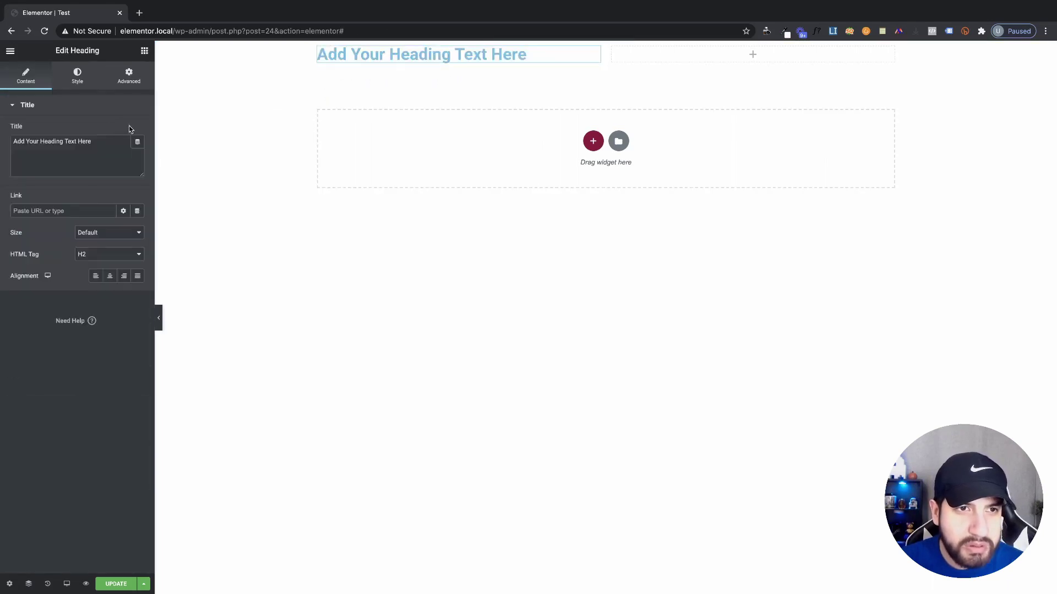
pyautogui.click(144, 51)
pyautogui.moveTo(111, 161); pyautogui.dragTo(721, 54)
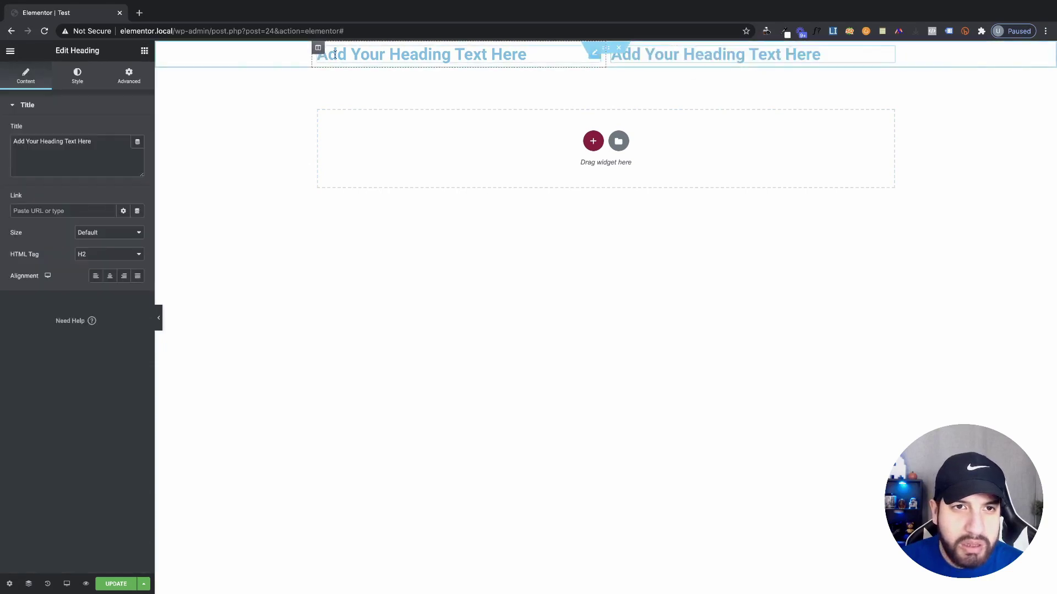
# - Add a Spacer widget below the first column's heading and set its space to 203 px
pyautogui.click(144, 51)
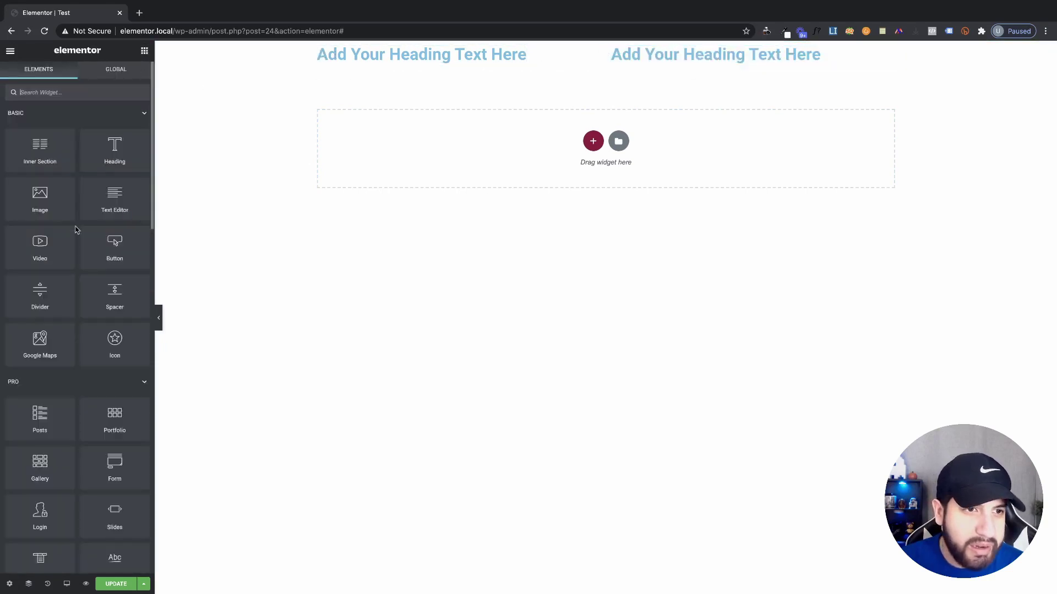
pyautogui.moveTo(115, 292); pyautogui.dragTo(402, 52)
pyautogui.moveTo(16, 143); pyautogui.dragTo(42, 142)
# - Copy the spacer from the first column and paste it into the second column below its heading
pyautogui.rightClick(397, 125)
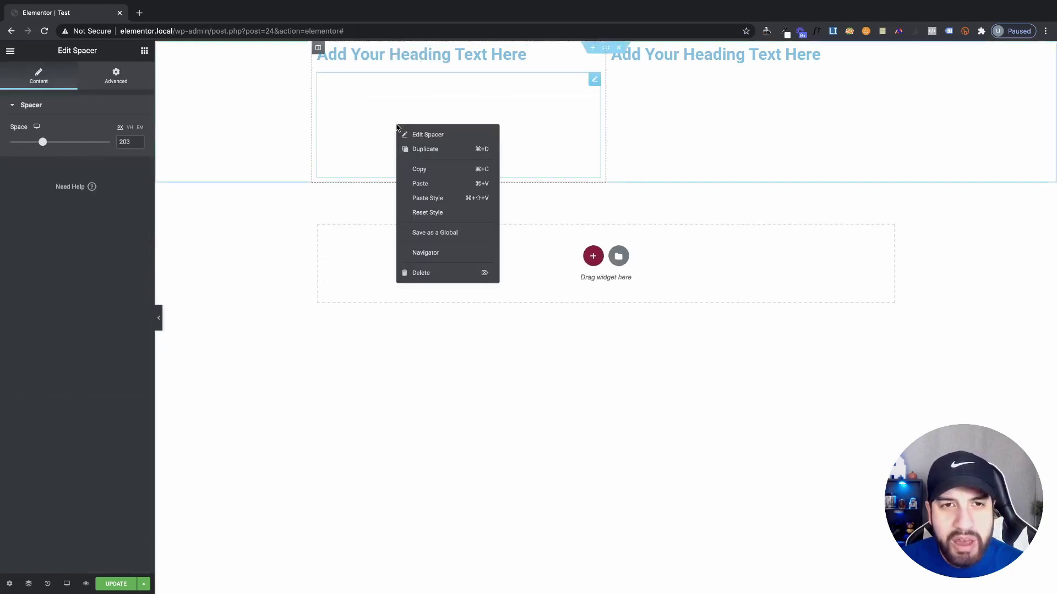
pyautogui.click(447, 175)
pyautogui.rightClick(694, 101)
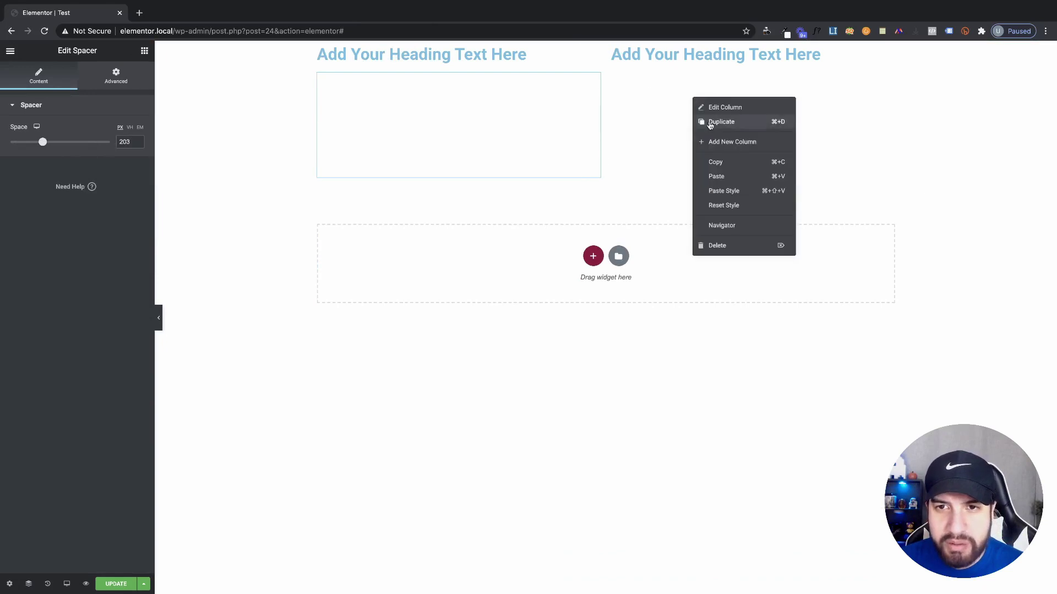
pyautogui.click(703, 173)
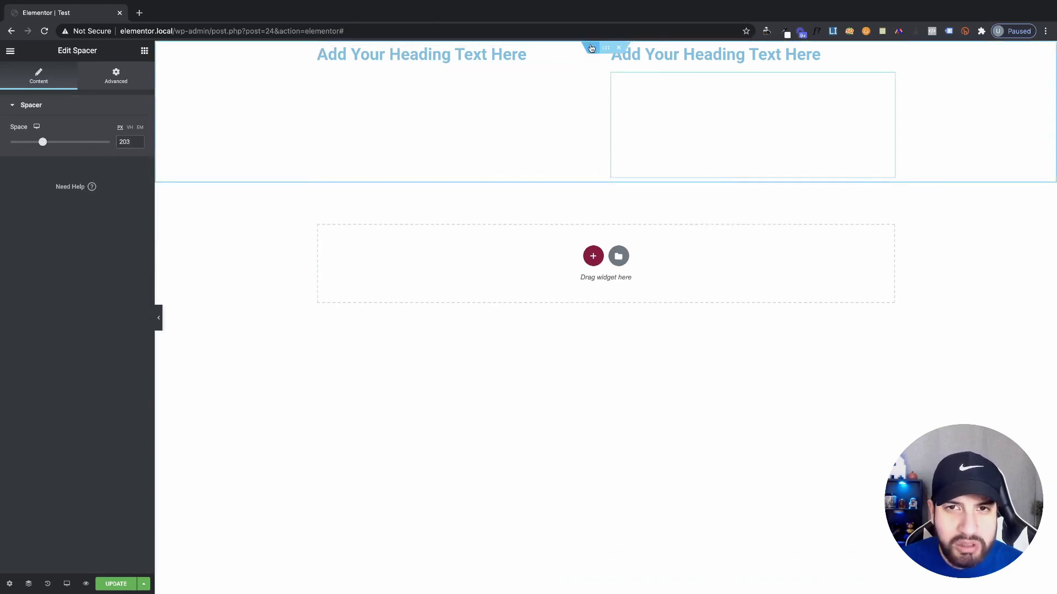
# - Set the section's height to Min Height with a minimum height of 698 px
pyautogui.click(607, 49)
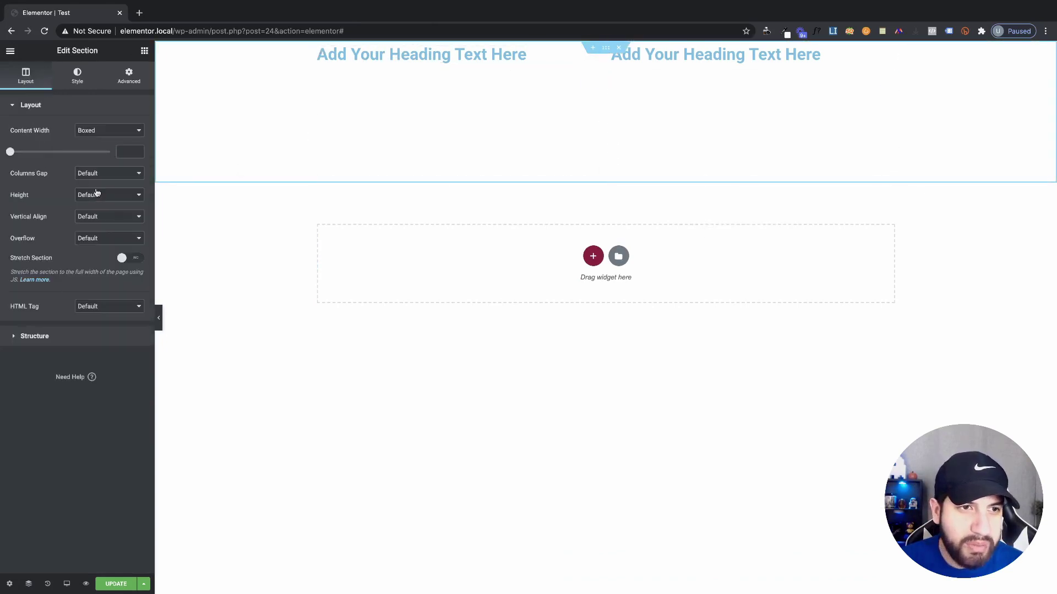
pyautogui.click(95, 211)
pyautogui.moveTo(37, 228); pyautogui.dragTo(59, 228)
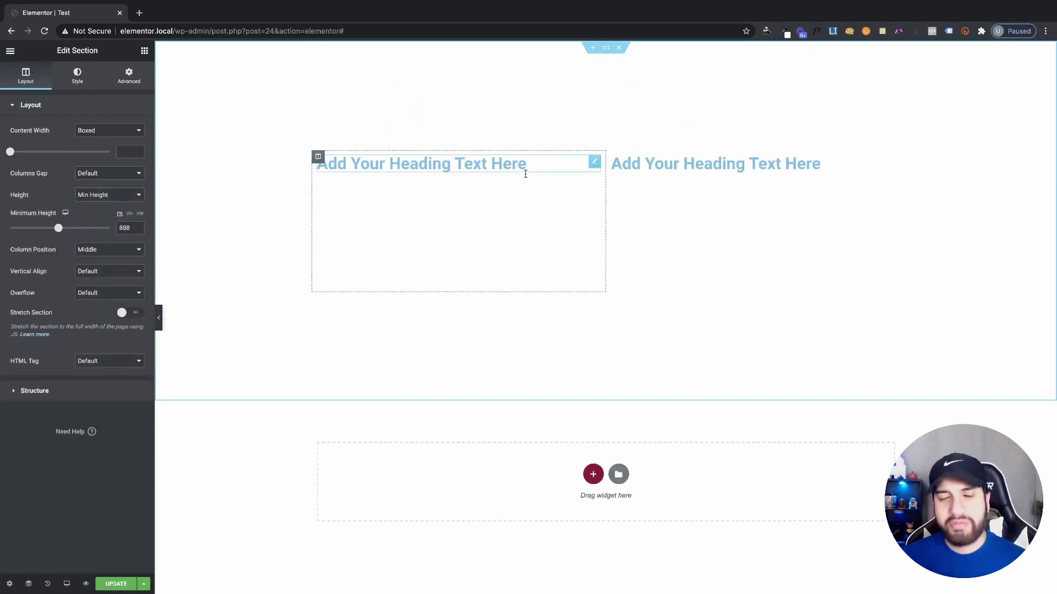
# - Give the first column a Classic background in bright red
pyautogui.click(318, 158)
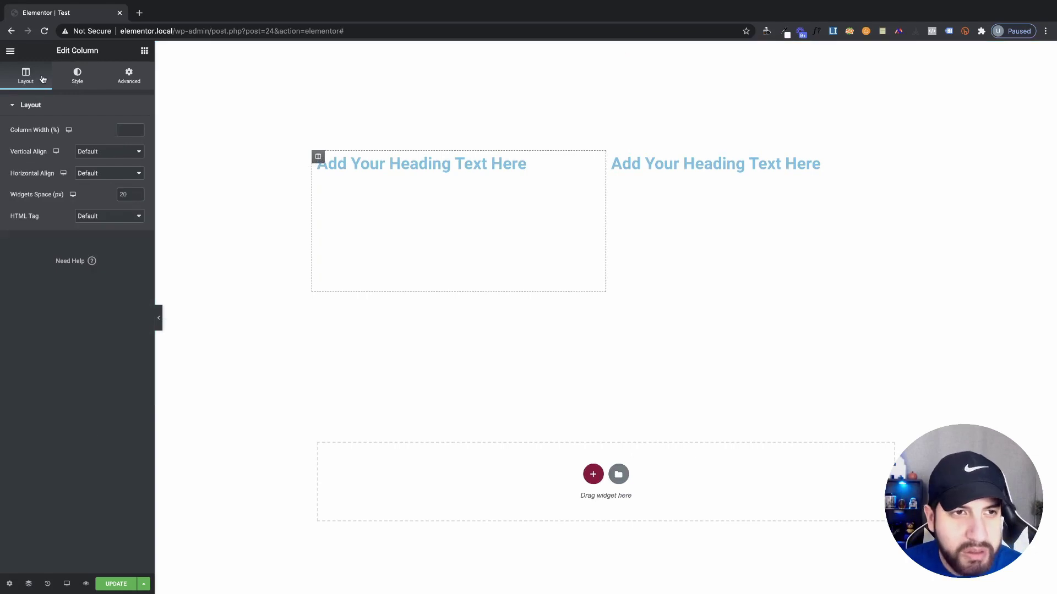
pyautogui.click(77, 75)
pyautogui.click(128, 76)
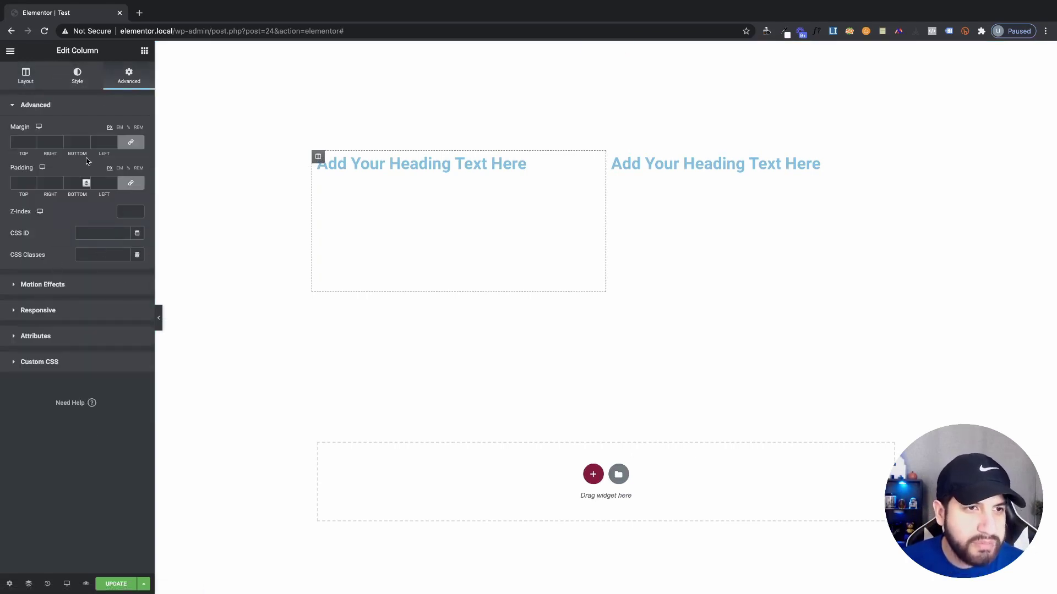
pyautogui.click(82, 79)
pyautogui.click(112, 154)
pyautogui.click(137, 173)
pyautogui.click(136, 252)
pyautogui.click(136, 214)
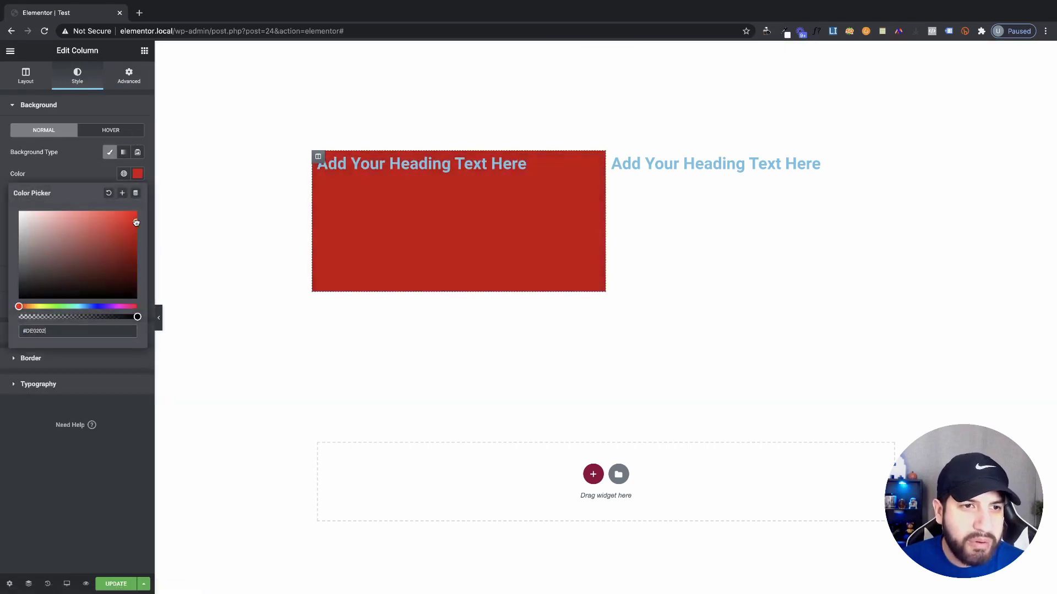
# - Give the second column a Classic background in blue #003EFF
pyautogui.click(613, 158)
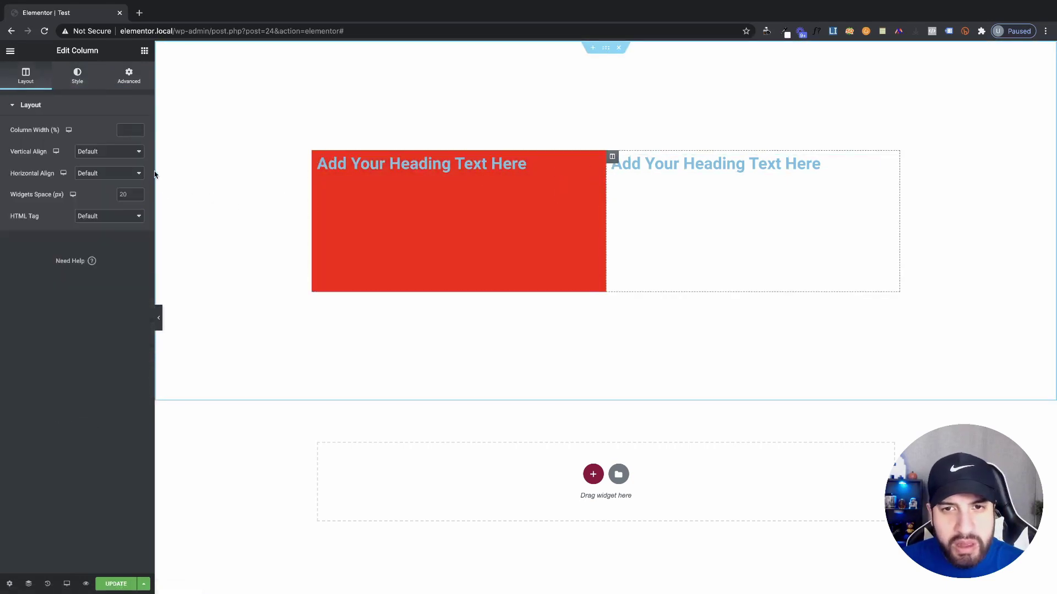
pyautogui.click(79, 78)
pyautogui.click(109, 152)
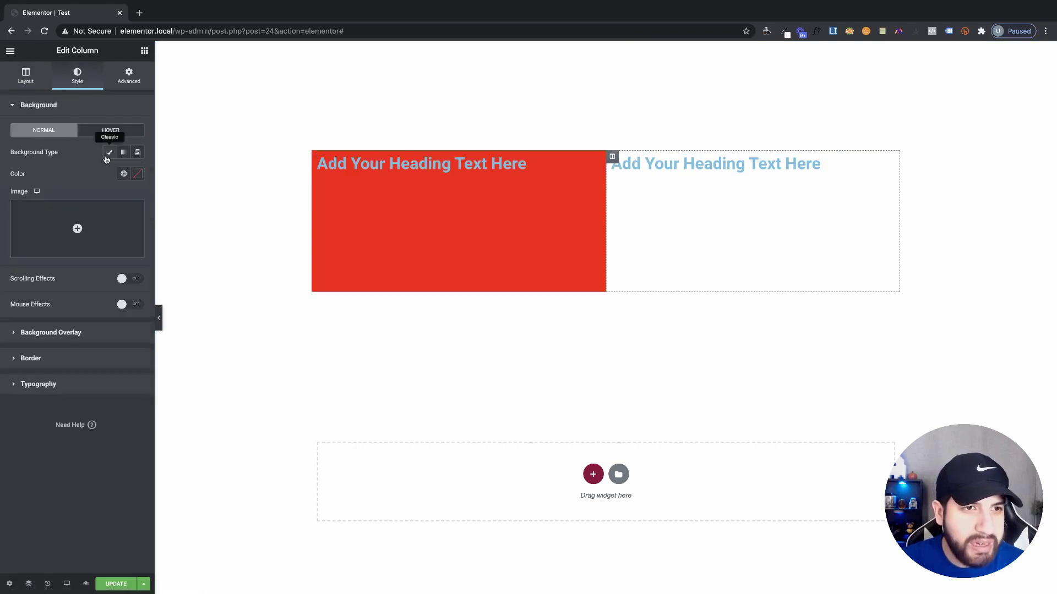
pyautogui.click(137, 175)
pyautogui.click(92, 306)
pyautogui.moveTo(108, 281); pyautogui.dragTo(149, 193)
pyautogui.click(277, 330)
pyautogui.click(124, 173)
pyautogui.click(137, 173)
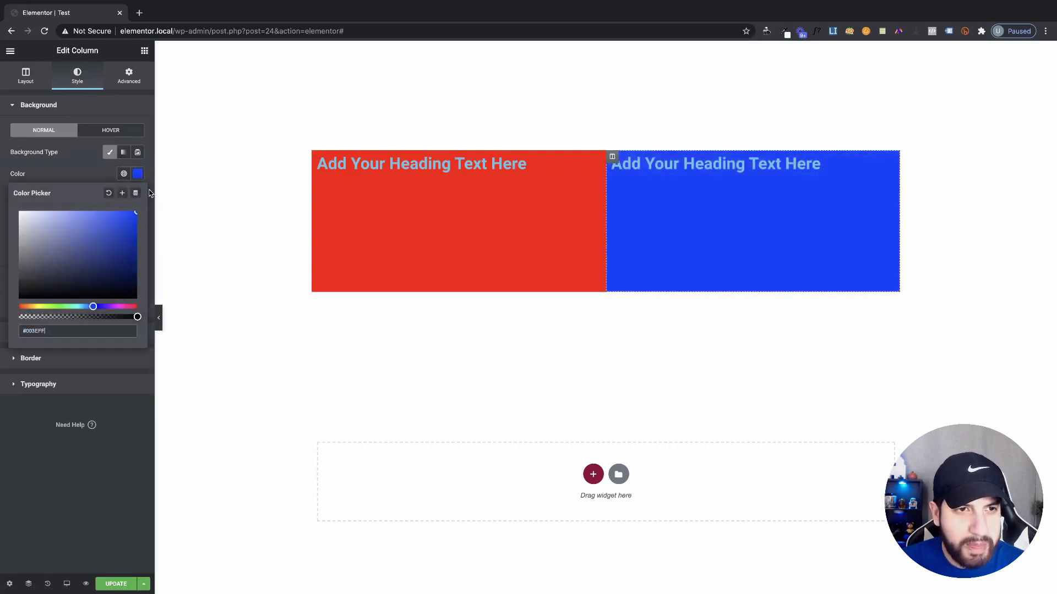
pyautogui.click(241, 229)
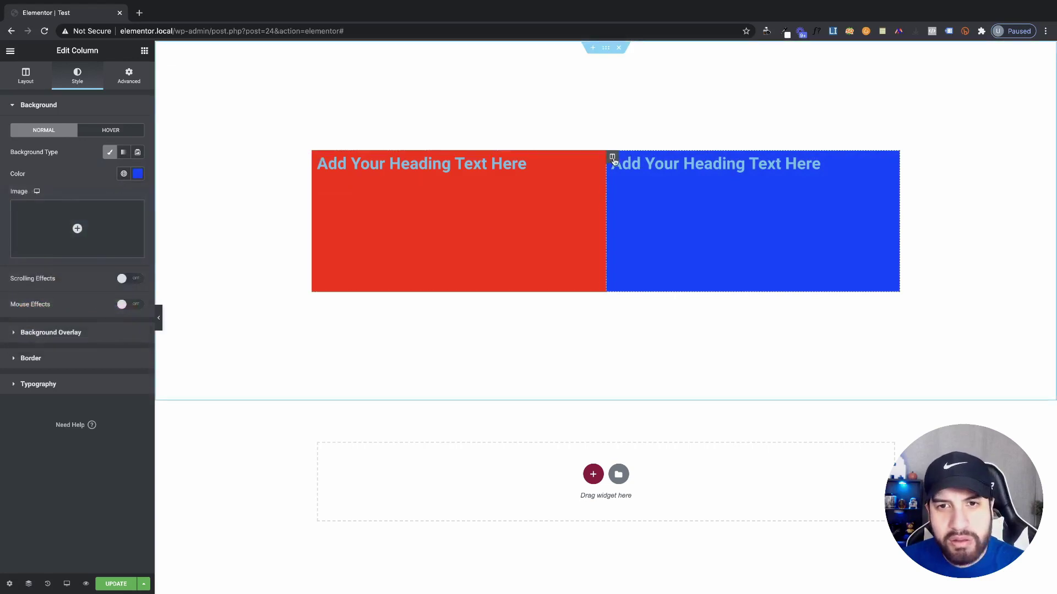
# - Unlink the blue column's margin values and set its left margin to -51 px
pyautogui.click(127, 76)
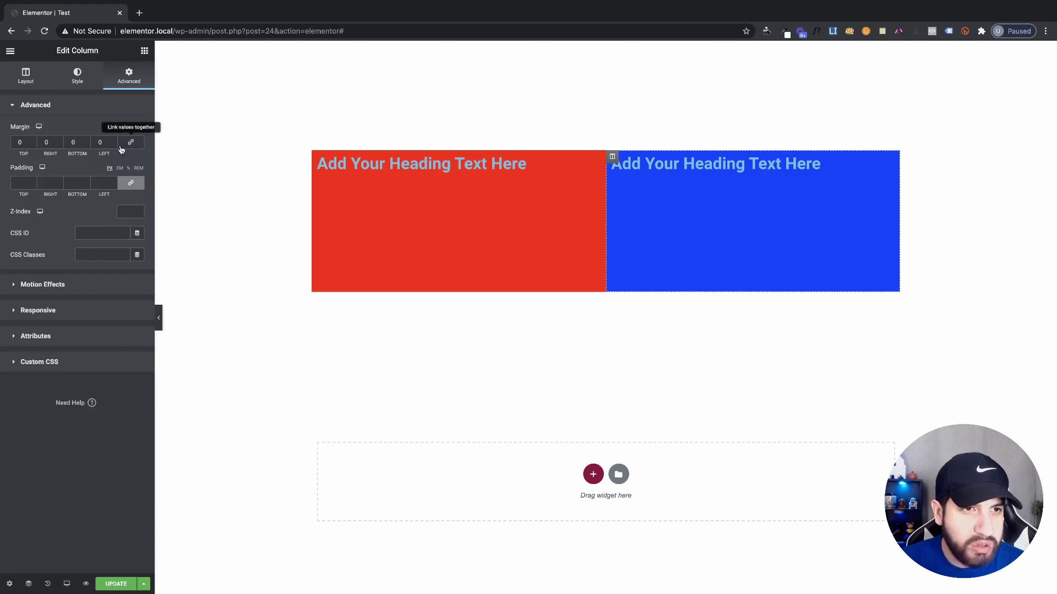
pyautogui.moveTo(112, 143); pyautogui.dragTo(112, 143)
pyautogui.moveTo(113, 144); pyautogui.dragTo(111, 149)
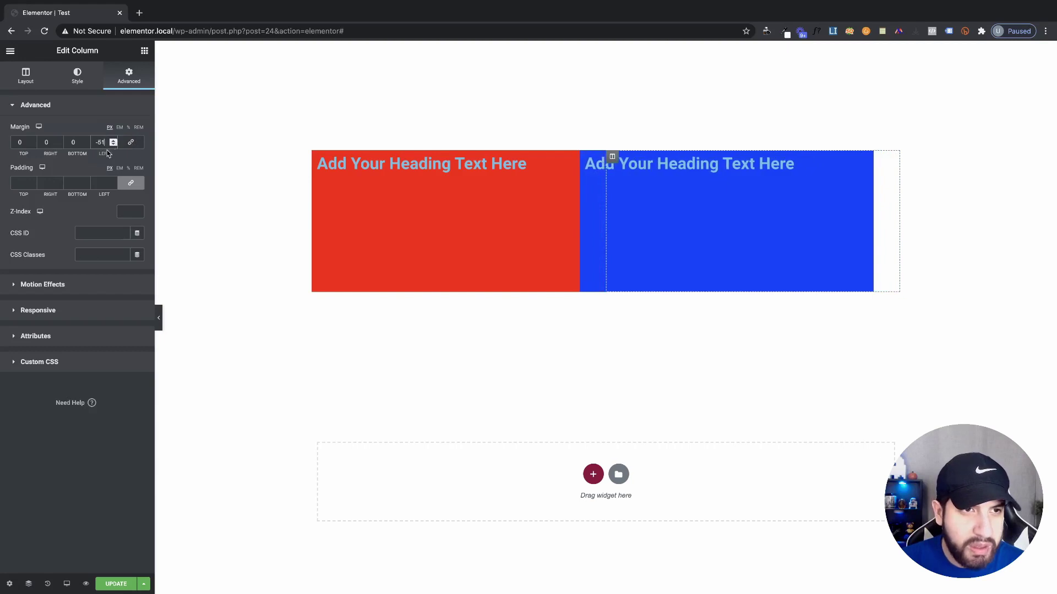
# - Try a bottom margin of about -14 px on the blue column and return it to 0
pyautogui.click(85, 145)
pyautogui.click(84, 141)
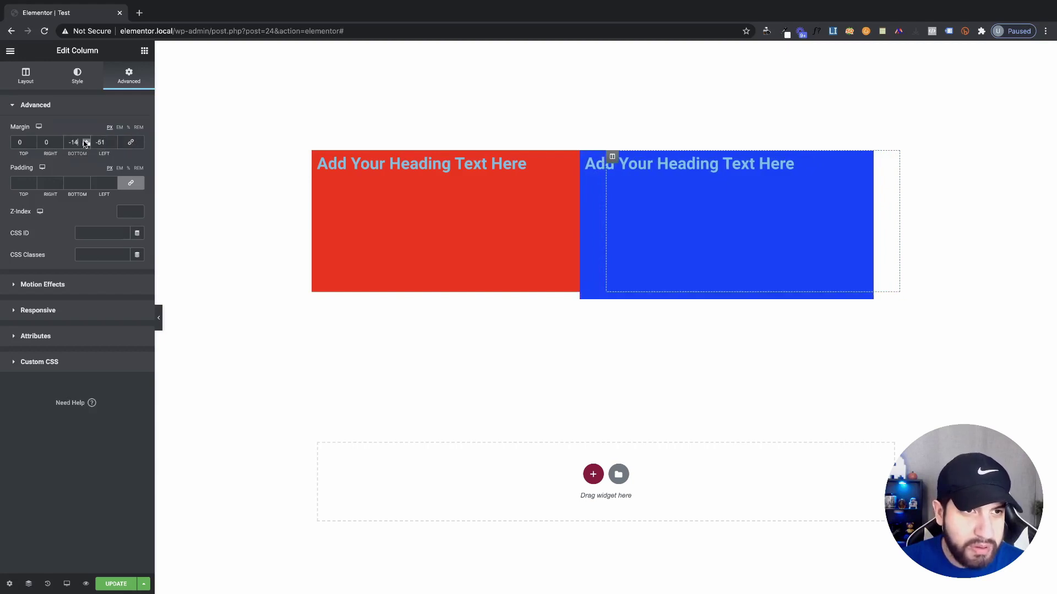
pyautogui.click(85, 142)
pyautogui.click(85, 141)
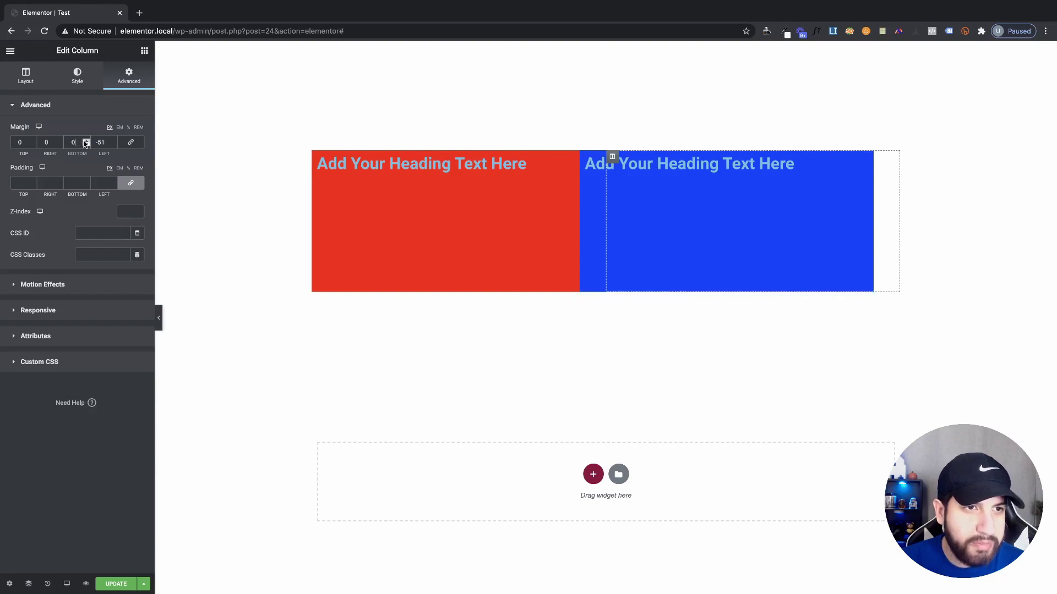
# - Set the blue column's top margin to 78 px and its left margin to -107 px
pyautogui.click(33, 142)
pyautogui.moveTo(33, 142); pyautogui.dragTo(33, 142)
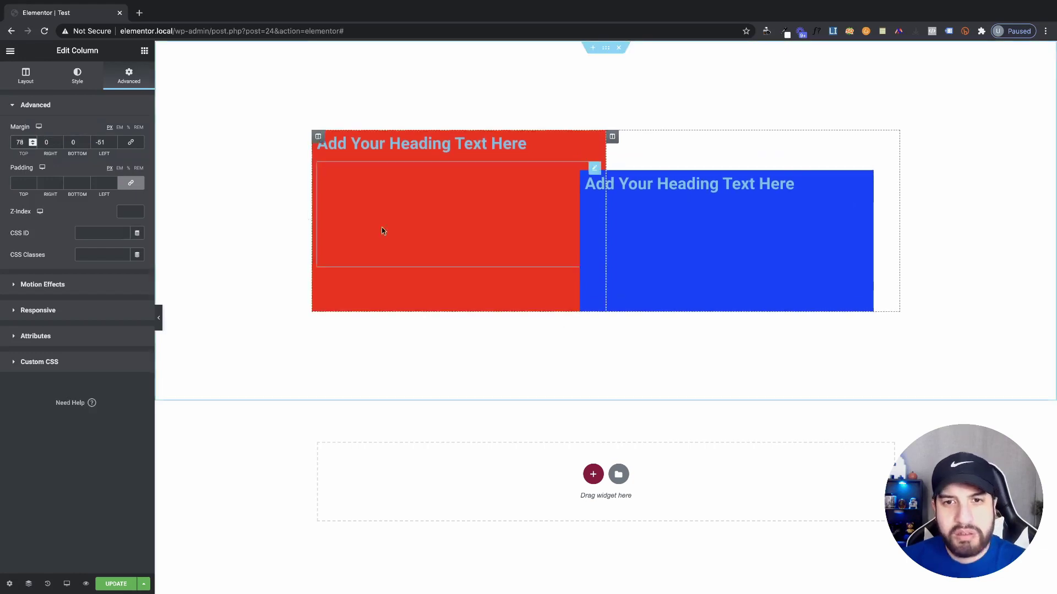
pyautogui.moveTo(112, 145); pyautogui.dragTo(113, 147)
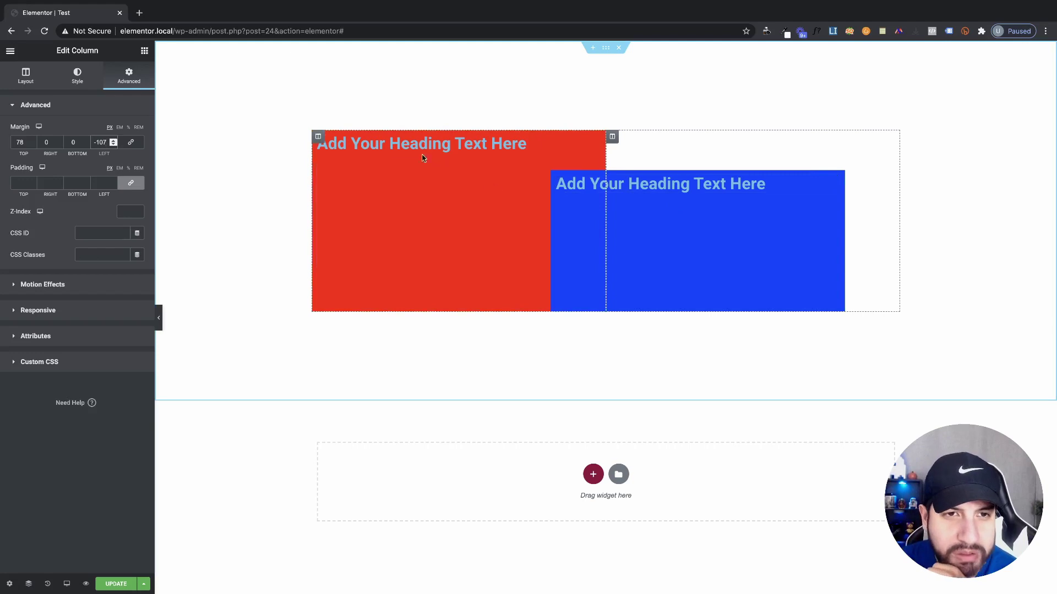
# - Compare the advanced settings of both columns and set the red column's Z-Index to 1
pyautogui.click(318, 138)
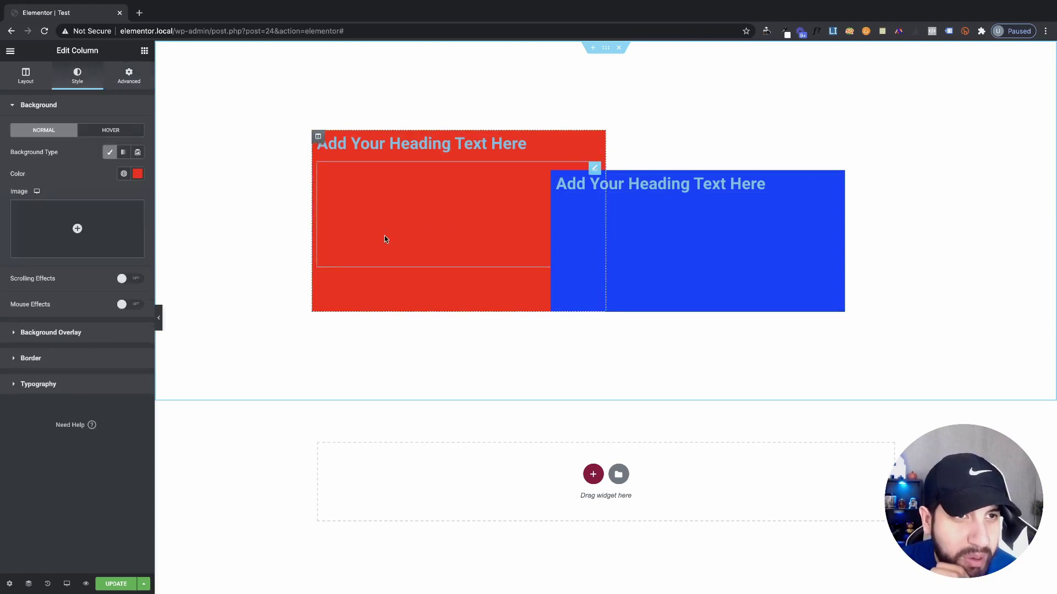
pyautogui.click(130, 82)
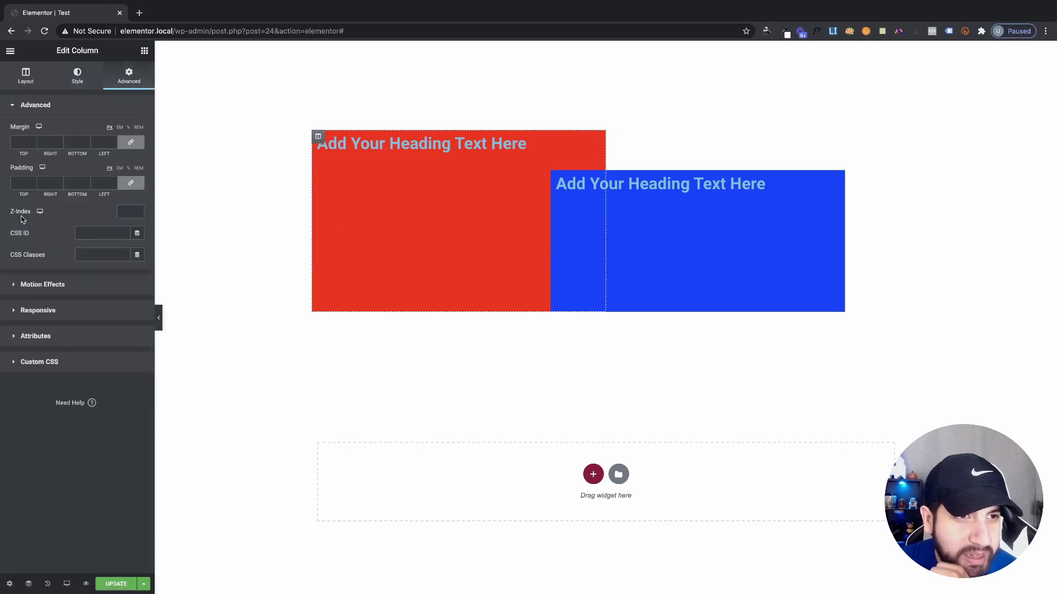
pyautogui.click(104, 214)
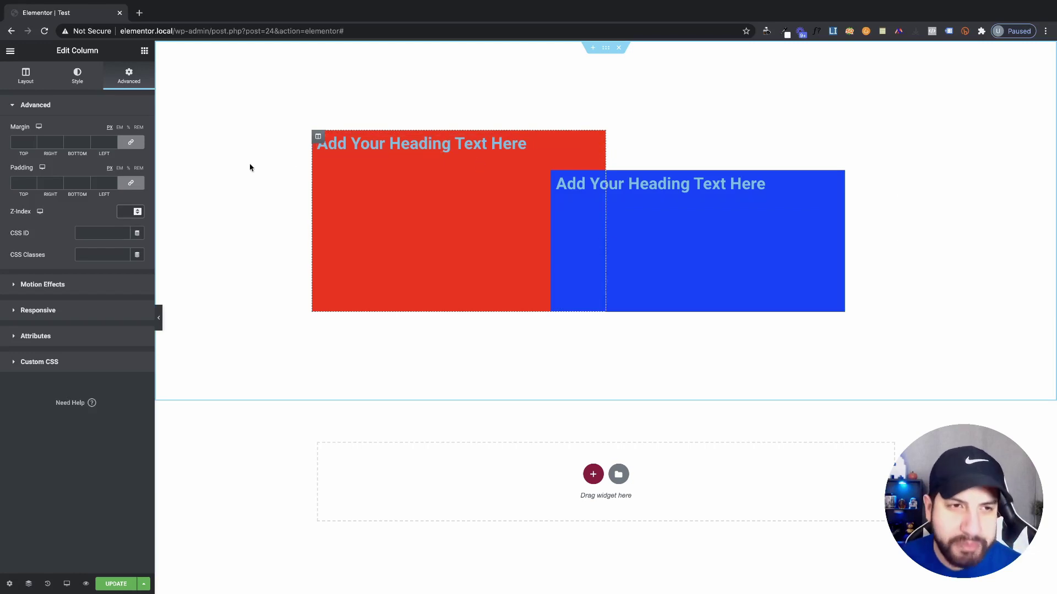
pyautogui.click(319, 142)
pyautogui.click(317, 136)
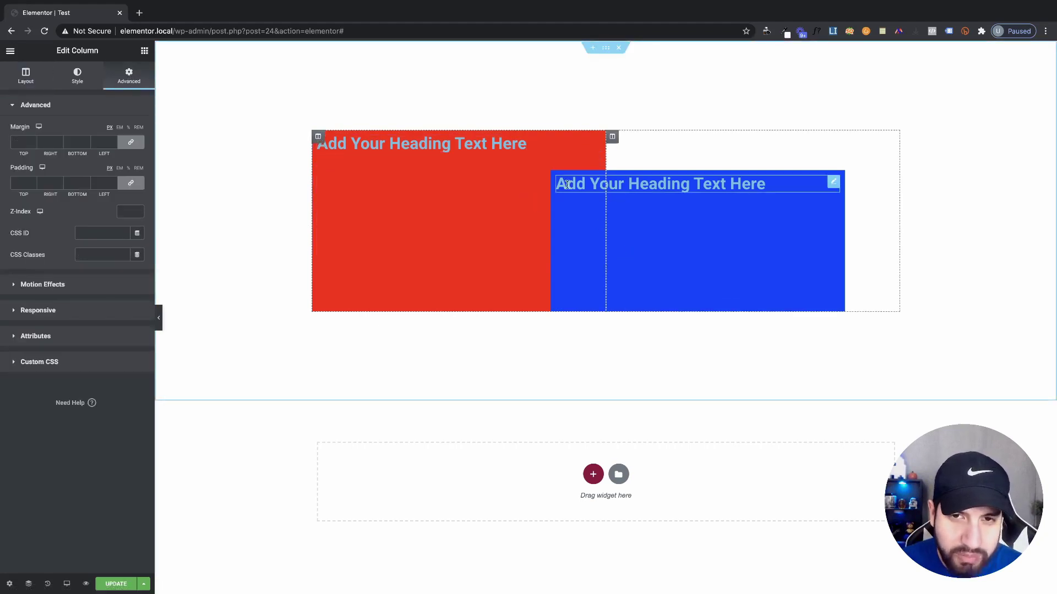
pyautogui.click(660, 221)
pyautogui.click(612, 137)
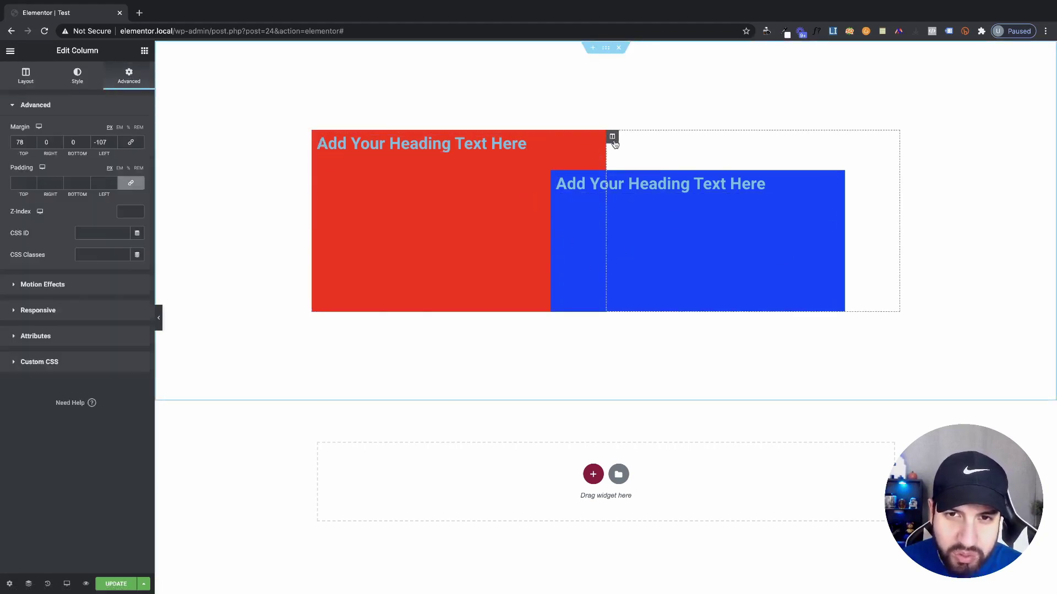
pyautogui.click(318, 137)
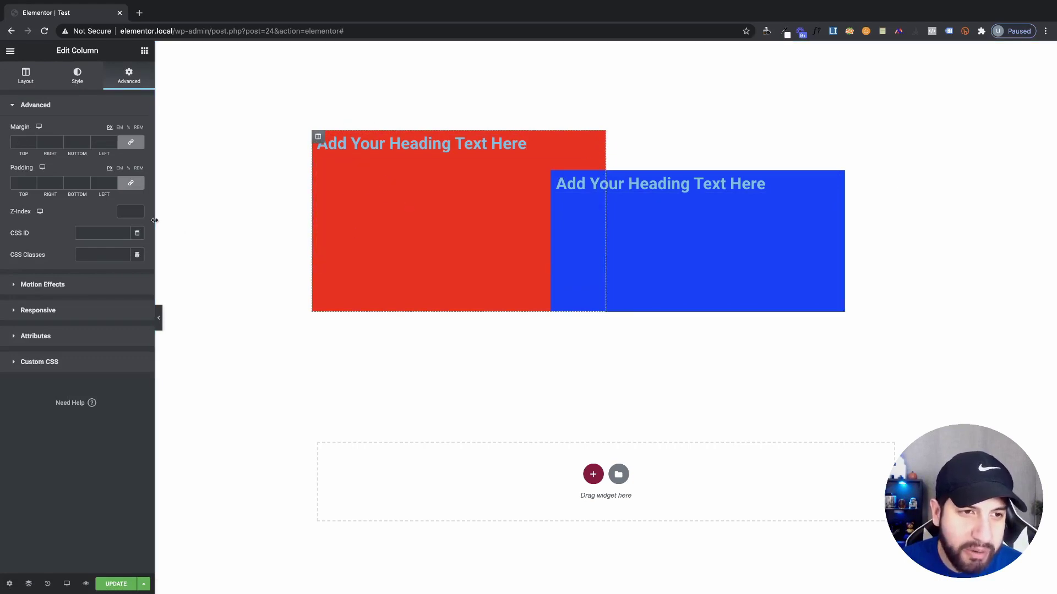
pyautogui.click(137, 211)
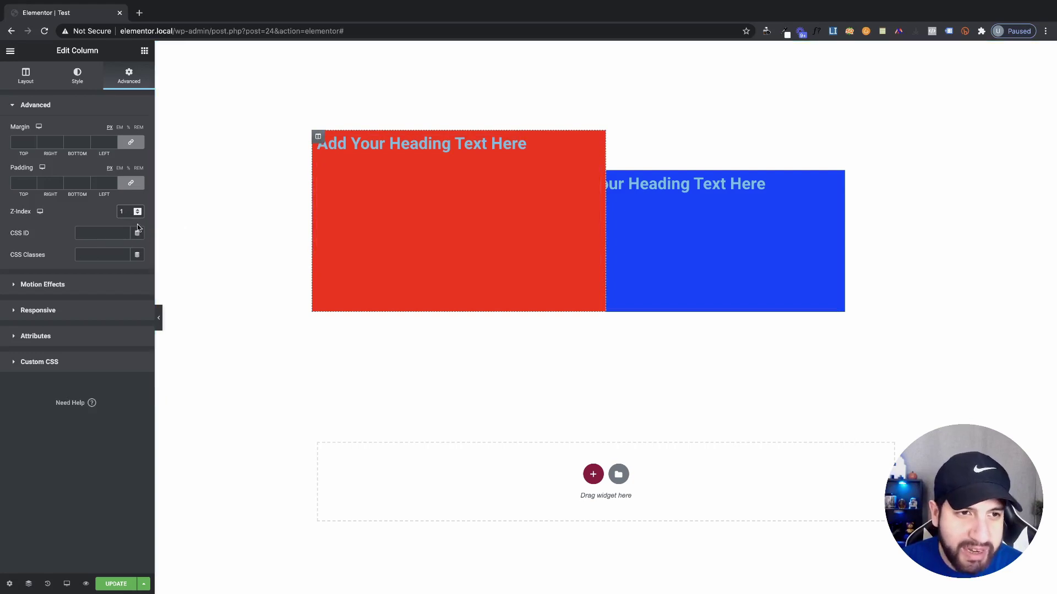
# - Set the blue column's Z-Index to 2 and reopen the red column's settings for comparison
pyautogui.click(647, 222)
pyautogui.click(612, 139)
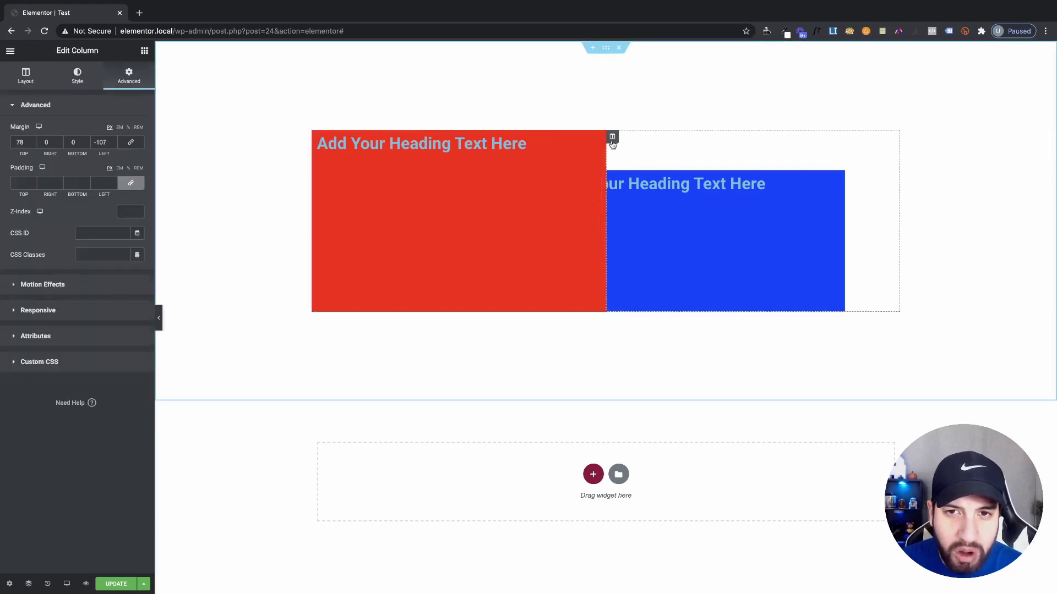
pyautogui.click(138, 209)
pyautogui.click(137, 209)
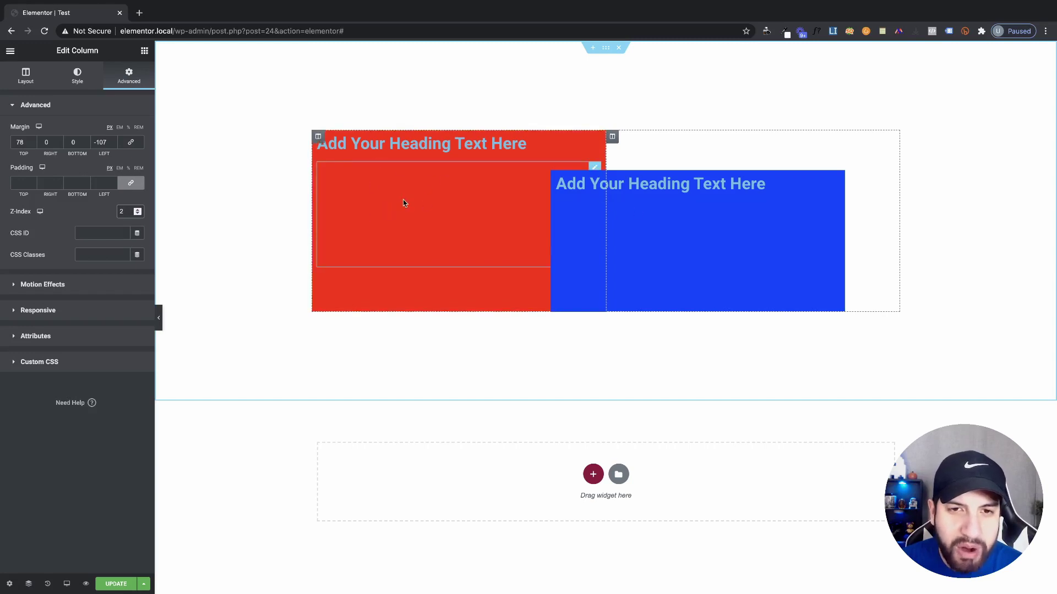
pyautogui.click(317, 137)
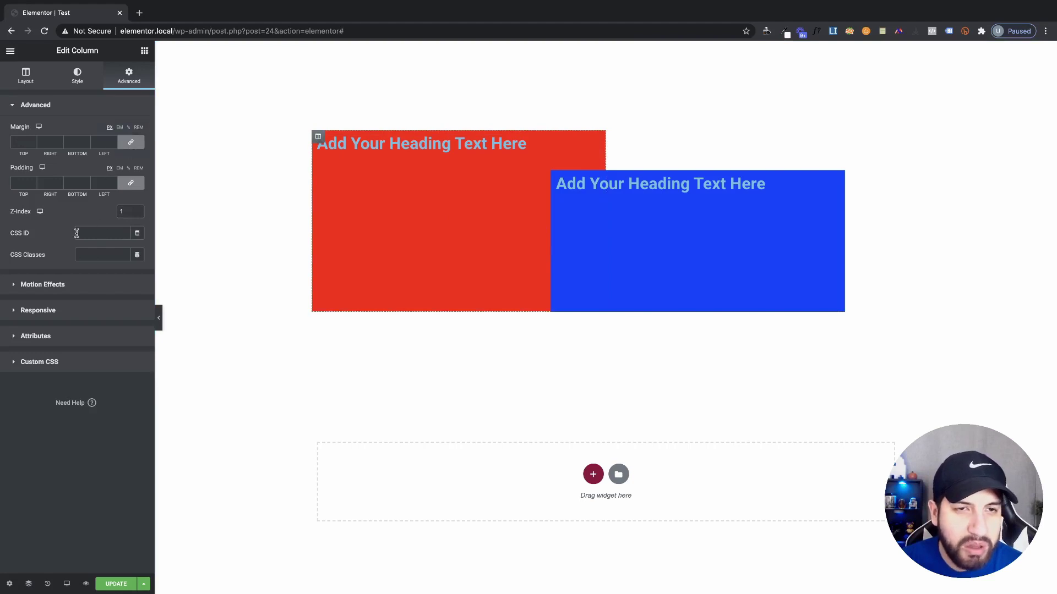
# - Try a higher Z-Index on the red column, then clear its Z-Index value
pyautogui.click(137, 210)
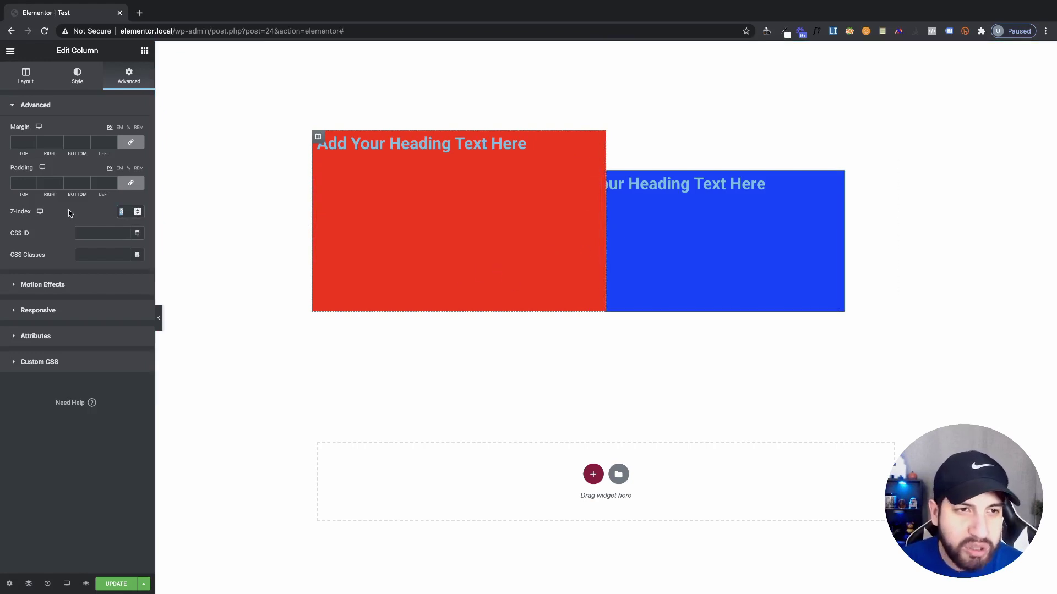
pyautogui.press('BackSpace')
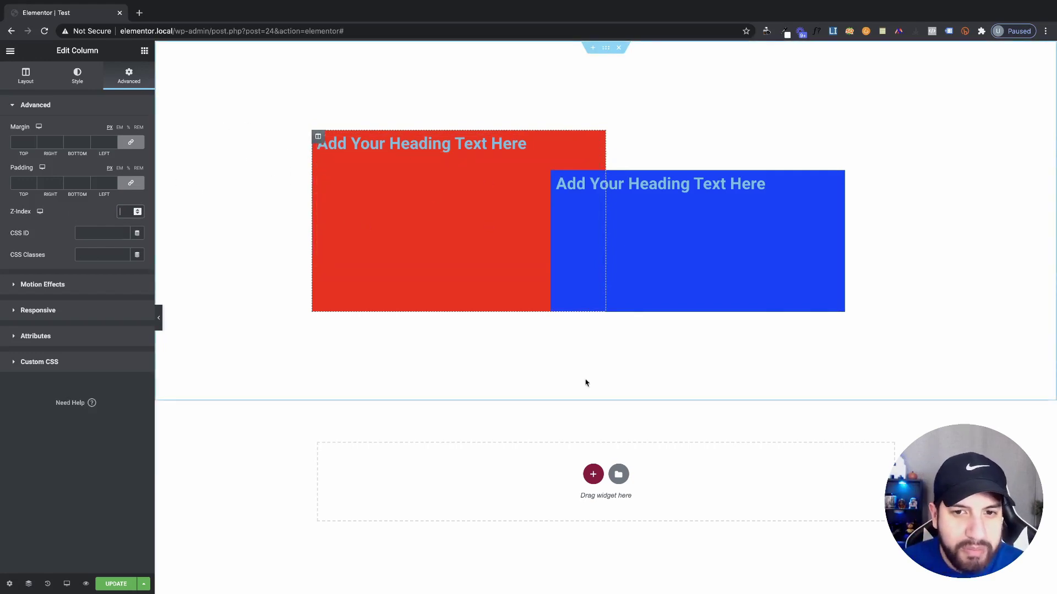
pyautogui.rightClick(319, 141)
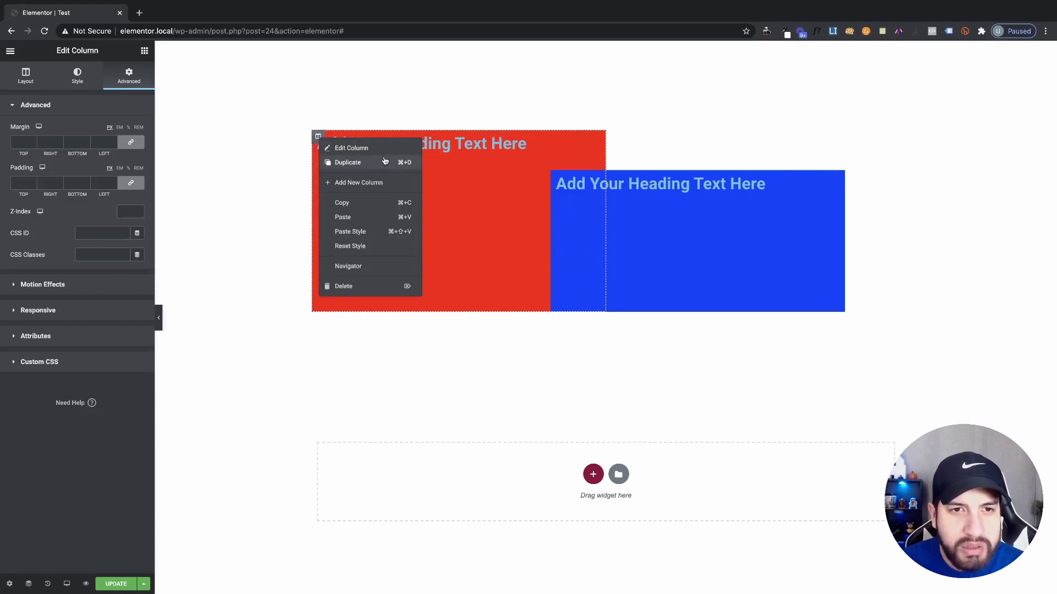
pyautogui.click(368, 184)
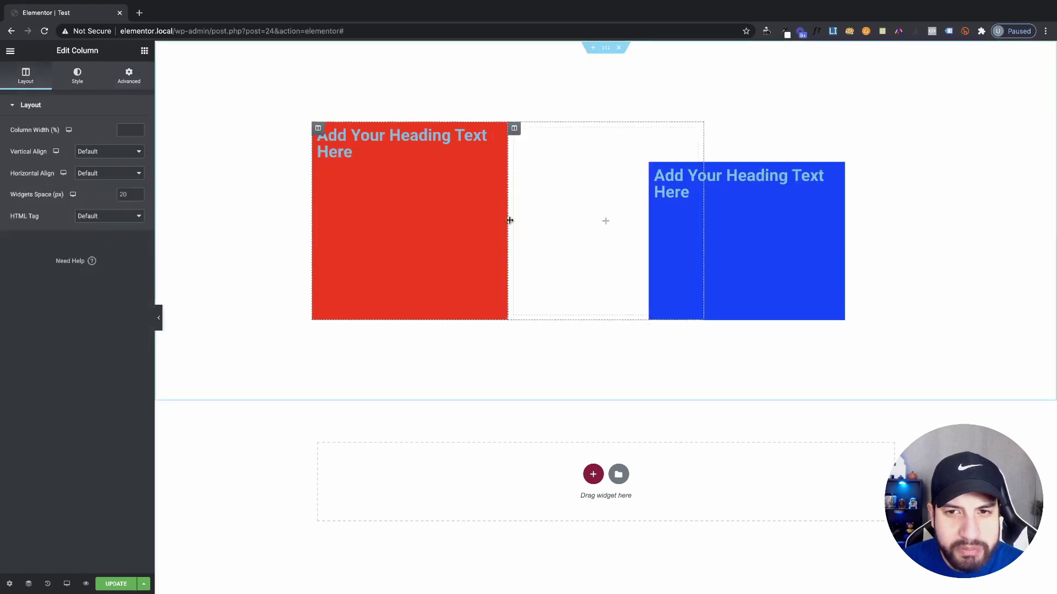
pyautogui.rightClick(517, 132)
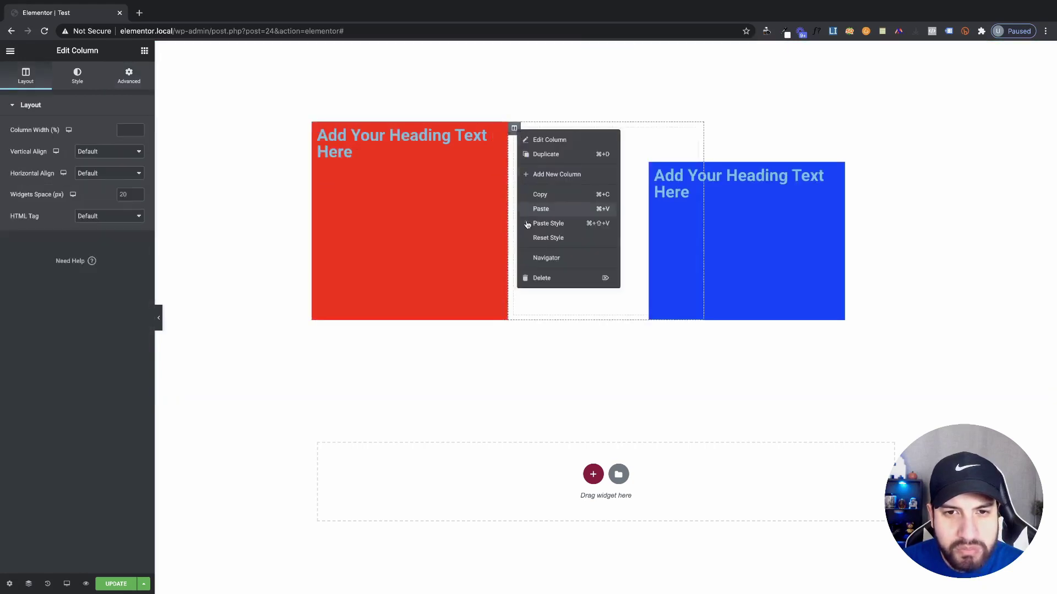
pyautogui.click(539, 282)
# - Add a new empty column after the blue column
pyautogui.rightClick(612, 138)
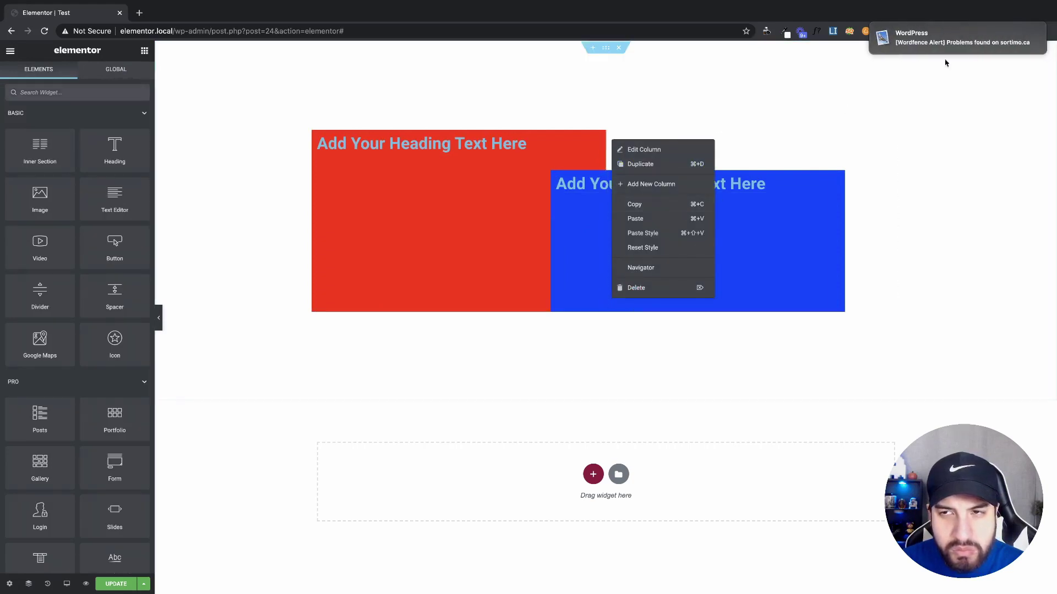
pyautogui.click(1027, 31)
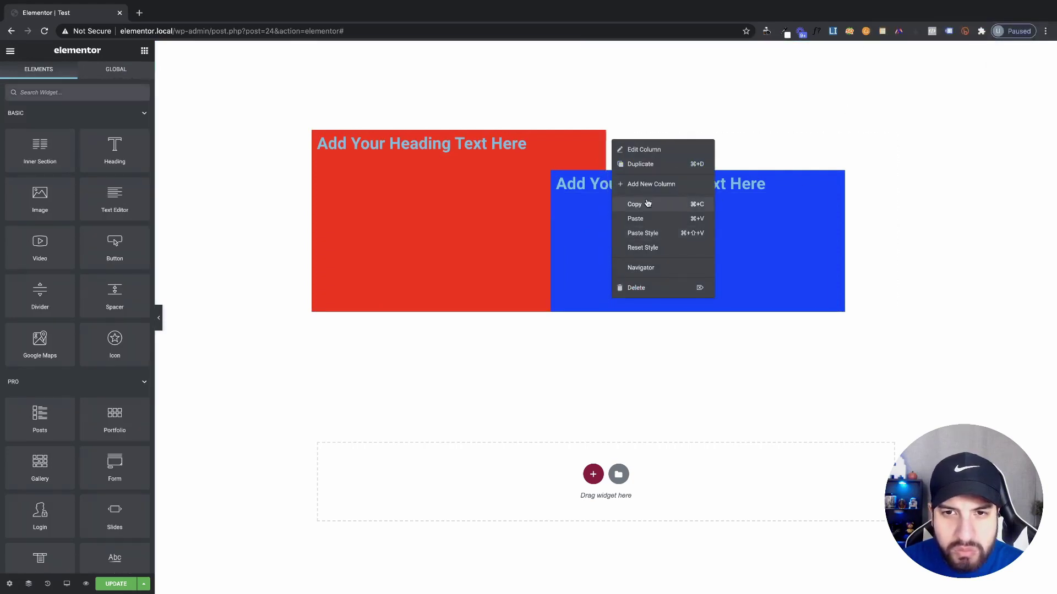
pyautogui.click(649, 184)
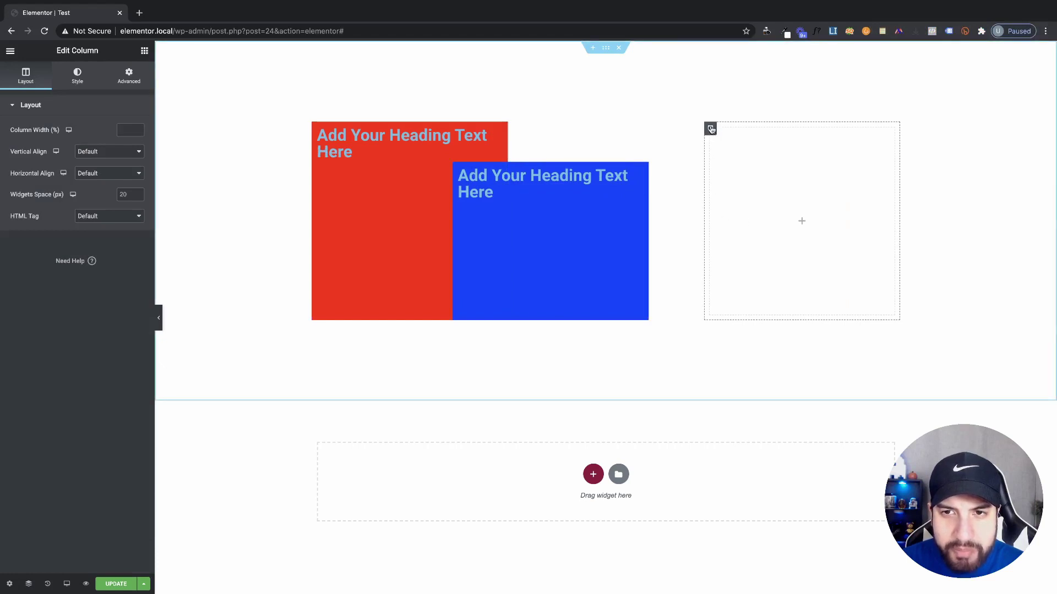
# - Give the new third column a classic background in light green
pyautogui.click(59, 80)
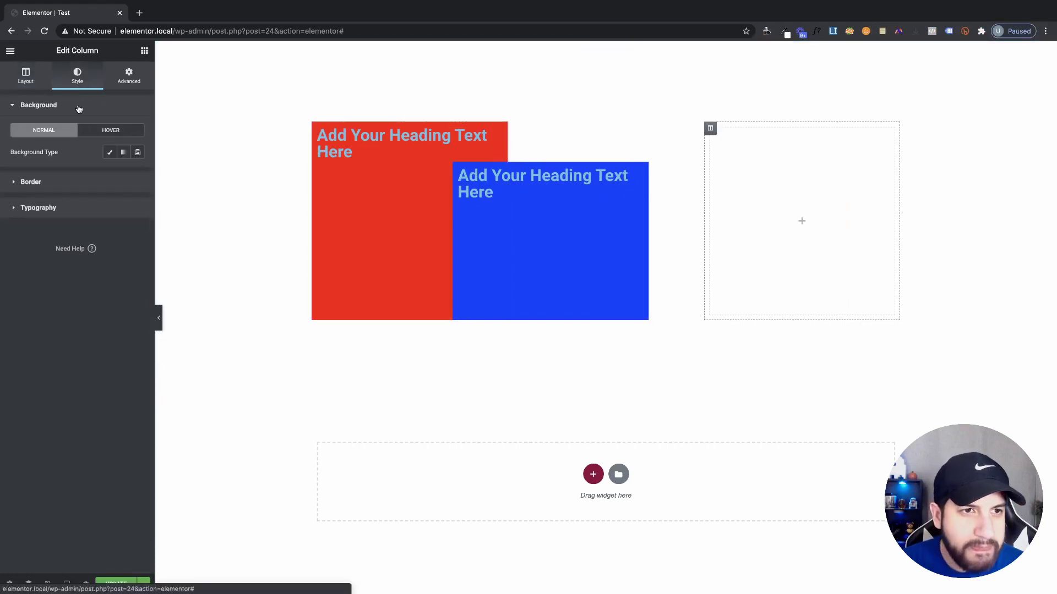
pyautogui.click(110, 152)
pyautogui.click(137, 174)
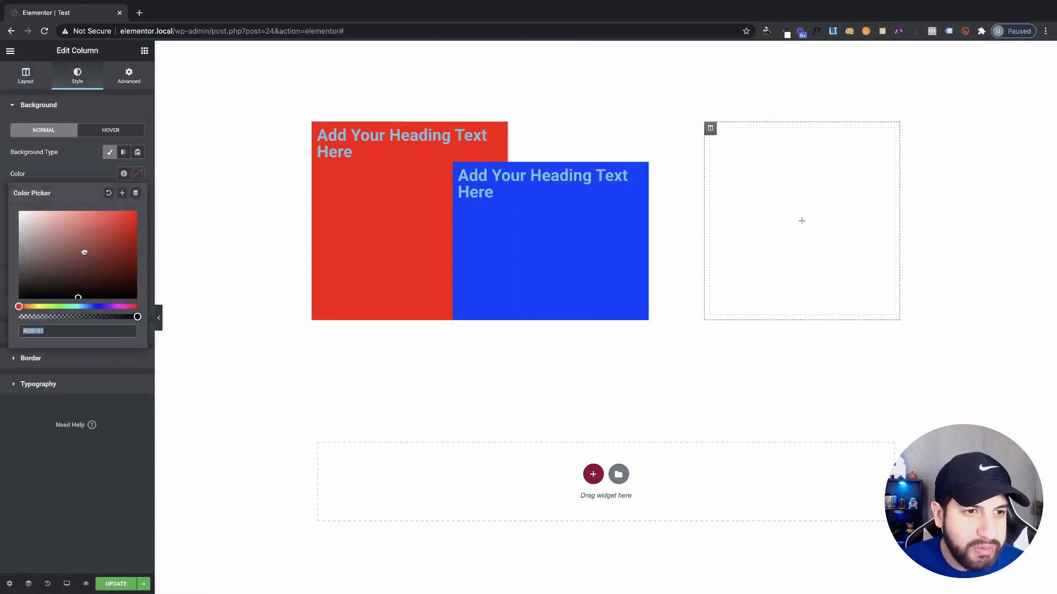
pyautogui.click(36, 298)
pyautogui.moveTo(21, 307); pyautogui.dragTo(49, 308)
pyautogui.moveTo(94, 255); pyautogui.dragTo(71, 167)
pyautogui.click(77, 167)
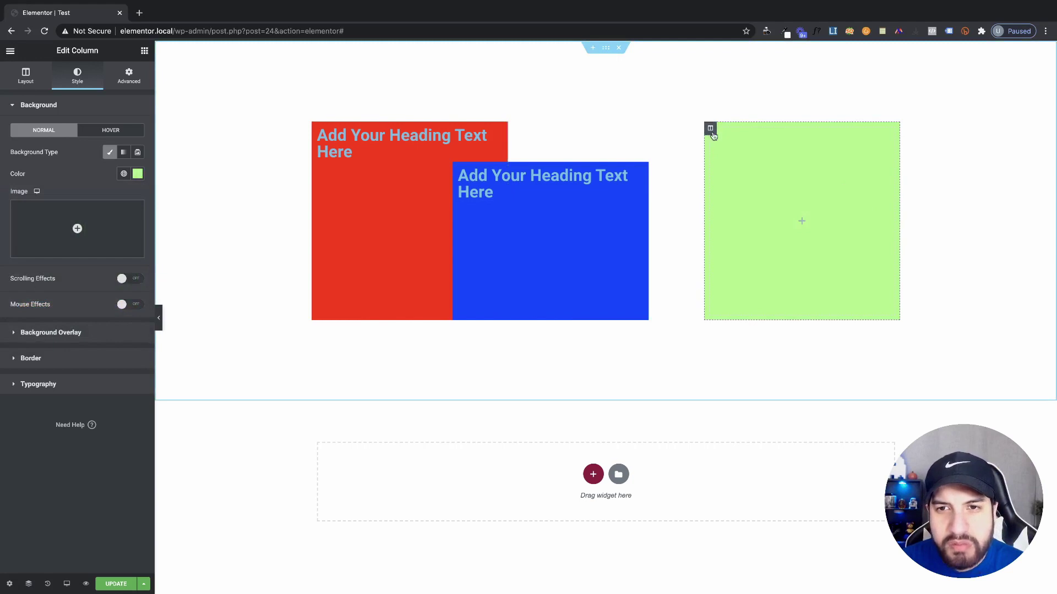
# - Unlink the green column's margins, keep the right margin at 0 and set the left margin to -21%
pyautogui.click(129, 76)
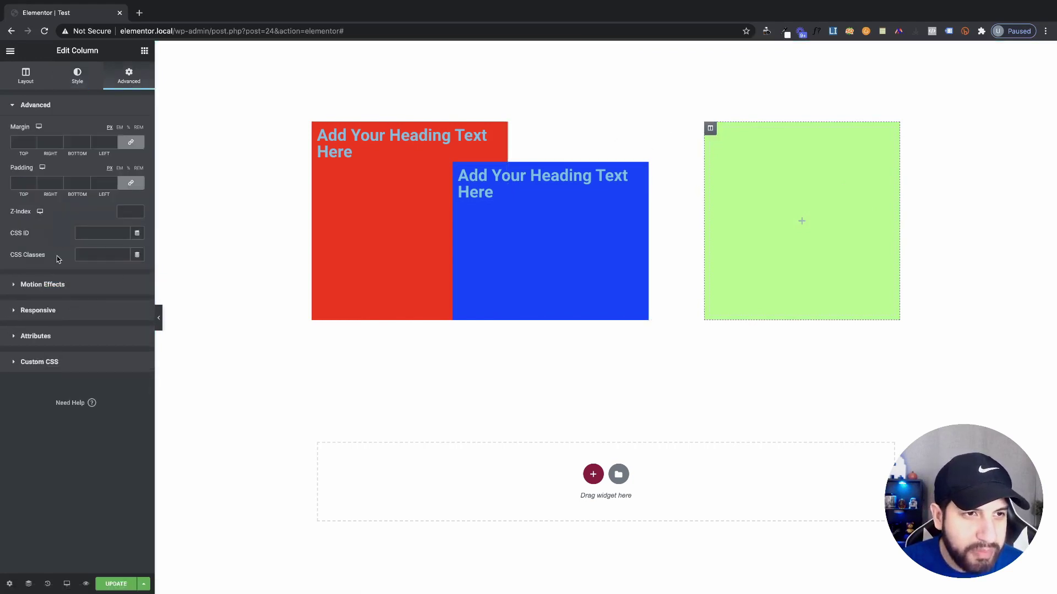
pyautogui.click(130, 143)
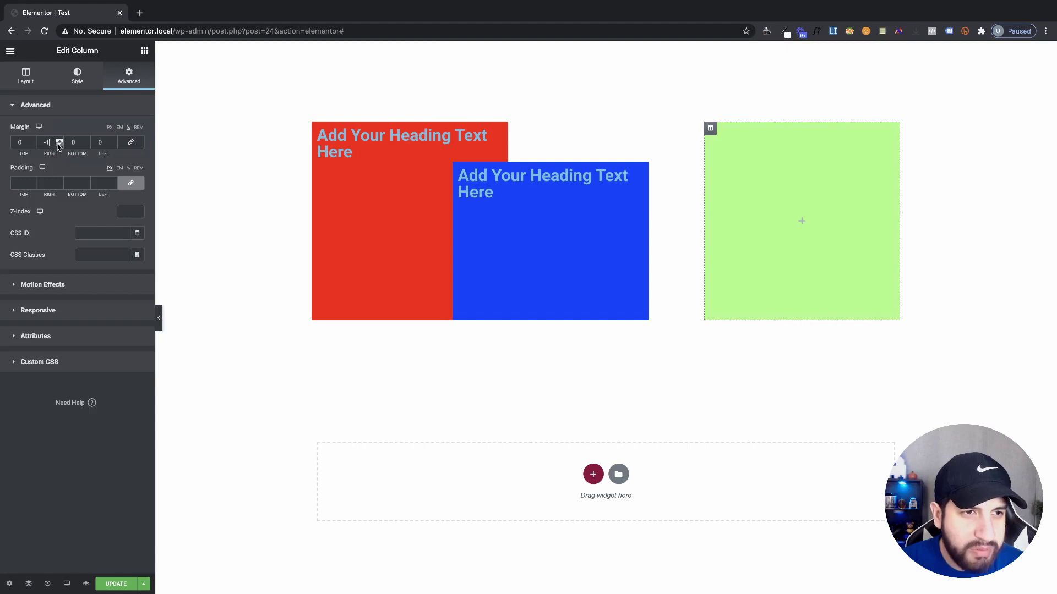
pyautogui.doubleClick(53, 142)
pyautogui.write('0')
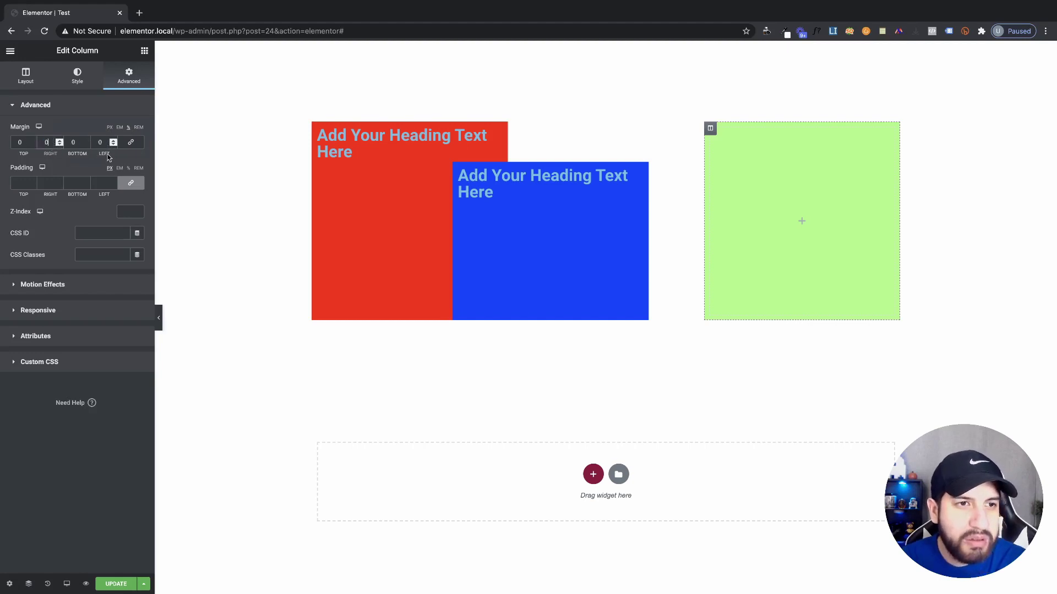
pyautogui.click(113, 144)
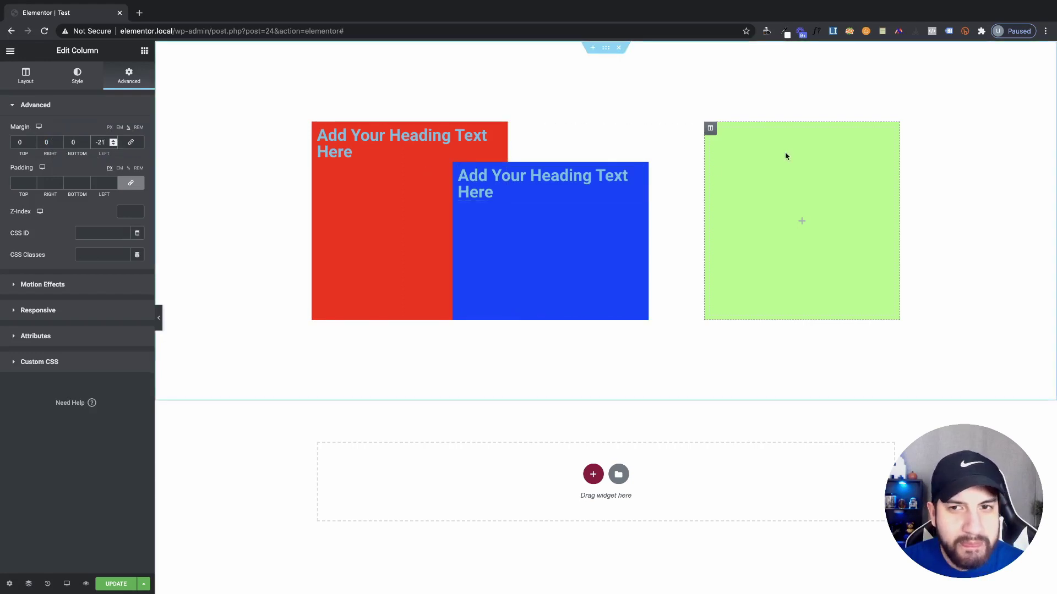
# - Add a Heading widget to the green column and open the heading's advanced settings
pyautogui.click(144, 50)
pyautogui.moveTo(113, 150); pyautogui.dragTo(710, 181)
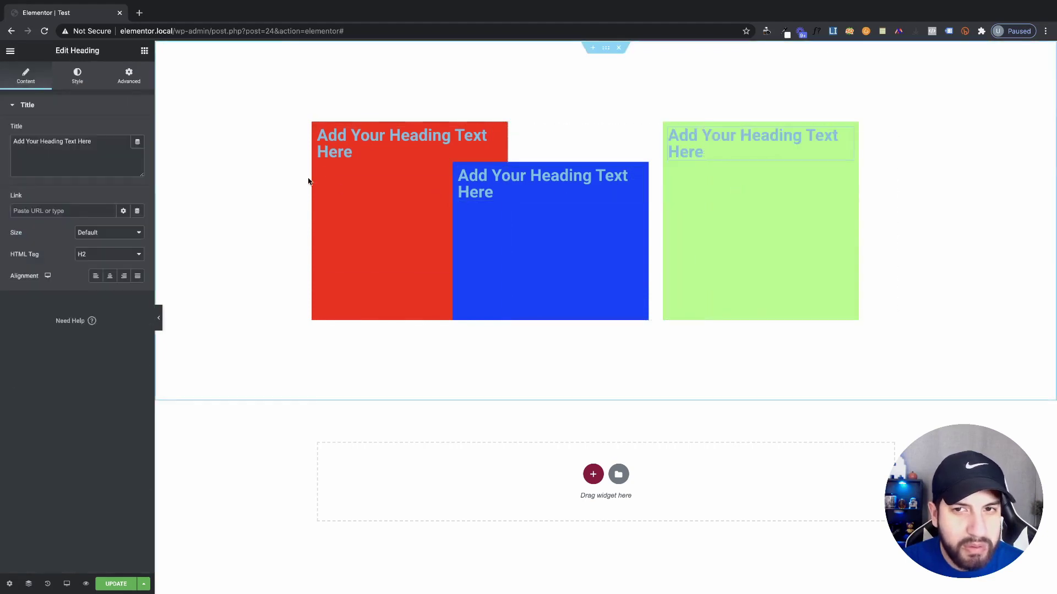
pyautogui.click(129, 75)
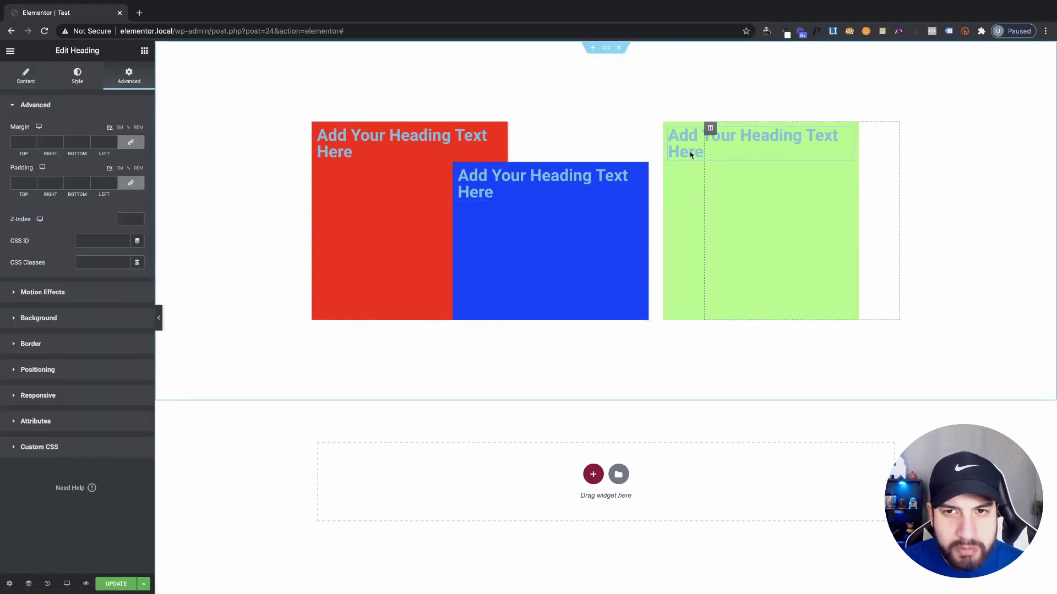
# - Set the green column's left margin to -167% and its top margin to 54%
pyautogui.click(710, 127)
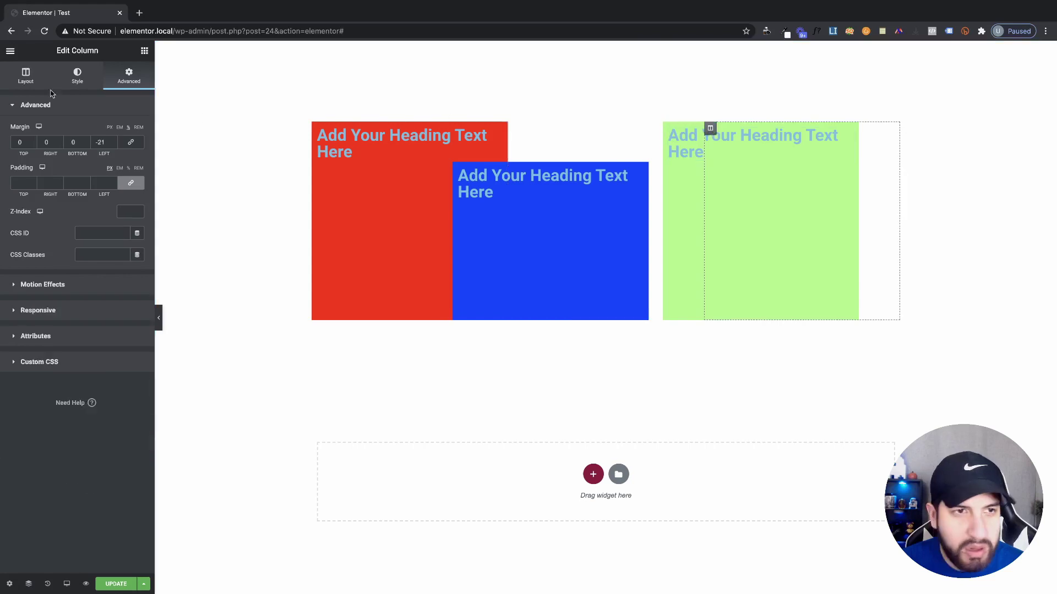
pyautogui.click(114, 143)
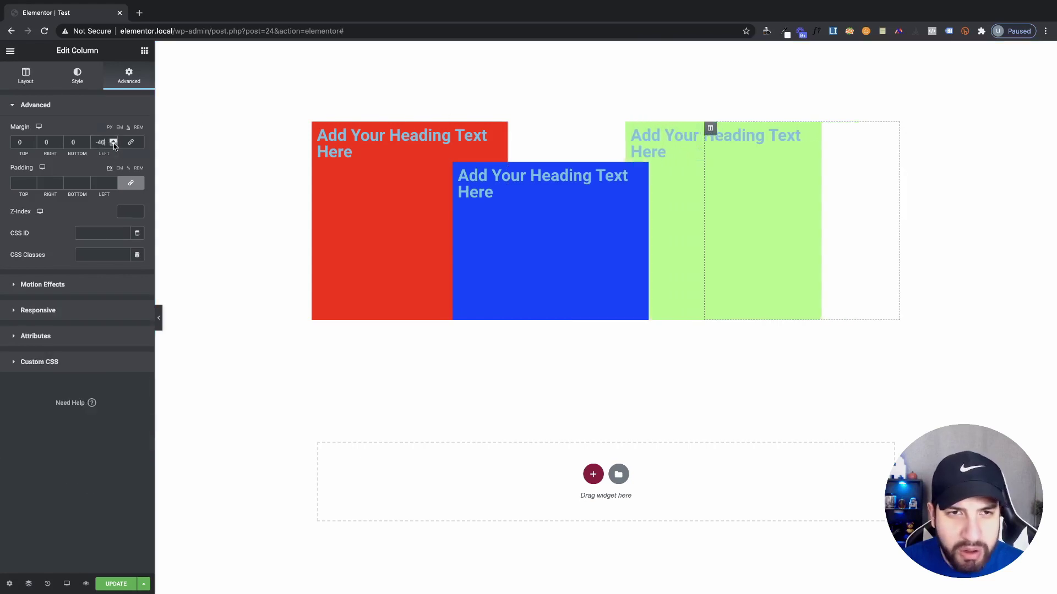
pyautogui.moveTo(113, 143); pyautogui.dragTo(114, 143)
pyautogui.click(33, 144)
pyautogui.moveTo(31, 144); pyautogui.dragTo(32, 143)
pyautogui.moveTo(32, 141); pyautogui.dragTo(31, 142)
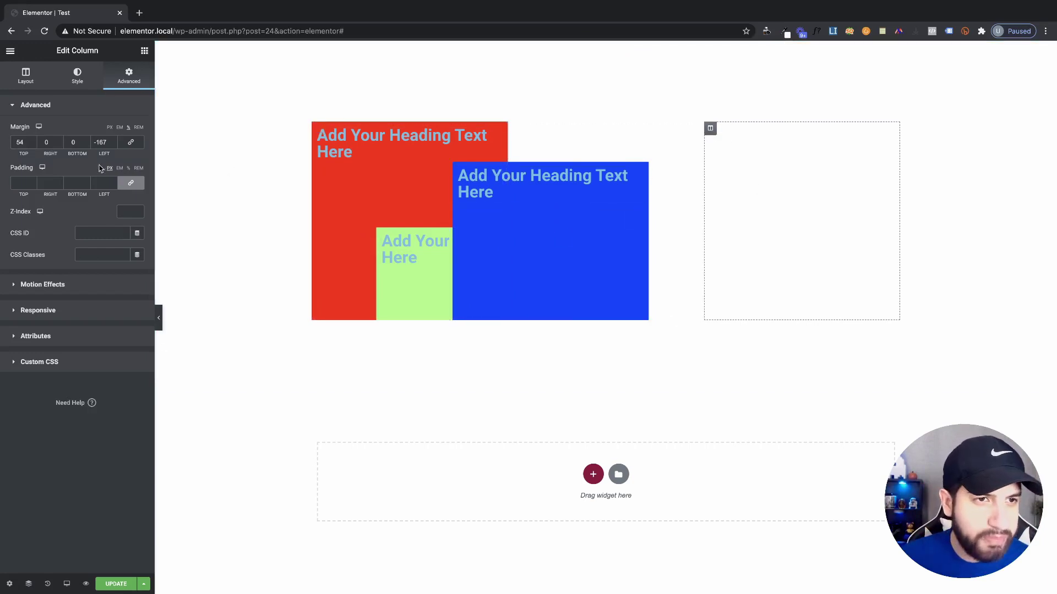
# - Try Z-Index values 3 and 1 on the green column and settle on 2
pyautogui.doubleClick(139, 210)
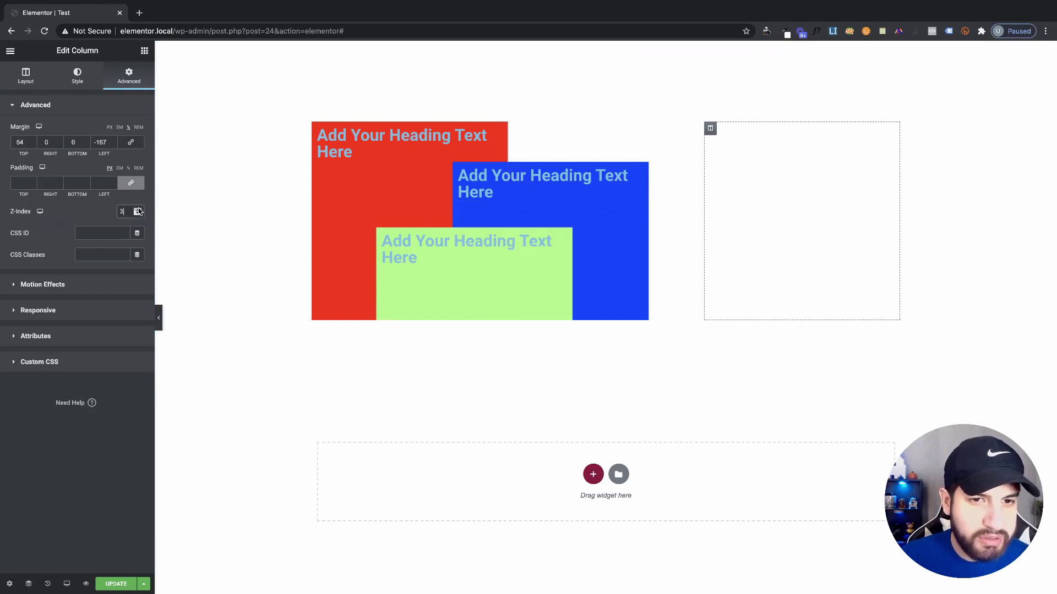
pyautogui.doubleClick(138, 215)
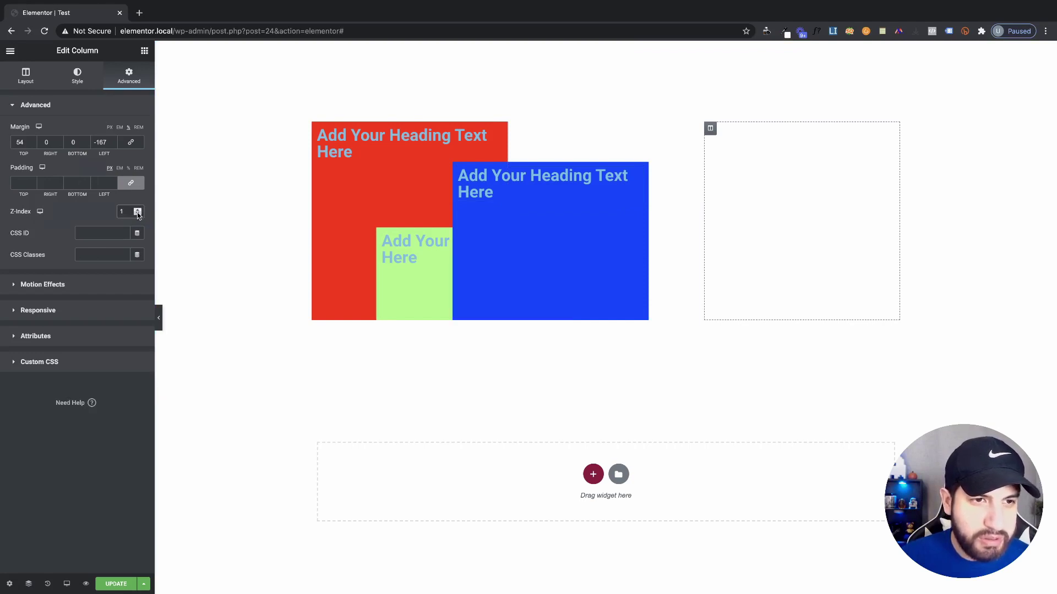
pyautogui.click(138, 210)
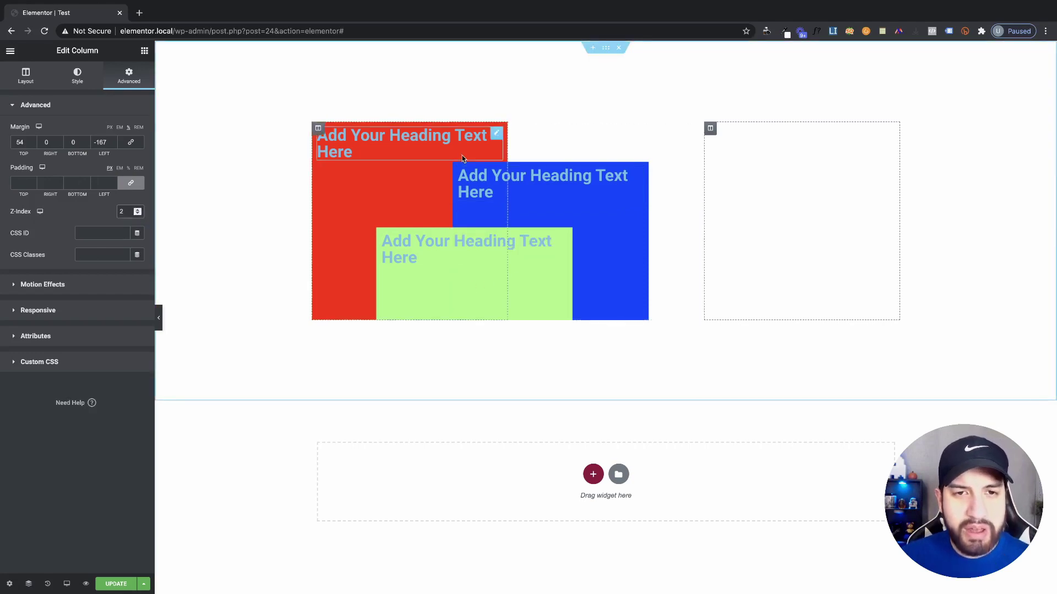
# - Set the blue column's Z-Index to 3 and the red column's Z-Index to 1
pyautogui.click(515, 128)
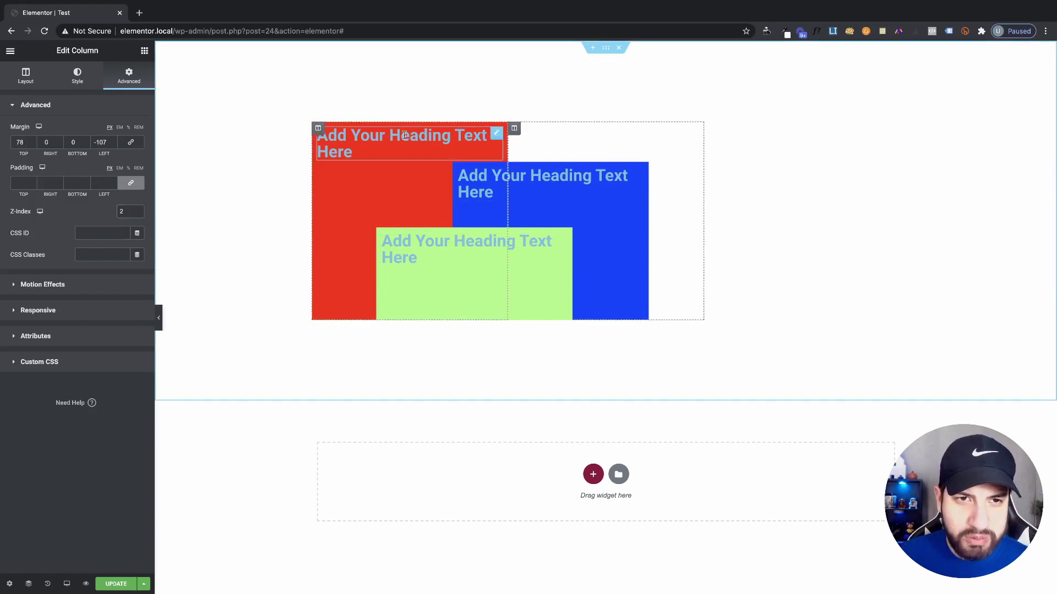
pyautogui.click(140, 209)
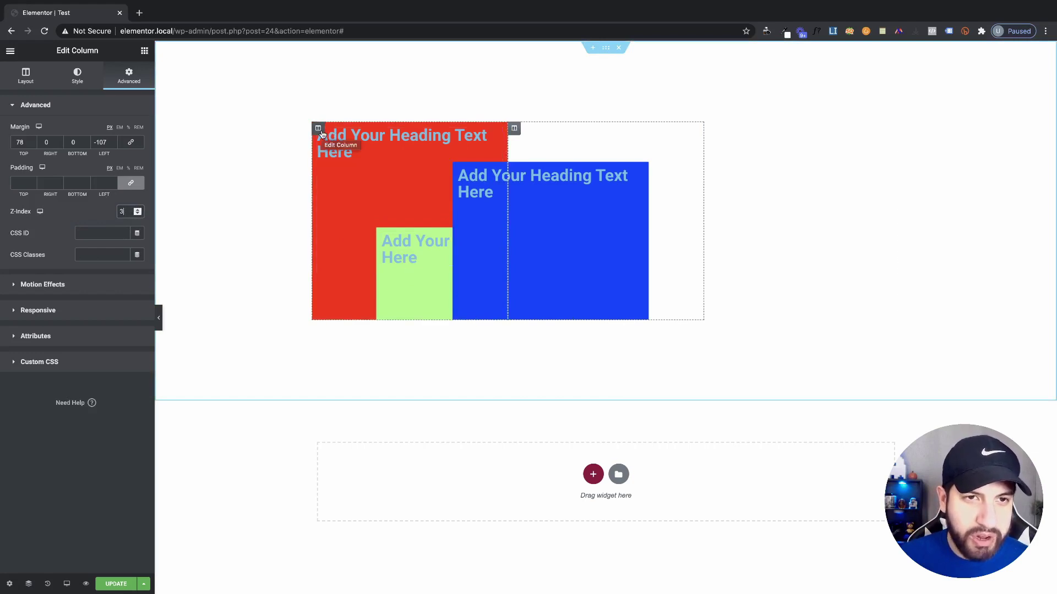
pyautogui.click(319, 129)
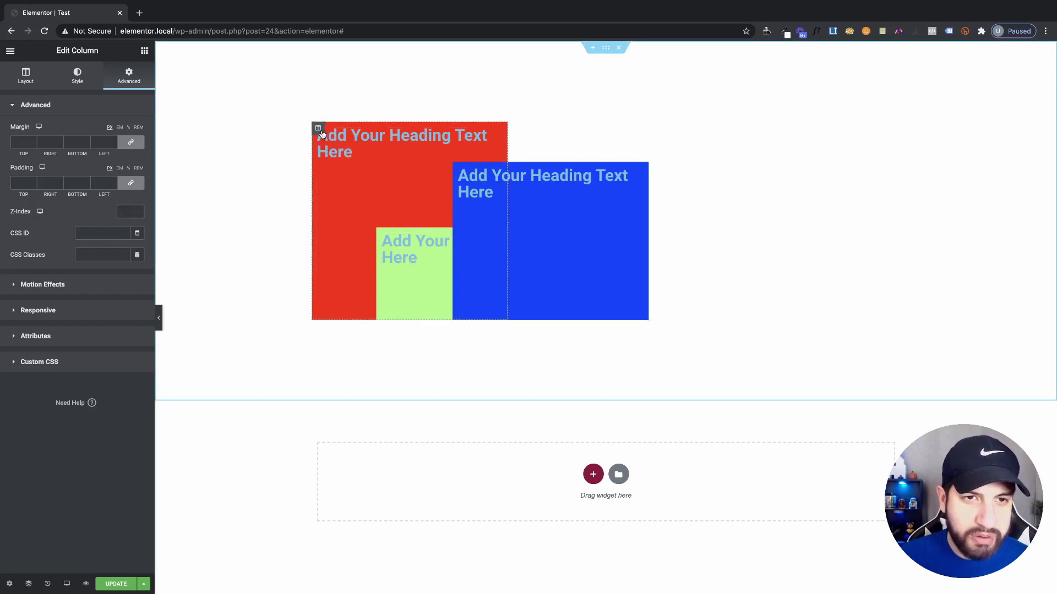
pyautogui.click(137, 209)
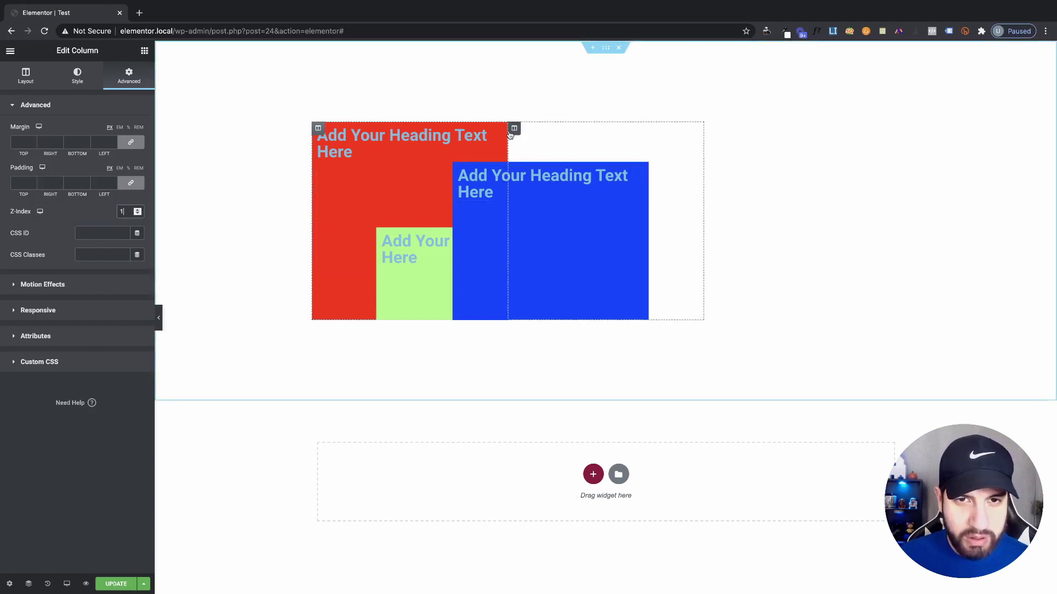
# - Set the blue column's Z-Index to 2 and raise the green column's Z-Index above it
pyautogui.click(514, 128)
pyautogui.click(133, 214)
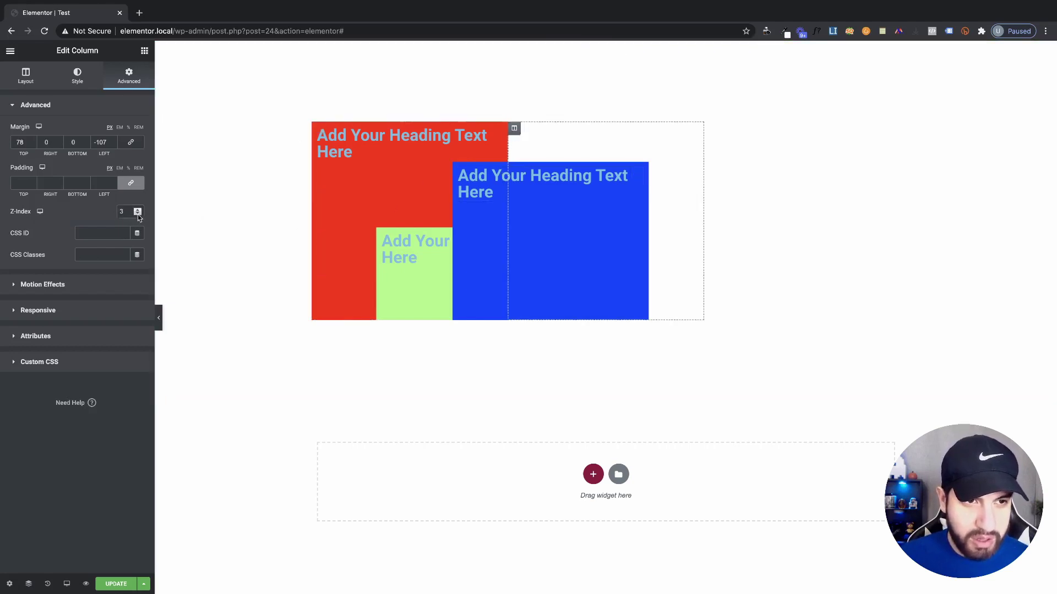
pyautogui.click(138, 214)
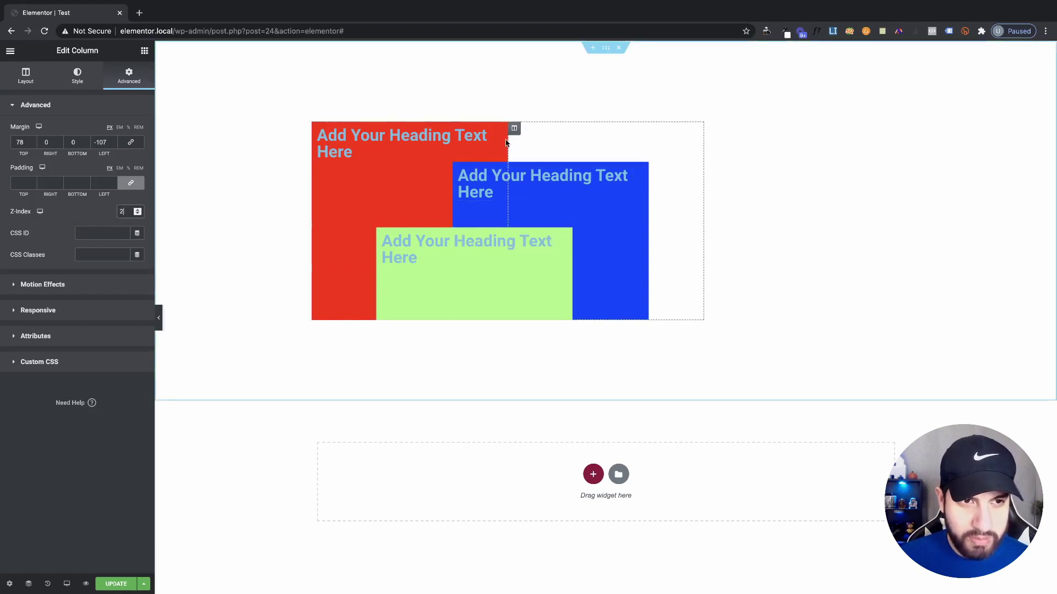
pyautogui.click(710, 128)
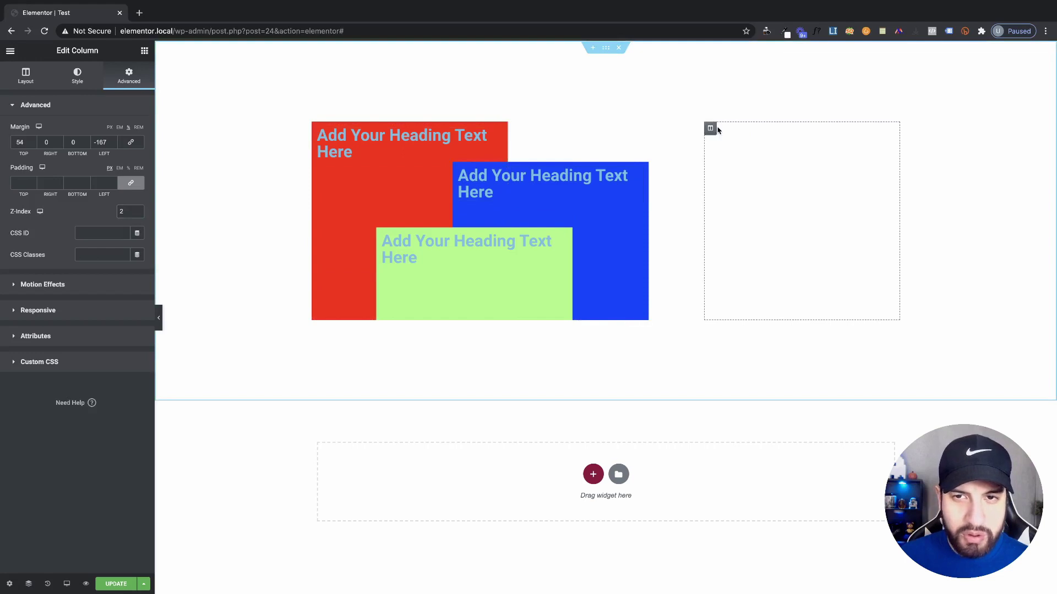
pyautogui.click(138, 210)
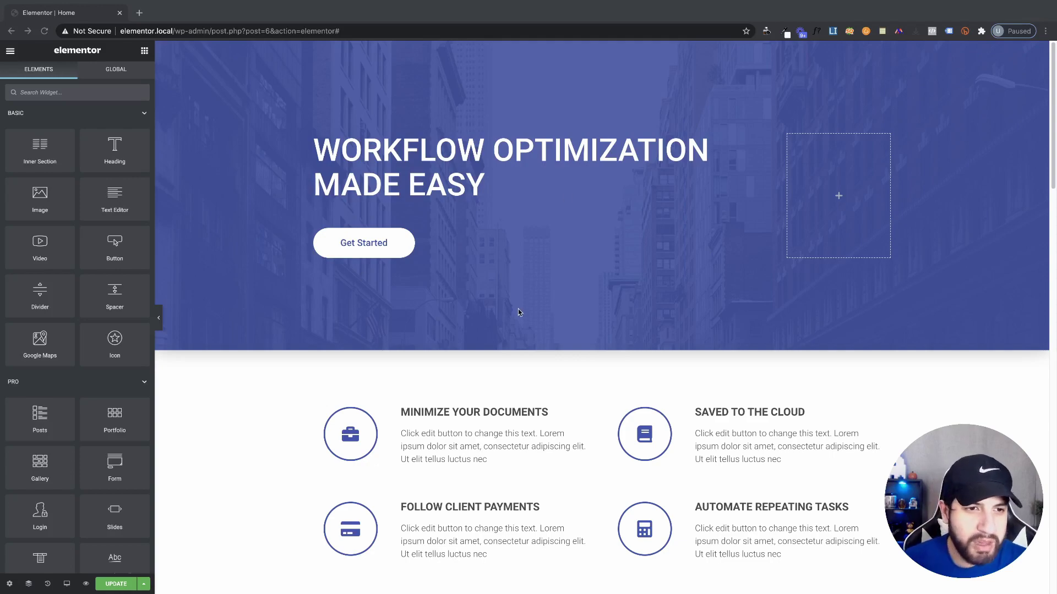
# - Add an Image widget above the "Minimize Your Documents" item in the Home page's features section
pyautogui.scroll(-8, 519, 312)
pyautogui.scroll(2, 598, 309)
pyautogui.scroll(-3, 580, 299)
pyautogui.scroll(10, 578, 308)
pyautogui.scroll(-4, 573, 290)
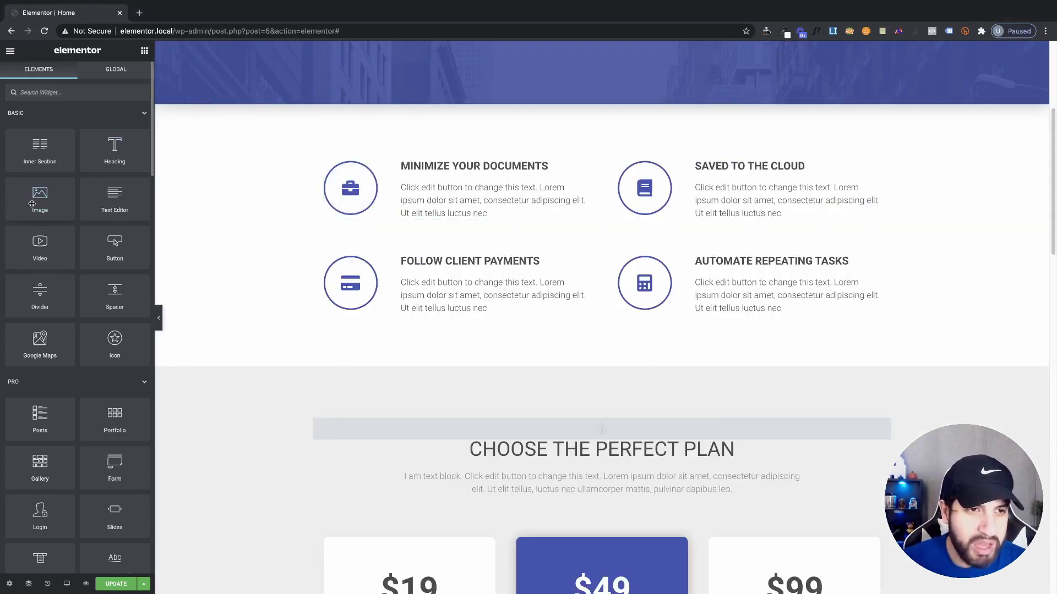
pyautogui.moveTo(41, 208); pyautogui.dragTo(530, 195)
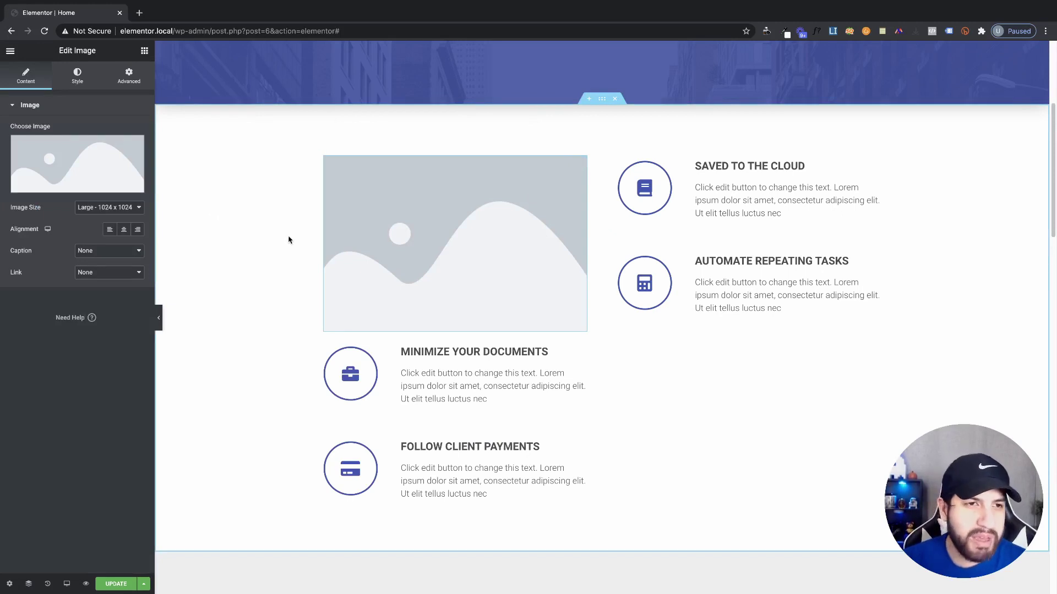
# - Insert Oval-copy.png from the media library into the new Image widget
pyautogui.click(106, 172)
pyautogui.click(62, 196)
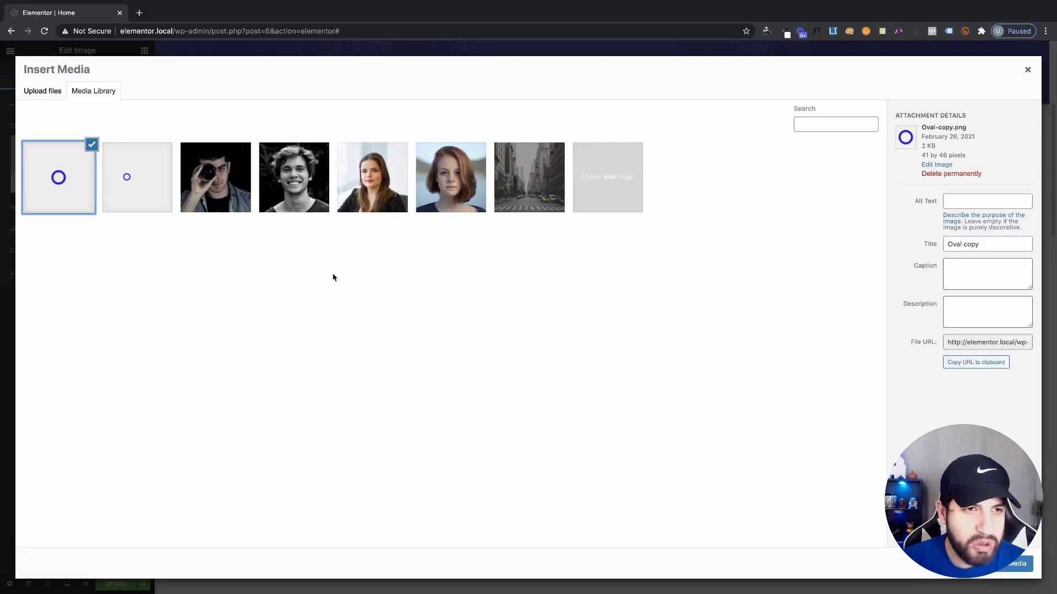
pyautogui.click(1017, 563)
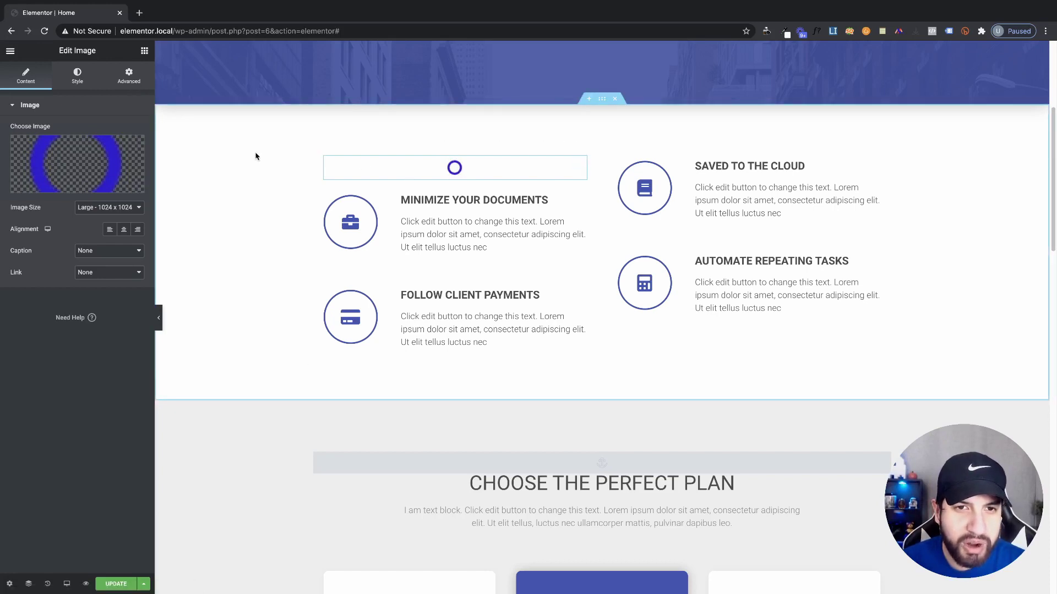
# - Try Full Width (100%) for the oval image's positioning width and settle on Inline (auto)
pyautogui.click(141, 80)
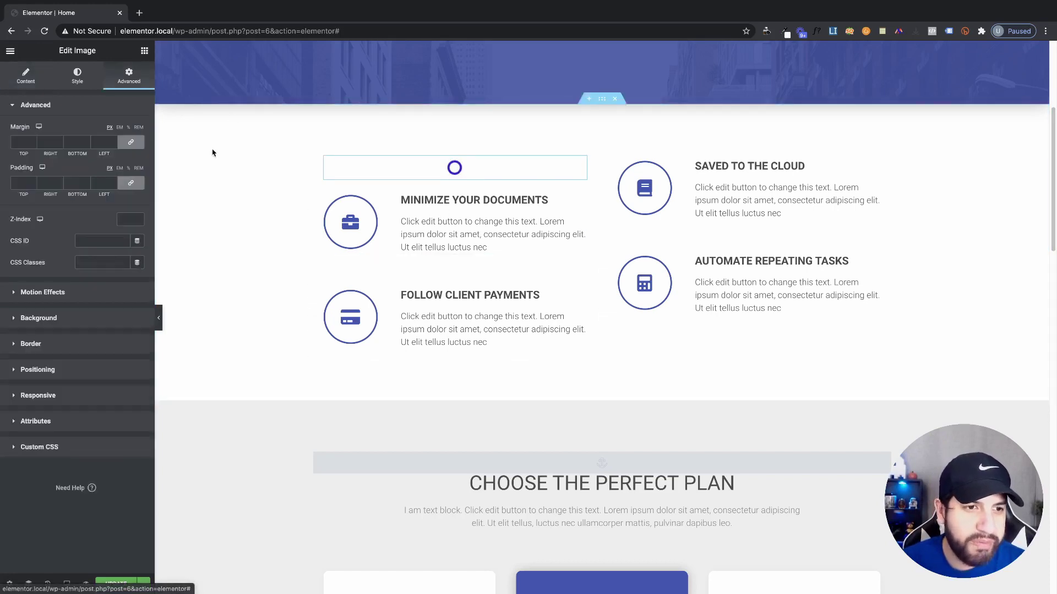
pyautogui.click(56, 376)
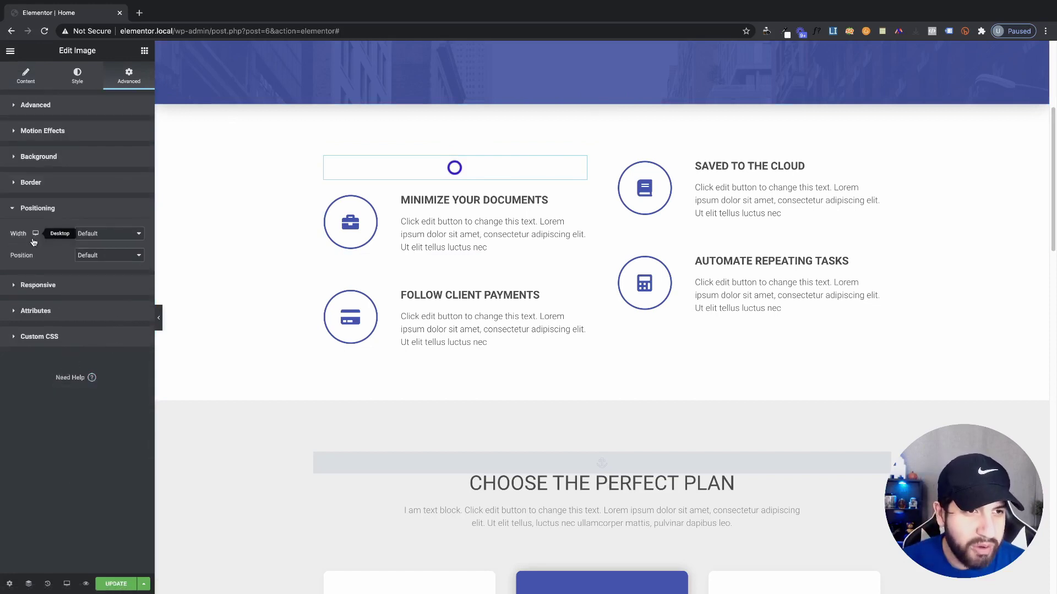
pyautogui.click(91, 236)
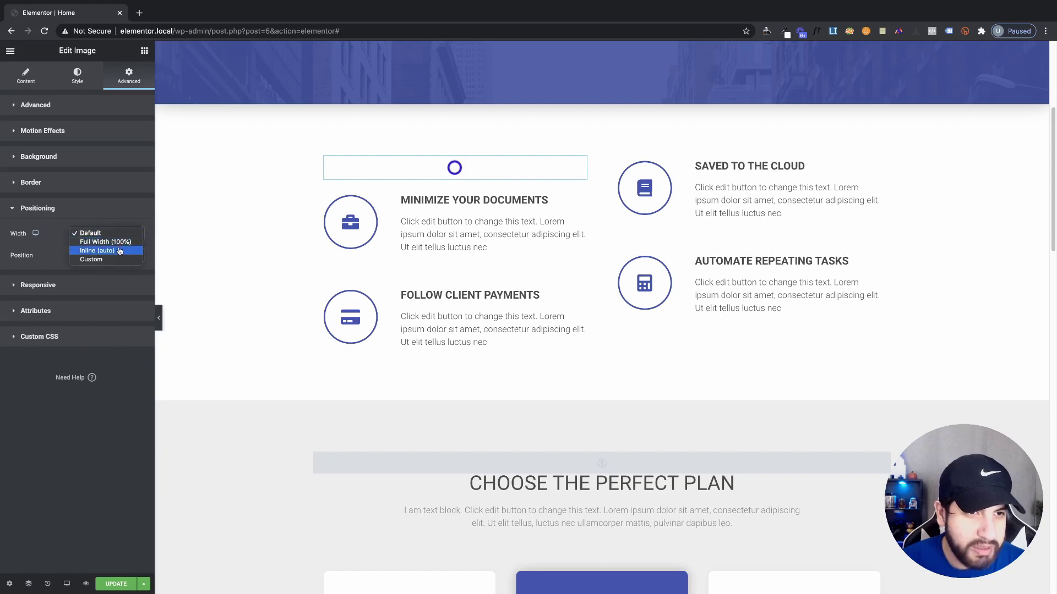
pyautogui.click(119, 242)
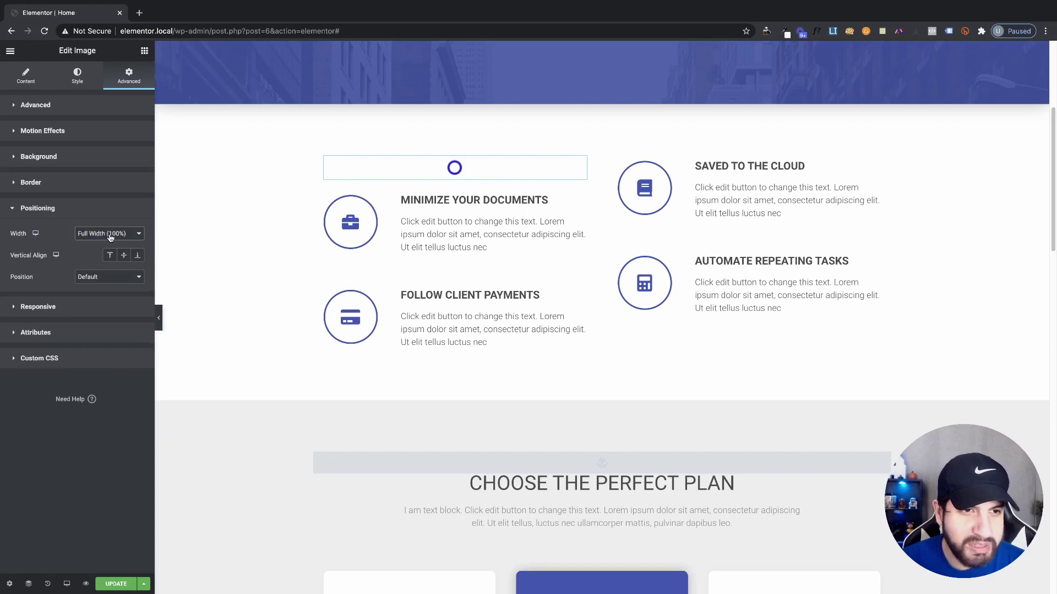
pyautogui.click(109, 237)
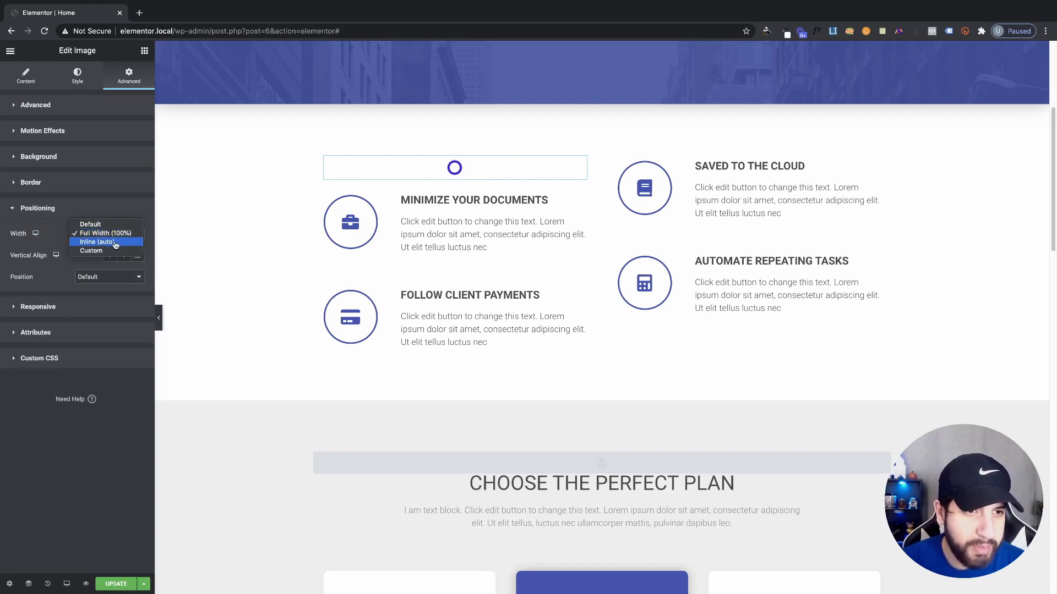
pyautogui.click(116, 243)
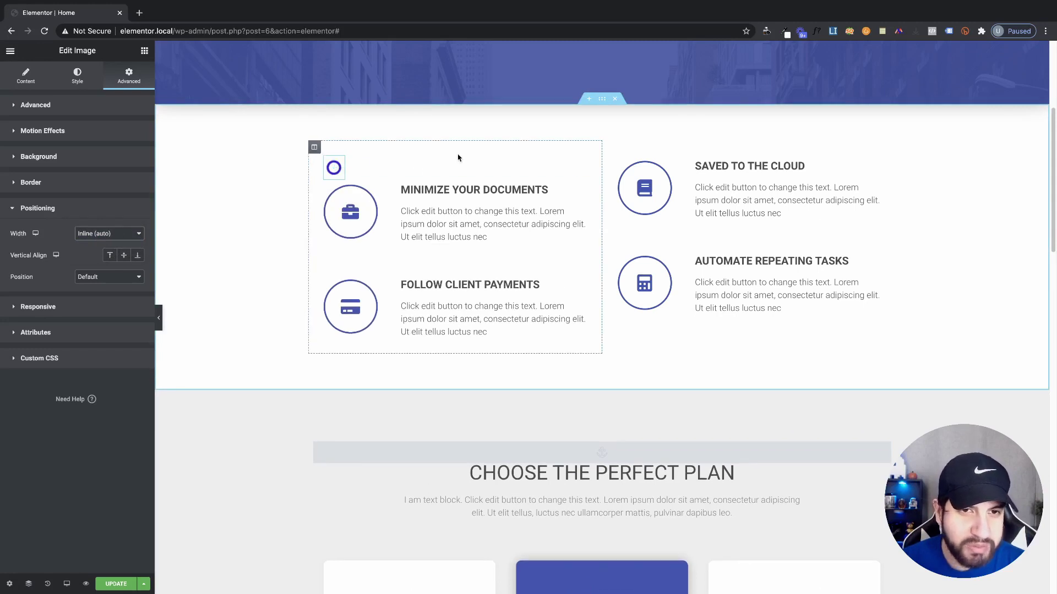
# - Try custom widths of 62 px and 247 px on the oval image and return its width to Inline (auto)
pyautogui.click(103, 236)
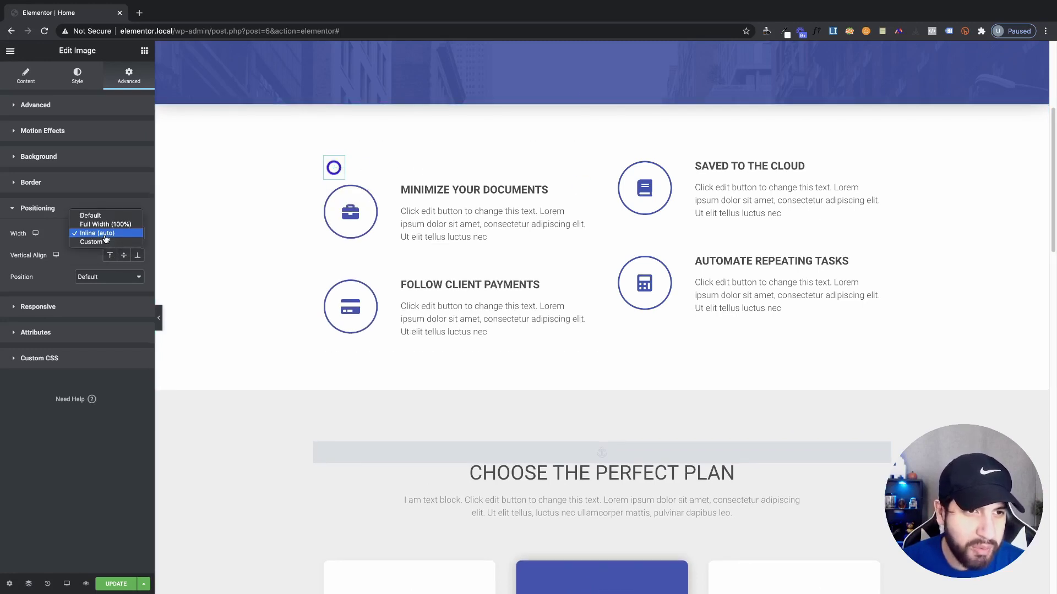
pyautogui.click(103, 242)
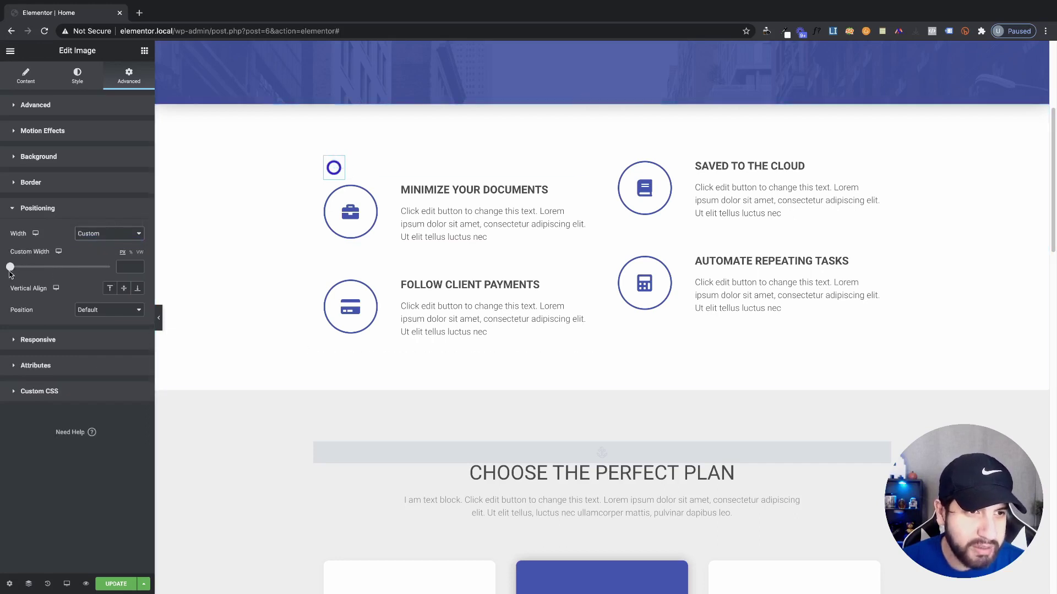
pyautogui.moveTo(11, 269)
pyautogui.mouseDown()
pyautogui.moveTo(60, 268)
pyautogui.moveTo(16, 268)
pyautogui.mouseUp()
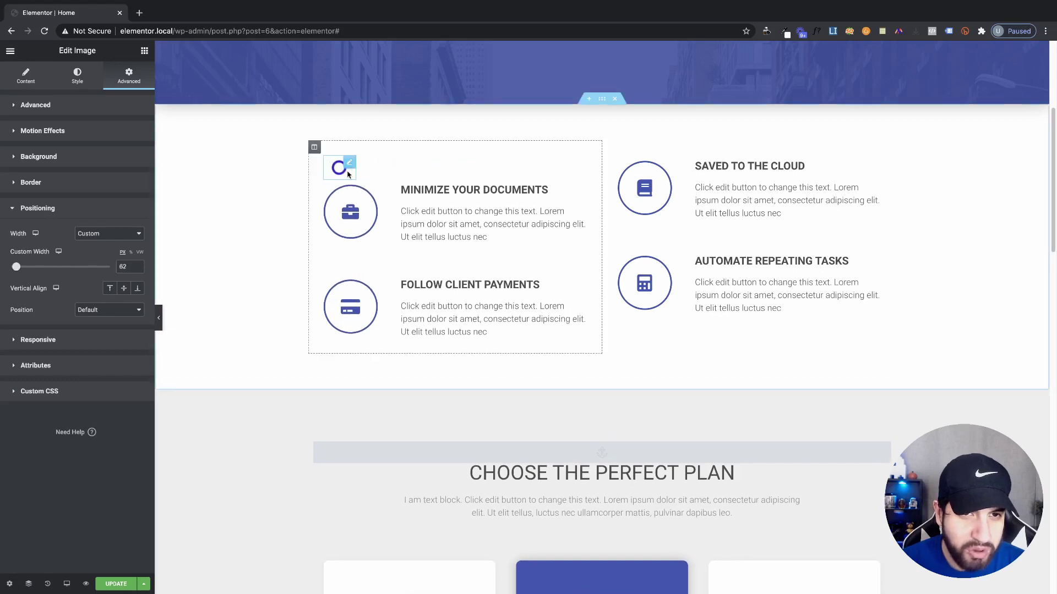
pyautogui.moveTo(355, 169); pyautogui.dragTo(450, 173)
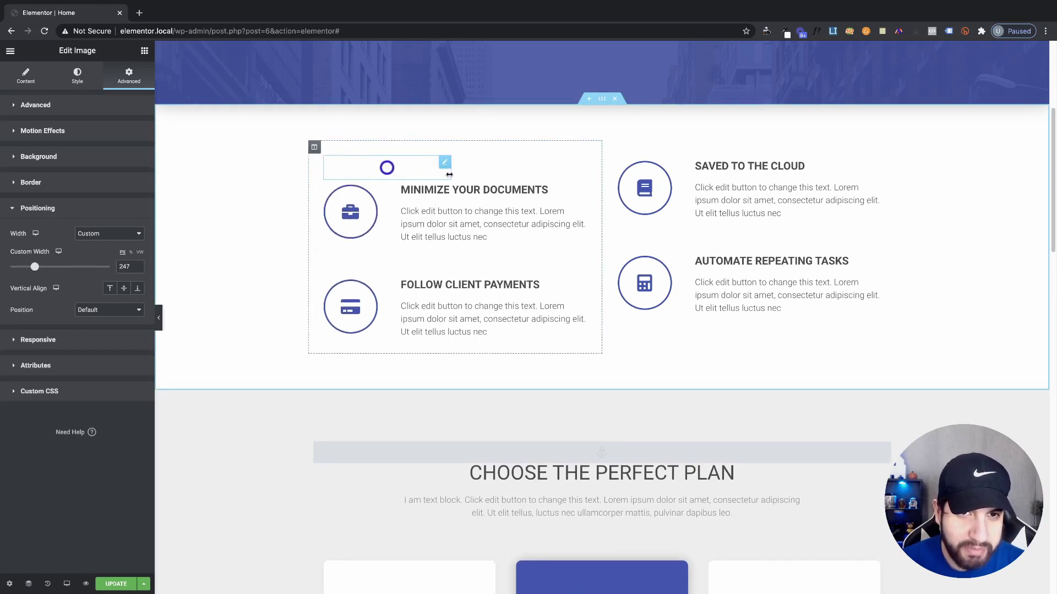
pyautogui.click(103, 234)
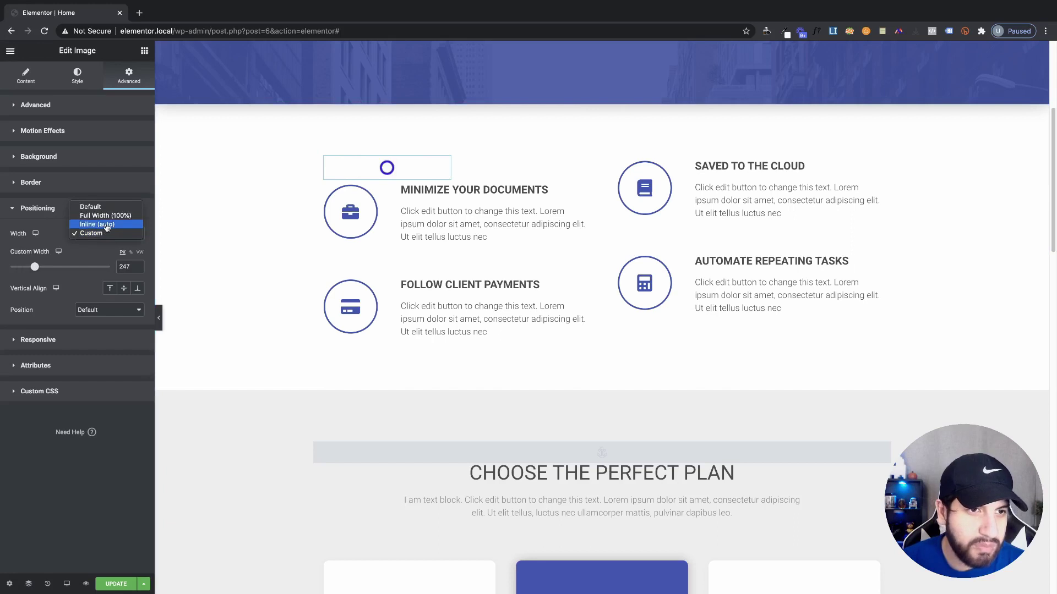
pyautogui.click(107, 225)
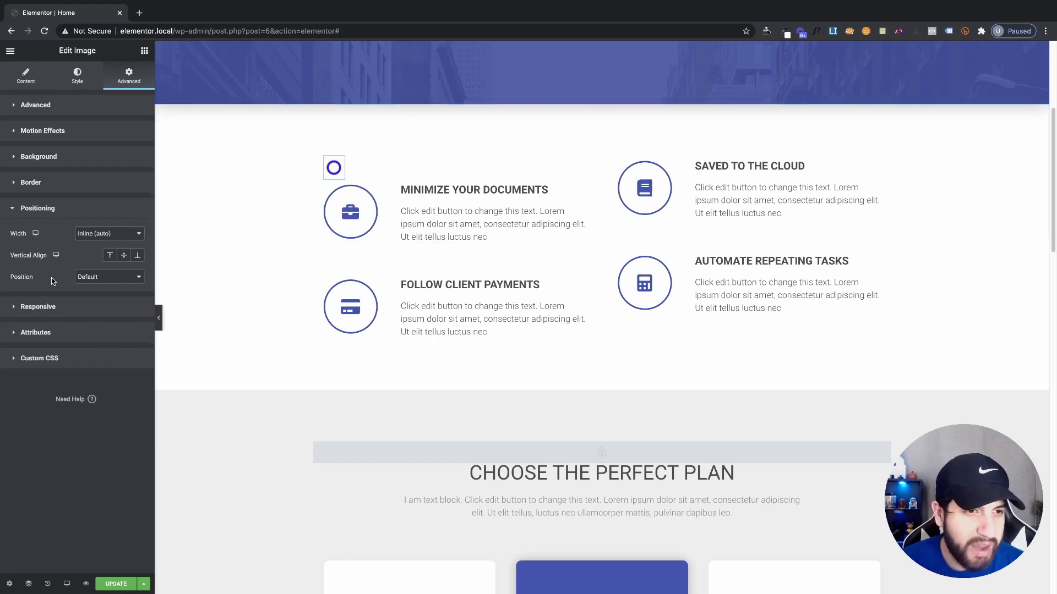
# - Set the oval image's position to Absolute
pyautogui.click(91, 279)
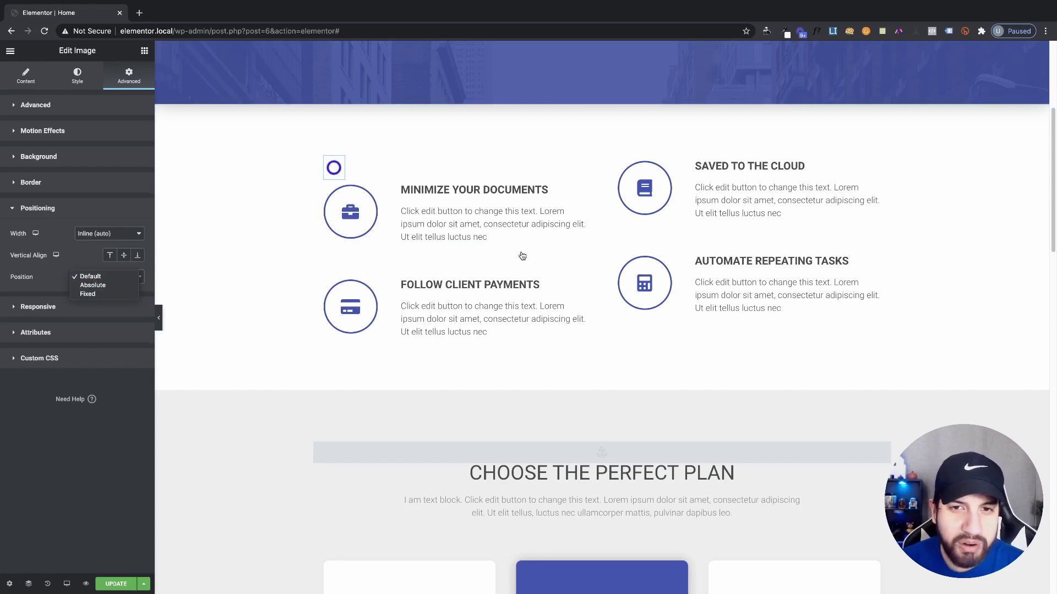
pyautogui.click(374, 193)
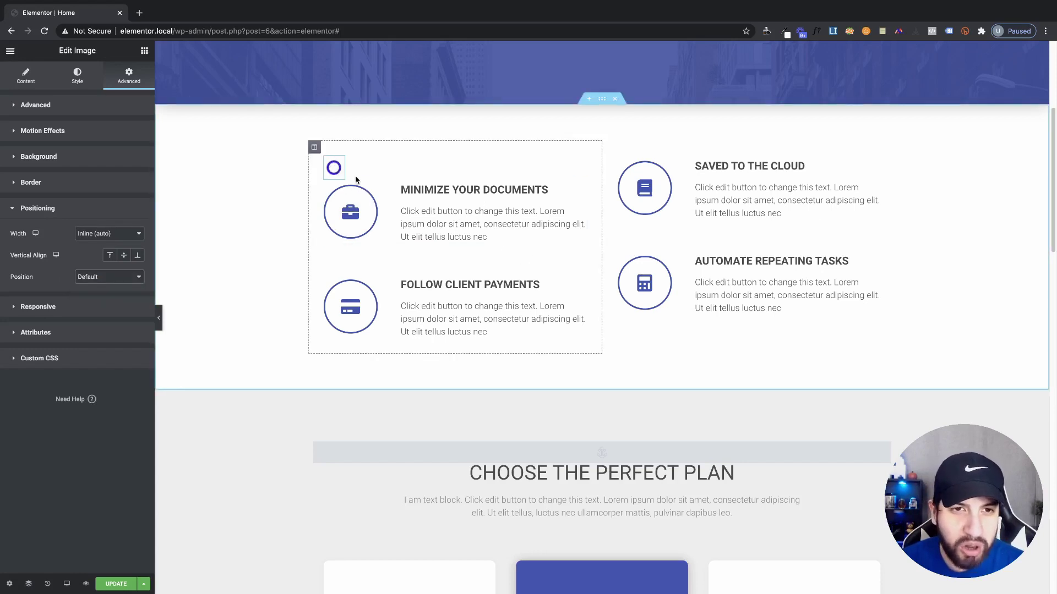
pyautogui.moveTo(334, 167)
pyautogui.mouseDown()
pyautogui.moveTo(254, 175)
pyautogui.moveTo(226, 188)
pyautogui.moveTo(345, 156)
pyautogui.moveTo(711, 187)
pyautogui.moveTo(420, 141)
pyautogui.moveTo(319, 172)
pyautogui.mouseUp()
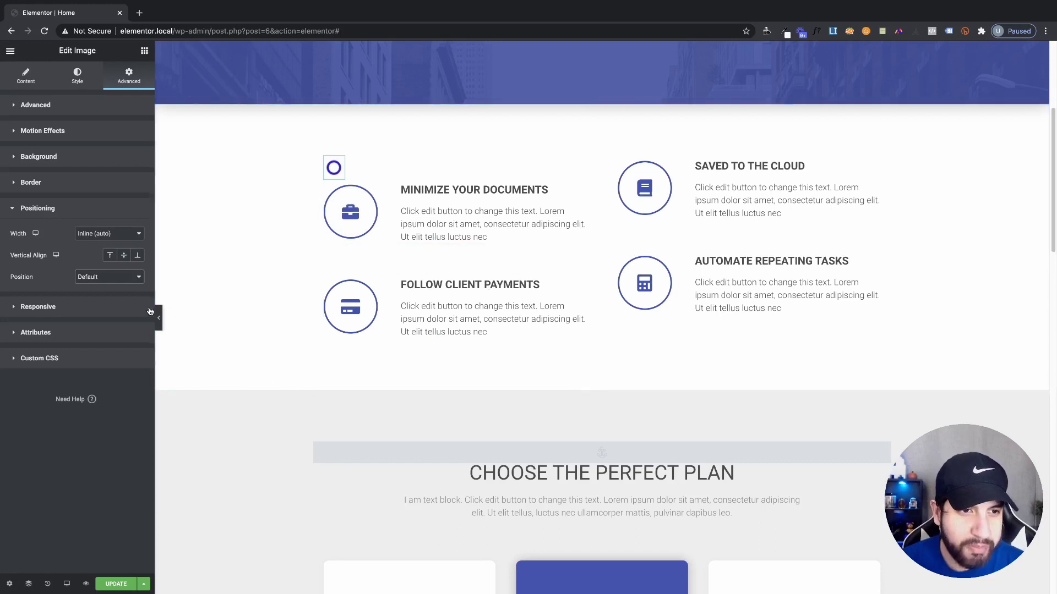
pyautogui.click(94, 284)
pyautogui.click(97, 287)
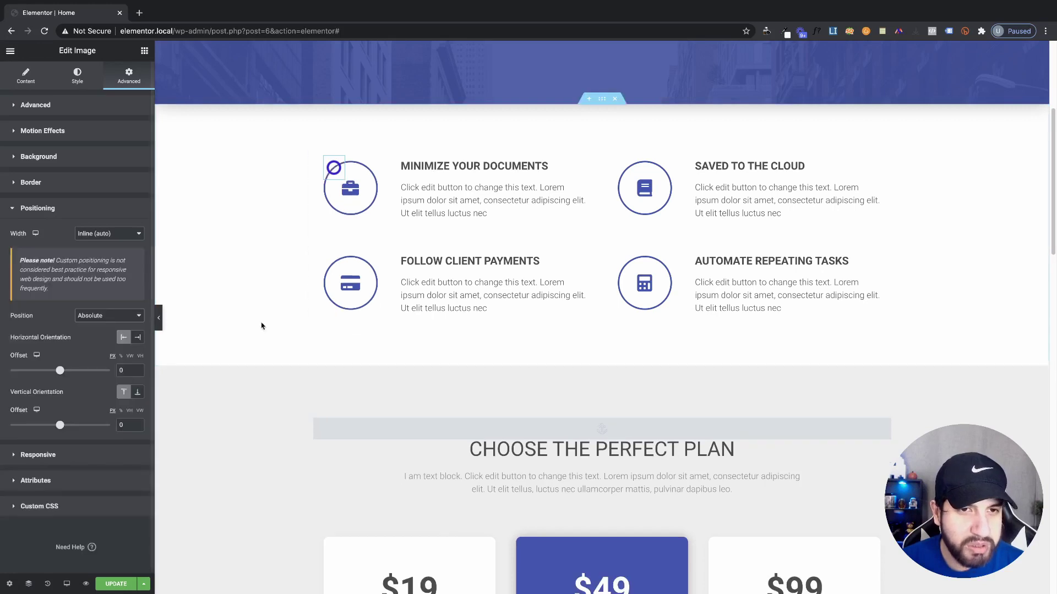
# - Move the oval image freely around the features section, settling beside "Minimize Your Documents" at offsets of about -132 and 33 px
pyautogui.moveTo(356, 177); pyautogui.dragTo(239, 143)
pyautogui.scroll(1, 559, 314)
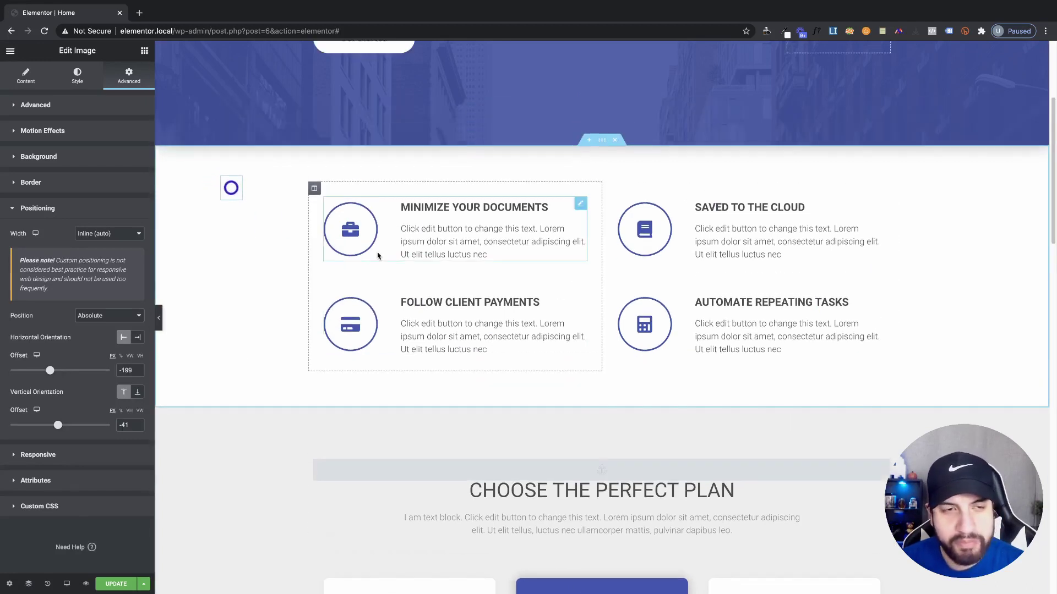
pyautogui.moveTo(233, 189); pyautogui.dragTo(822, 226)
pyautogui.moveTo(620, 198)
pyautogui.mouseDown()
pyautogui.moveTo(844, 227)
pyautogui.moveTo(610, 190)
pyautogui.moveTo(823, 207)
pyautogui.moveTo(674, 190)
pyautogui.moveTo(346, 173)
pyautogui.mouseUp()
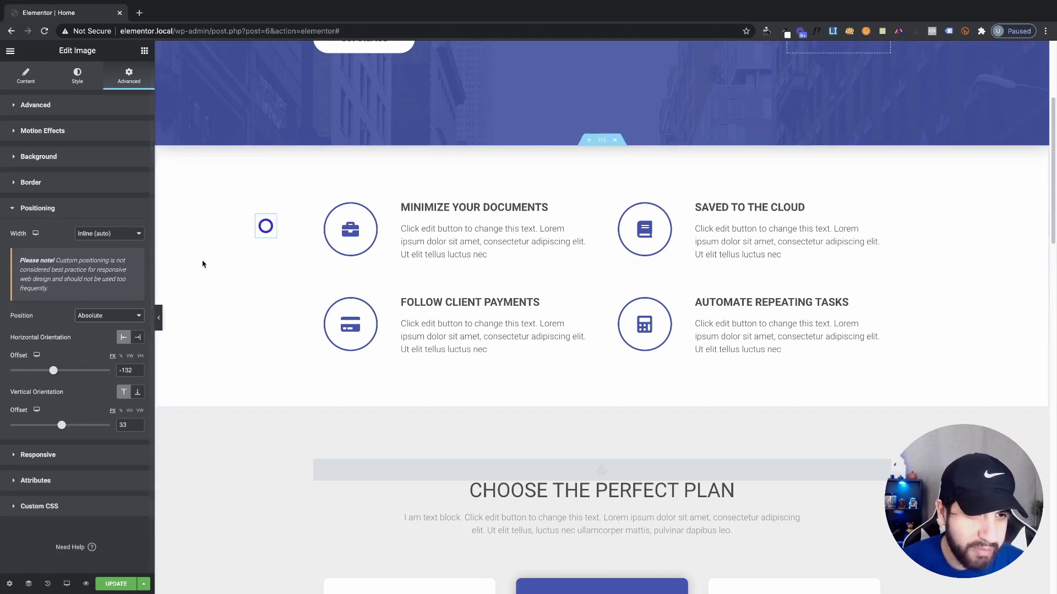
# - Move the oval image onto the "Follow Client Payments" text, at offsets of about 376 px horizontally and 231 px vertically
pyautogui.scroll(-1, 80, 335)
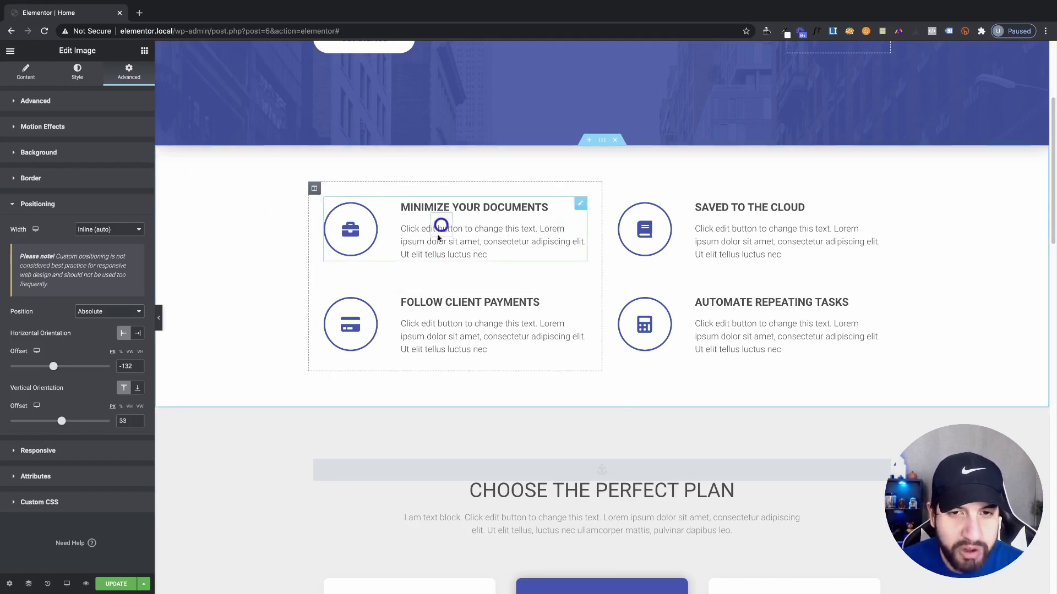
pyautogui.click(559, 347)
pyautogui.click(563, 338)
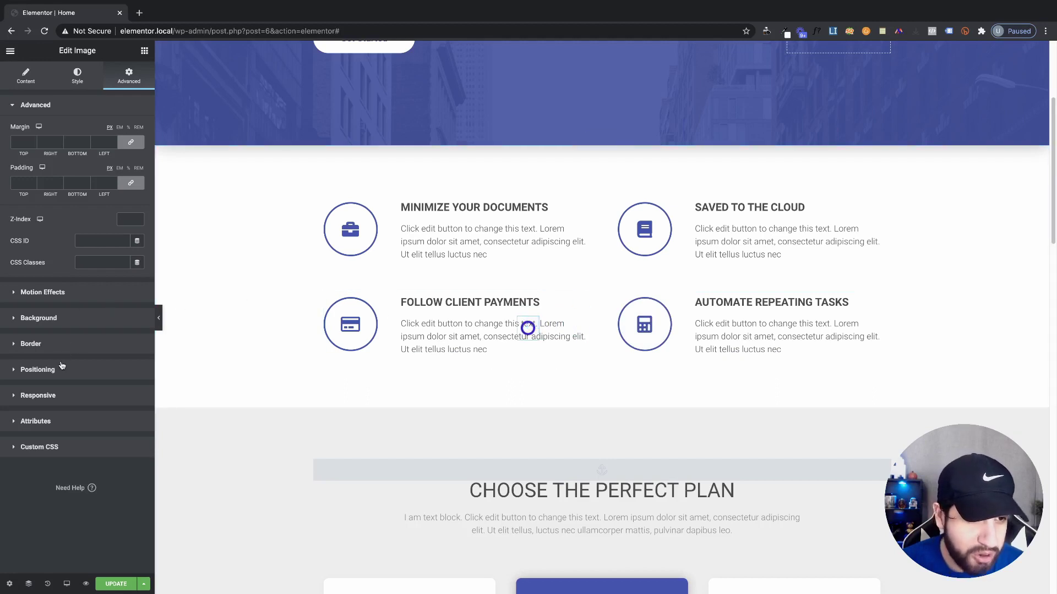
# - Set the oval image's horizontal orientation to the right and reposition it vertically at an offset of about 261 px
pyautogui.click(62, 366)
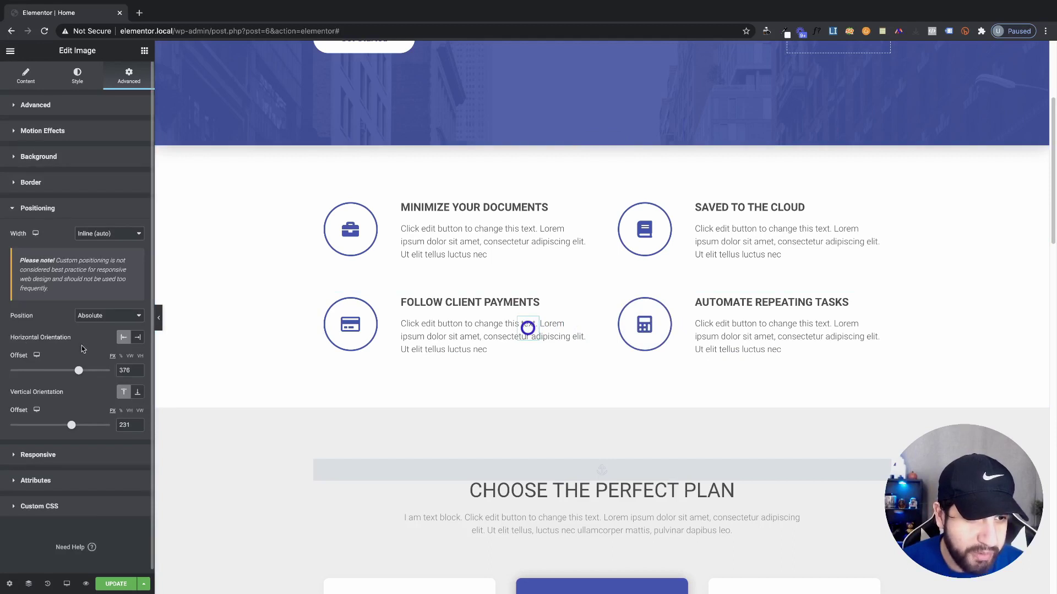
pyautogui.click(138, 338)
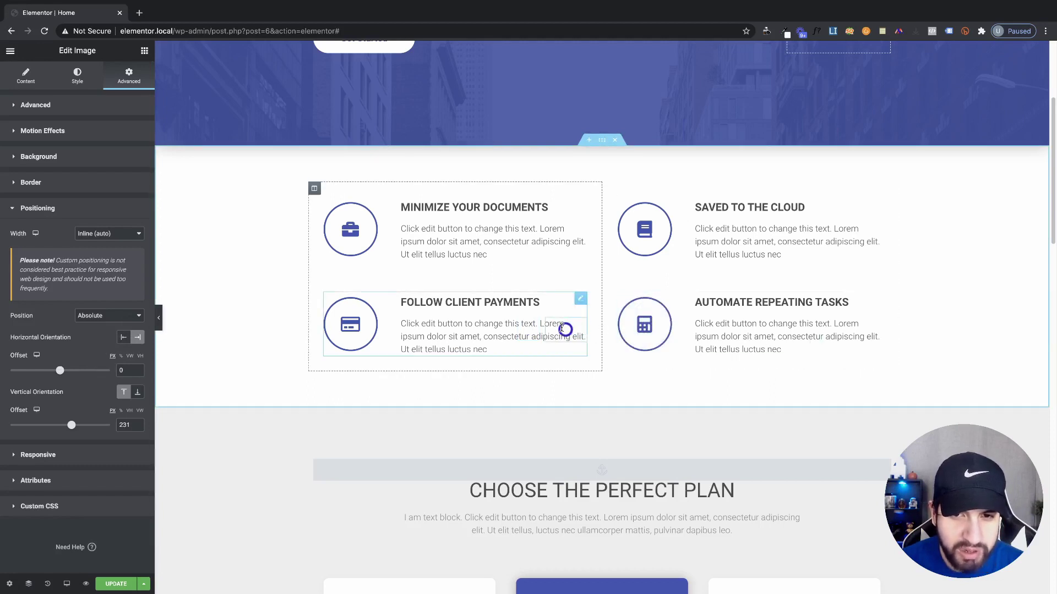
pyautogui.moveTo(574, 333); pyautogui.dragTo(576, 332)
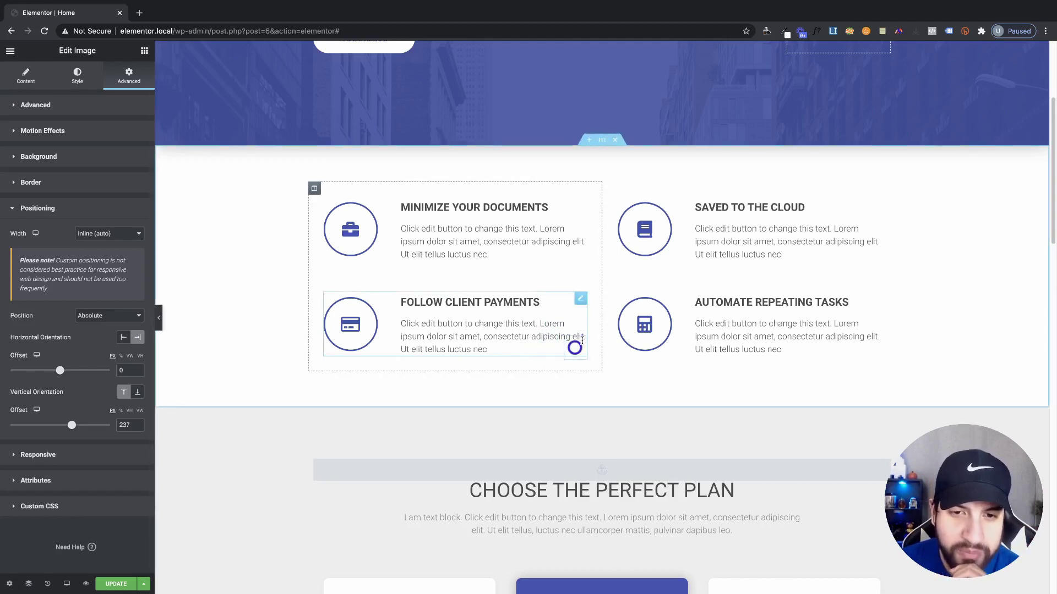
pyautogui.moveTo(587, 341); pyautogui.dragTo(577, 342)
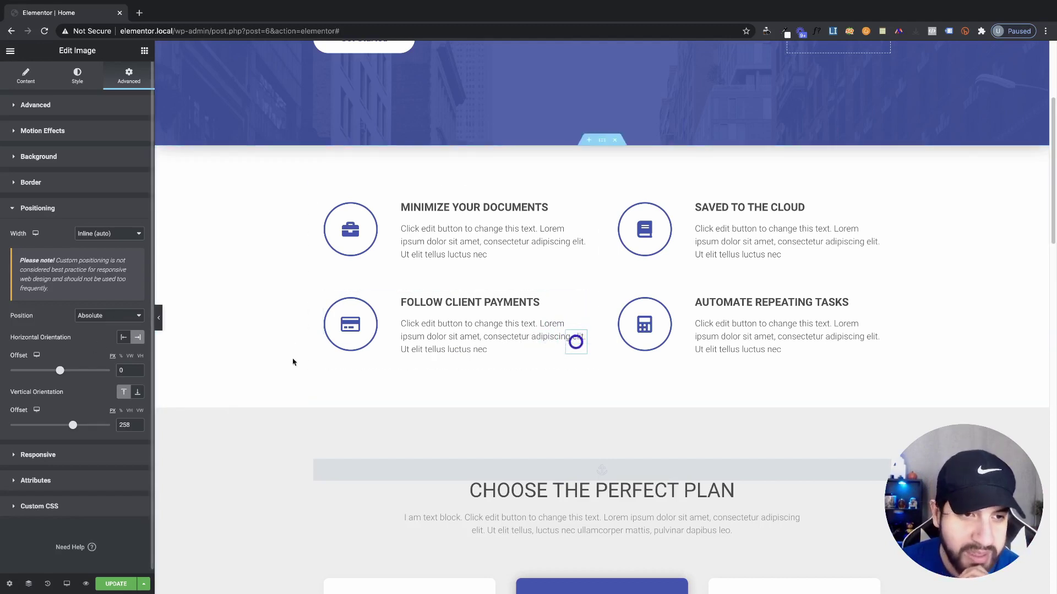
pyautogui.moveTo(580, 338); pyautogui.dragTo(580, 340)
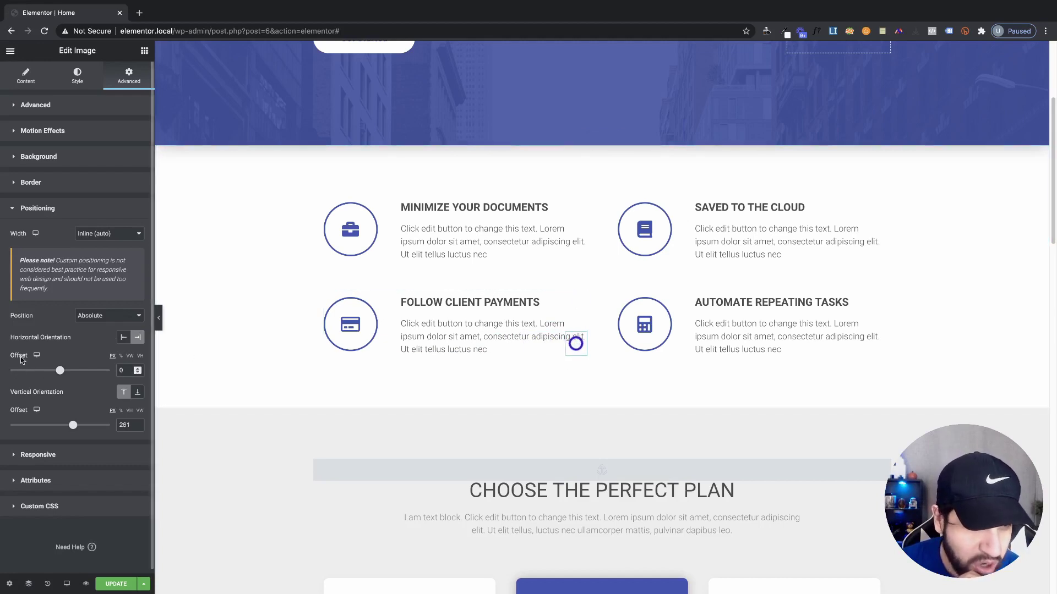
# - Adjust the oval image's offsets to about -682 px horizontally and 16 px vertically, placing it beside the "Saved to the Cloud" item
pyautogui.moveTo(59, 372); pyautogui.dragTo(22, 372)
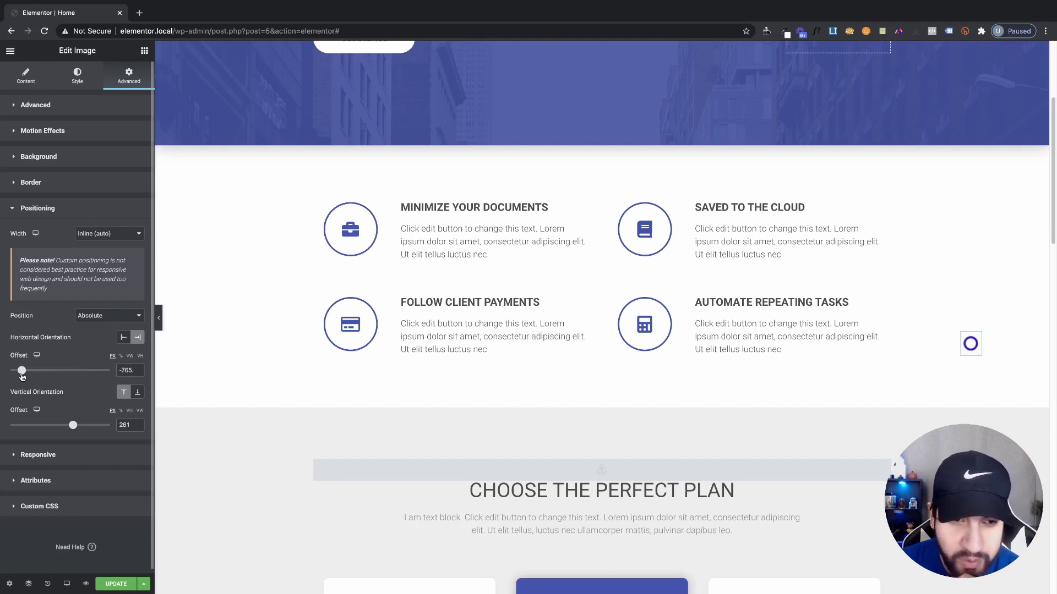
pyautogui.moveTo(71, 430); pyautogui.dragTo(60, 427)
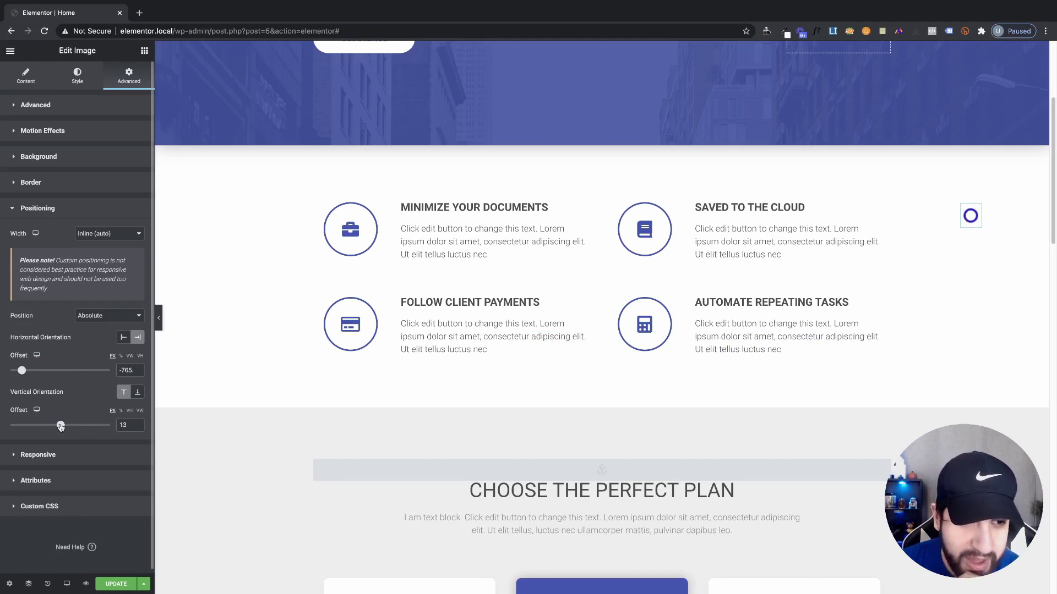
pyautogui.moveTo(974, 215); pyautogui.dragTo(940, 230)
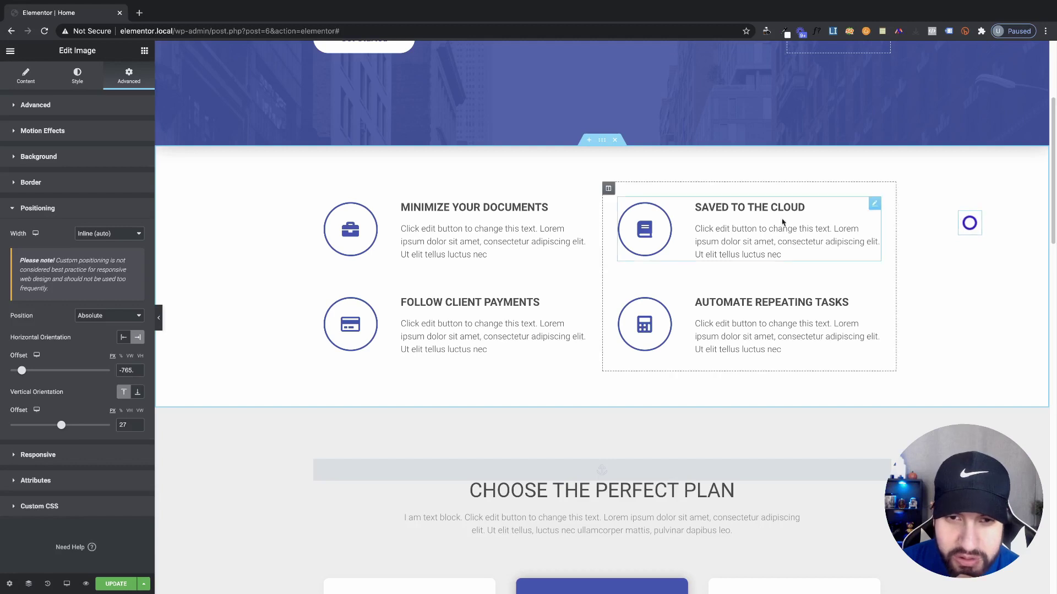
pyautogui.moveTo(61, 426); pyautogui.dragTo(58, 426)
pyautogui.moveTo(22, 371)
pyautogui.mouseDown()
pyautogui.moveTo(32, 370)
pyautogui.moveTo(18, 372)
pyautogui.mouseUp()
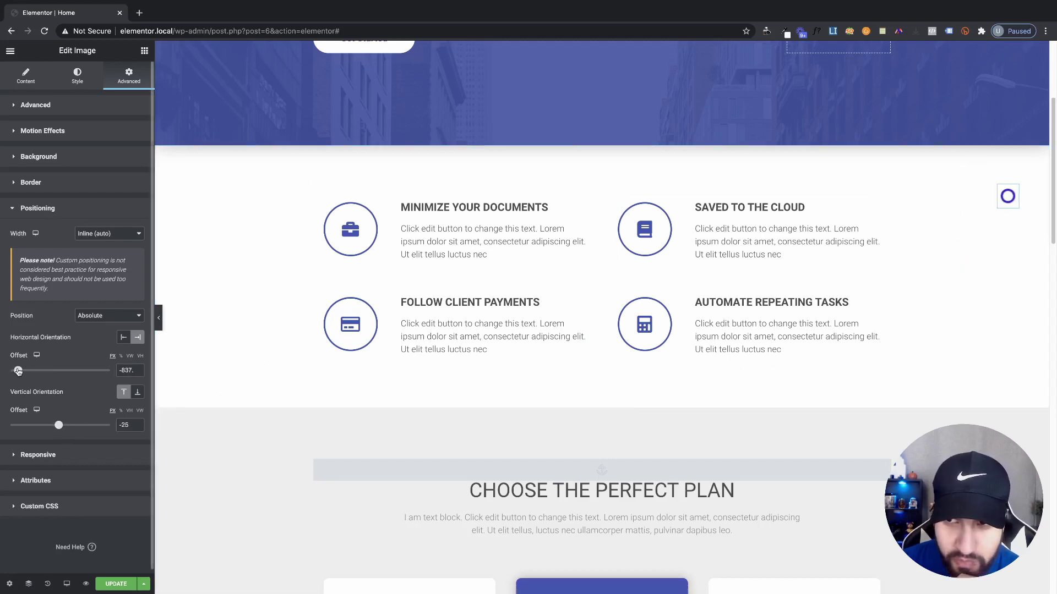
pyautogui.moveTo(59, 425); pyautogui.dragTo(61, 425)
# - Change the oval image's position from Absolute to Fixed
pyautogui.click(94, 317)
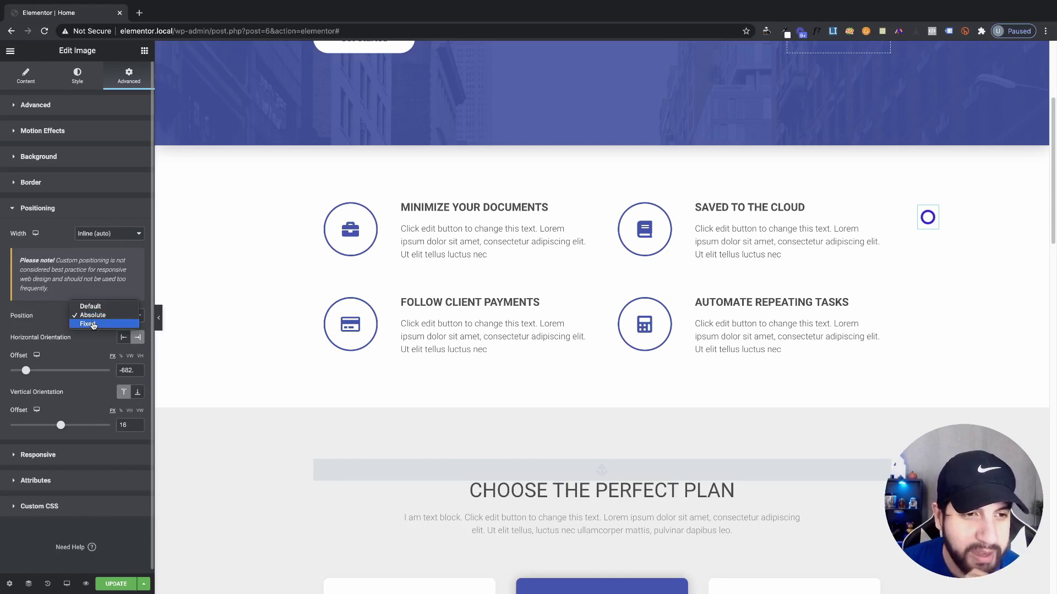
pyautogui.click(93, 325)
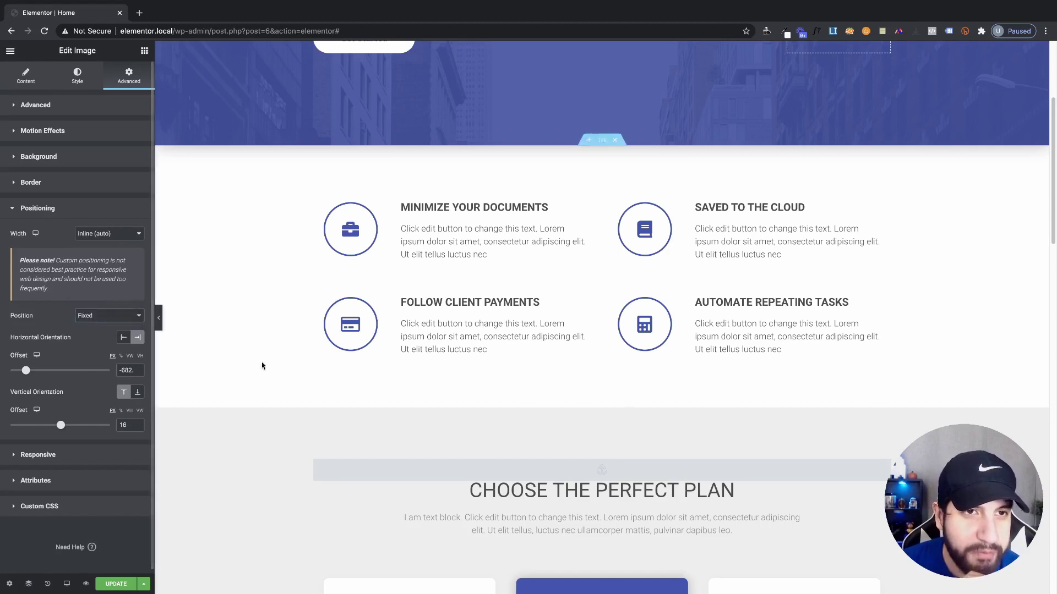
# - Examine the page from the hero area down to the pricing section for the fixed oval image
pyautogui.scroll(-3, 330, 435)
pyautogui.scroll(7, 335, 429)
pyautogui.scroll(-4, 344, 382)
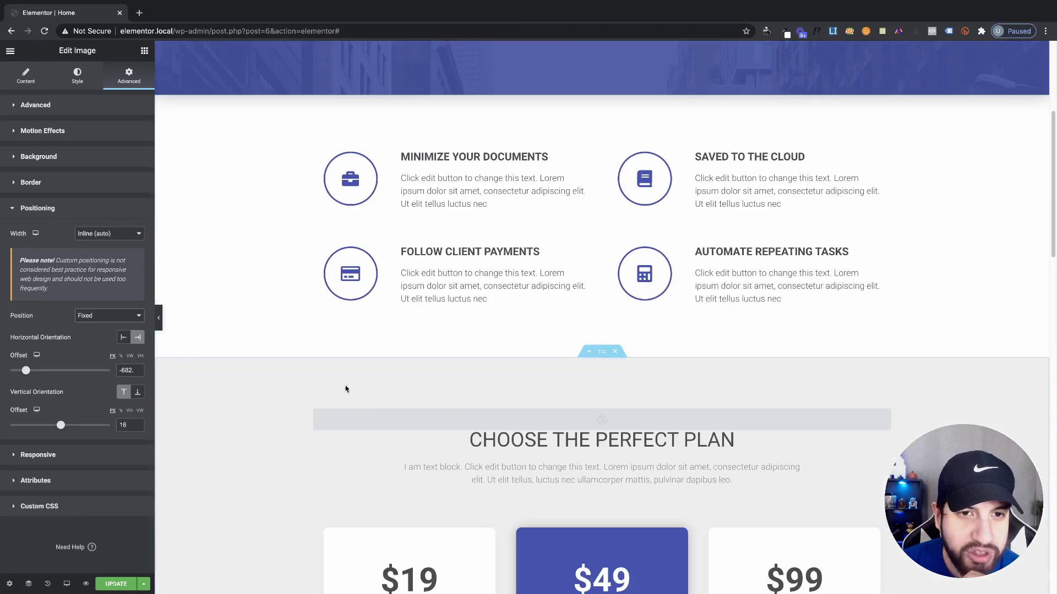
pyautogui.scroll(-8, 473, 434)
pyautogui.scroll(10, 474, 435)
pyautogui.scroll(-3, 427, 424)
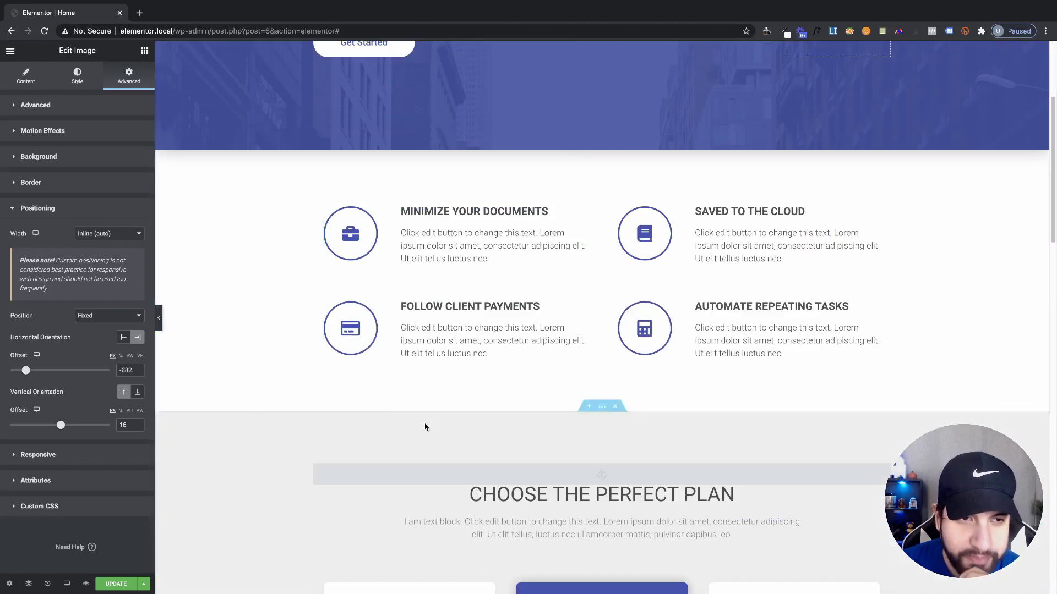
pyautogui.scroll(3, 329, 340)
pyautogui.scroll(-18, 363, 382)
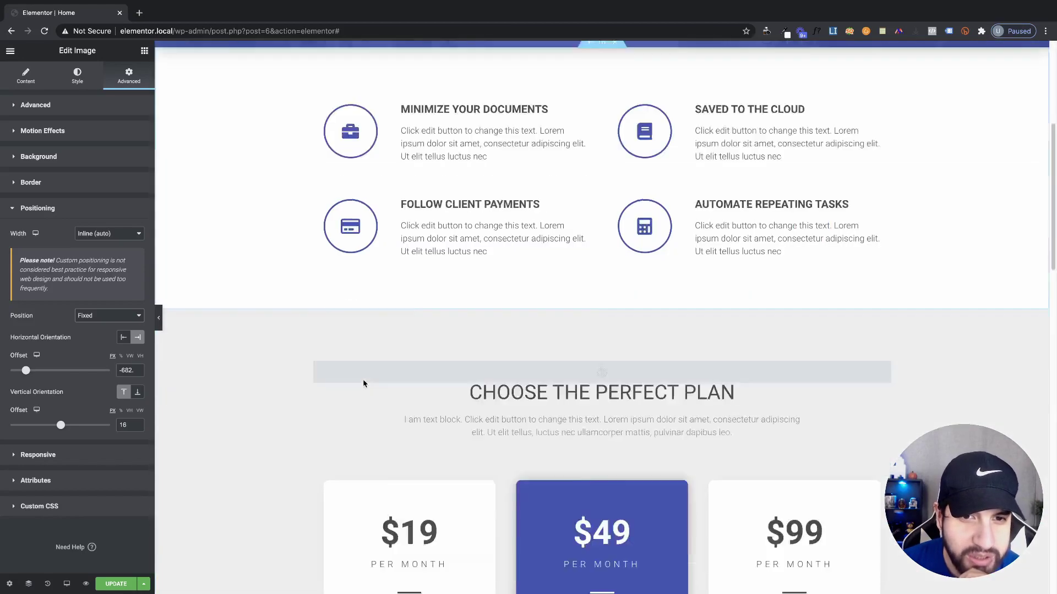
pyautogui.scroll(14, 389, 406)
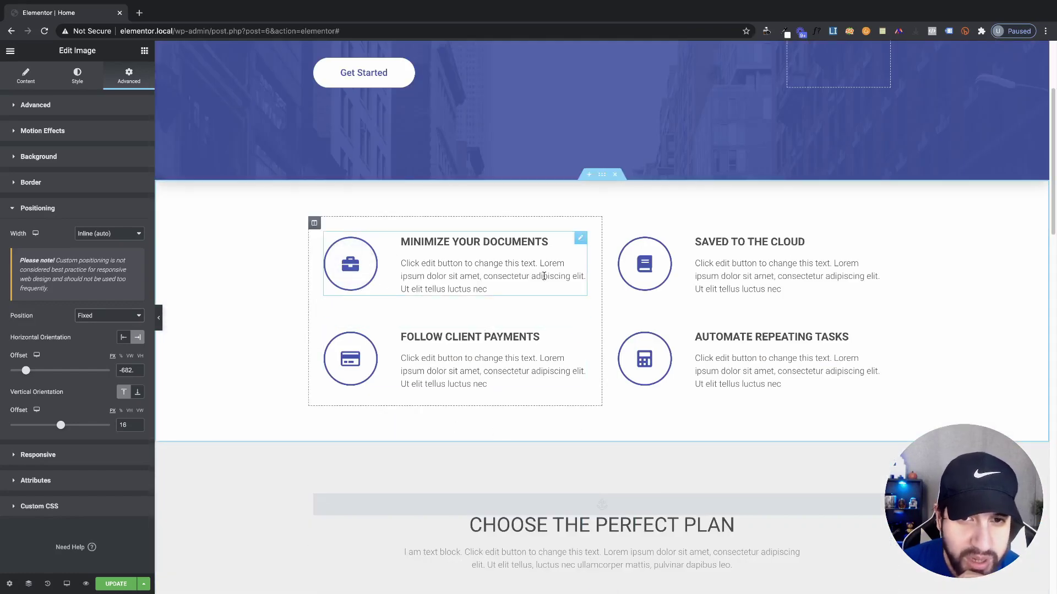
# - Select the "Minimize Your Documents" icon box and change its position from Default to Fixed
pyautogui.click(553, 276)
pyautogui.click(132, 80)
pyautogui.scroll(3, 408, 297)
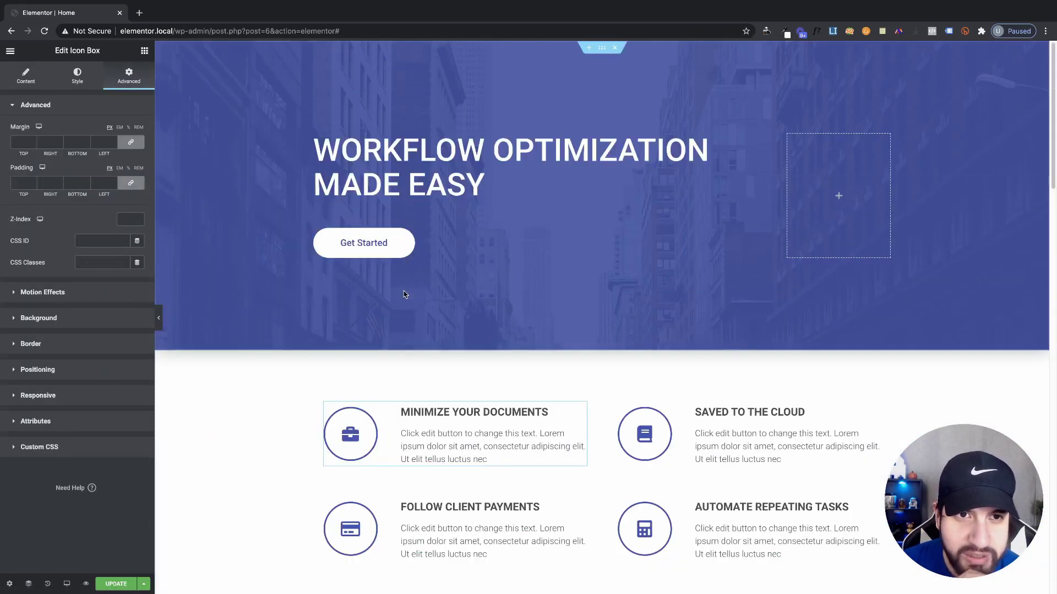
pyautogui.scroll(-6, 416, 304)
pyautogui.scroll(4, 449, 329)
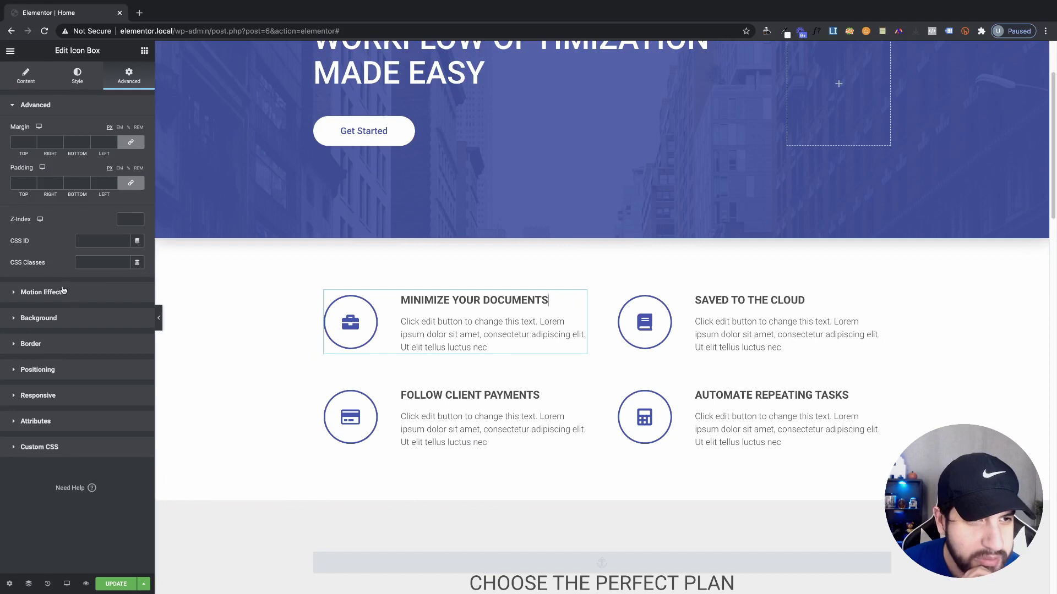
pyautogui.click(35, 369)
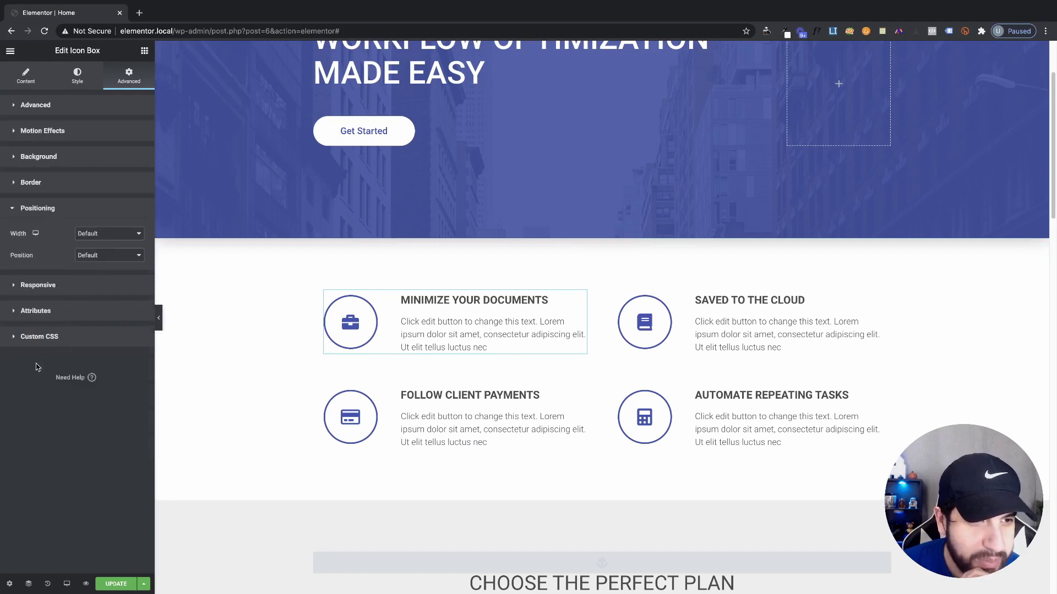
pyautogui.click(122, 255)
pyautogui.click(113, 270)
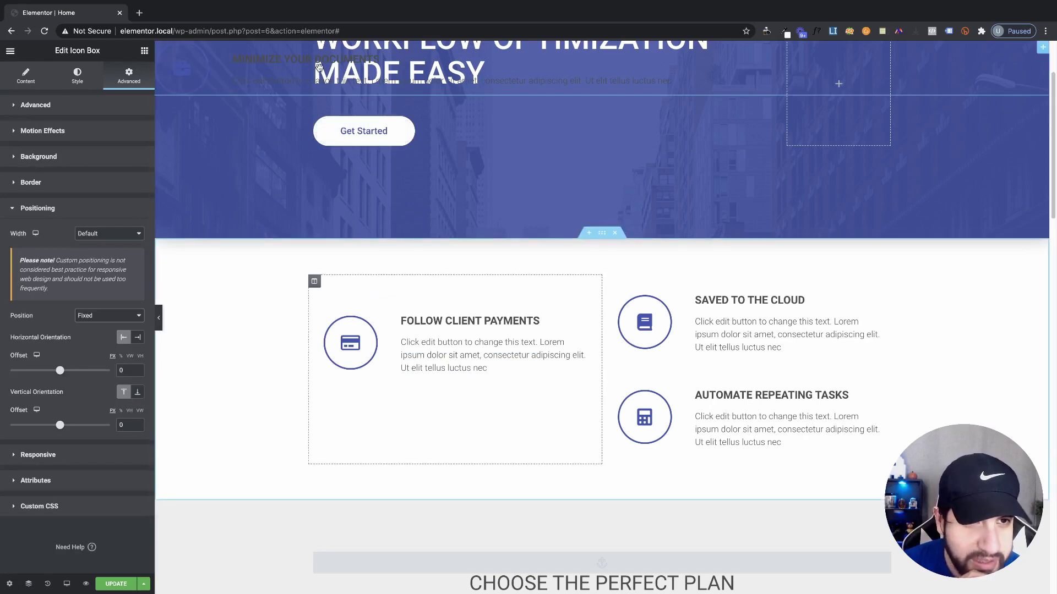
# - Examine how the fixed icon box behaves from the hero area down to the client testimonials
pyautogui.scroll(-2, 392, 349)
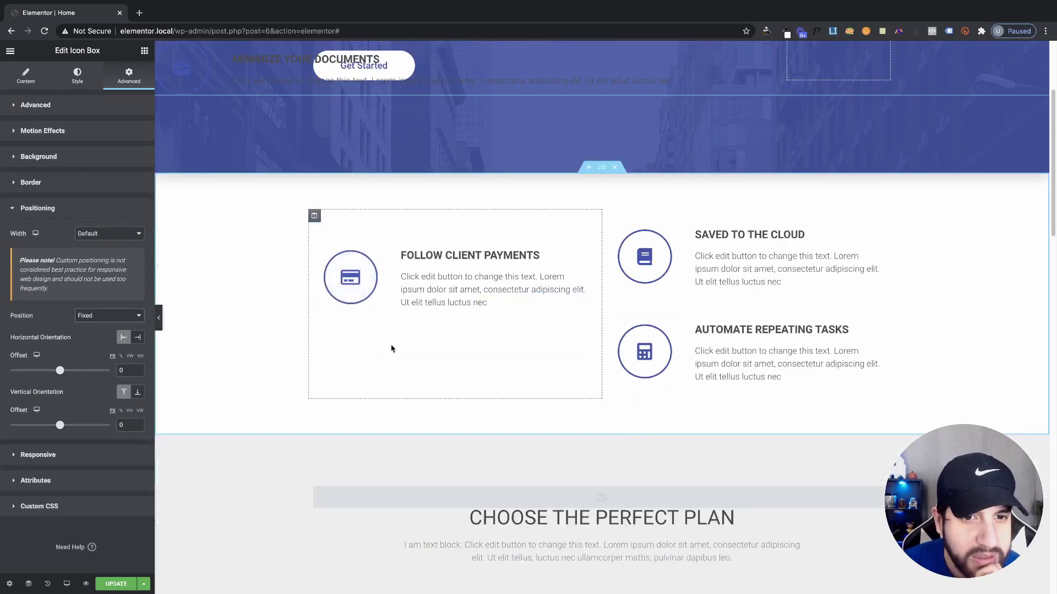
pyautogui.scroll(3, 265, 135)
pyautogui.scroll(-15, 345, 314)
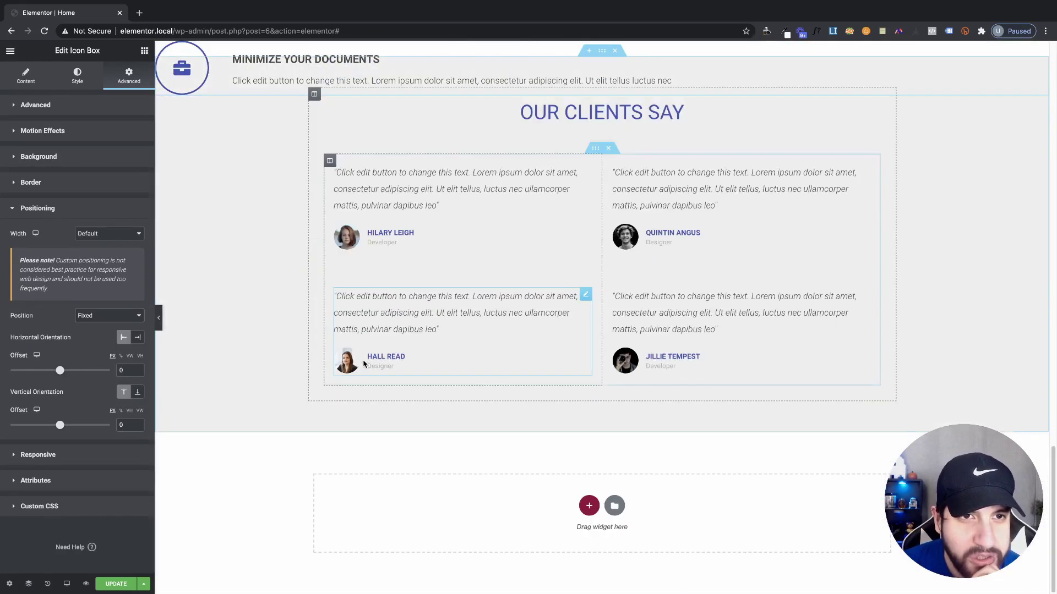
pyautogui.scroll(5, 363, 363)
pyautogui.scroll(8, 364, 364)
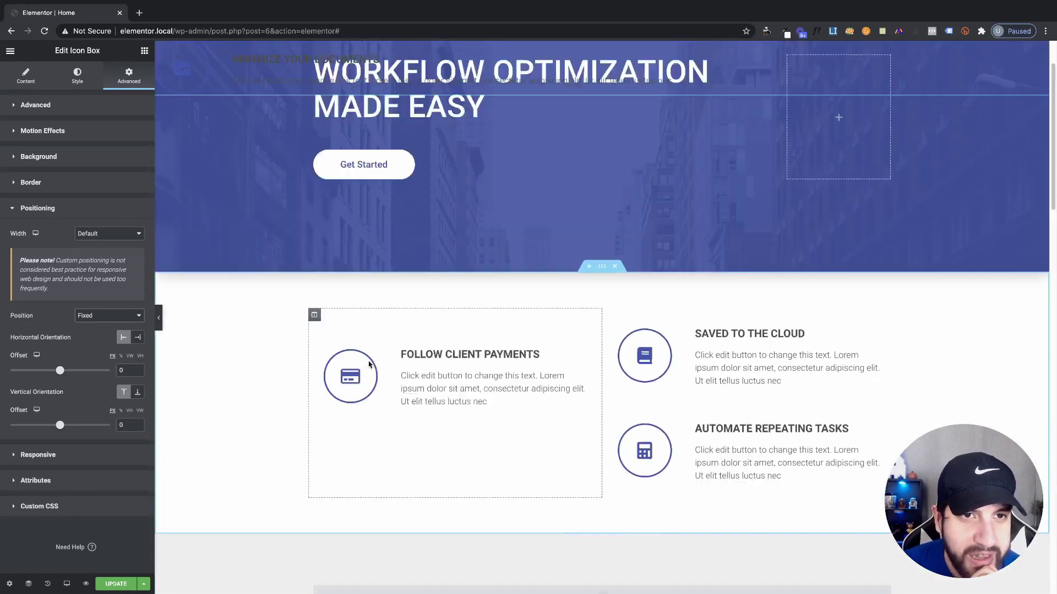
pyautogui.scroll(-3, 367, 365)
pyautogui.scroll(-4, 369, 365)
# - Set the fixed icon box's vertical orientation to the bottom and check its placement along the page
pyautogui.click(138, 392)
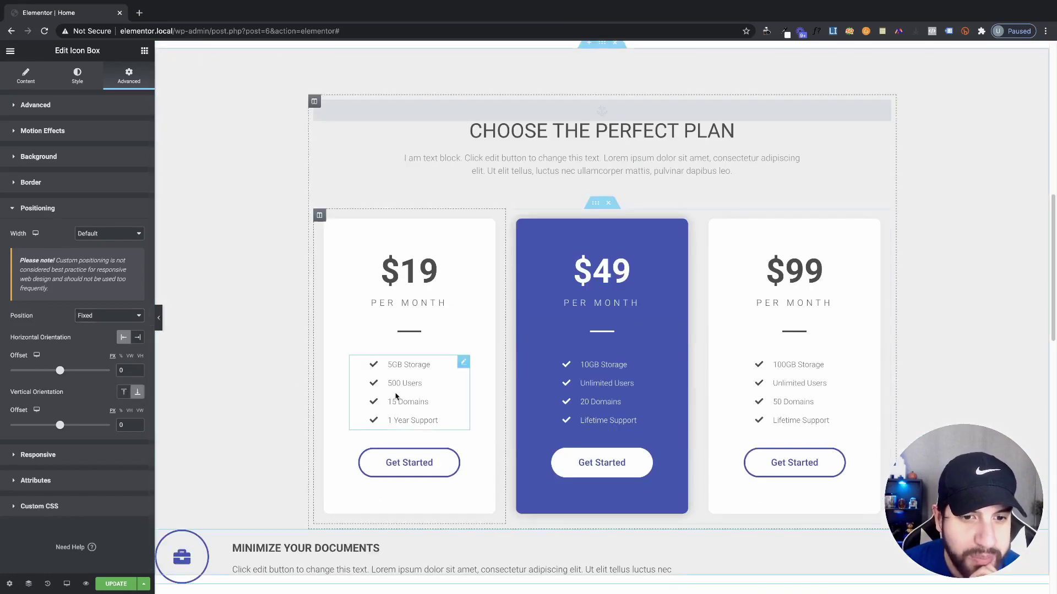
pyautogui.scroll(-8, 408, 400)
pyautogui.scroll(10, 407, 401)
pyautogui.scroll(-4, 410, 401)
pyautogui.scroll(3, 411, 401)
pyautogui.scroll(3, 411, 401)
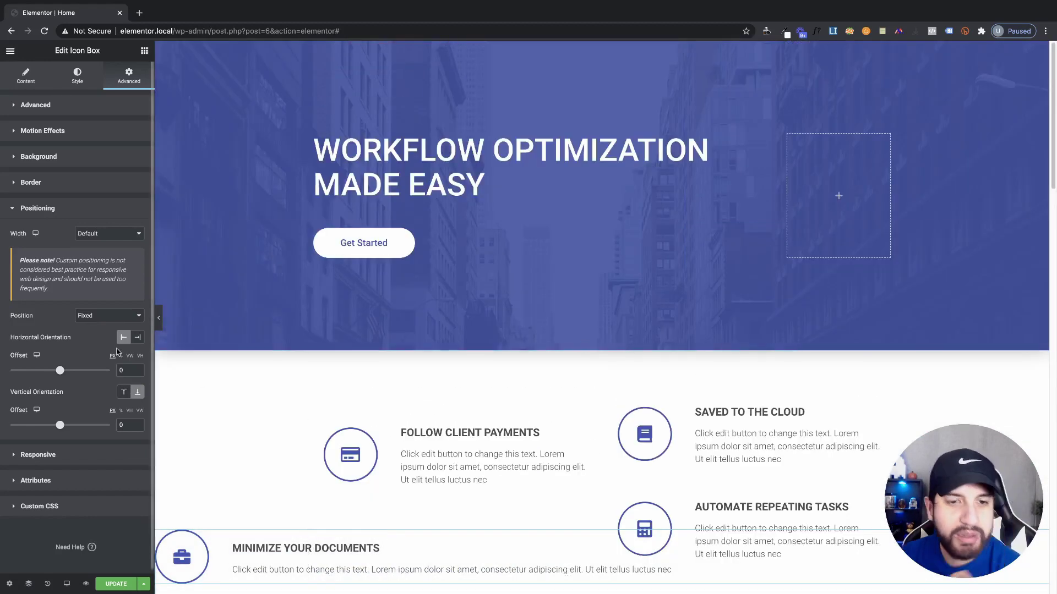
# - Restore the icon box's position to Default and review the whole page with the editing panel hidden
pyautogui.click(107, 316)
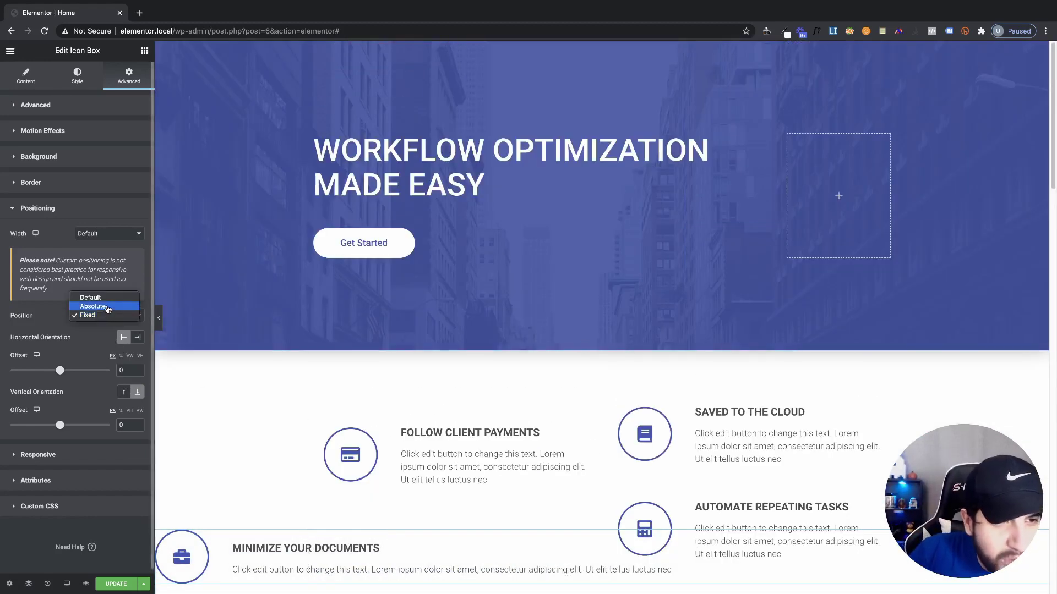
pyautogui.click(94, 298)
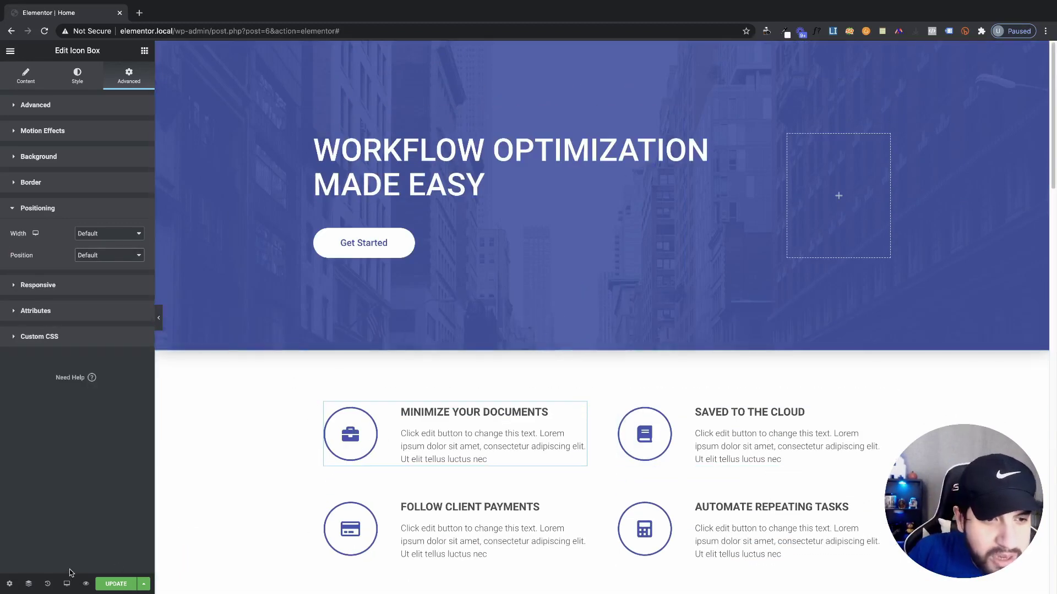
pyautogui.click(158, 319)
pyautogui.scroll(-15, 582, 292)
pyautogui.scroll(15, 377, 287)
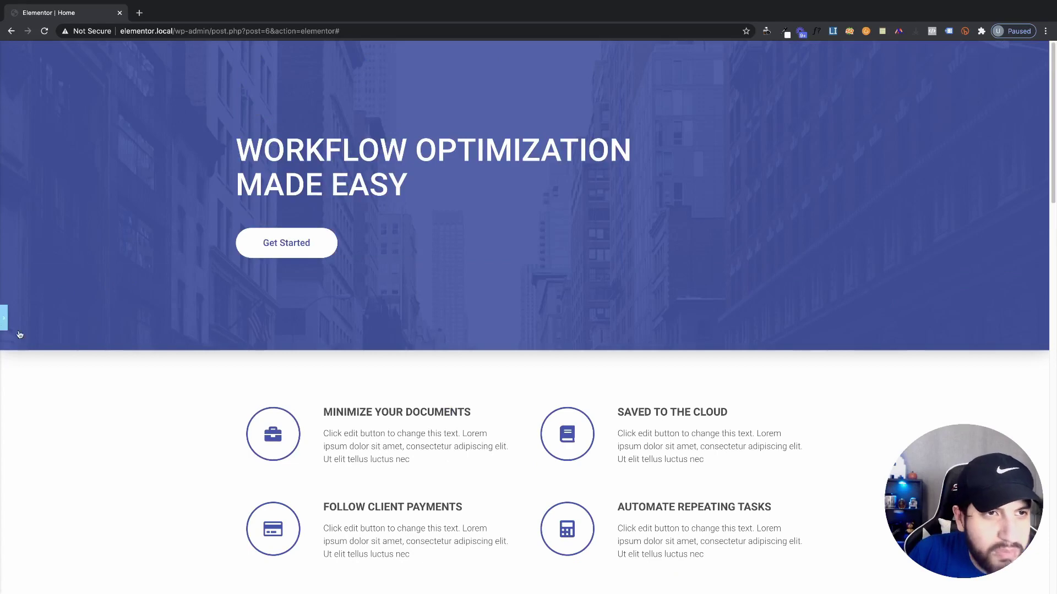
# - Select the oval image in the features column through the Navigator, set its position to Absolute and raise it to a vertical offset of about -22 px
pyautogui.click(4, 318)
pyautogui.click(67, 584)
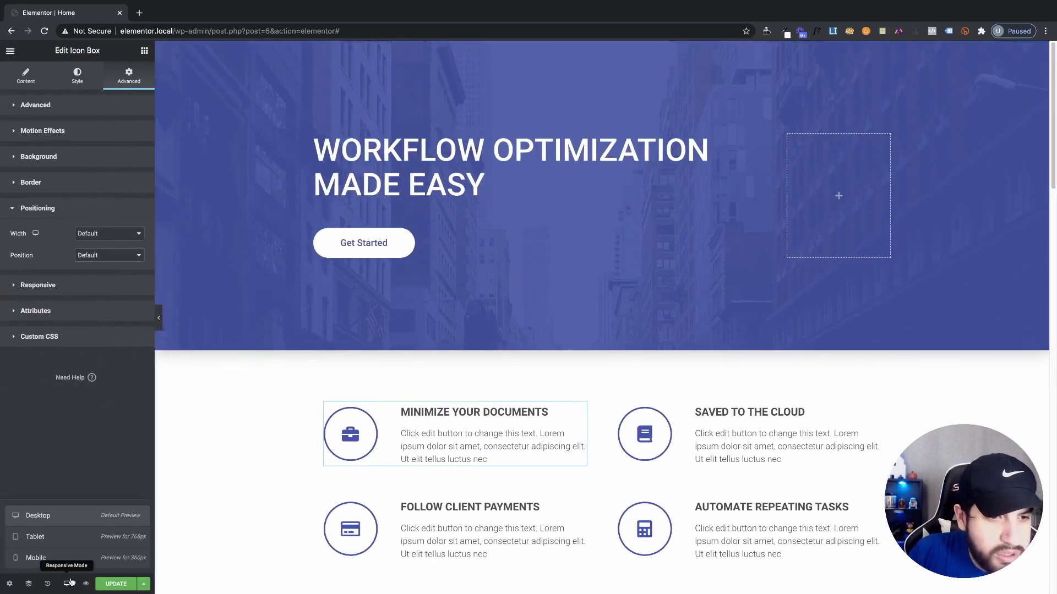
pyautogui.click(70, 463)
pyautogui.click(30, 585)
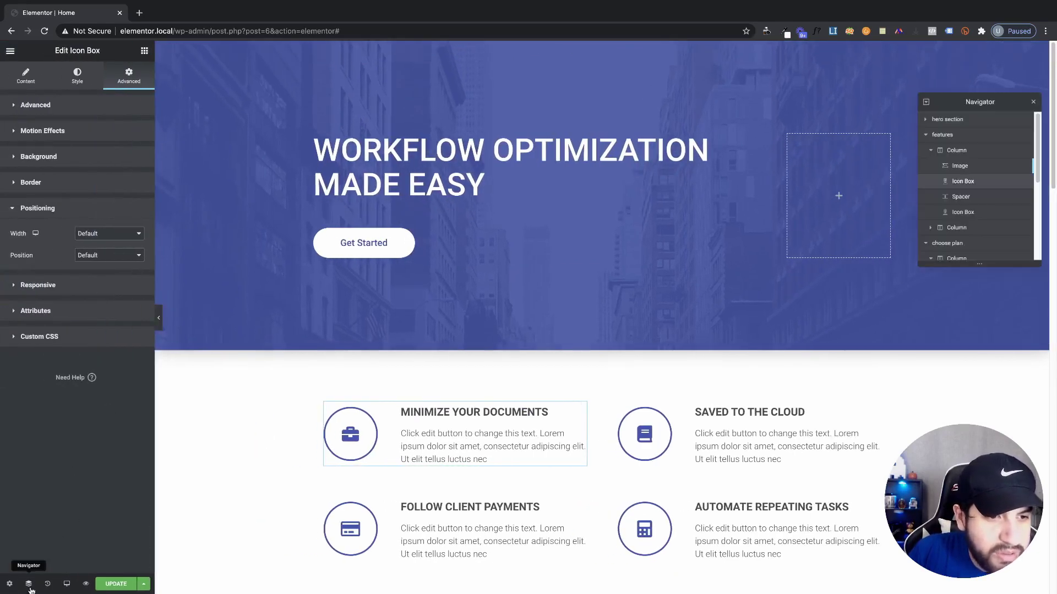
pyautogui.click(977, 167)
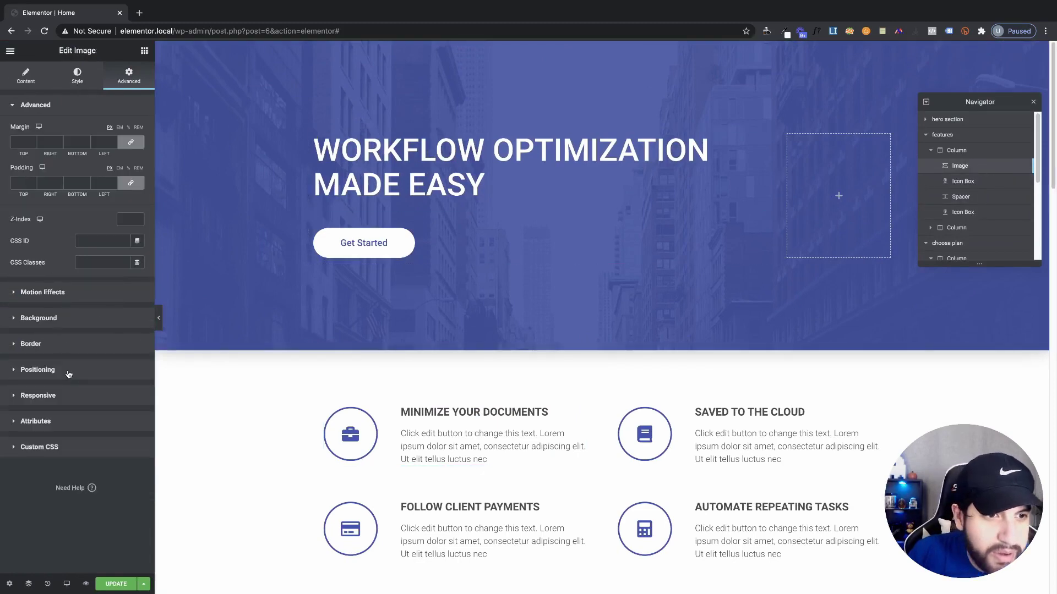
pyautogui.click(38, 370)
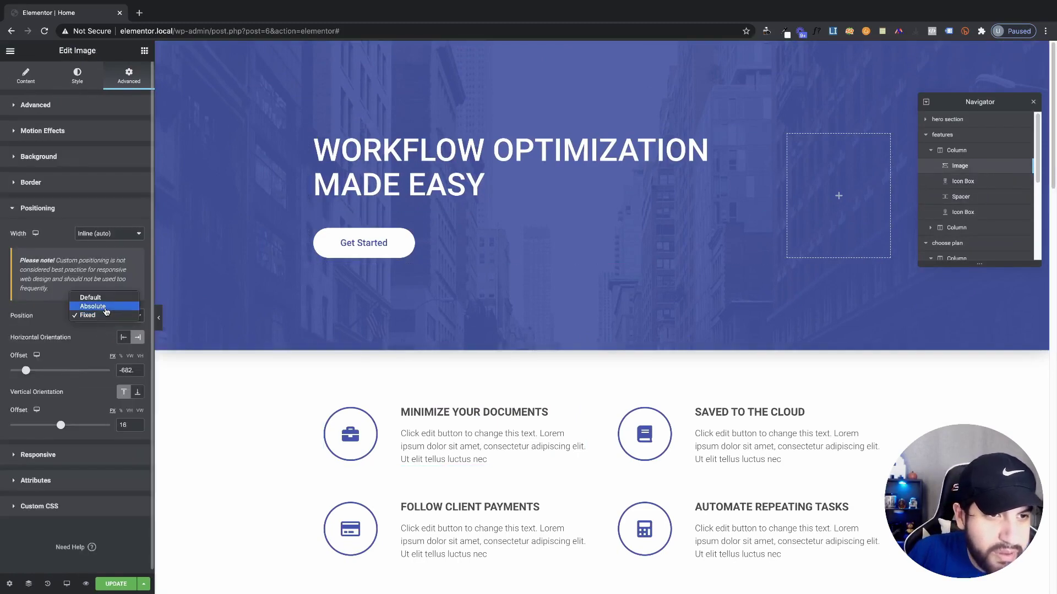
pyautogui.click(92, 306)
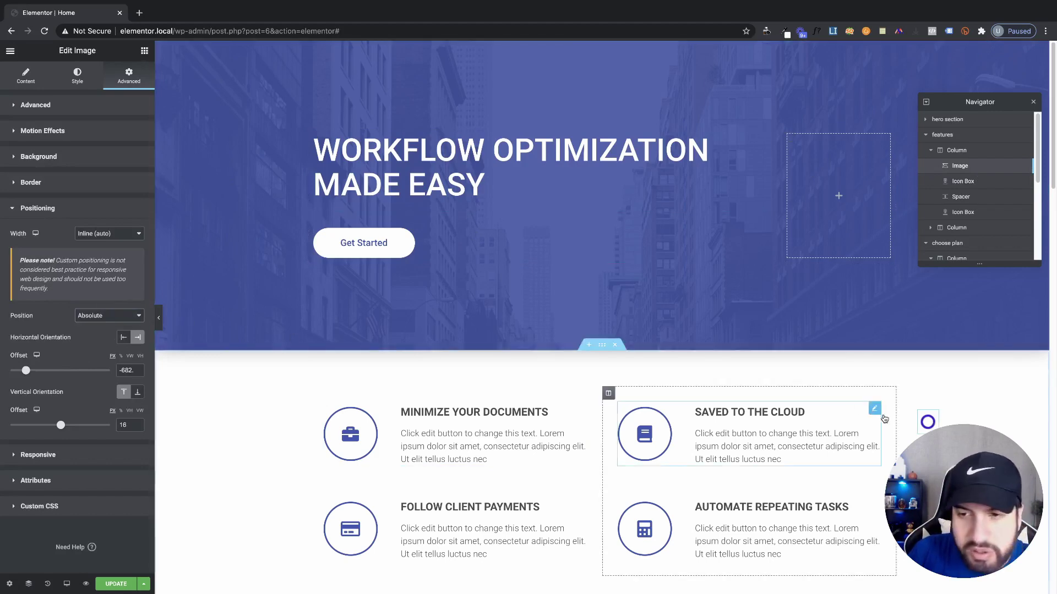
pyautogui.moveTo(933, 419); pyautogui.dragTo(914, 411)
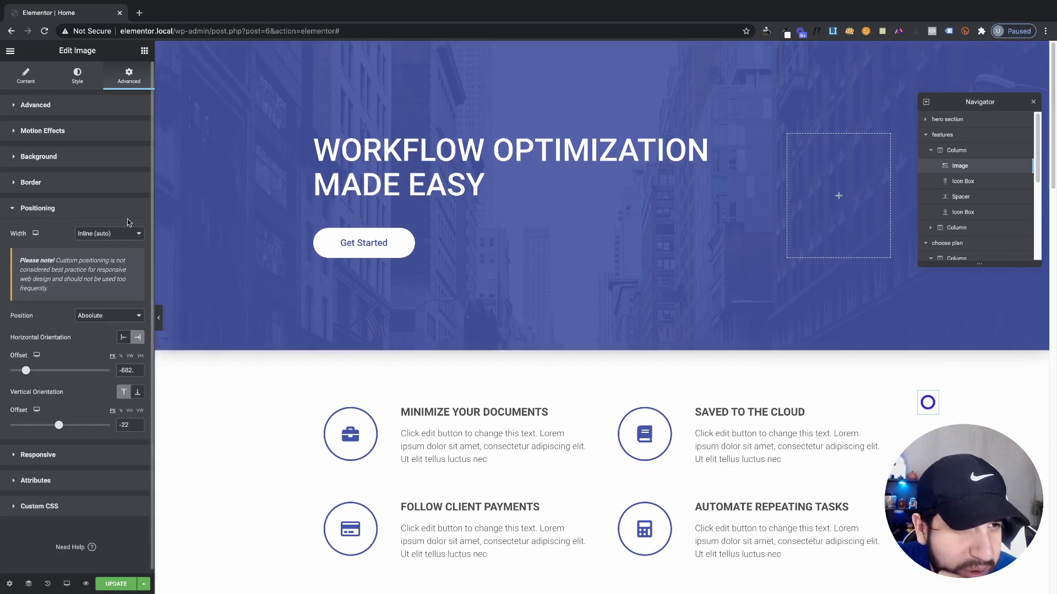
# - Look through the oval image's Motion Effects, Background and Border settings
pyautogui.click(58, 132)
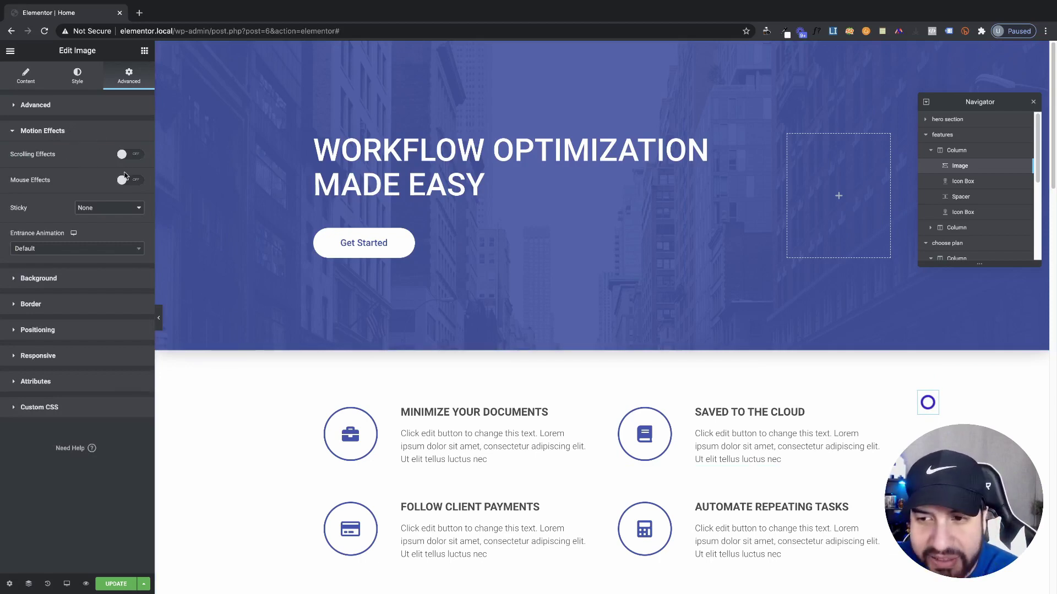
pyautogui.scroll(-5, 836, 428)
pyautogui.scroll(5, 837, 428)
pyautogui.scroll(-1, 835, 427)
pyautogui.scroll(-1, 835, 427)
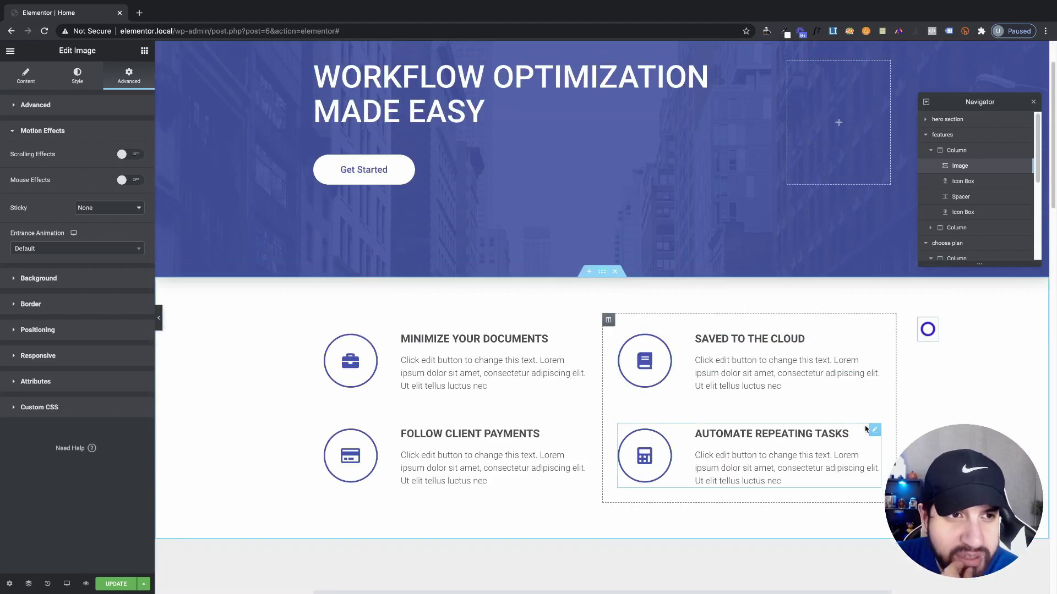
pyautogui.click(59, 279)
pyautogui.click(31, 234)
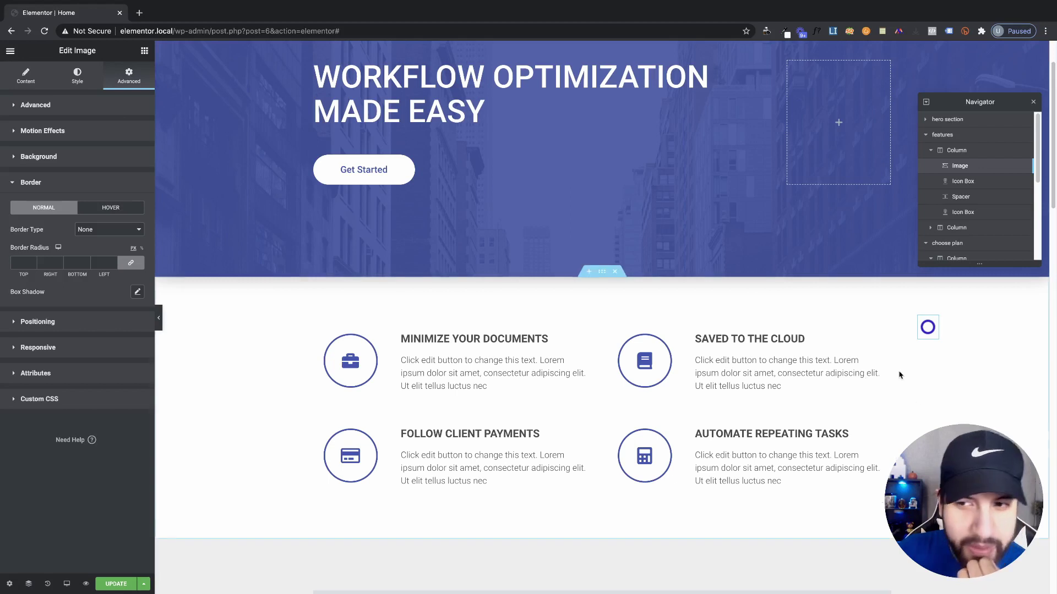
# - Duplicate the oval image and set the copy's horizontal offset to about -1000 px
pyautogui.rightClick(927, 327)
pyautogui.click(951, 350)
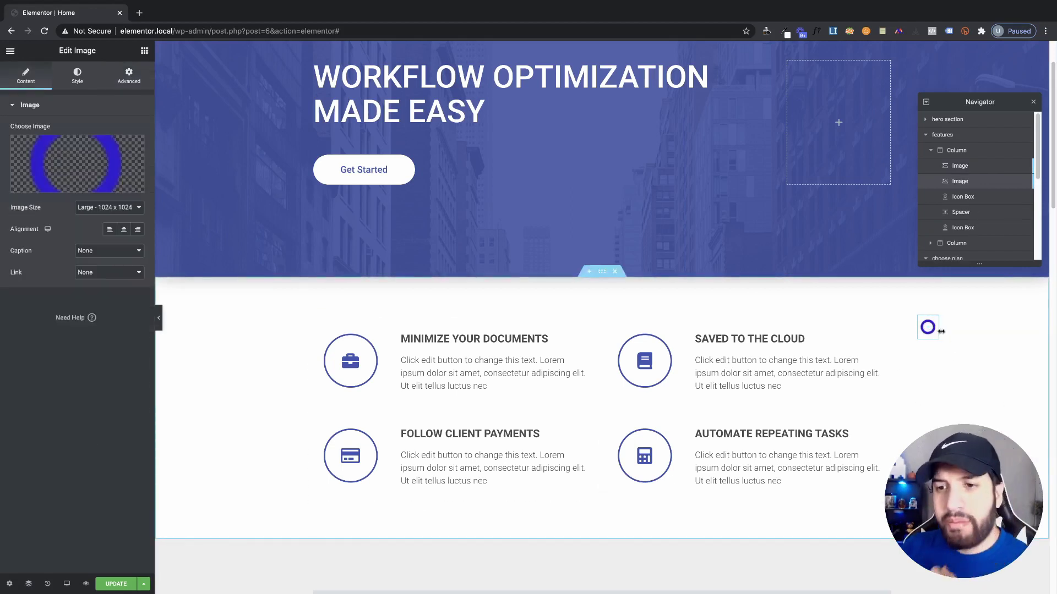
pyautogui.click(129, 76)
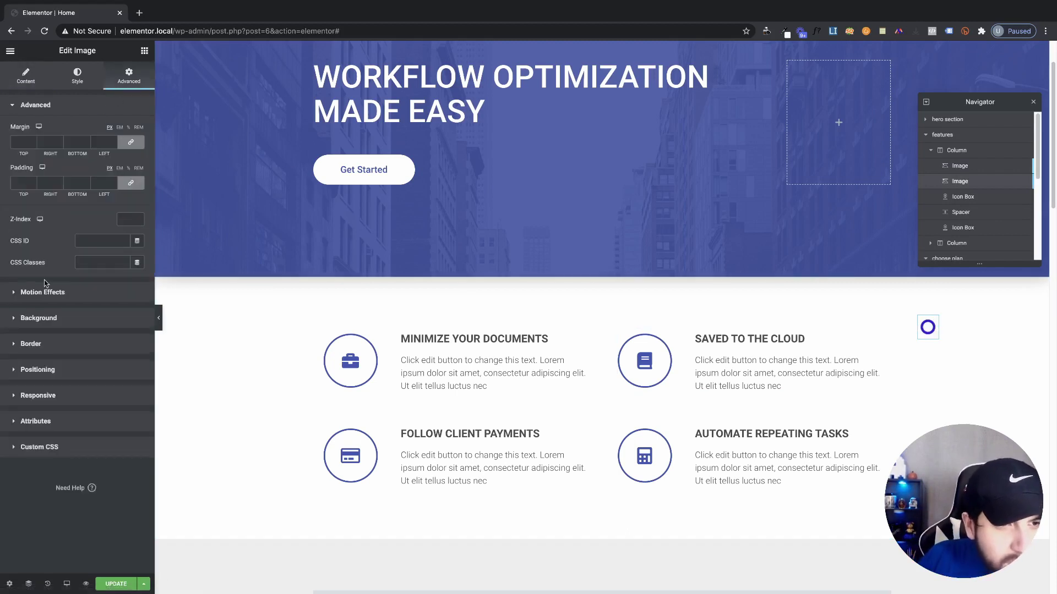
pyautogui.click(38, 370)
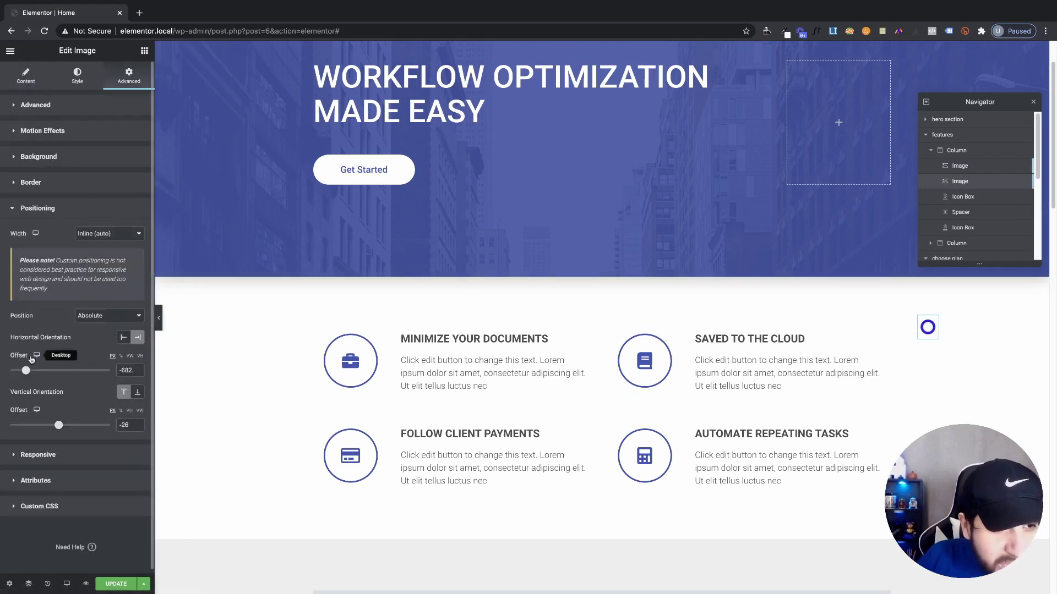
pyautogui.moveTo(26, 371); pyautogui.dragTo(2, 374)
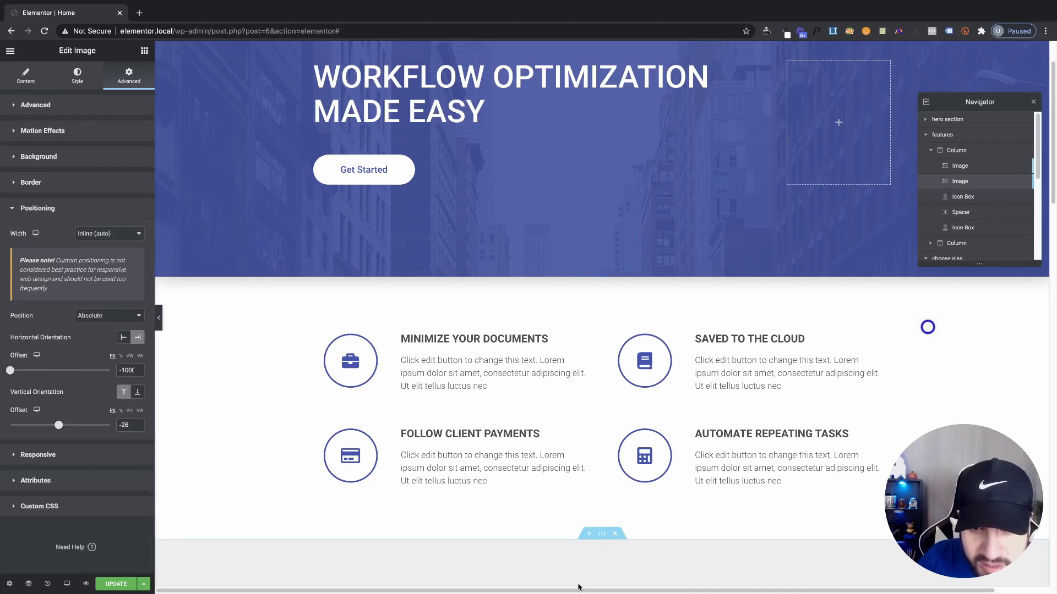
pyautogui.moveTo(578, 590); pyautogui.dragTo(650, 590)
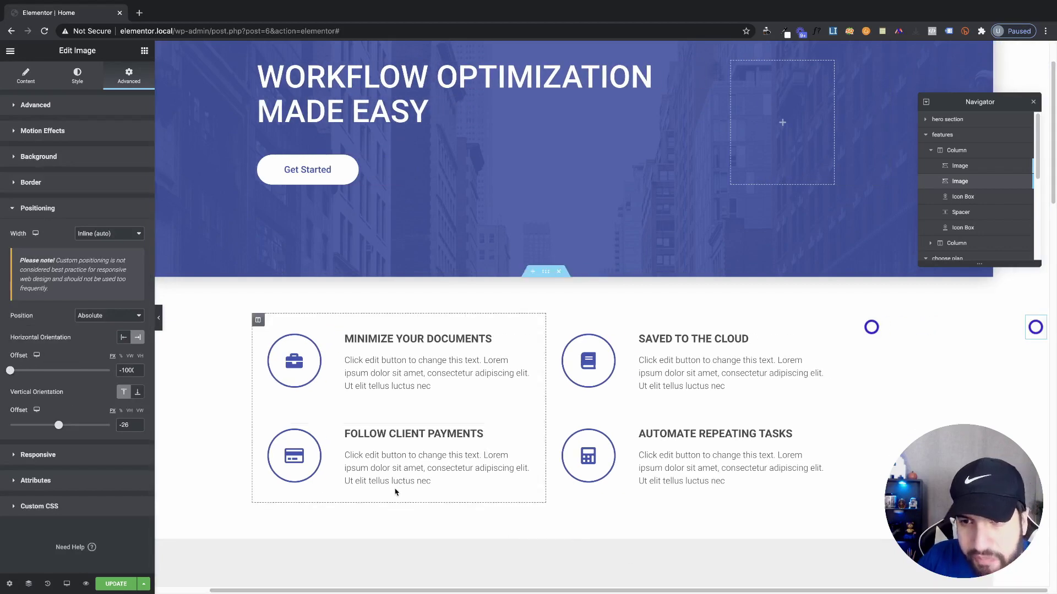
# - Move the original oval image to a vertical offset of 150 px and a horizontal offset of about -951 px
pyautogui.click(875, 328)
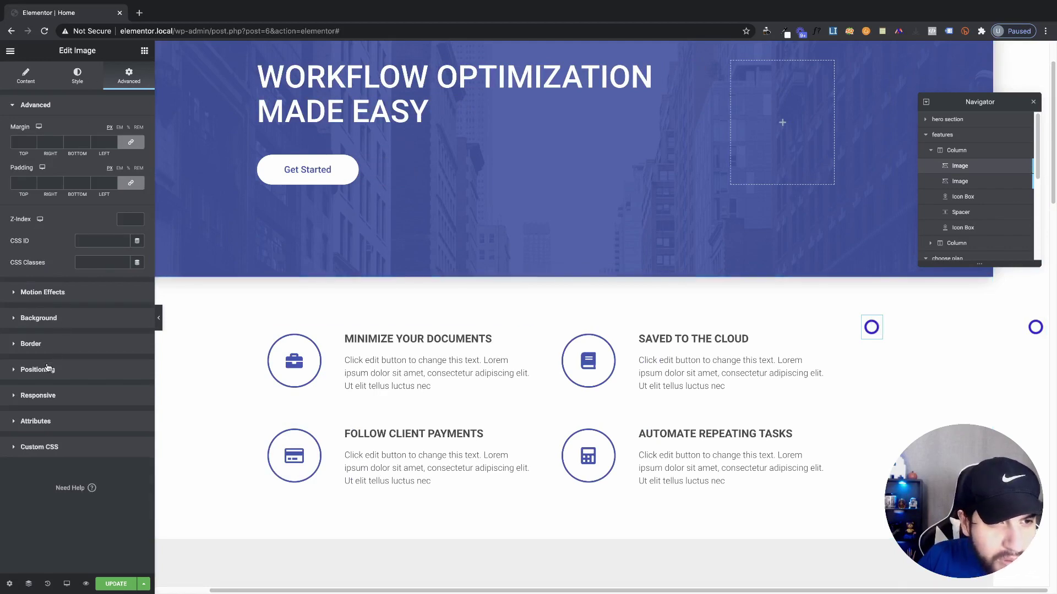
pyautogui.click(49, 369)
pyautogui.moveTo(59, 426); pyautogui.dragTo(67, 425)
pyautogui.moveTo(31, 375); pyautogui.dragTo(20, 376)
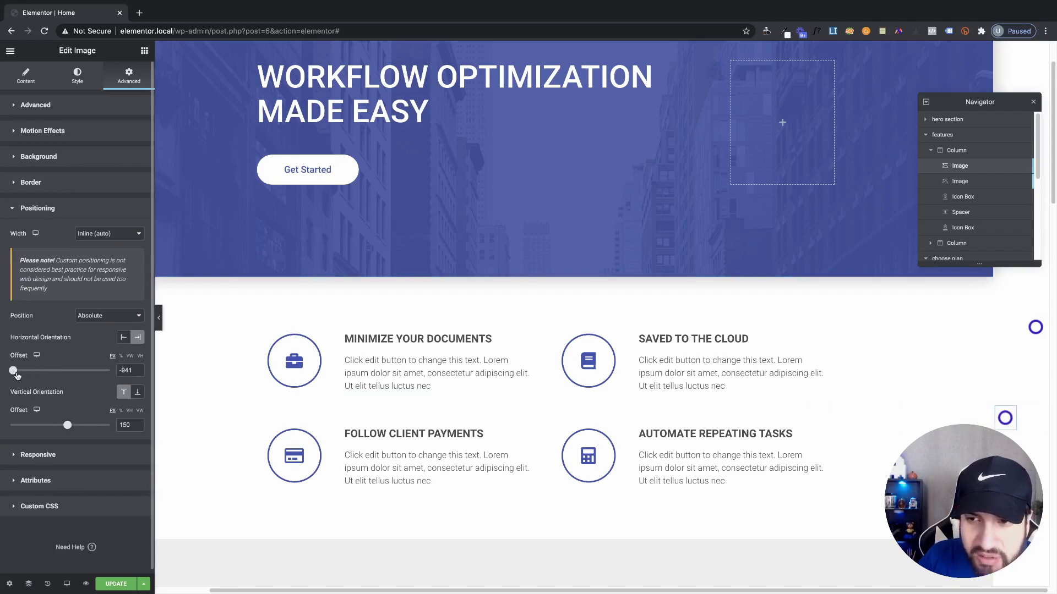
pyautogui.moveTo(18, 376); pyautogui.dragTo(16, 376)
pyautogui.scroll(1, 559, 384)
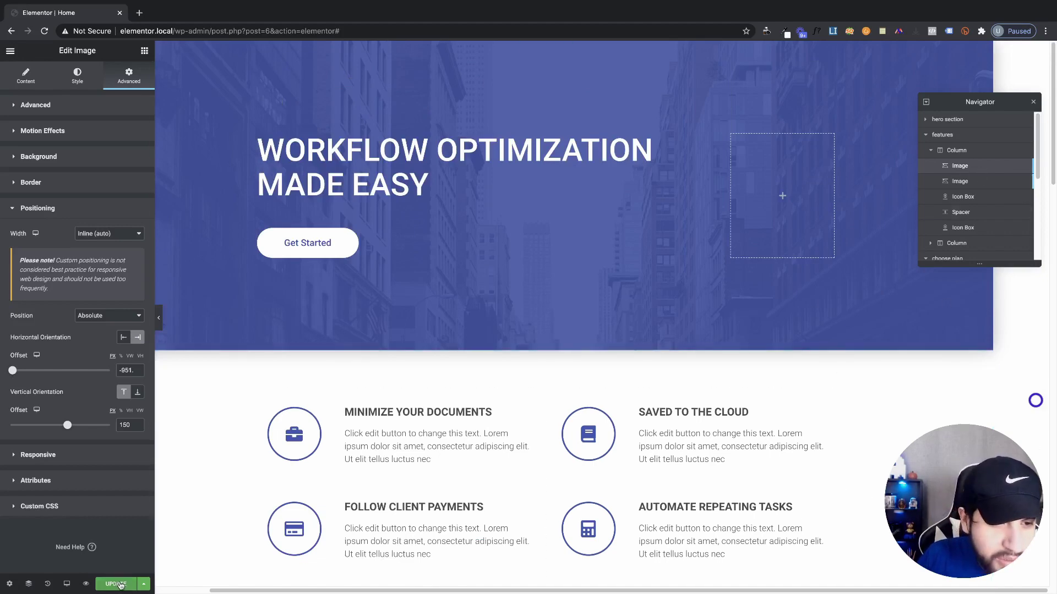
# - Update the Home page and examine the oval images in its preview
pyautogui.click(111, 585)
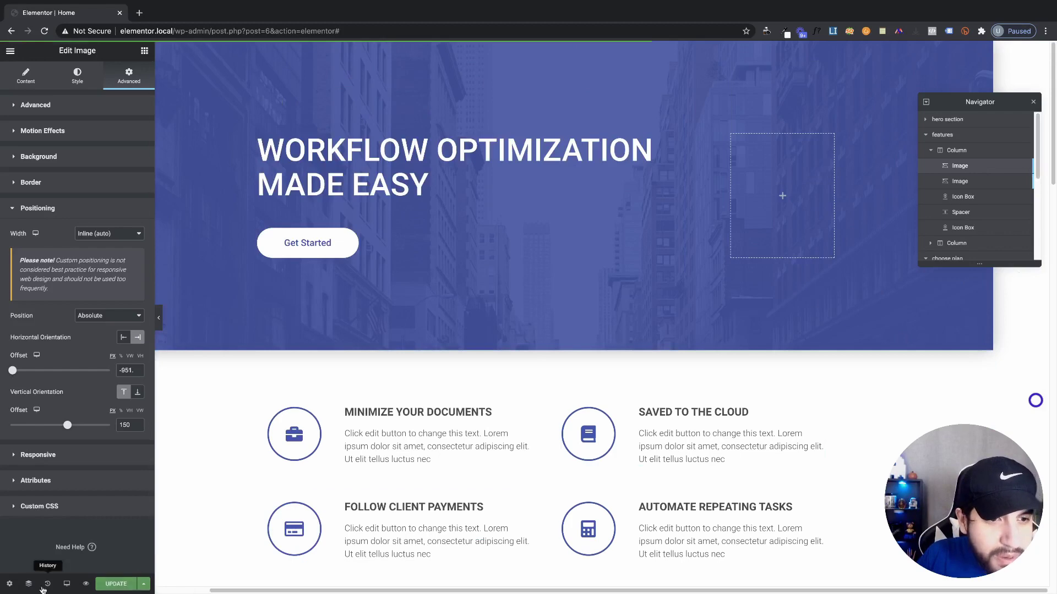
pyautogui.click(85, 585)
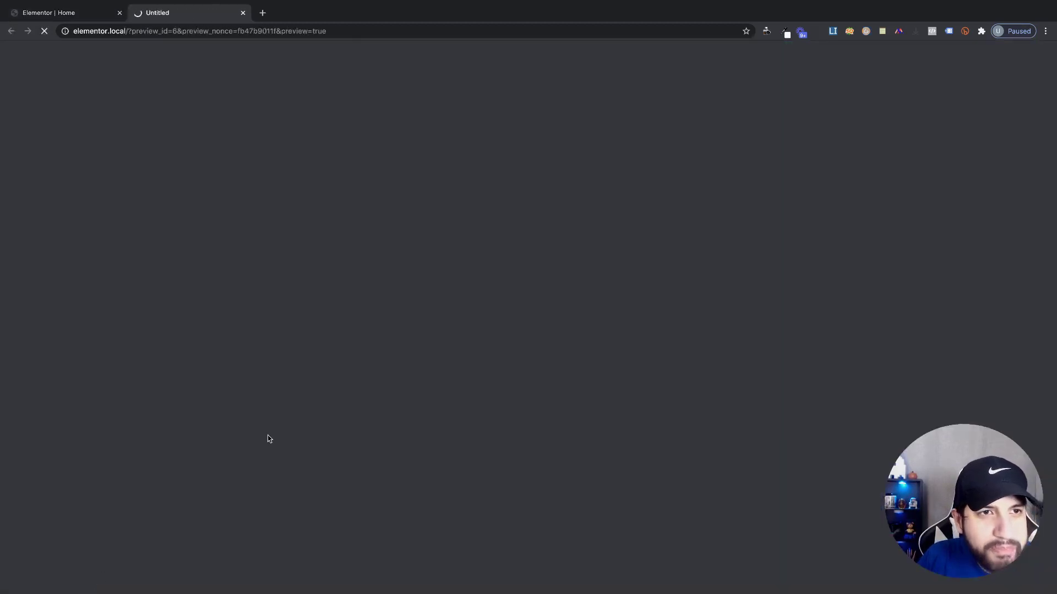
pyautogui.scroll(-2, 632, 570)
pyautogui.scroll(2, 633, 570)
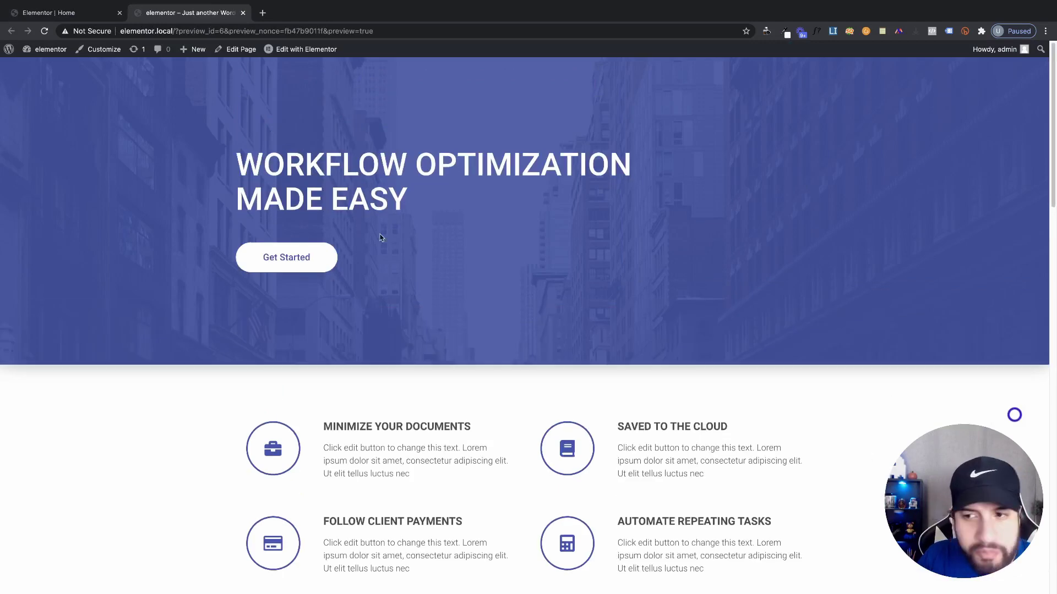
# - Set the duplicate oval image's horizontal offset to -300 in percent units and update the Home page
pyautogui.click(91, 12)
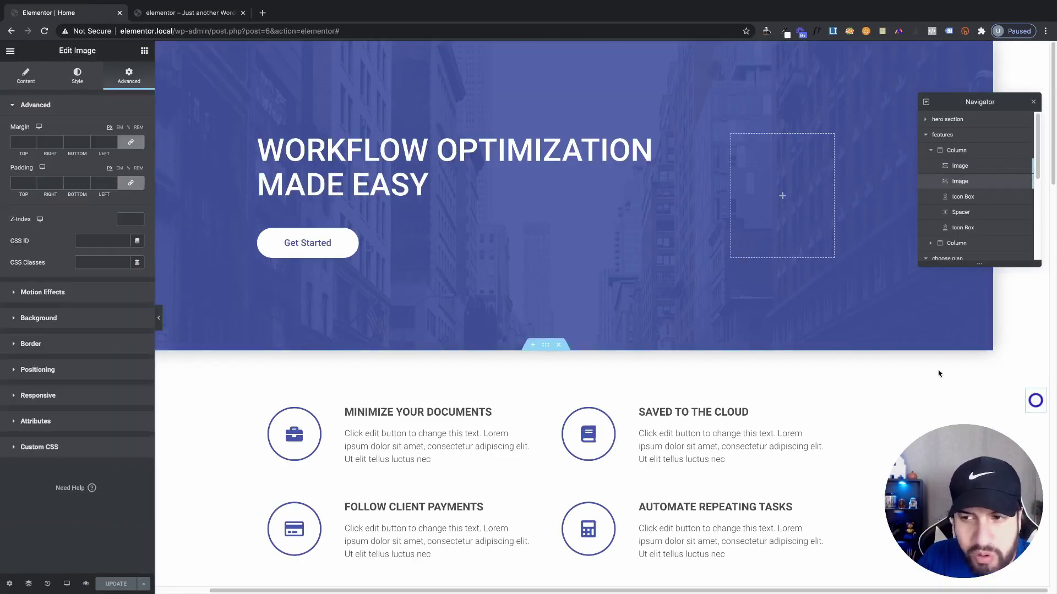
pyautogui.click(52, 395)
pyautogui.click(81, 209)
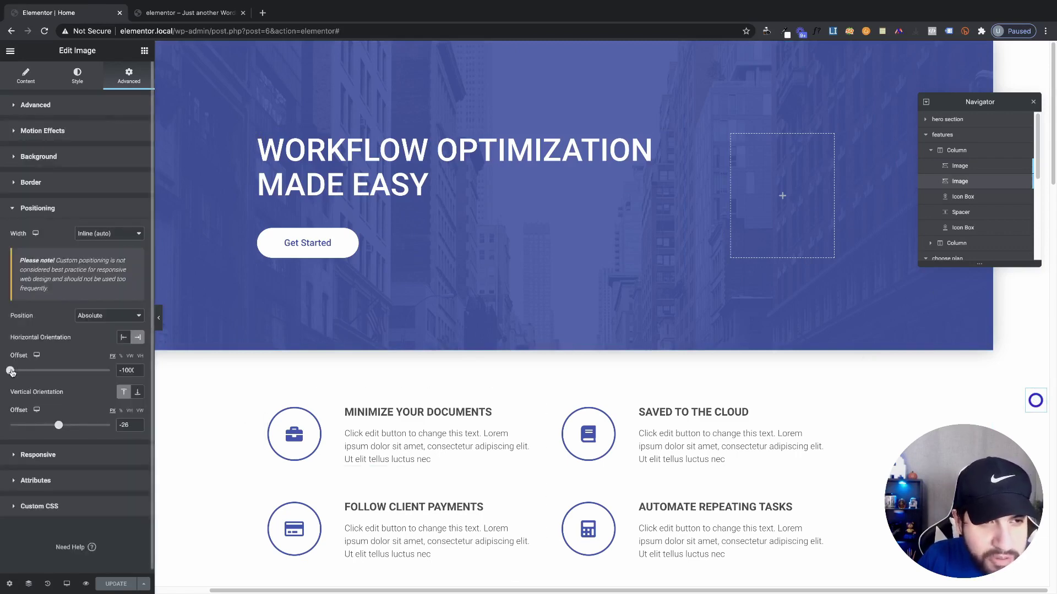
pyautogui.moveTo(11, 373); pyautogui.dragTo(13, 373)
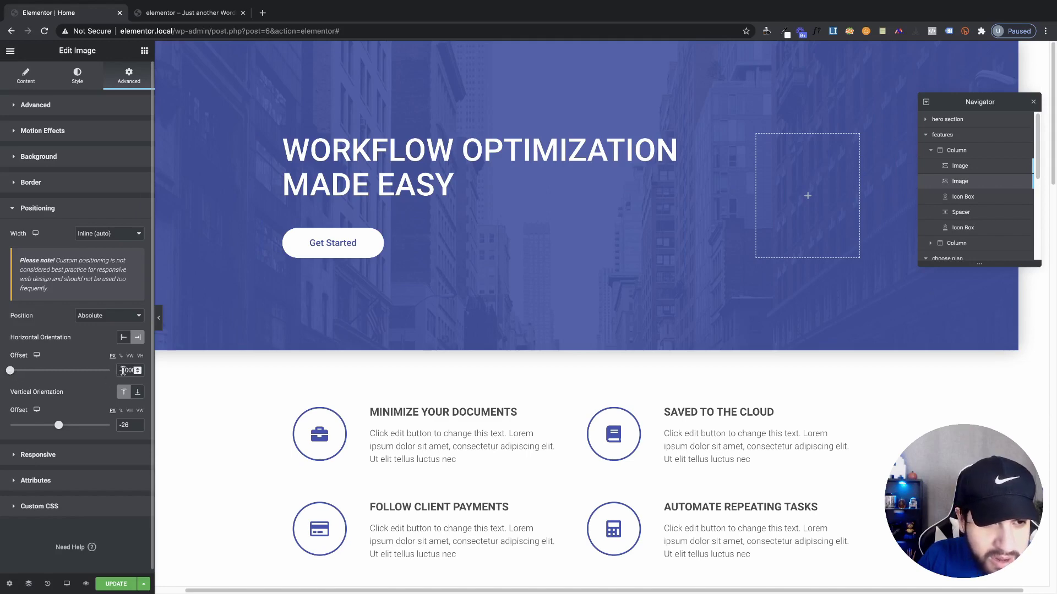
pyautogui.click(120, 357)
pyautogui.moveTo(59, 374); pyautogui.dragTo(2, 372)
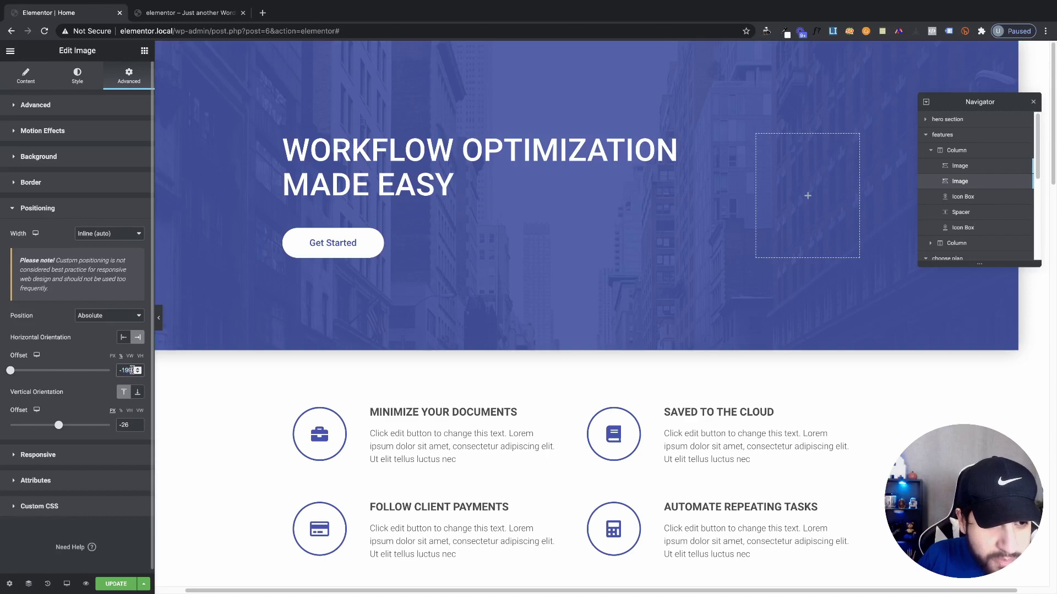
pyautogui.write('-300')
pyautogui.moveTo(635, 590); pyautogui.dragTo(855, 591)
pyautogui.hotkey('ctrl', 's')
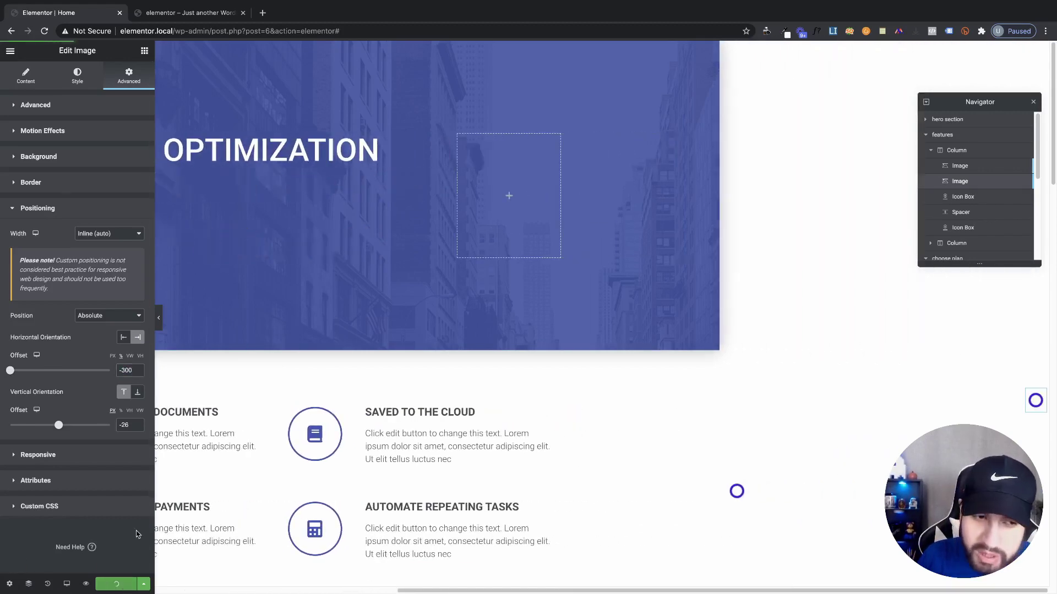
# - Examine the Home page preview sideways and down to the pricing plans to see how the offset ovals affect the page width
pyautogui.click(231, 14)
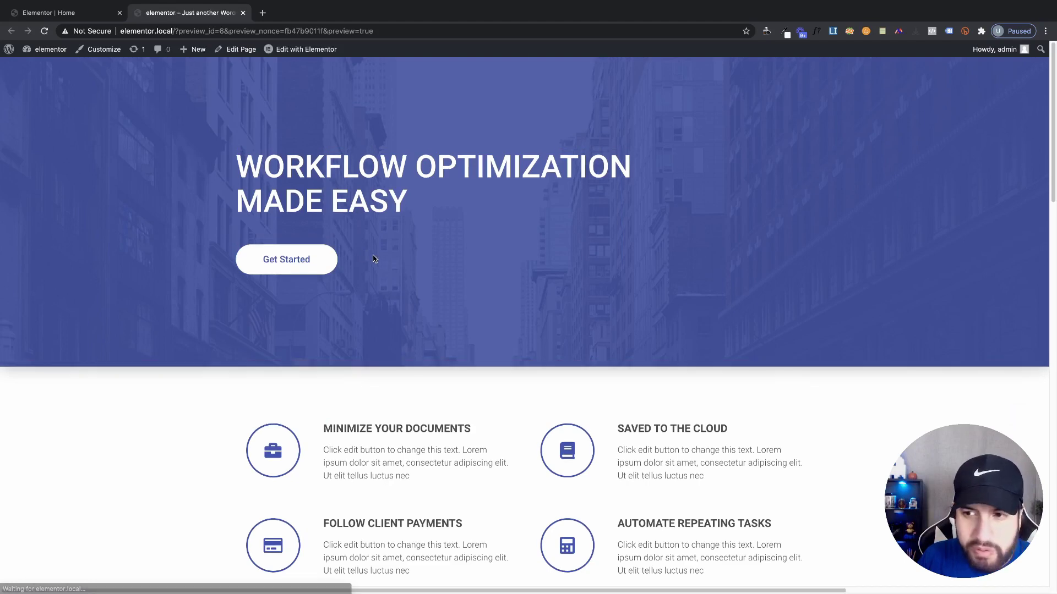
pyautogui.hscroll(5, 824, 568)
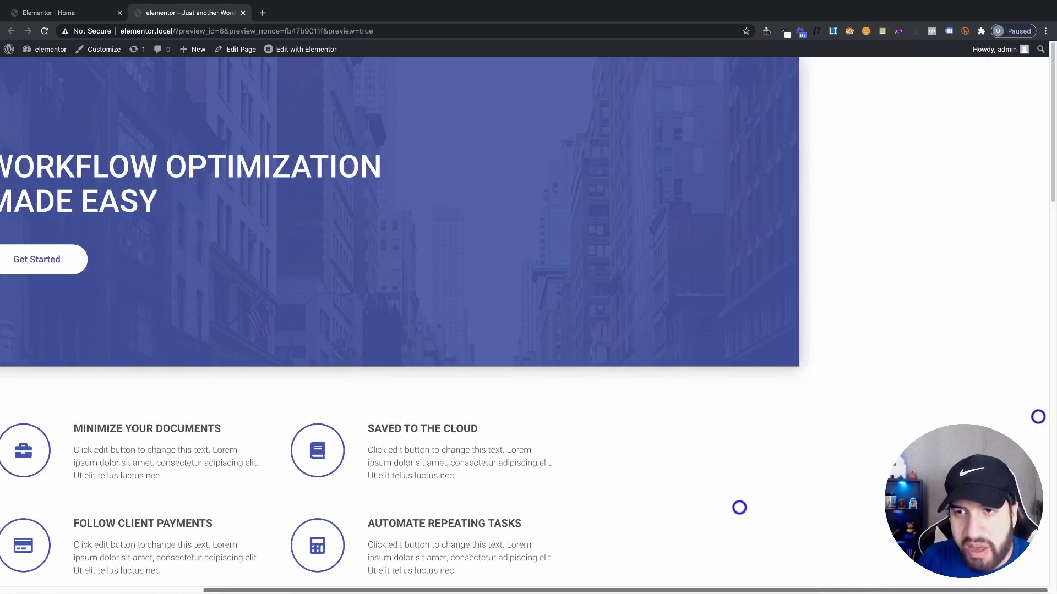
pyautogui.hscroll(5, 738, 504)
pyautogui.hscroll(-5, 738, 505)
pyautogui.hscroll(5, 738, 505)
pyautogui.hscroll(-10, 644, 454)
pyautogui.hscroll(5, 747, 507)
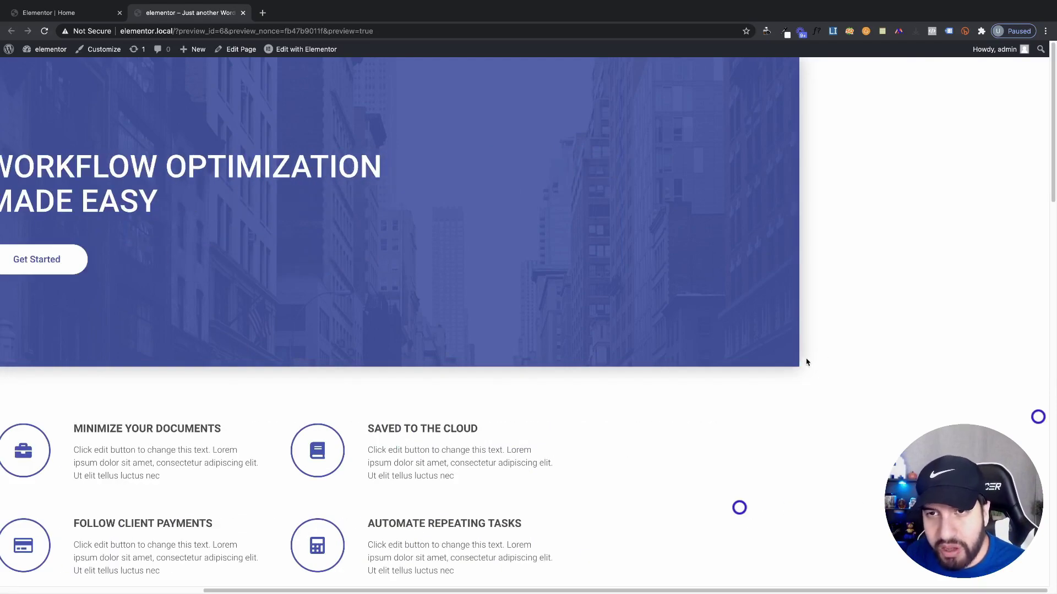
pyautogui.scroll(-15, 826, 380)
pyautogui.scroll(-5, 858, 399)
pyautogui.scroll(20, 868, 418)
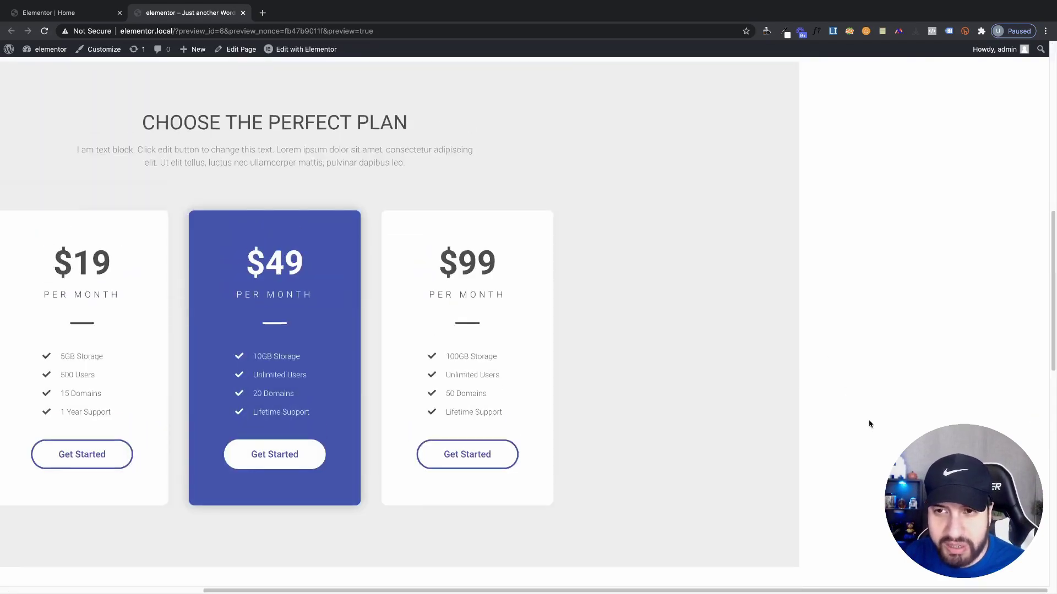
pyautogui.hscroll(-5, 738, 507)
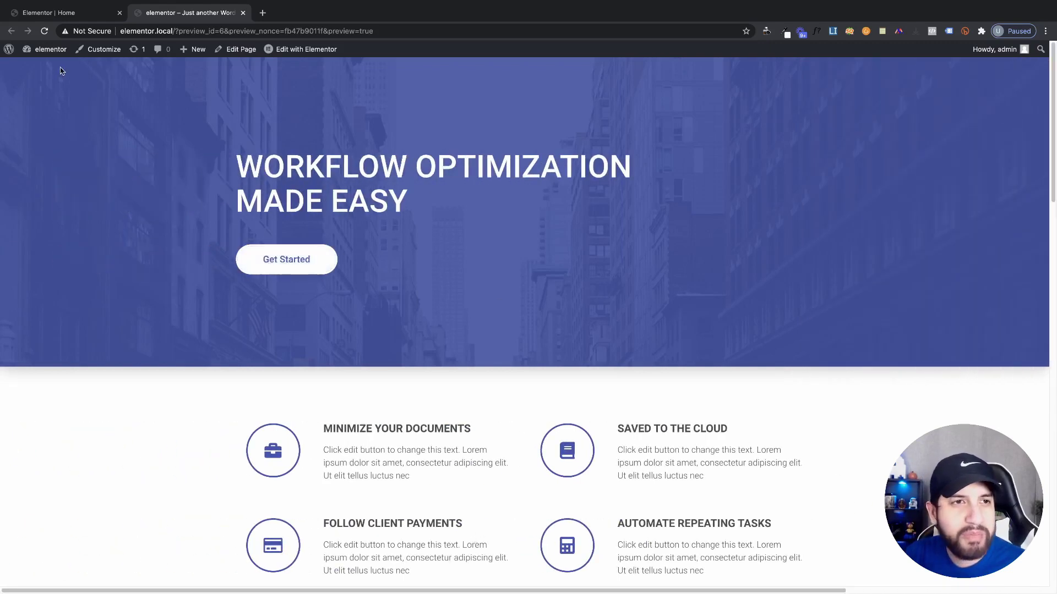
# - Set the features section's Overflow to Hidden and update the page
pyautogui.click(77, 15)
pyautogui.scroll(-3, 627, 337)
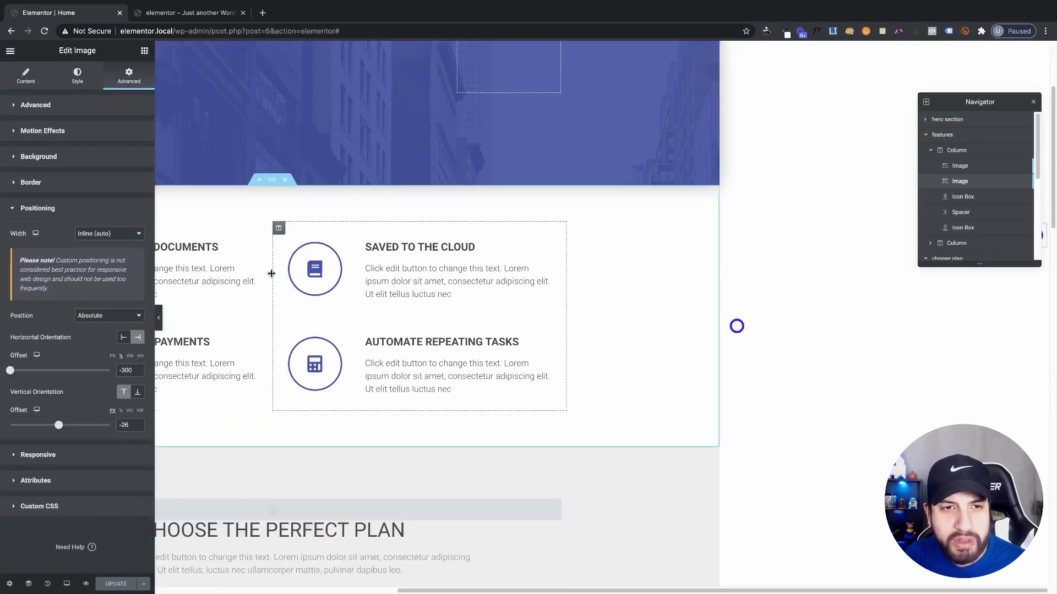
pyautogui.hscroll(-5, 605, 567)
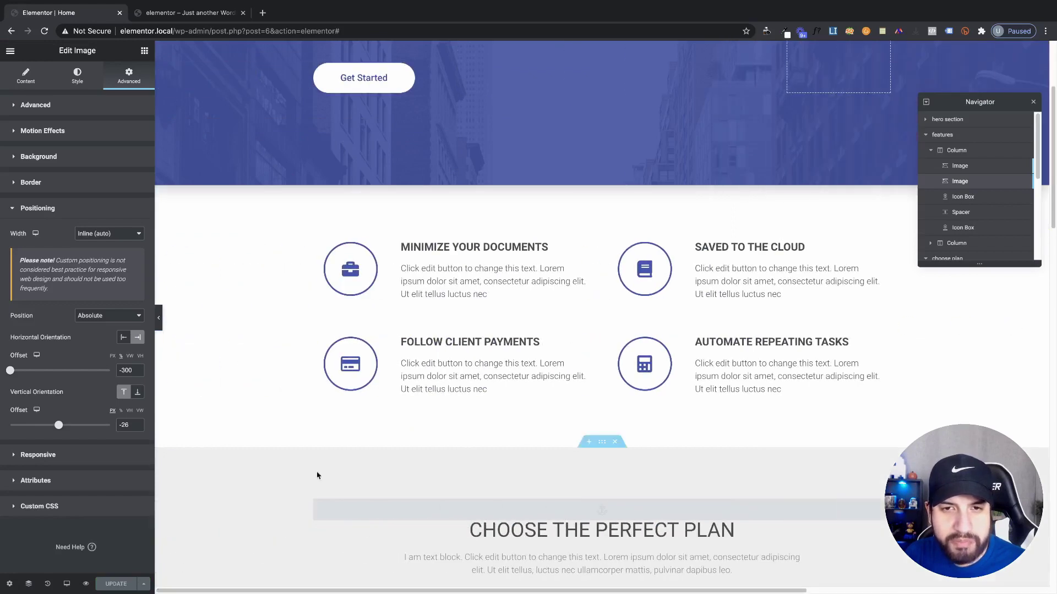
pyautogui.click(603, 181)
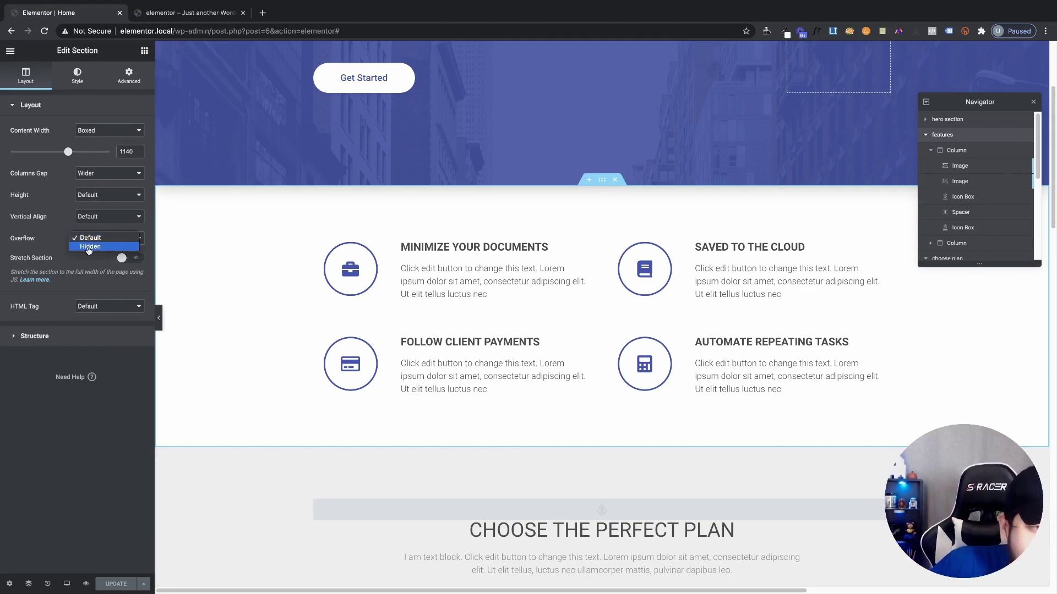
pyautogui.click(88, 247)
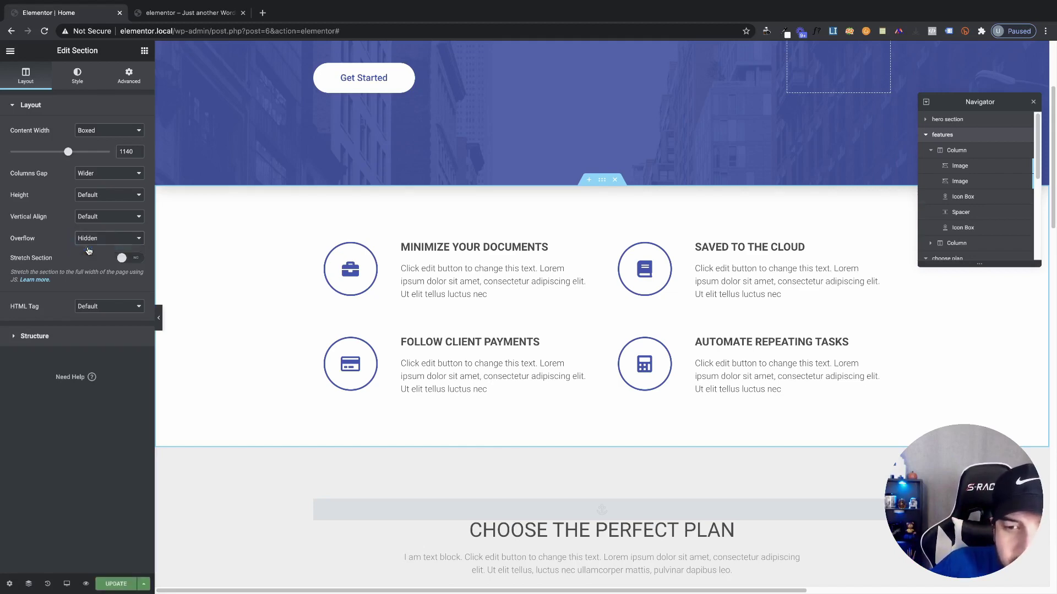
pyautogui.moveTo(475, 591); pyautogui.dragTo(352, 590)
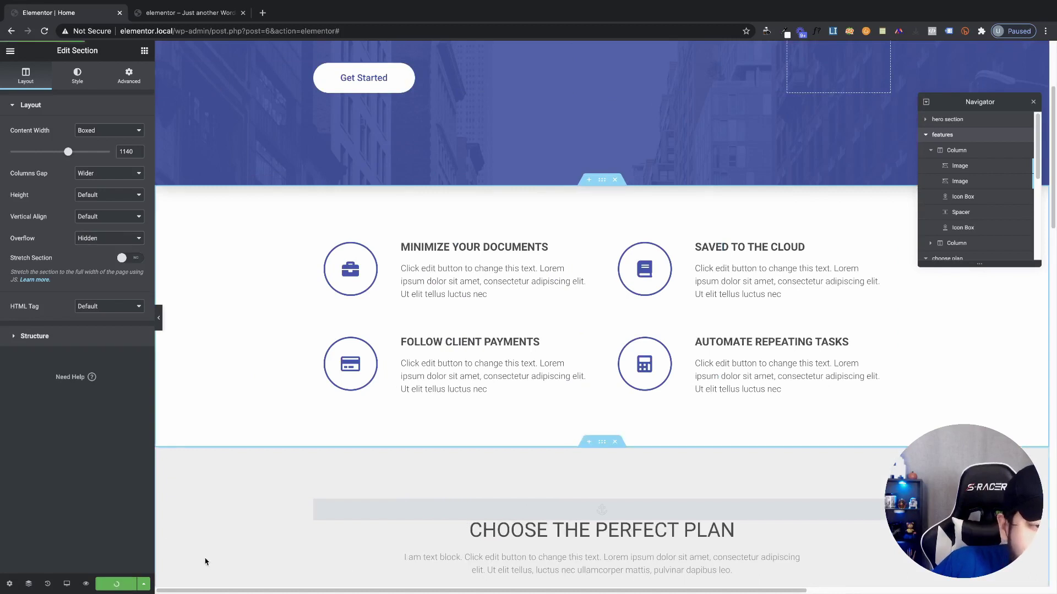
# - Check the page width and the oval images in the Home page preview with the section overflow hidden
pyautogui.click(198, 15)
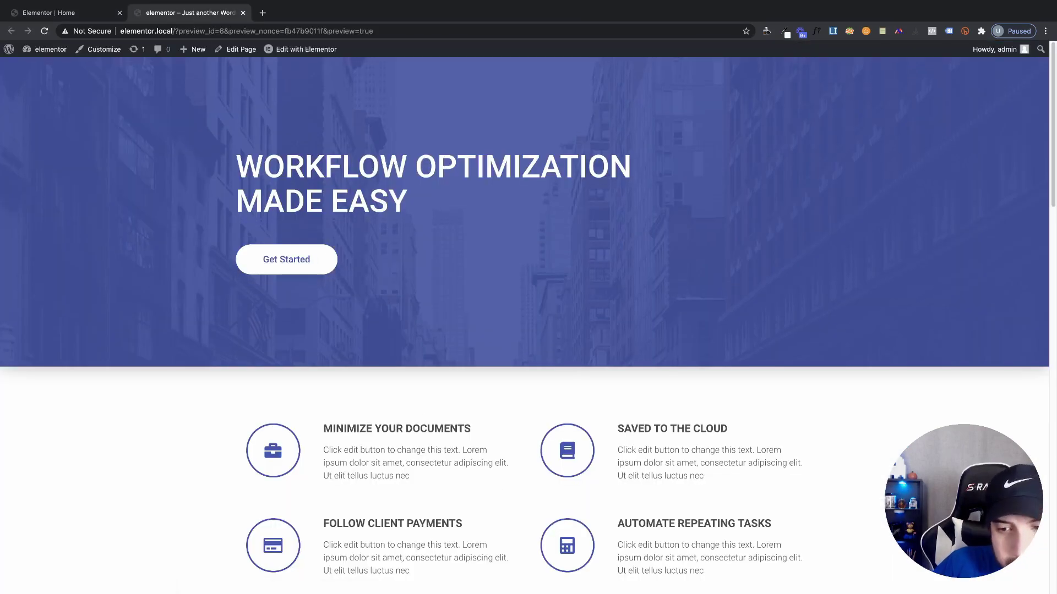
pyautogui.scroll(-20, 737, 526)
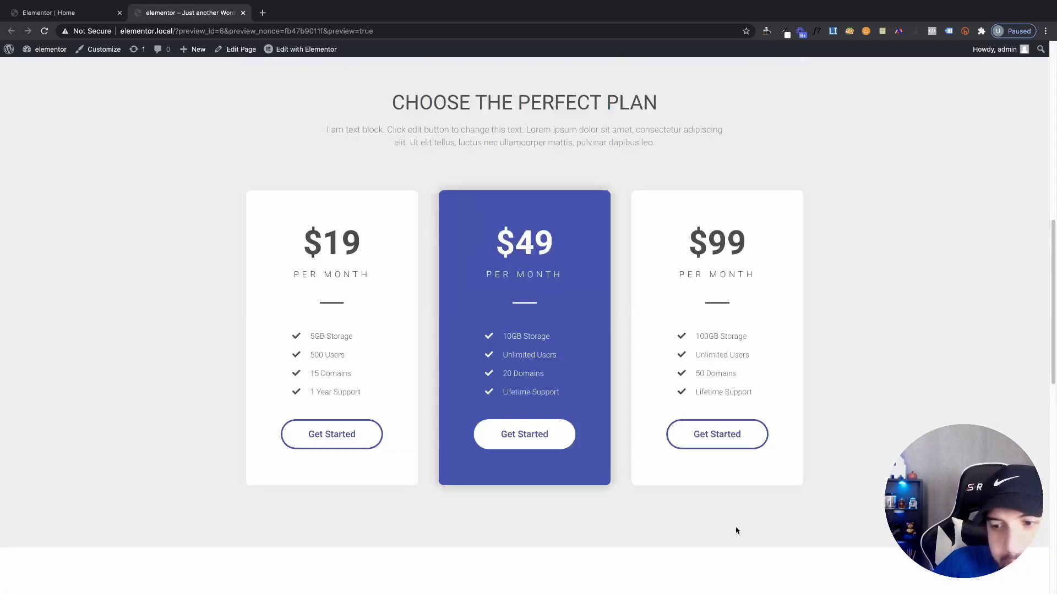
pyautogui.scroll(20, 737, 528)
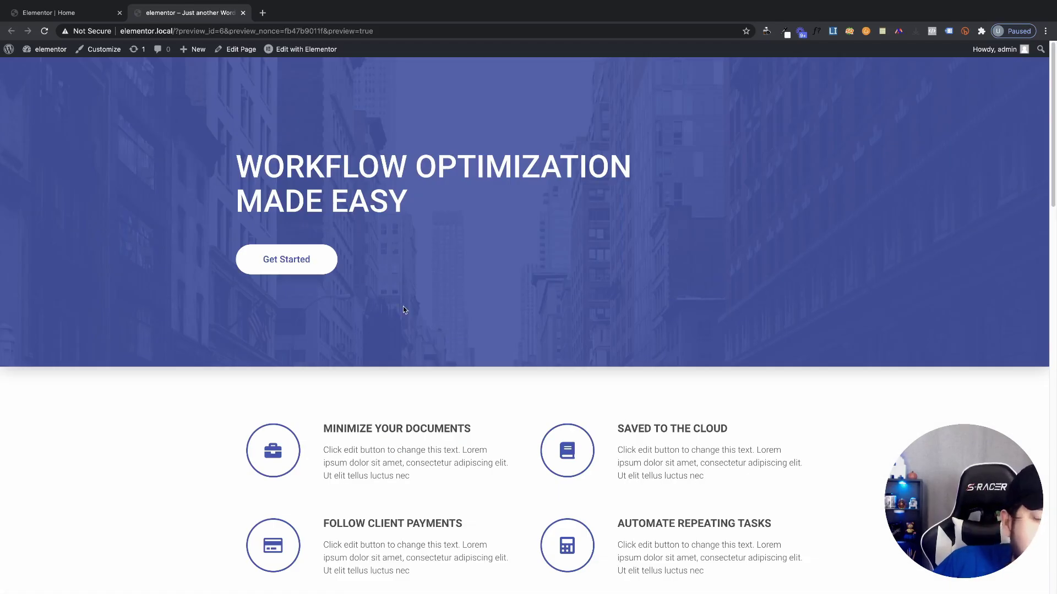
pyautogui.scroll(-12, 628, 390)
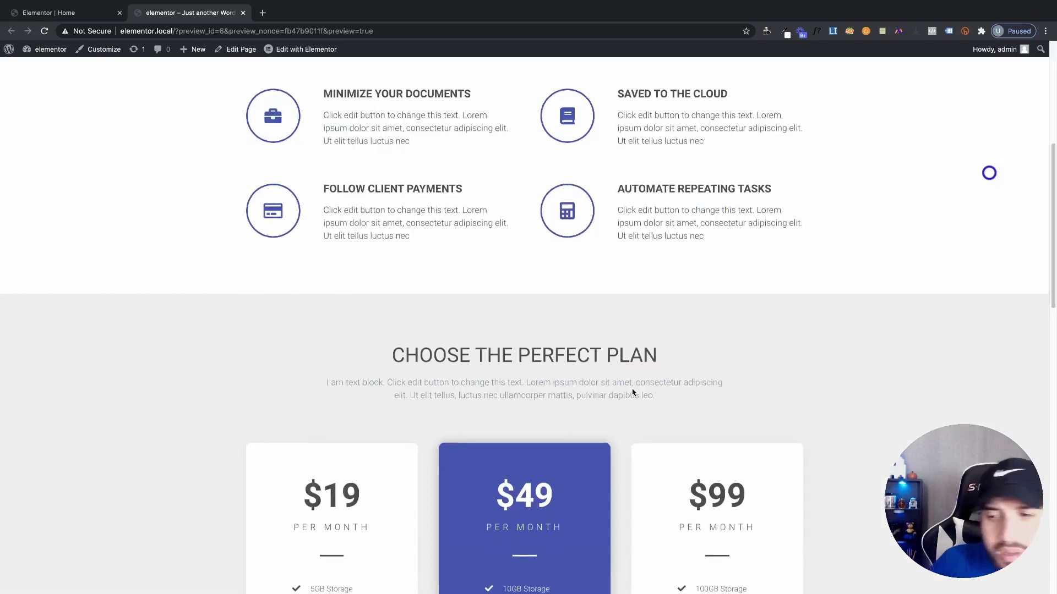
pyautogui.scroll(9, 628, 389)
pyautogui.scroll(1, 627, 389)
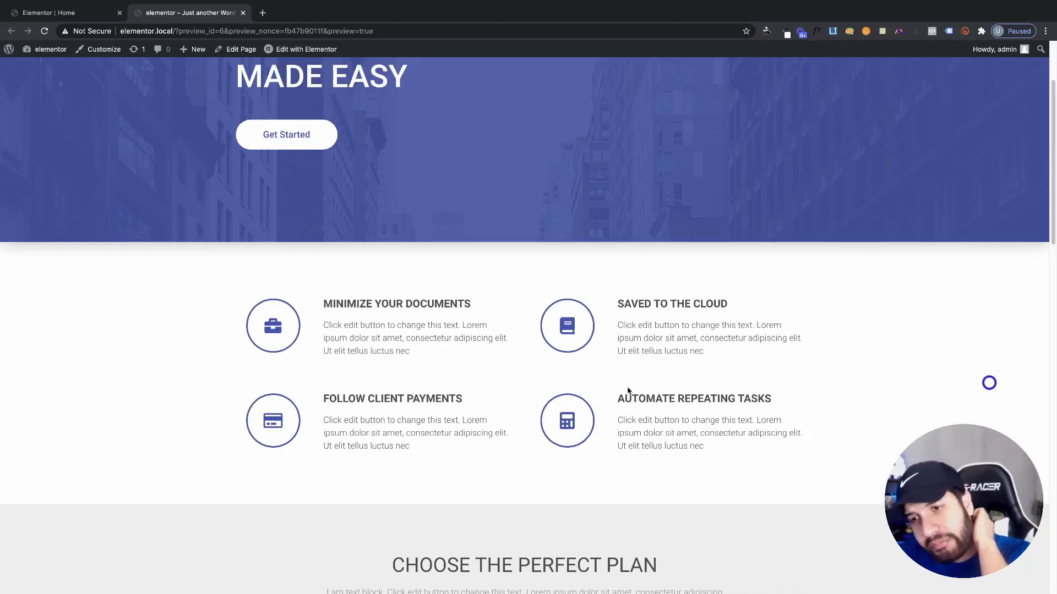
# - Restore the features section's Overflow to Default, update the page and check the preview for sideways scrolling
pyautogui.click(44, 12)
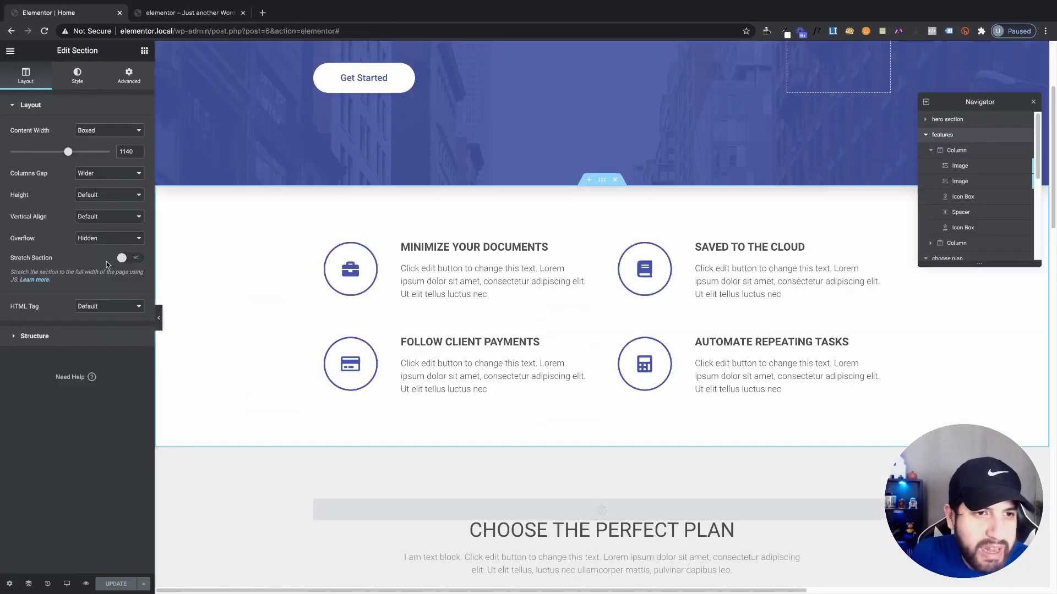
pyautogui.click(96, 230)
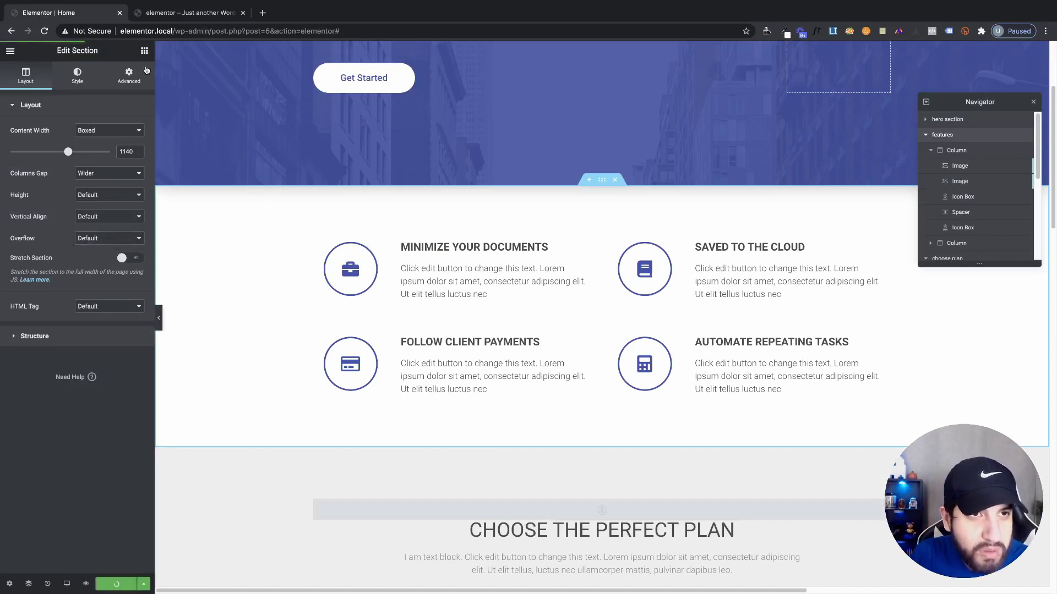
pyautogui.click(187, 13)
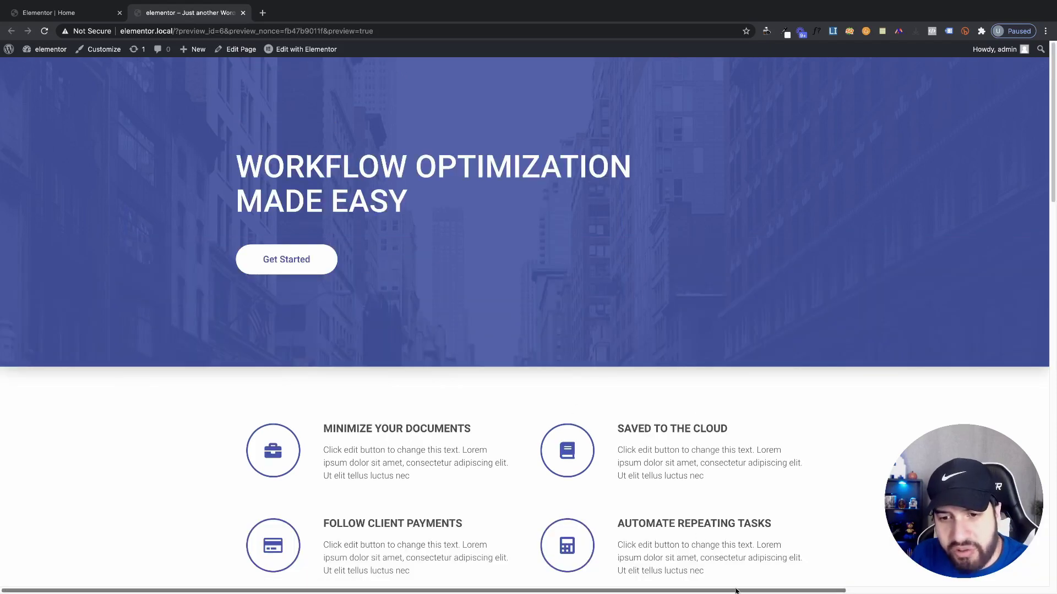
pyautogui.hscroll(5, 738, 506)
pyautogui.hscroll(-5, 760, 568)
pyautogui.hscroll(5, 738, 507)
pyautogui.hscroll(-5, 265, 237)
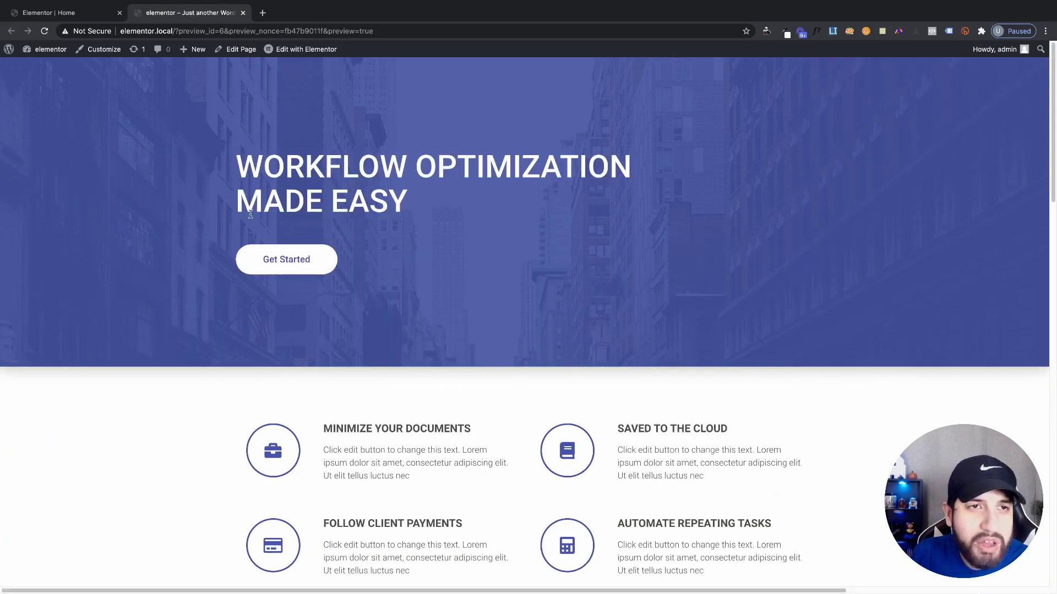
# - Set the original oval image's horizontal offset to about -744 px
pyautogui.click(60, 12)
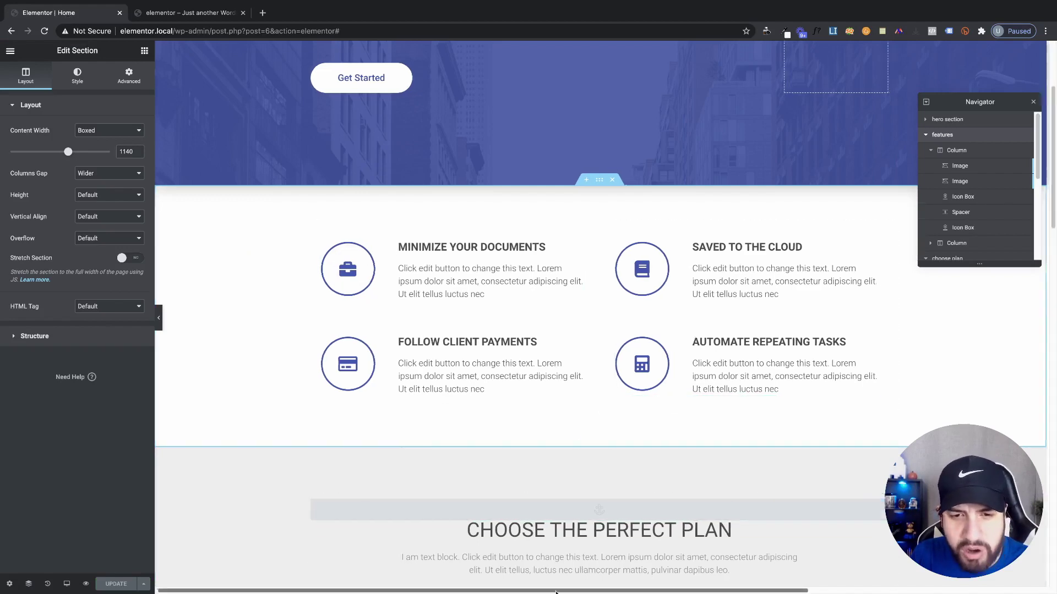
pyautogui.hscroll(5, 737, 326)
pyautogui.hscroll(-5, 737, 326)
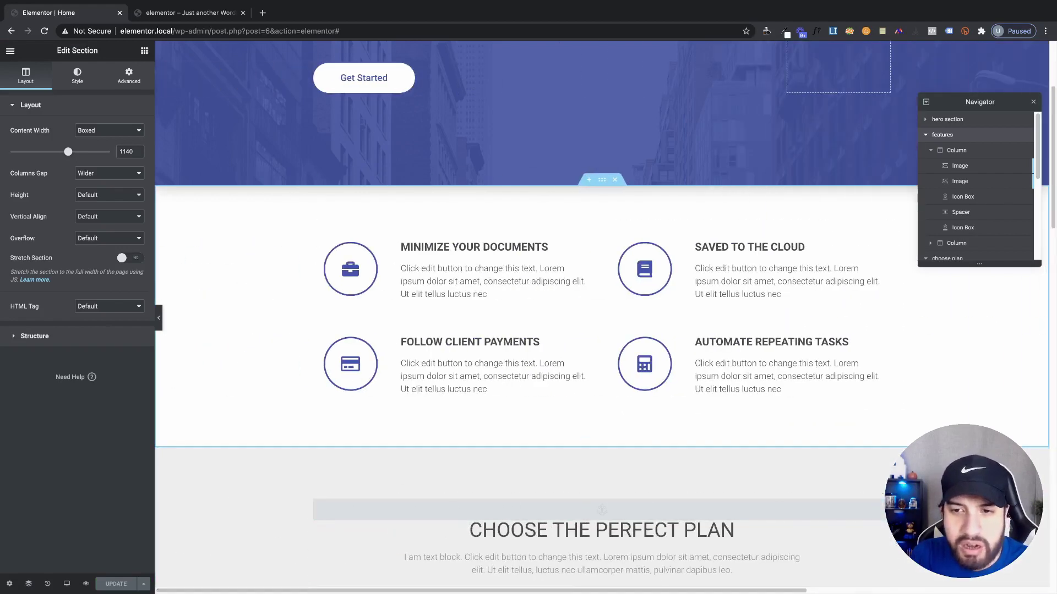
pyautogui.hscroll(5, 737, 326)
pyautogui.click(737, 323)
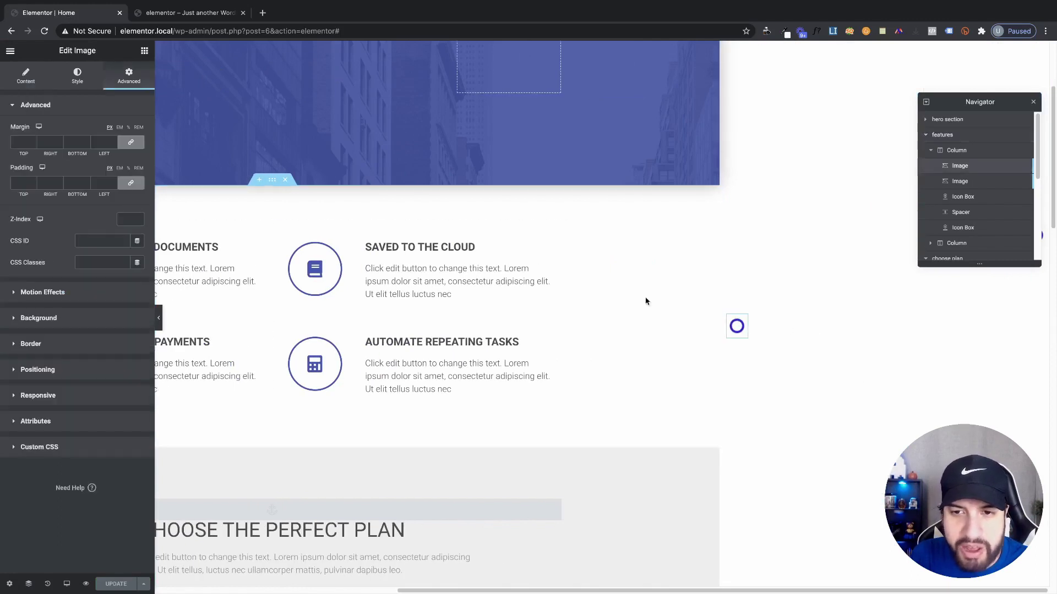
pyautogui.click(56, 368)
pyautogui.moveTo(14, 374); pyautogui.dragTo(24, 375)
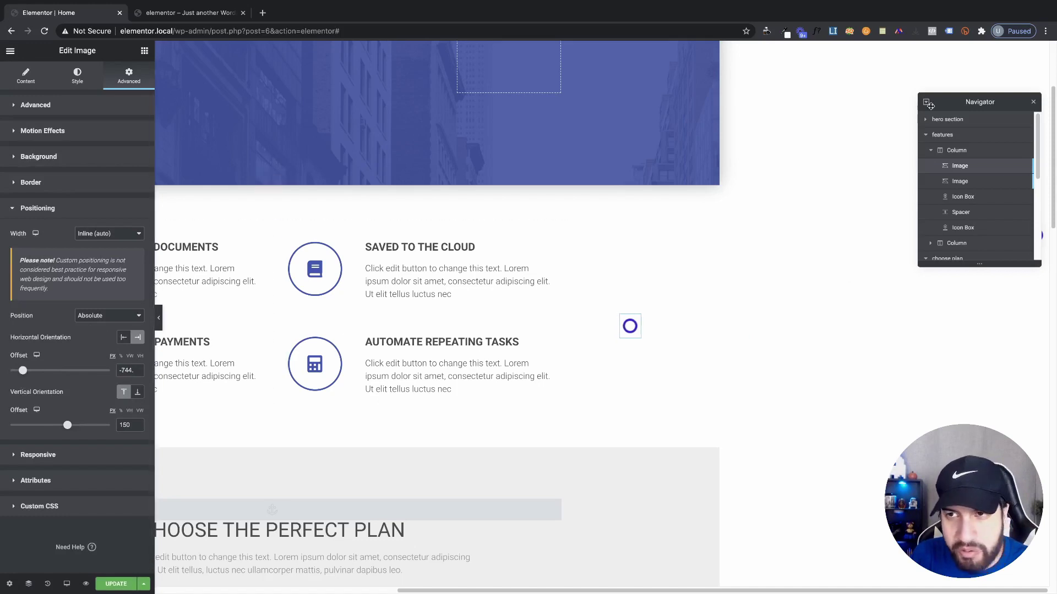
# - Move the duplicate oval image to a vertical offset of -16 px and a horizontal offset of about -161%, and update the page
pyautogui.moveTo(955, 103); pyautogui.dragTo(843, 100)
pyautogui.moveTo(1034, 231)
pyautogui.mouseDown()
pyautogui.moveTo(997, 241)
pyautogui.moveTo(1035, 238)
pyautogui.mouseUp()
pyautogui.click(67, 584)
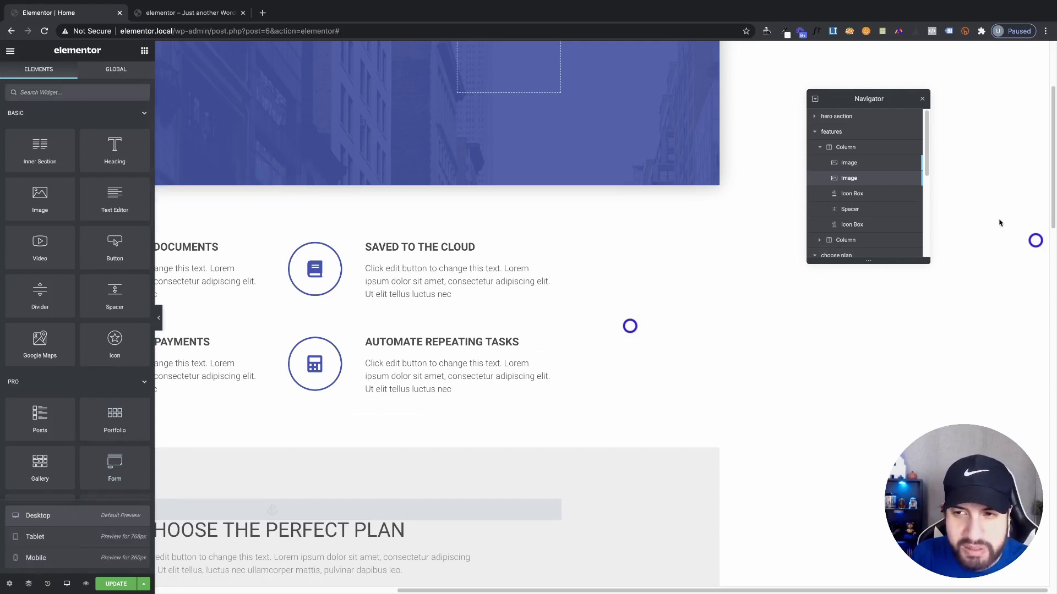
pyautogui.click(1035, 240)
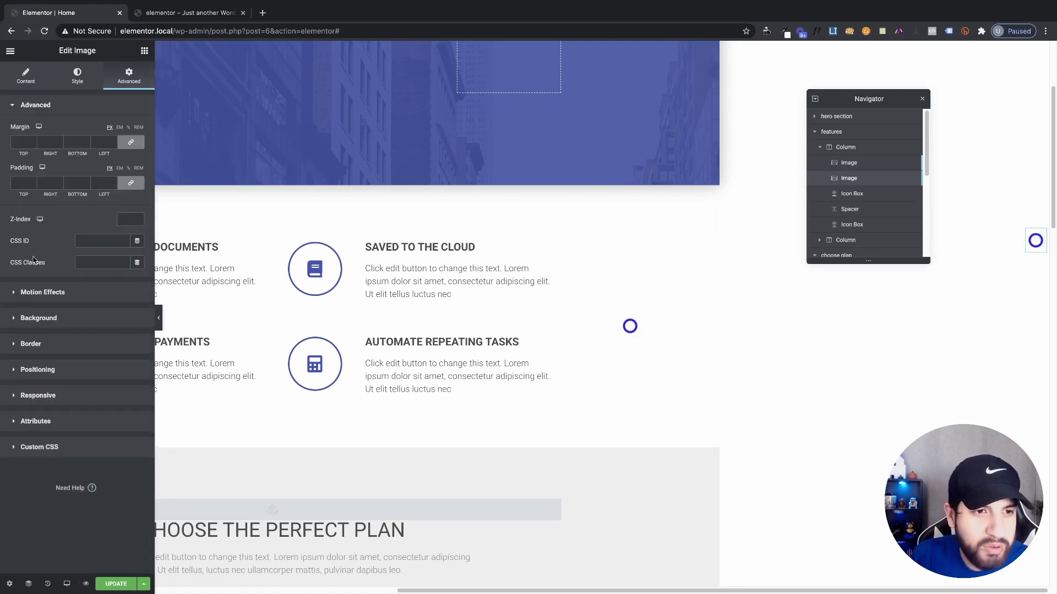
pyautogui.click(49, 369)
pyautogui.moveTo(11, 374); pyautogui.dragTo(21, 374)
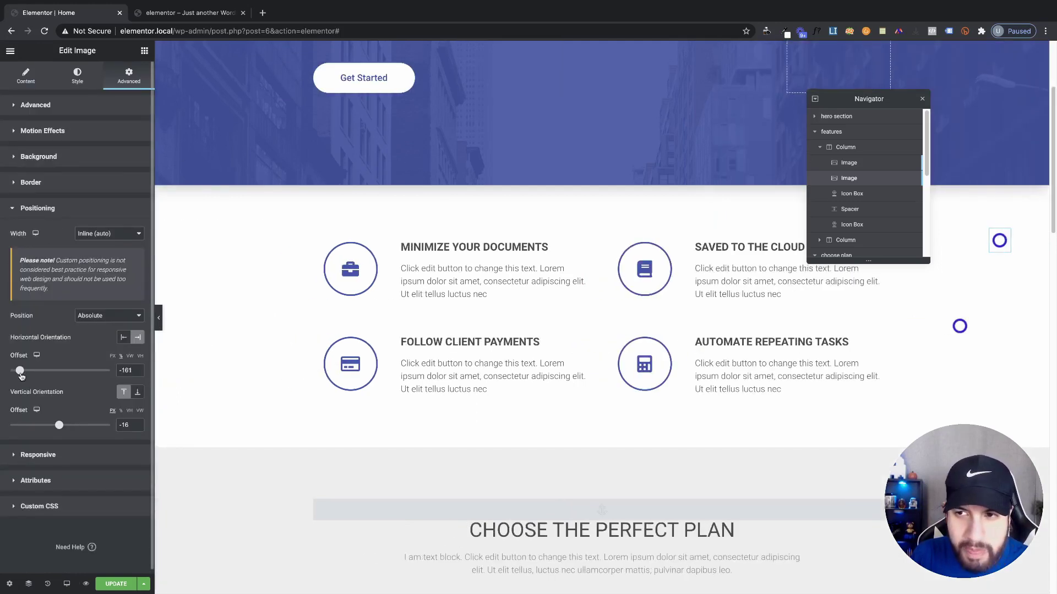
pyautogui.click(116, 584)
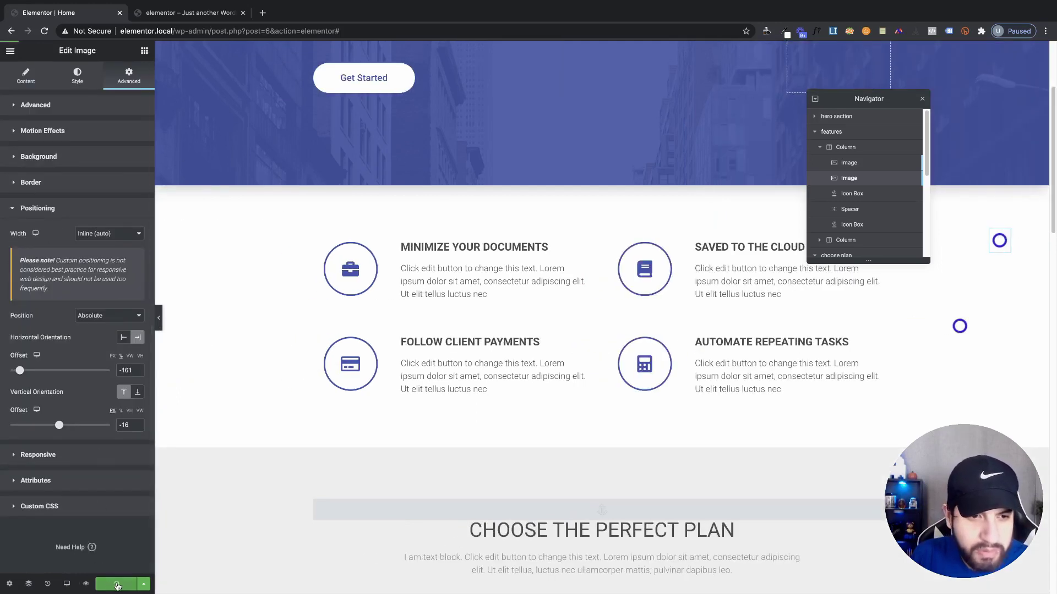
# - Examine the repositioned oval images beside the features section in the Home page preview
pyautogui.click(86, 584)
pyautogui.click(184, 17)
pyautogui.rightClick(704, 237)
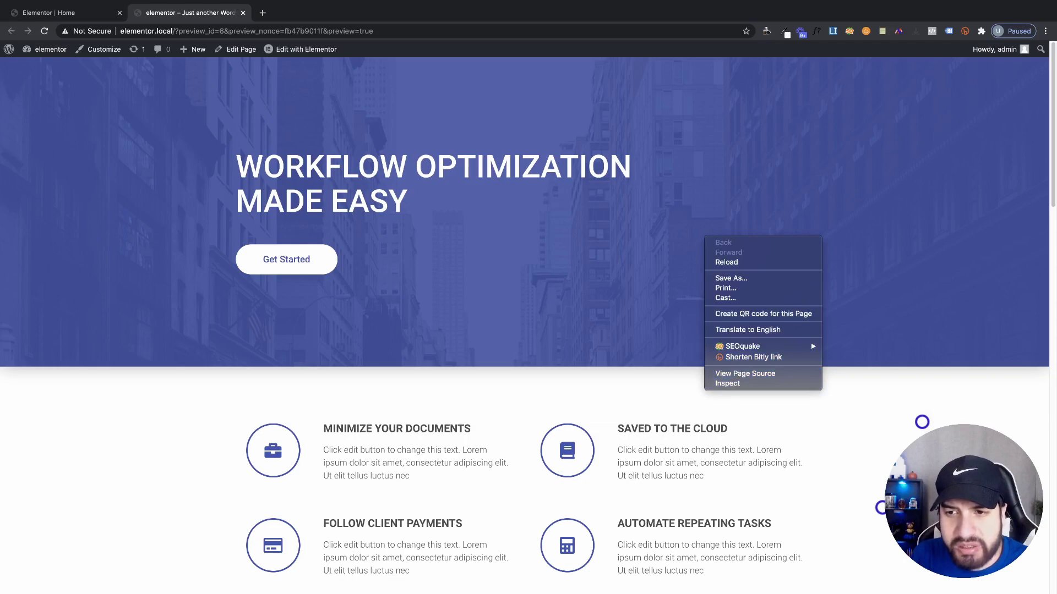
pyautogui.press('Escape')
pyautogui.scroll(-10, 835, 378)
pyautogui.scroll(10, 835, 377)
pyautogui.scroll(-4, 875, 399)
pyautogui.scroll(-1, 876, 398)
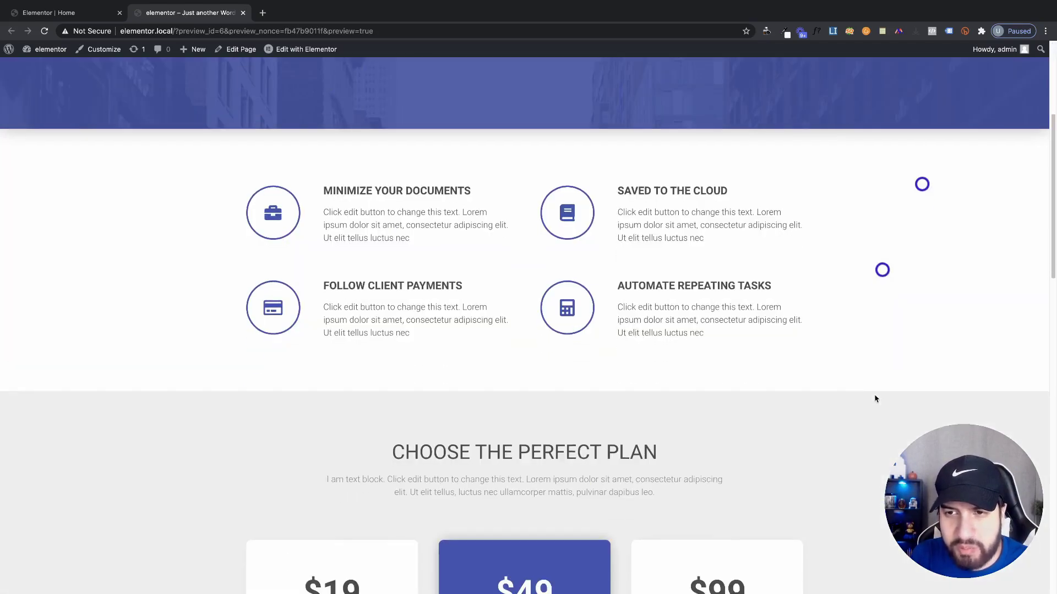
pyautogui.scroll(-3, 368, 292)
pyautogui.scroll(10, 786, 304)
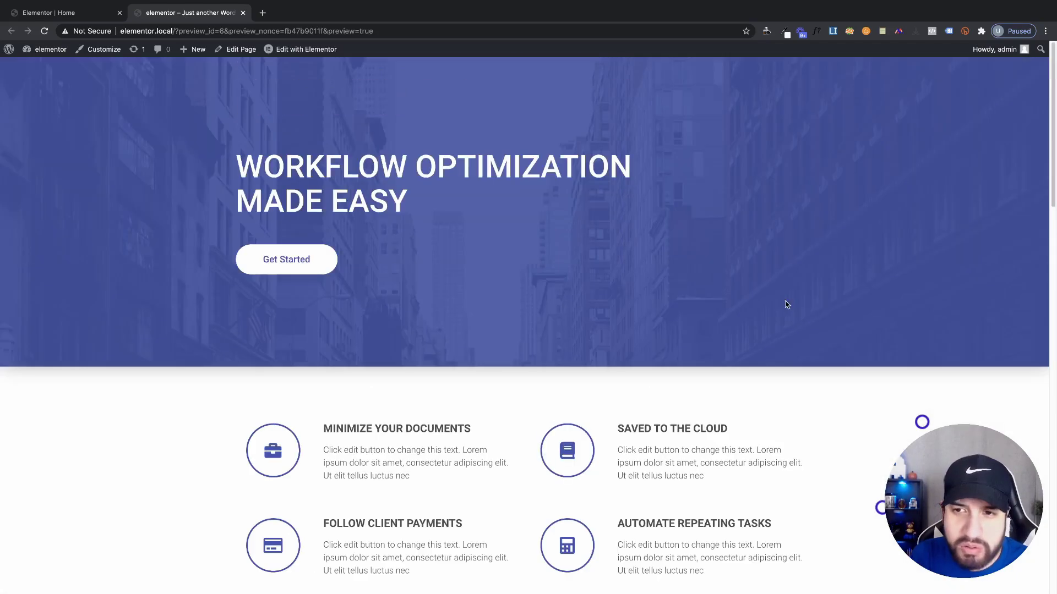
# - Inspect the Home page preview in the browser's developer tools and enlarge the responsive viewport to a height of about 814 px
pyautogui.rightClick(882, 246)
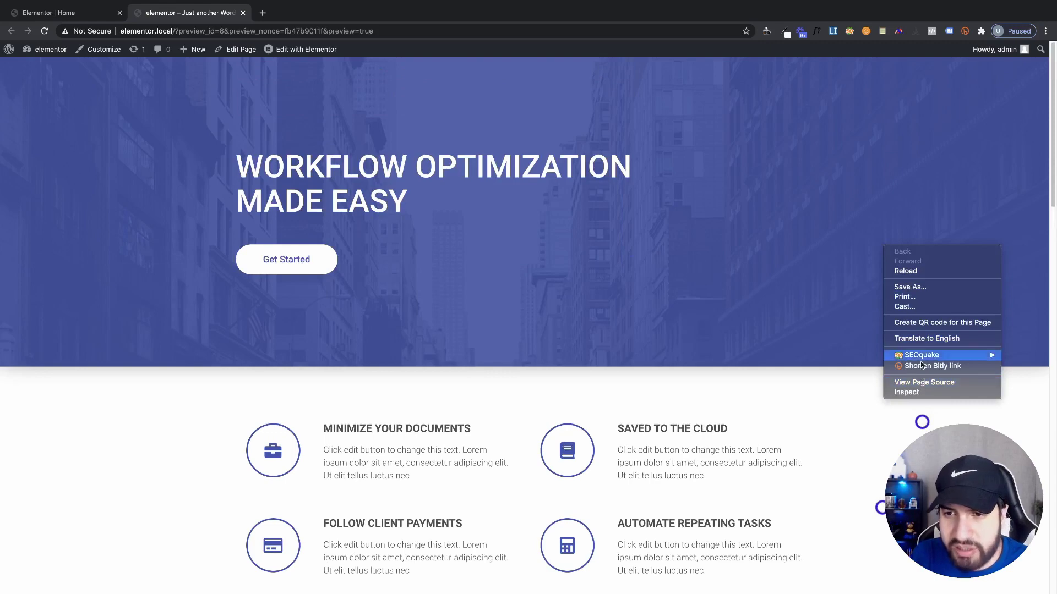
pyautogui.click(925, 392)
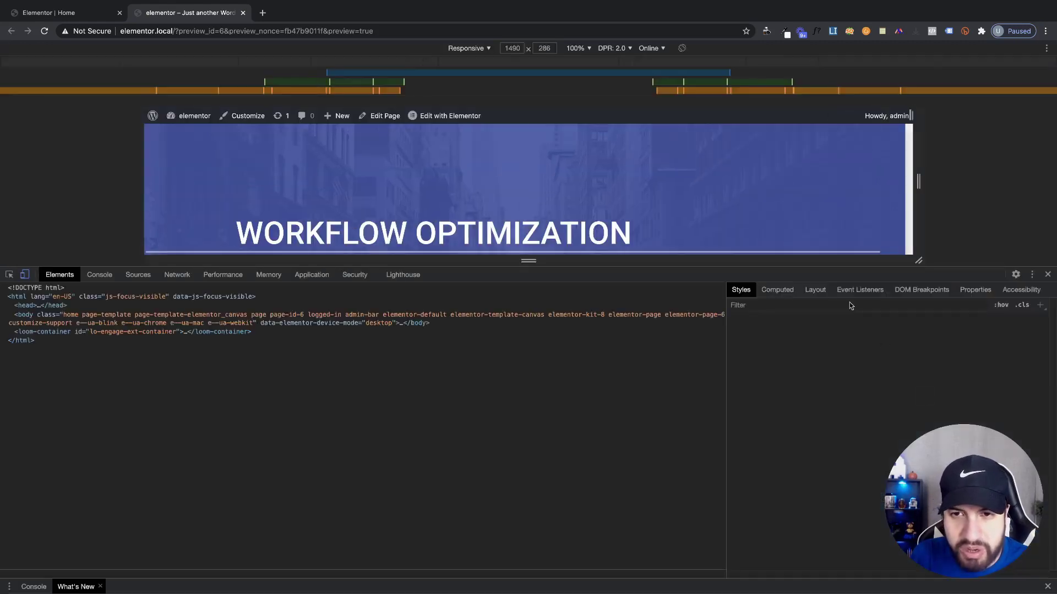
pyautogui.moveTo(907, 261); pyautogui.dragTo(858, 538)
pyautogui.scroll(-3, 793, 260)
pyautogui.scroll(-4, 793, 261)
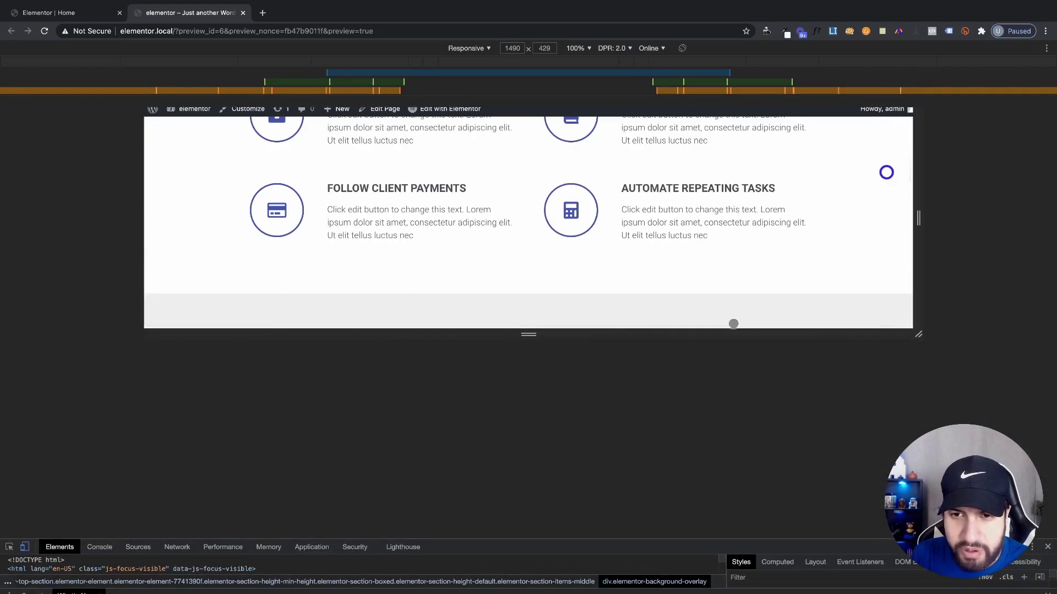
pyautogui.moveTo(733, 335); pyautogui.dragTo(747, 532)
pyautogui.scroll(-1, 762, 340)
pyautogui.scroll(4, 761, 340)
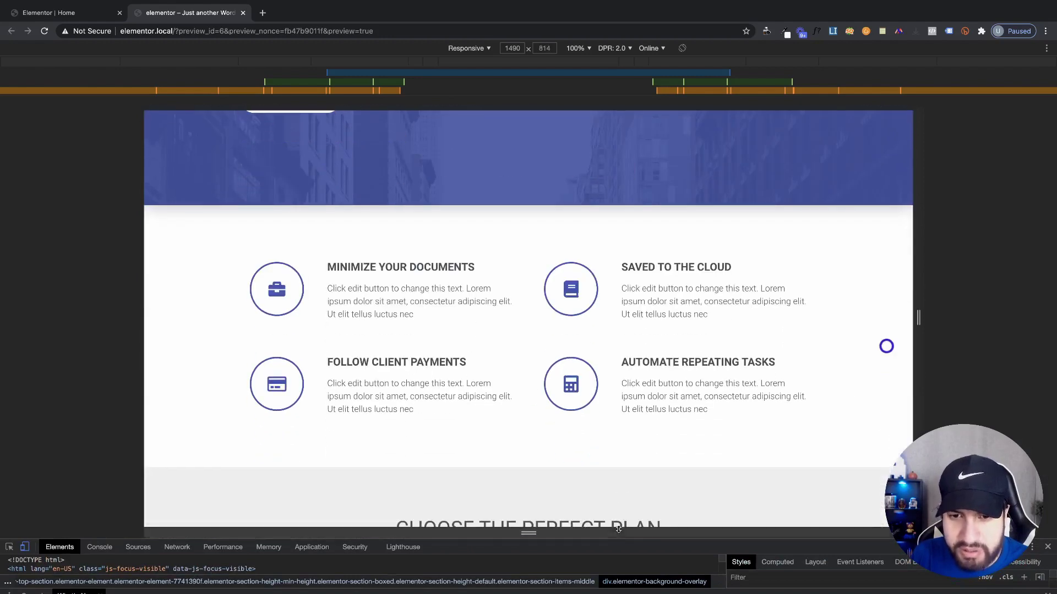
# - Narrow the responsive viewport to a width of about 1080 px and check the page for horizontal overflow
pyautogui.moveTo(925, 385); pyautogui.dragTo(827, 380)
pyautogui.scroll(-9, 721, 322)
pyautogui.scroll(9, 729, 314)
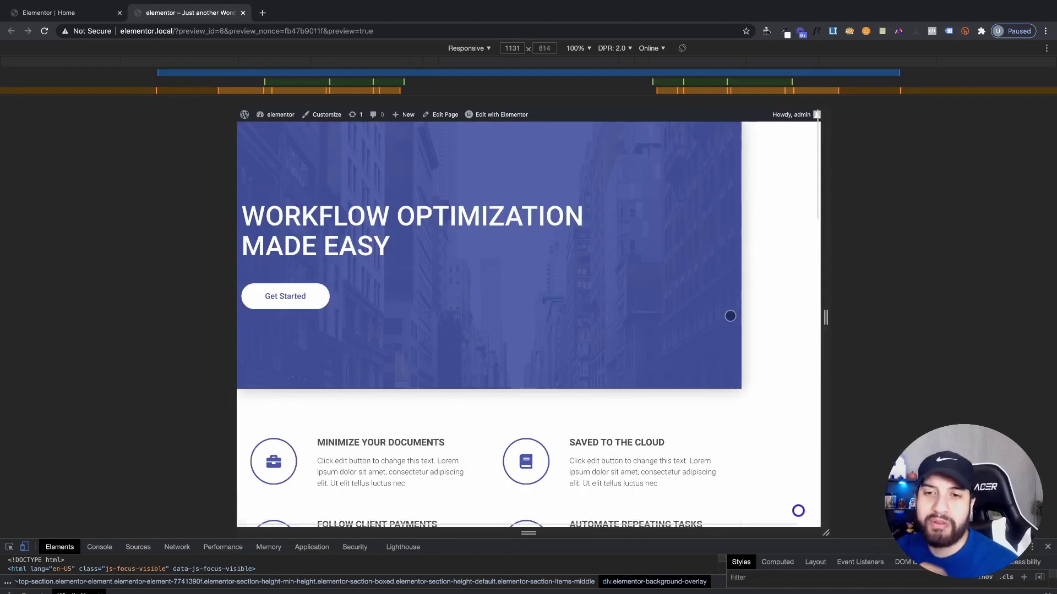
pyautogui.scroll(-6, 738, 311)
pyautogui.scroll(-6, 775, 317)
pyautogui.scroll(12, 783, 312)
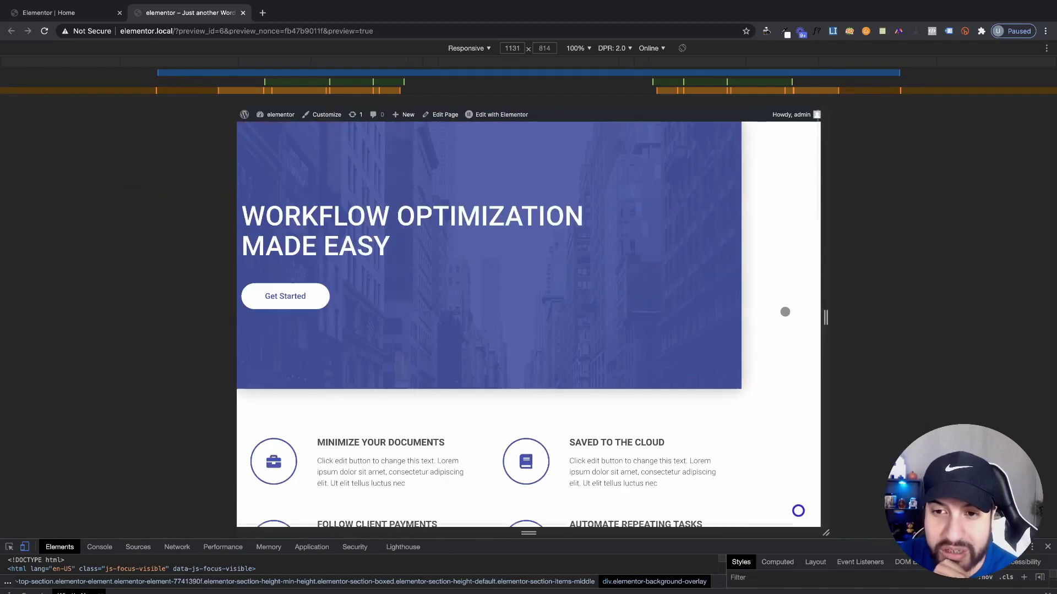
pyautogui.moveTo(824, 313)
pyautogui.mouseDown()
pyautogui.moveTo(821, 302)
pyautogui.moveTo(784, 297)
pyautogui.moveTo(843, 300)
pyautogui.moveTo(713, 289)
pyautogui.moveTo(868, 305)
pyautogui.moveTo(811, 303)
pyautogui.mouseUp()
# - Set the features section's Overflow to Hidden in the Elementor editor and update the page
pyautogui.click(92, 14)
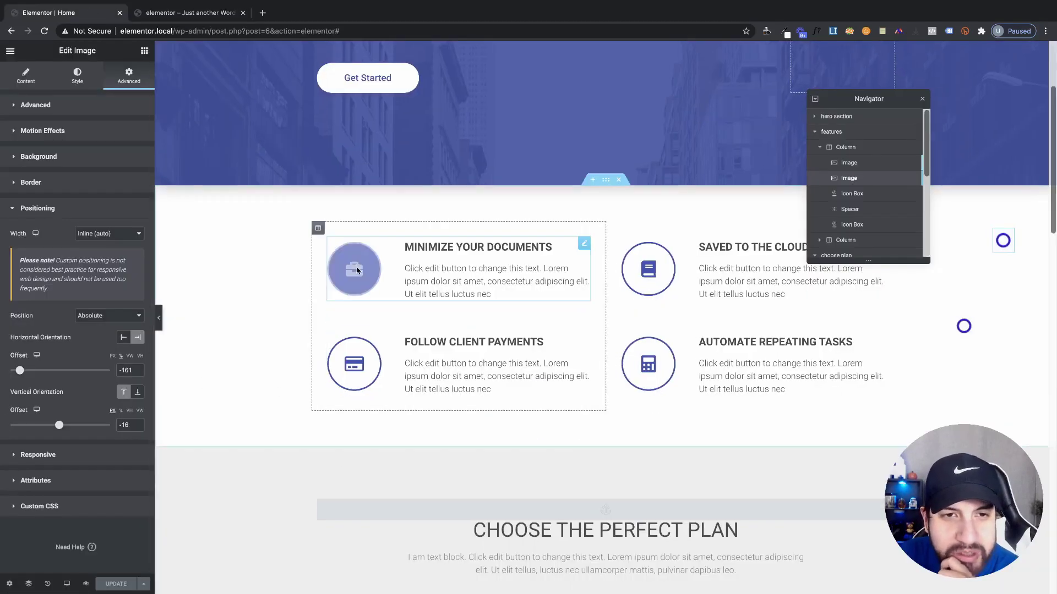
pyautogui.click(605, 181)
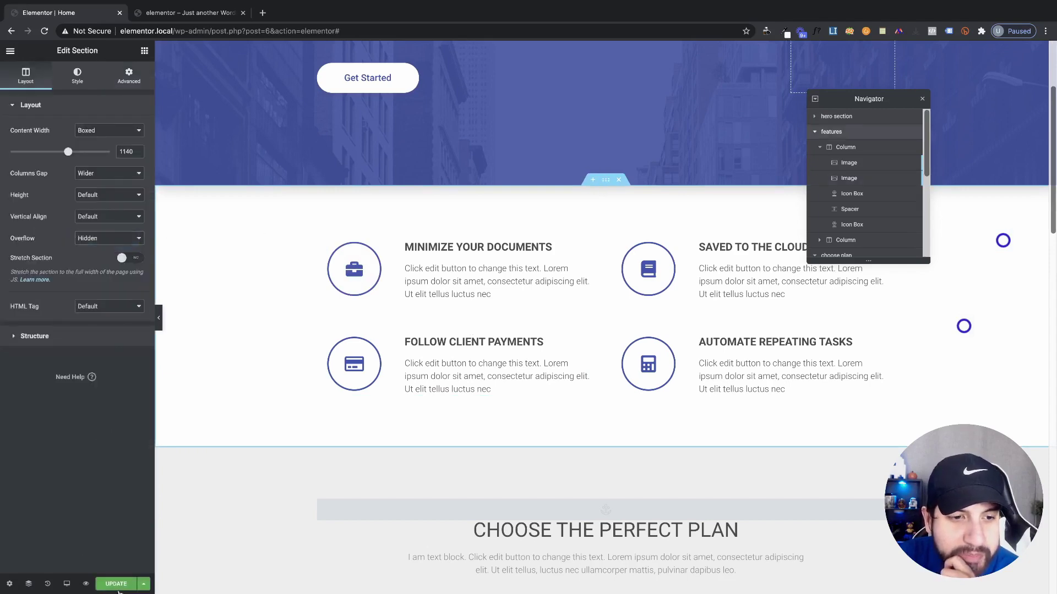
# - Reload the Home page preview and check the narrowed layout for overflow around the hero and features sections
pyautogui.click(195, 12)
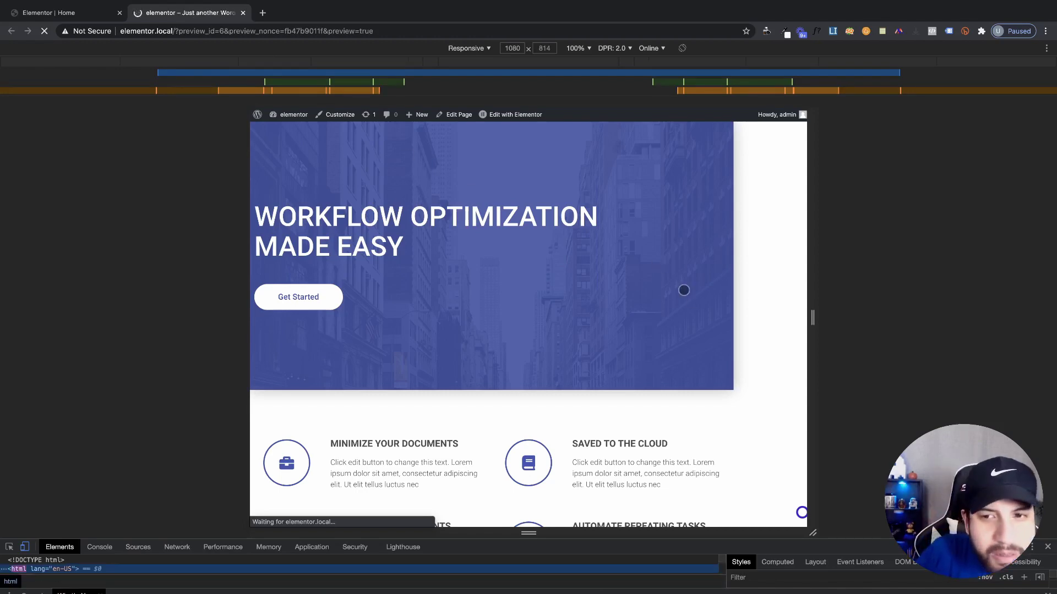
pyautogui.scroll(-15, 747, 323)
pyautogui.scroll(15, 754, 328)
pyautogui.scroll(-10, 792, 328)
pyautogui.scroll(5, 785, 334)
pyautogui.scroll(4, 790, 335)
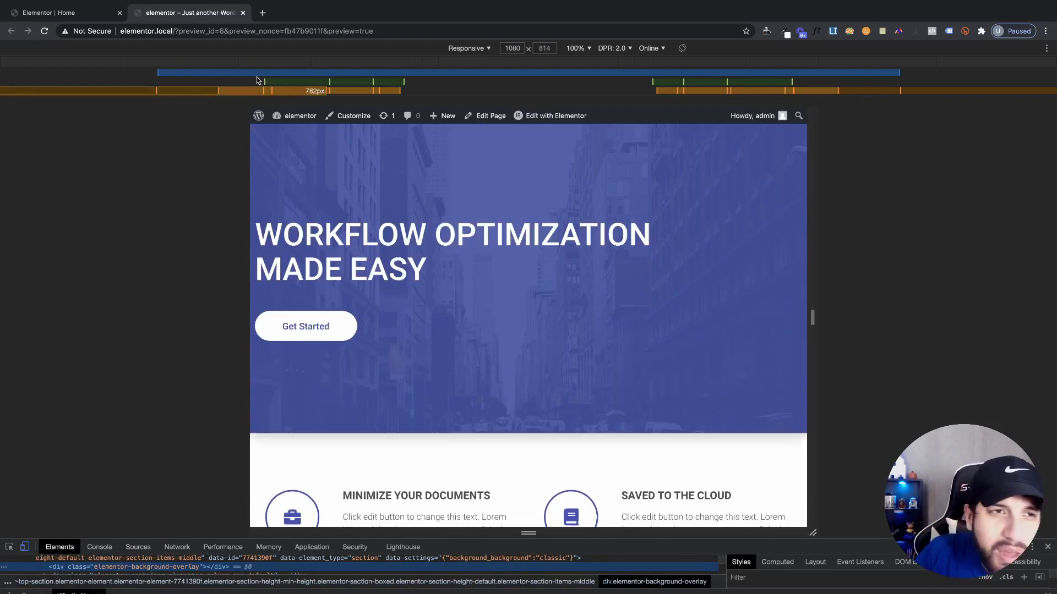
# - Return to the Elementor editor, set the features section's Overflow back to Default and update the page
pyautogui.click(80, 7)
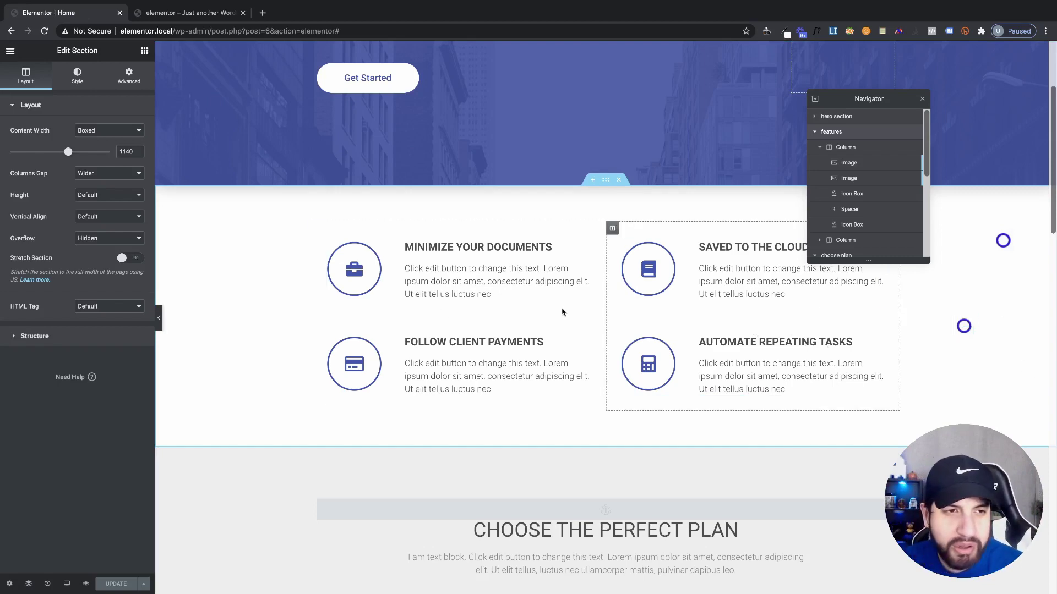
pyautogui.scroll(-1, 790, 377)
pyautogui.scroll(-1, 859, 388)
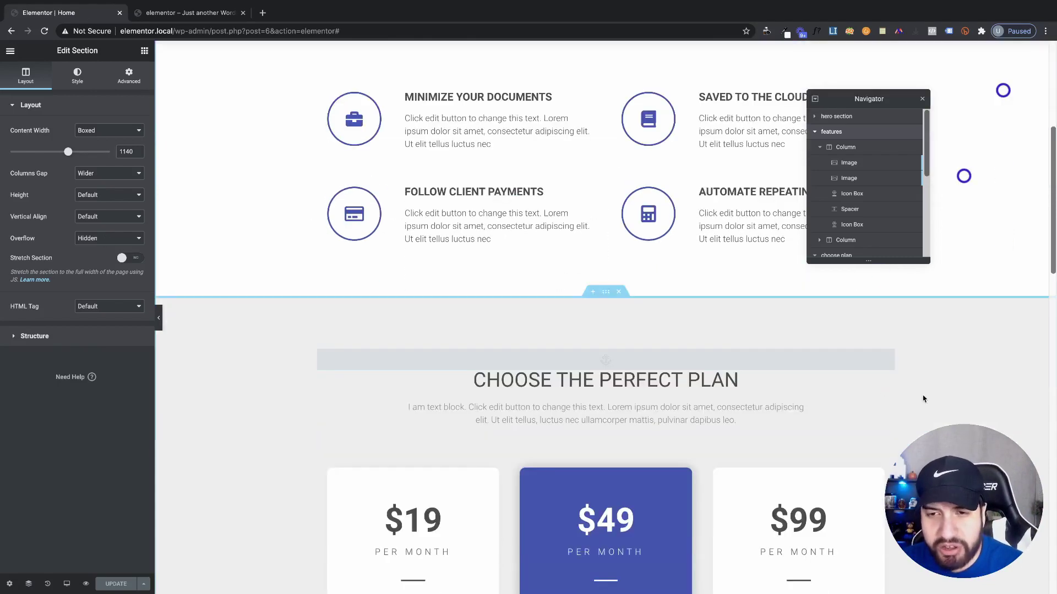
pyautogui.scroll(3, 935, 405)
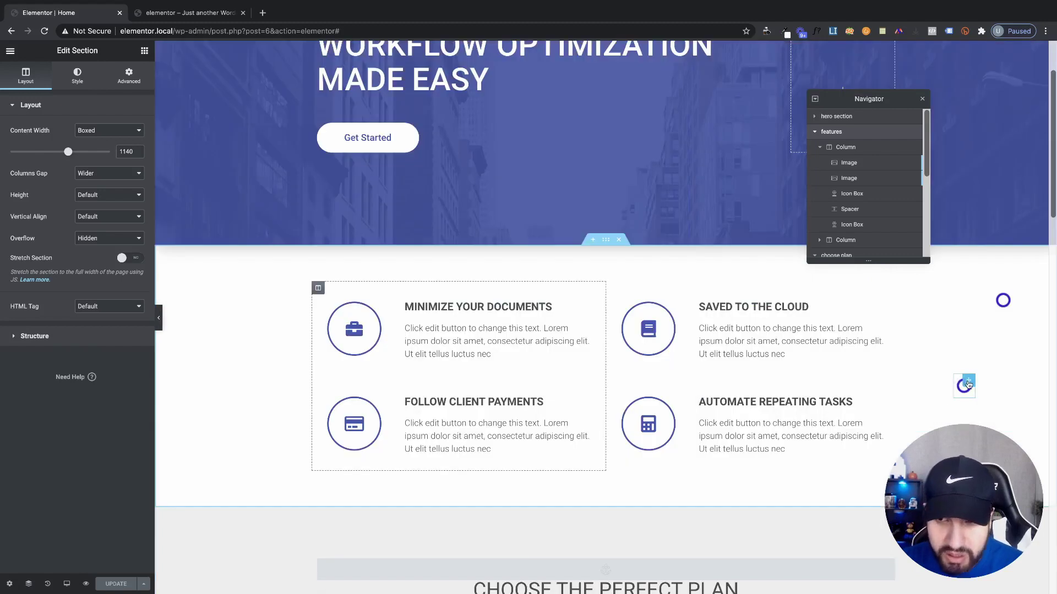
pyautogui.click(96, 240)
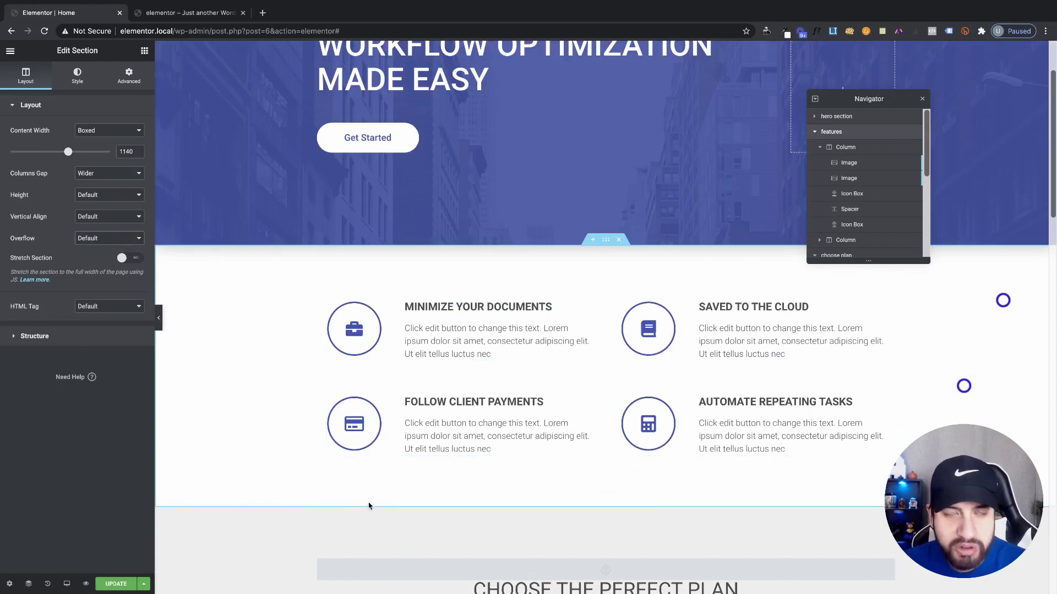
pyautogui.click(108, 582)
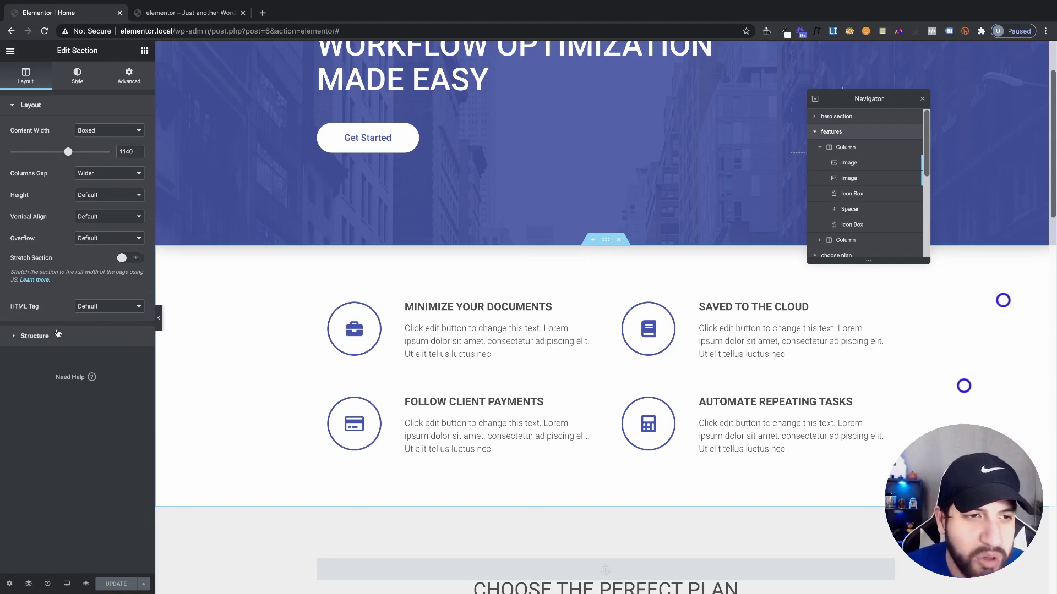
# - Open the Elementor editor's main menu with the site-wide settings
pyautogui.click(10, 51)
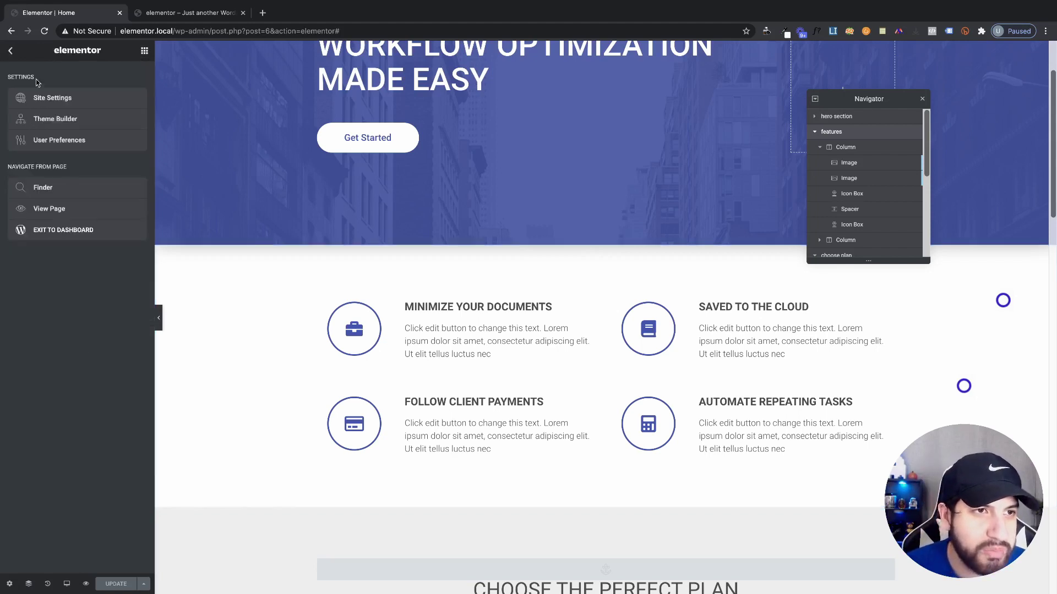
# - Open the site-wide Custom CSS settings, enlarge the code editor and start a rule with the html selector
pyautogui.click(65, 103)
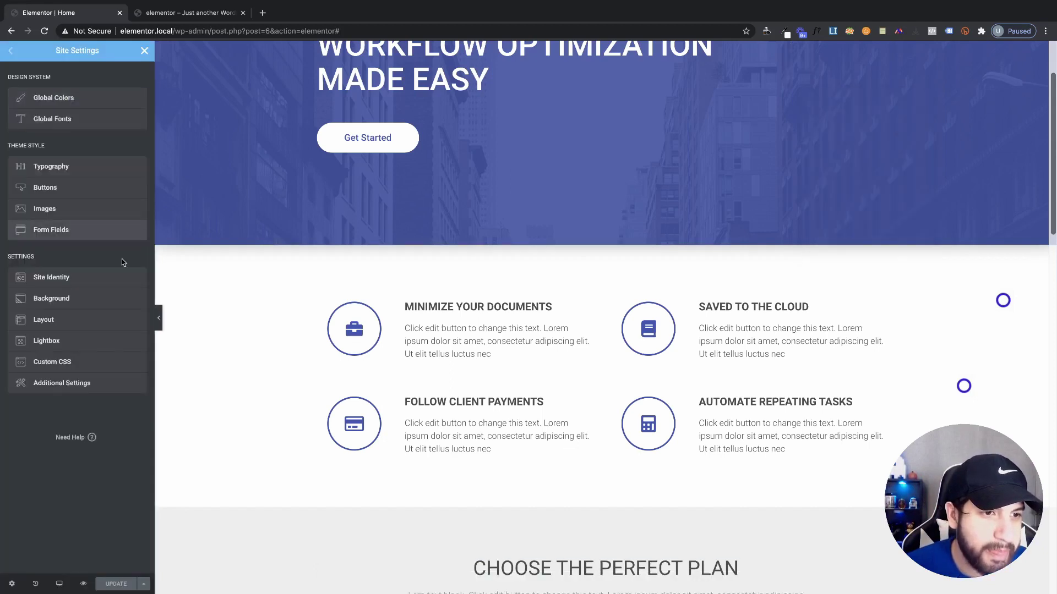
pyautogui.click(68, 364)
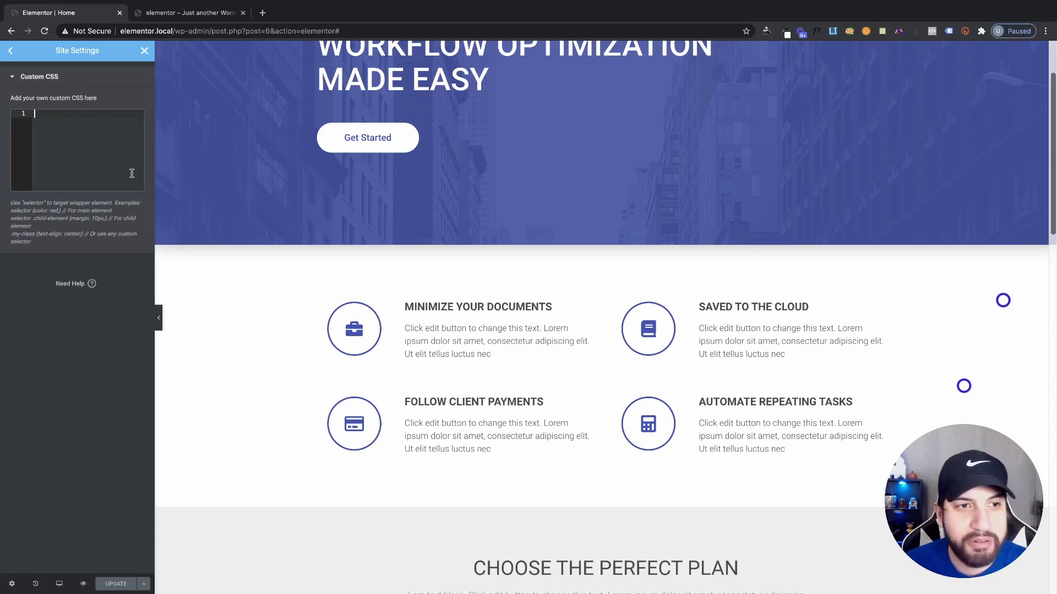
pyautogui.moveTo(140, 190); pyautogui.dragTo(140, 261)
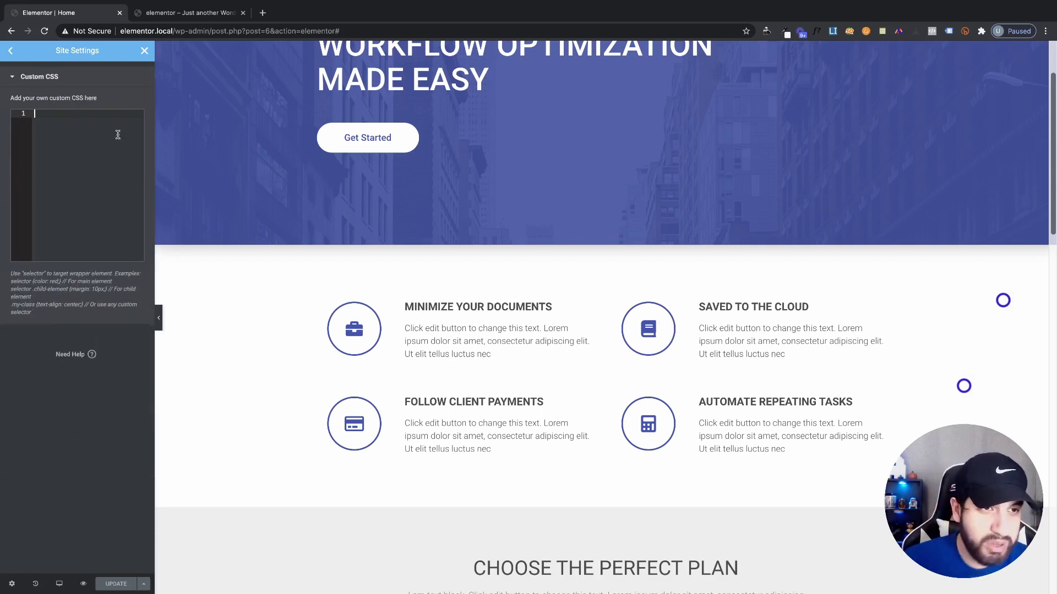
pyautogui.click(118, 135)
pyautogui.write('h')
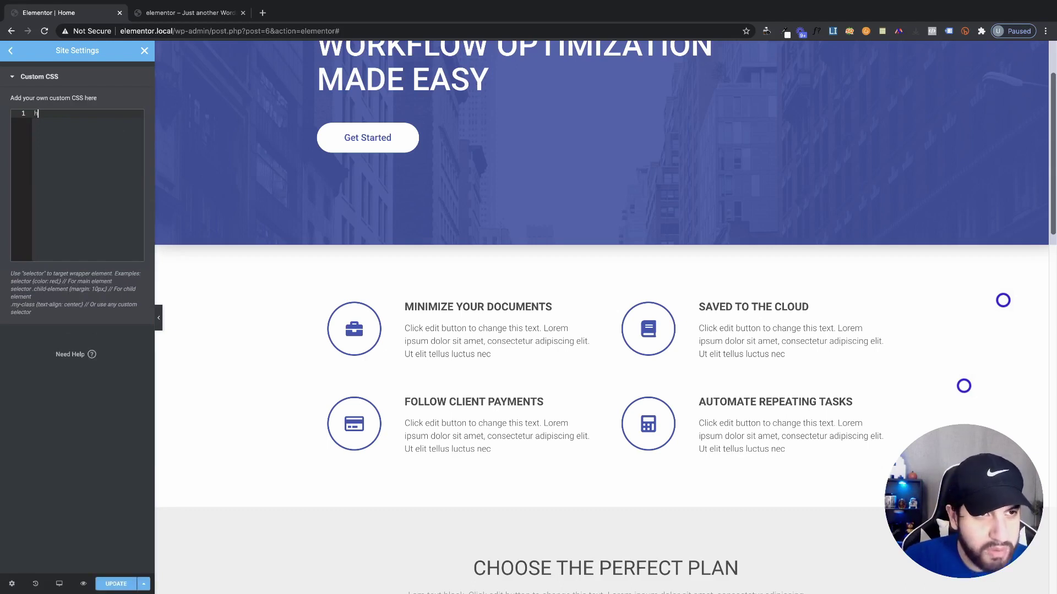
pyautogui.write('tml')
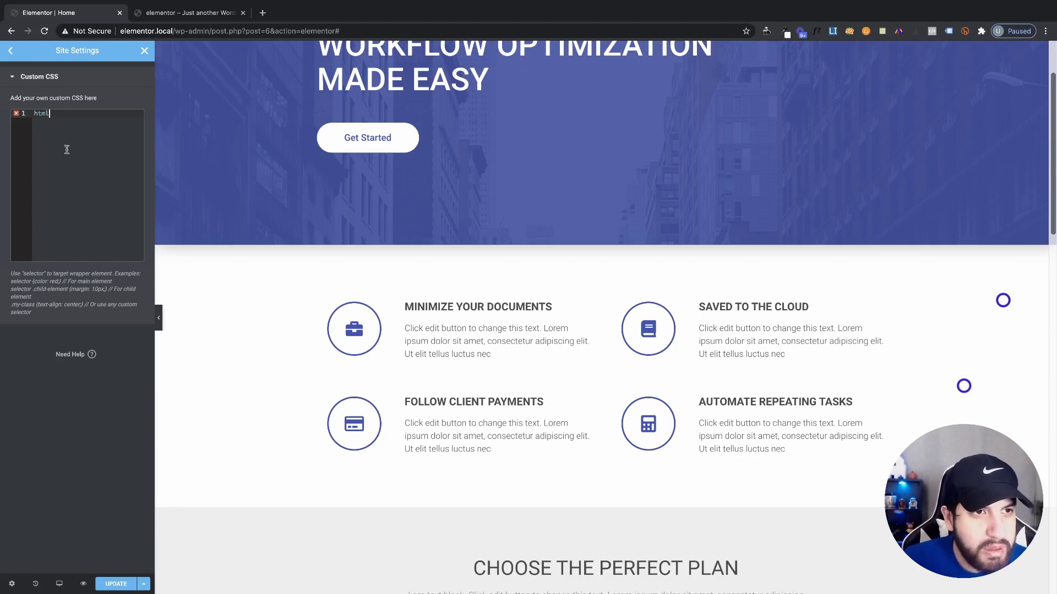
# - Reload the page preview in the other browser tab and narrow its responsive viewport to about 761 px, checking for horizontal overflow
pyautogui.click(181, 12)
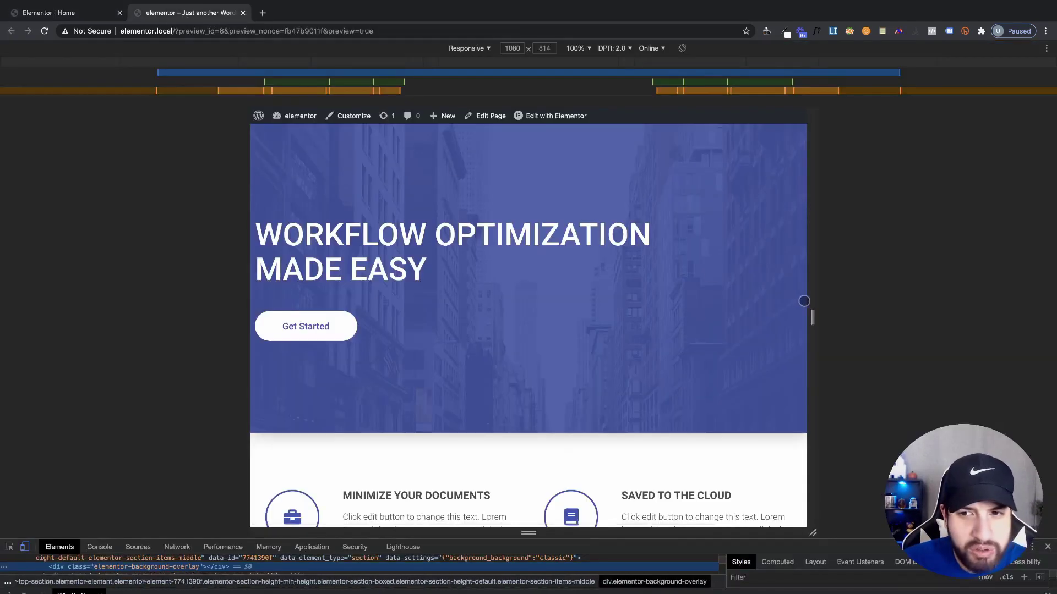
pyautogui.moveTo(812, 317); pyautogui.dragTo(826, 317)
pyautogui.click(46, 31)
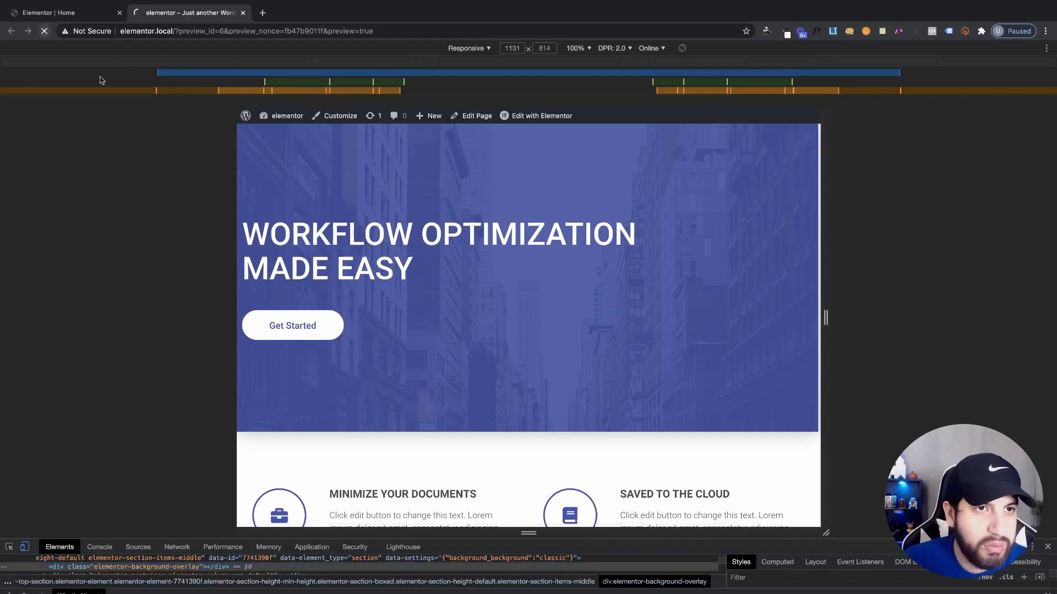
pyautogui.scroll(-10, 718, 376)
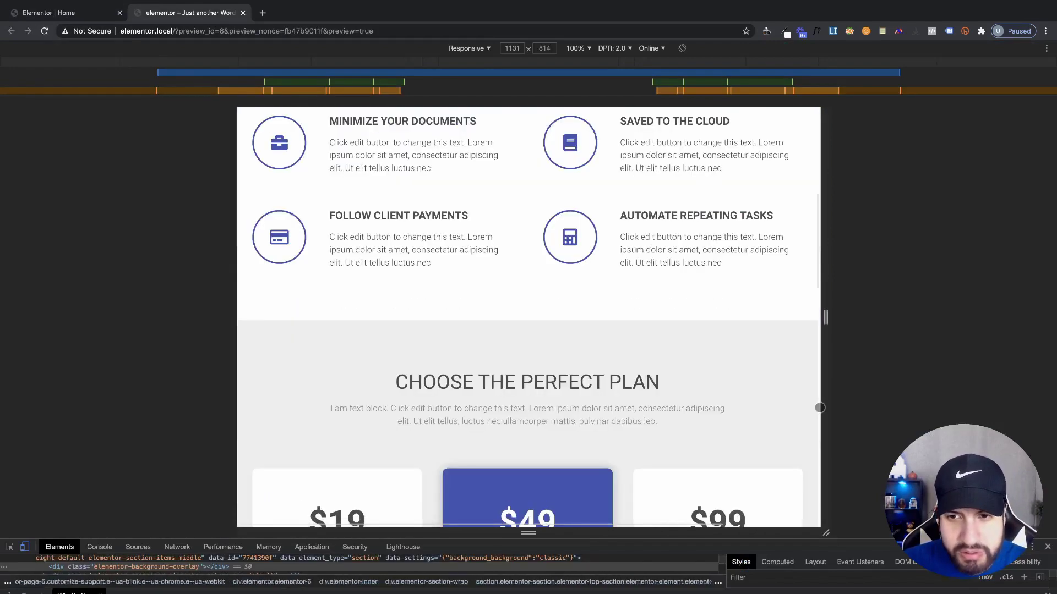
pyautogui.scroll(7, 771, 403)
pyautogui.moveTo(826, 362); pyautogui.dragTo(731, 344)
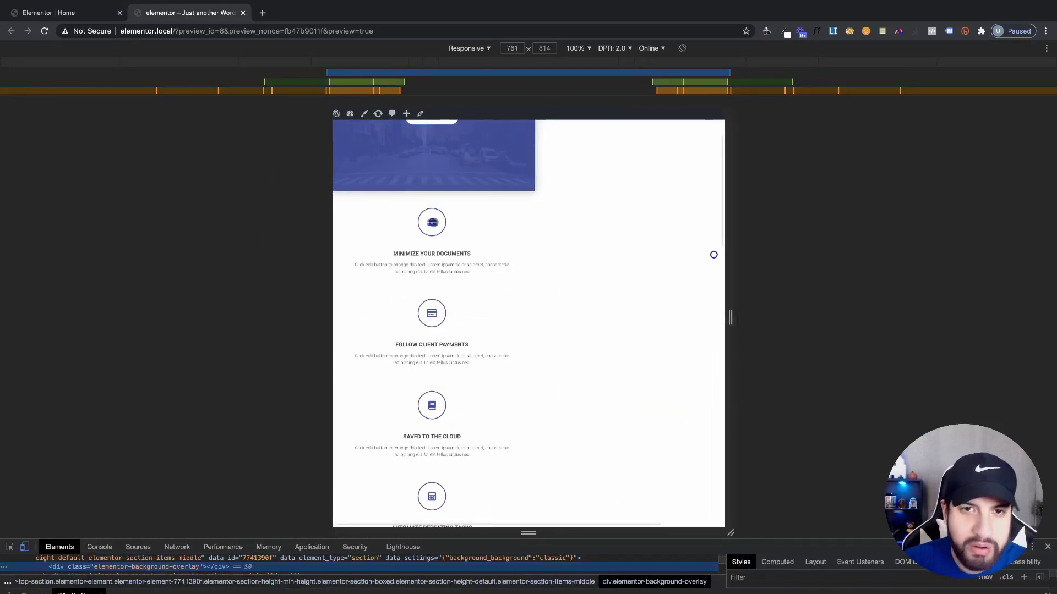
# - Back in the Elementor editor, complete the custom CSS rule as html, body { overflow-x: hidden; } and save the changes
pyautogui.hotkey('ctrl', 'shift', 'Tab')
pyautogui.click(54, 113)
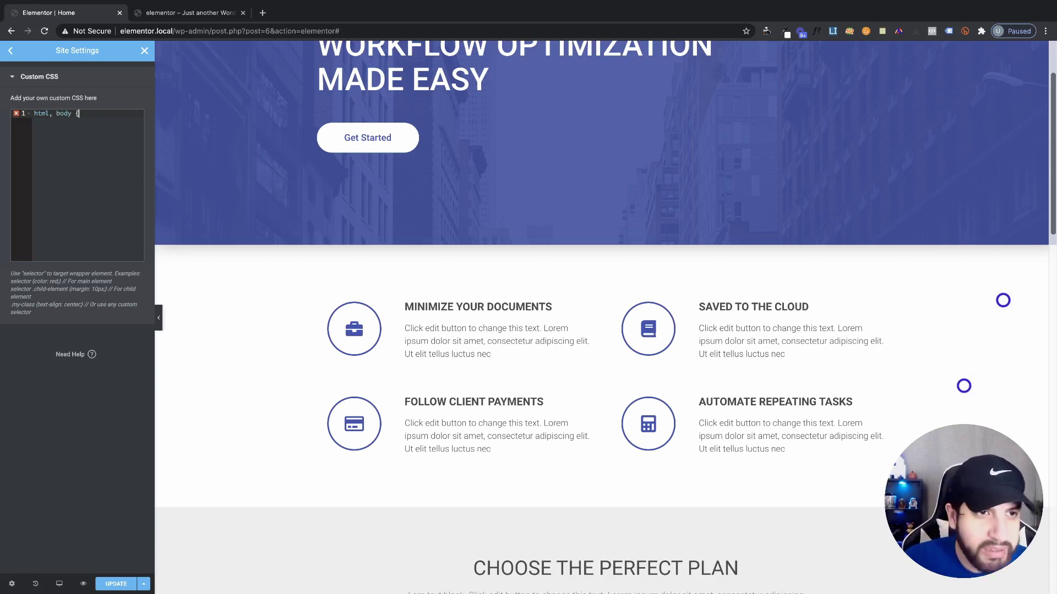
pyautogui.press('Return')
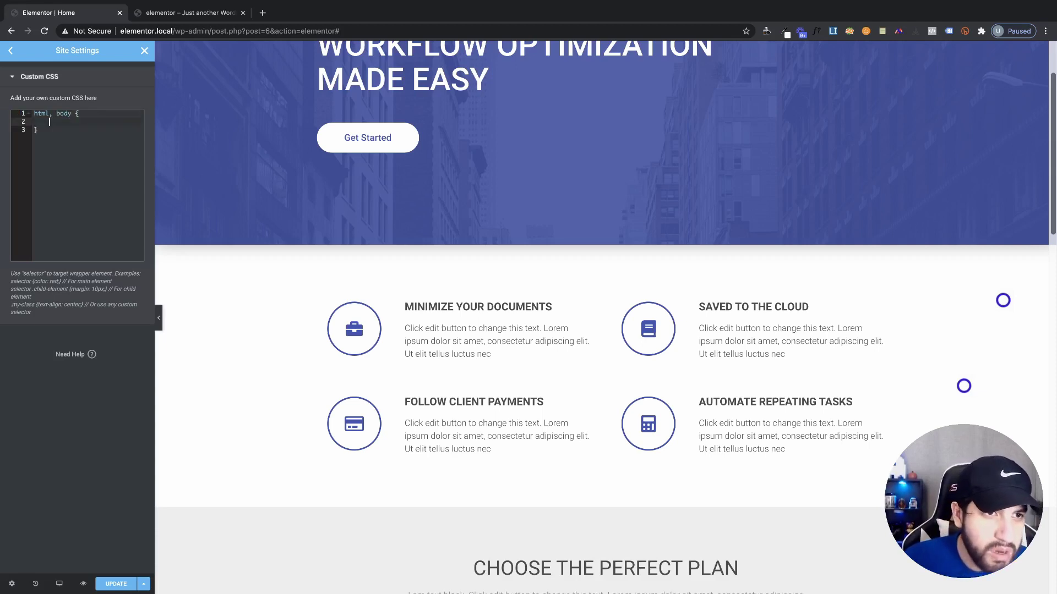
pyautogui.write('over')
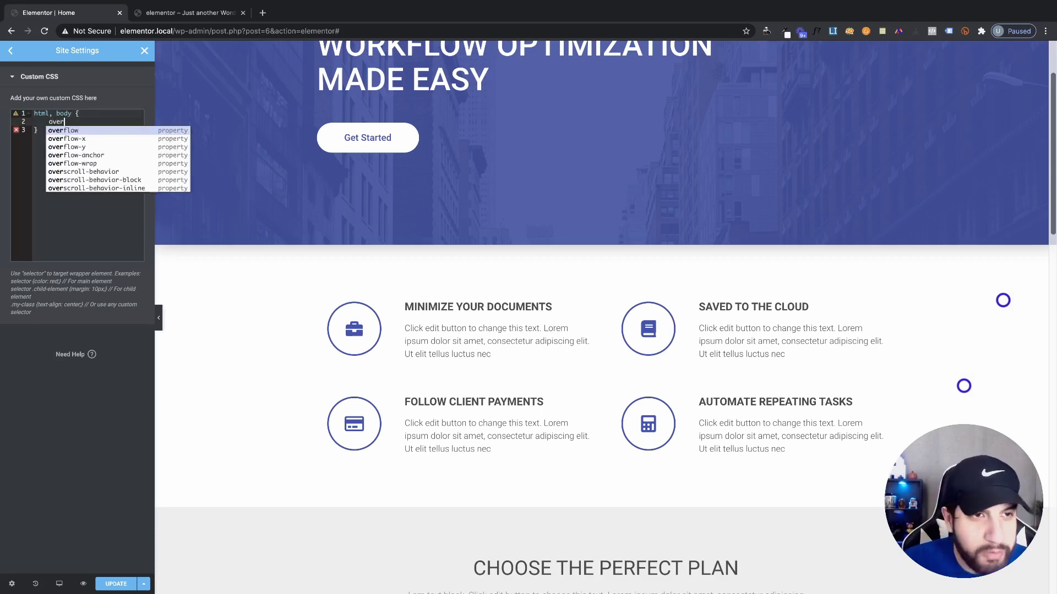
pyautogui.press('Down')
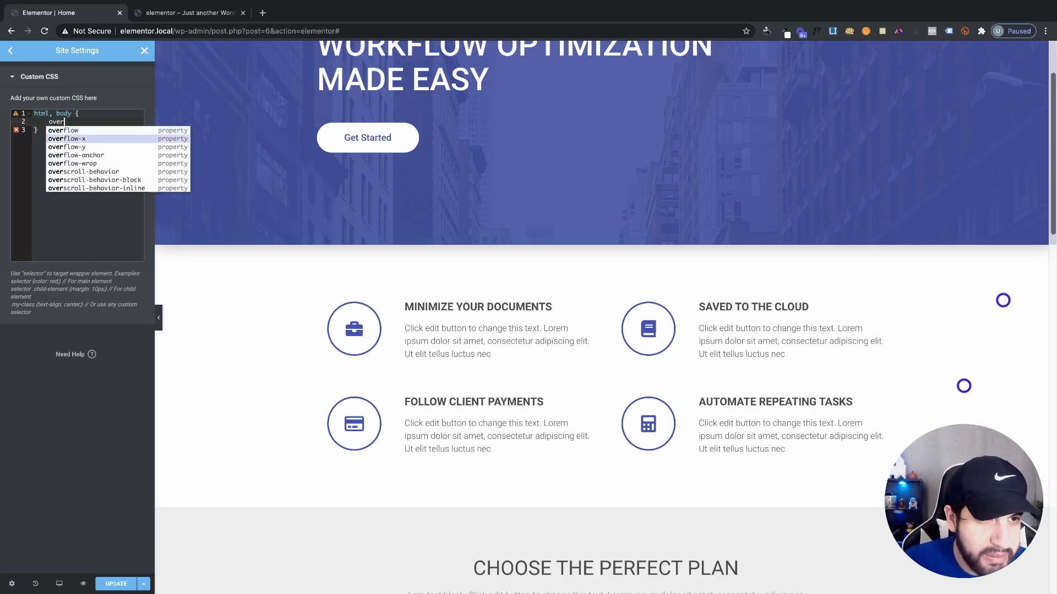
pyautogui.press('Return')
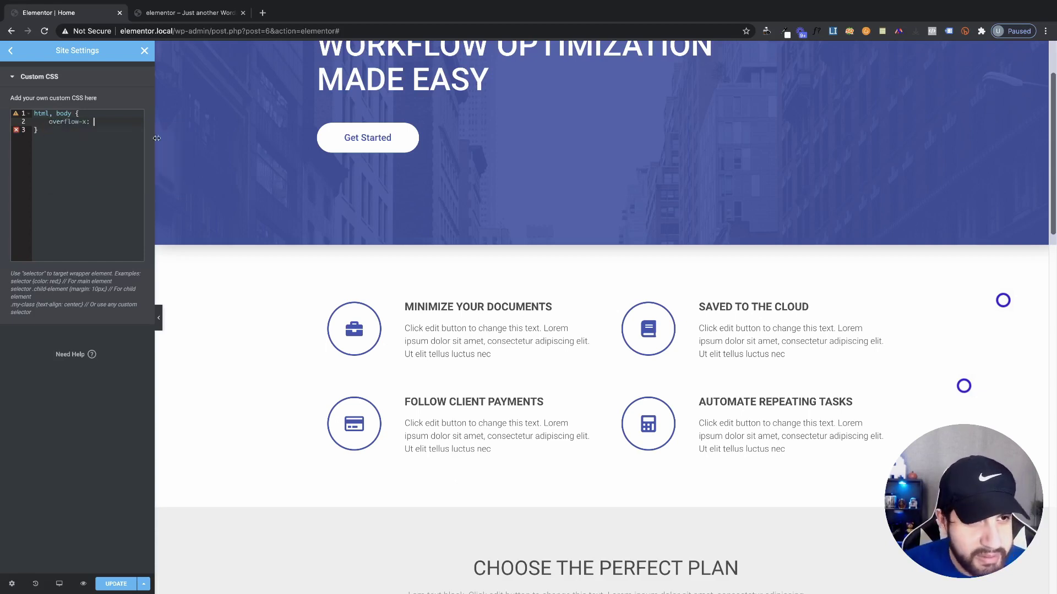
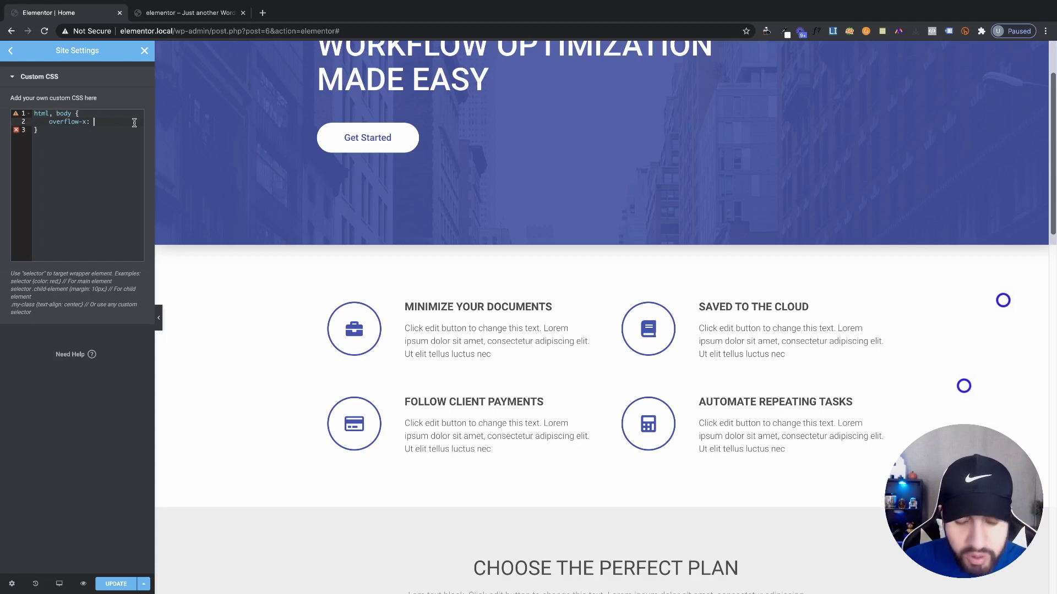
pyautogui.write('h')
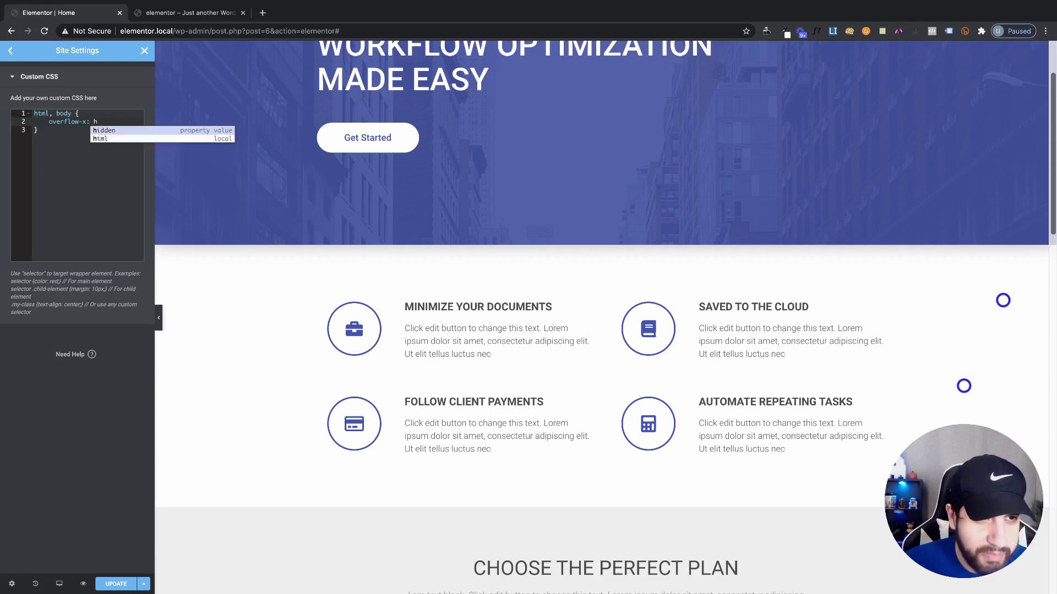
pyautogui.press('Return')
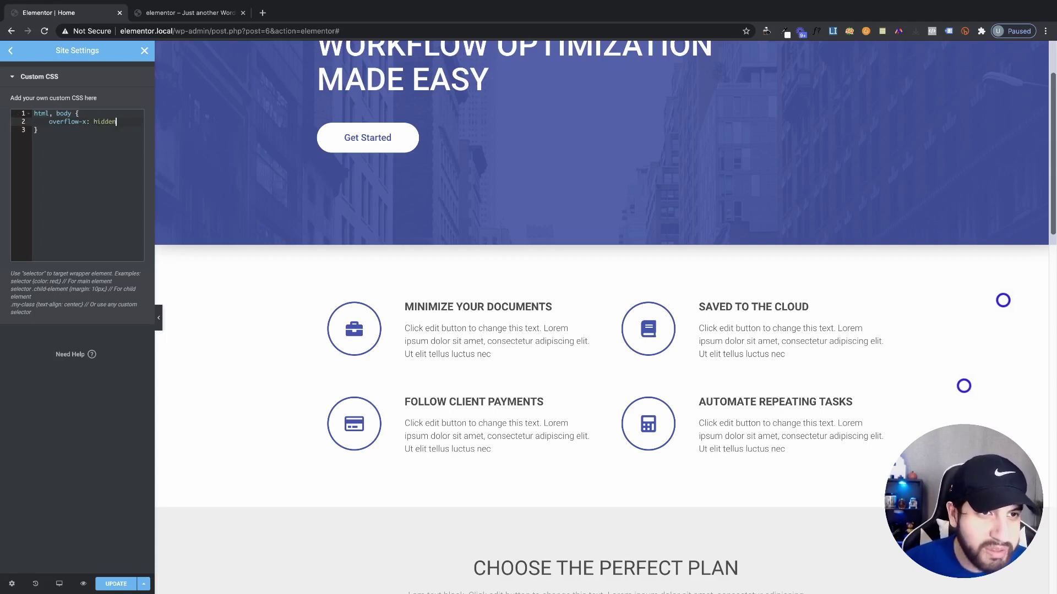
pyautogui.write(';')
pyautogui.press('super+s')
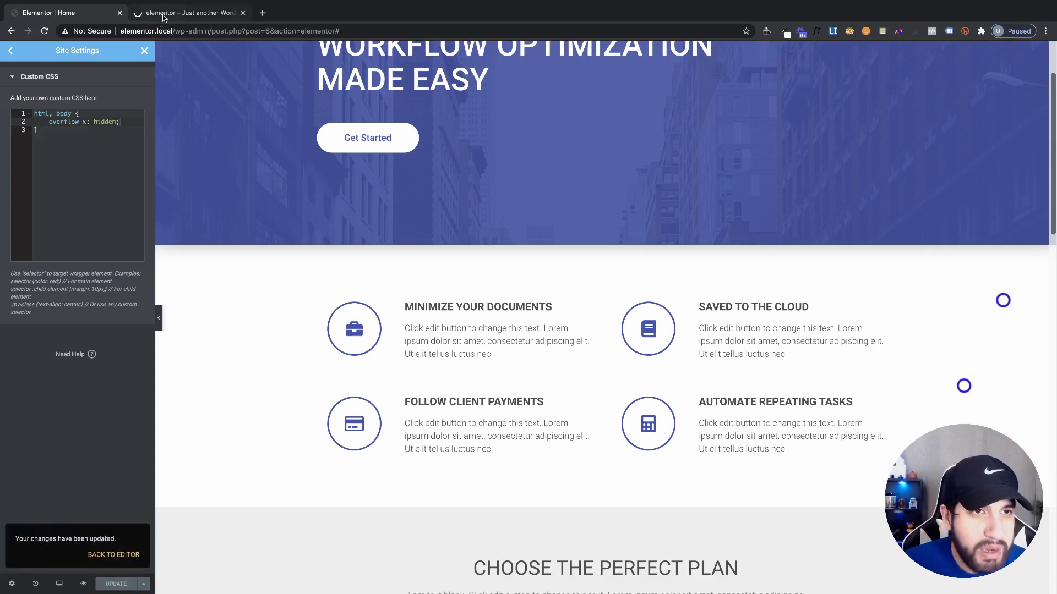
# - Check the full length of the responsive page preview for horizontal overflow, narrowing the viewport slightly
pyautogui.click(165, 13)
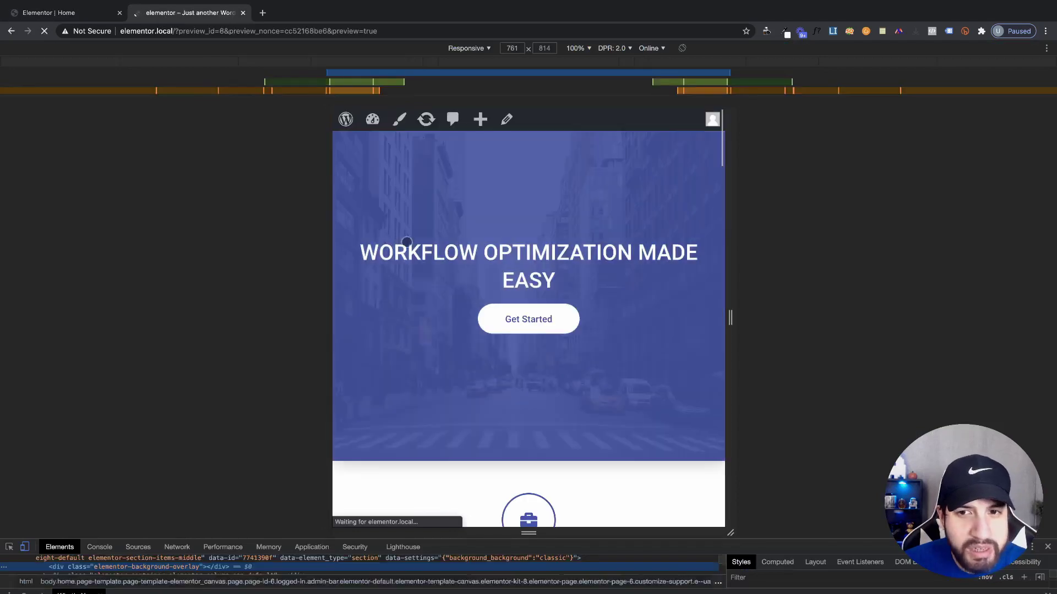
pyautogui.scroll(-10, 620, 350)
pyautogui.scroll(10, 620, 352)
pyautogui.moveTo(730, 317)
pyautogui.mouseDown()
pyautogui.moveTo(663, 316)
pyautogui.moveTo(863, 348)
pyautogui.moveTo(991, 346)
pyautogui.moveTo(724, 330)
pyautogui.mouseUp()
# - Return to the Elementor editor tab, look over the page and close the site settings
pyautogui.click(55, 13)
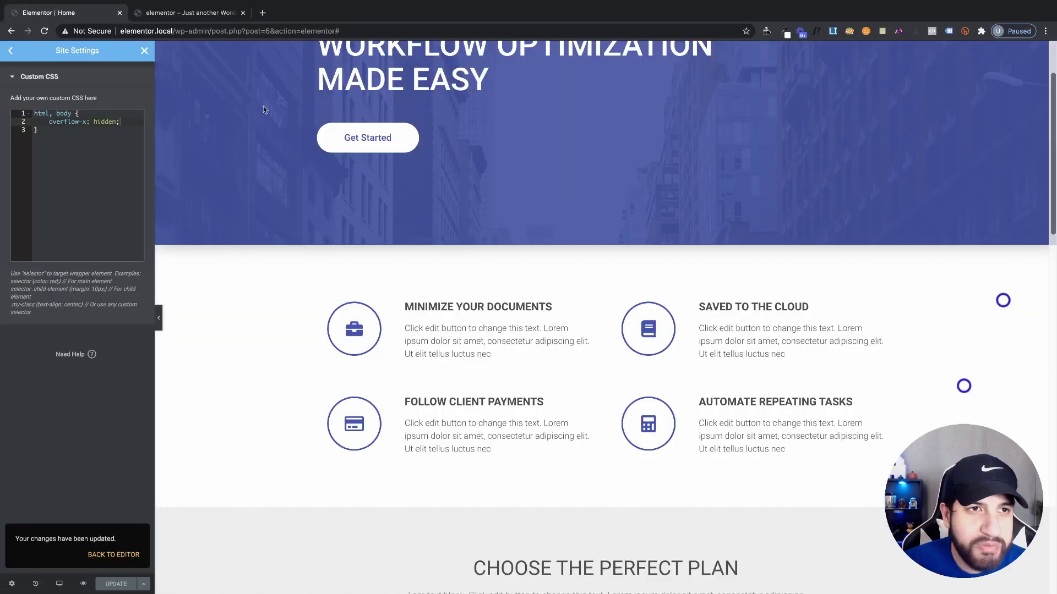
pyautogui.scroll(-10, 849, 402)
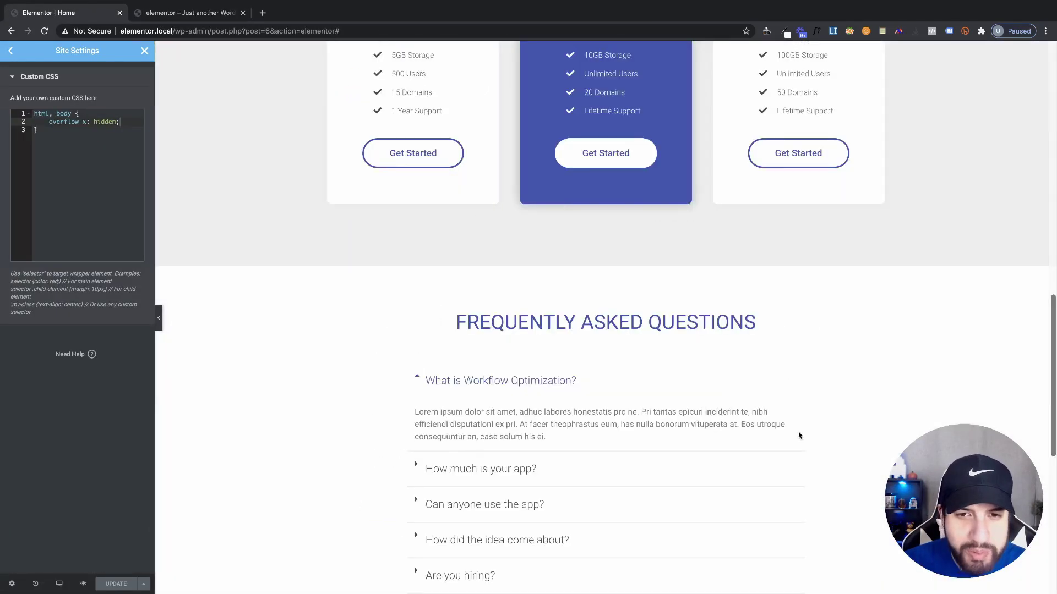
pyautogui.scroll(12, 785, 430)
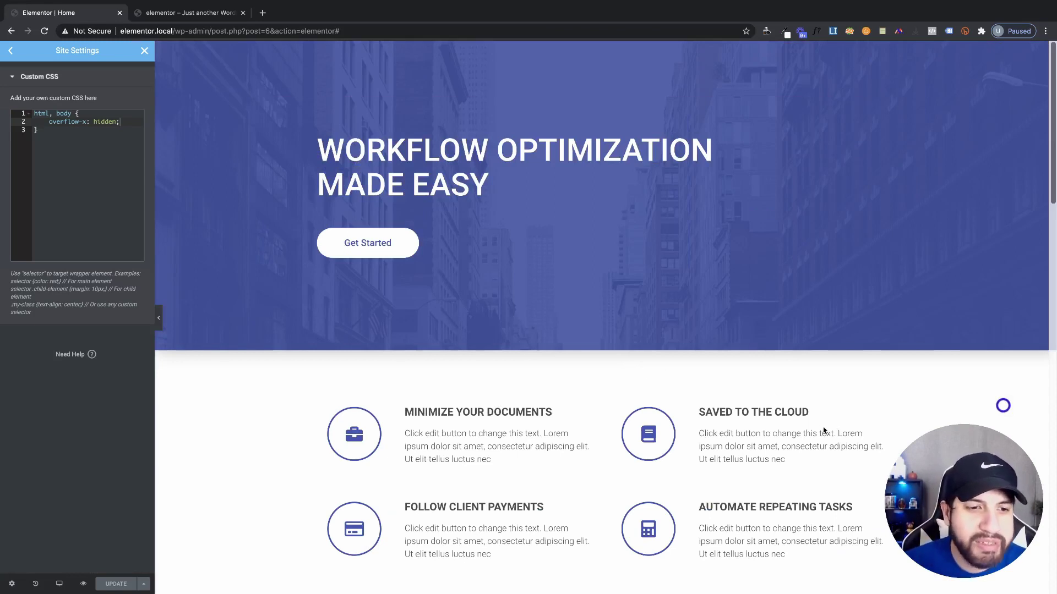
pyautogui.scroll(-3, 625, 411)
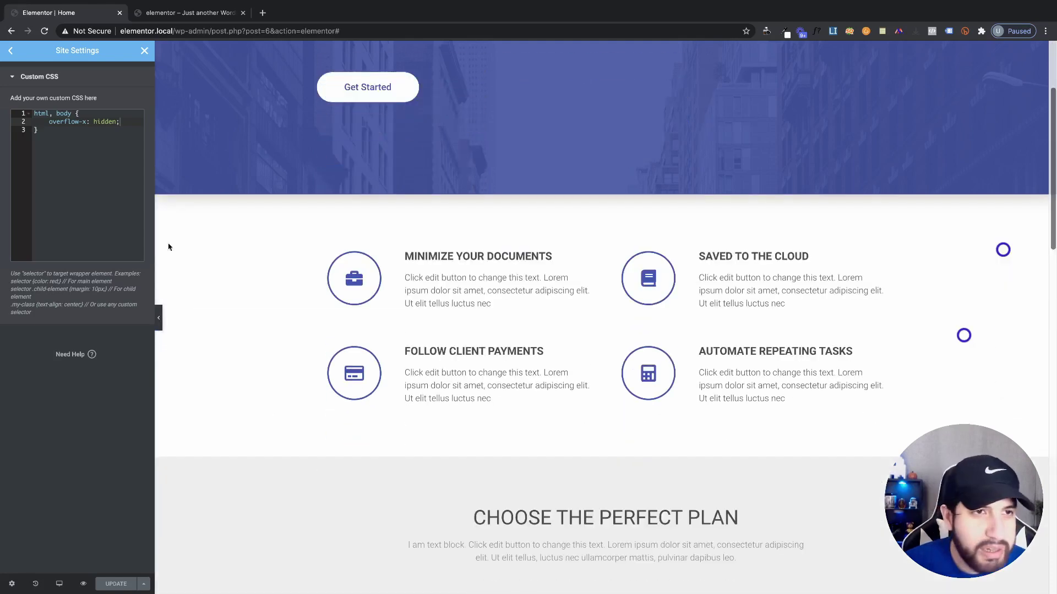
pyautogui.click(144, 51)
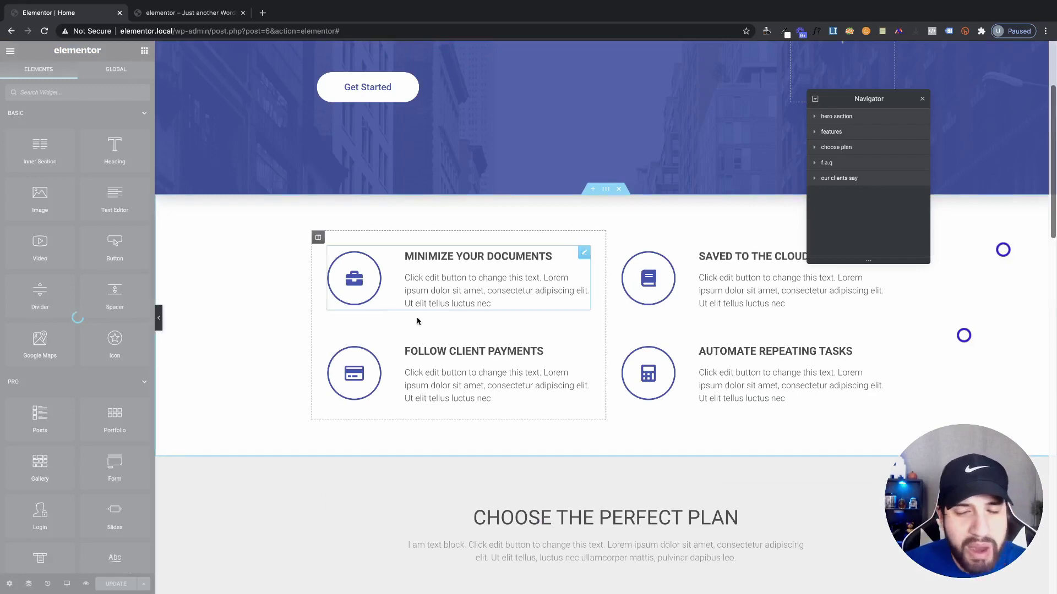
pyautogui.scroll(3, 480, 323)
pyautogui.scroll(-15, 862, 392)
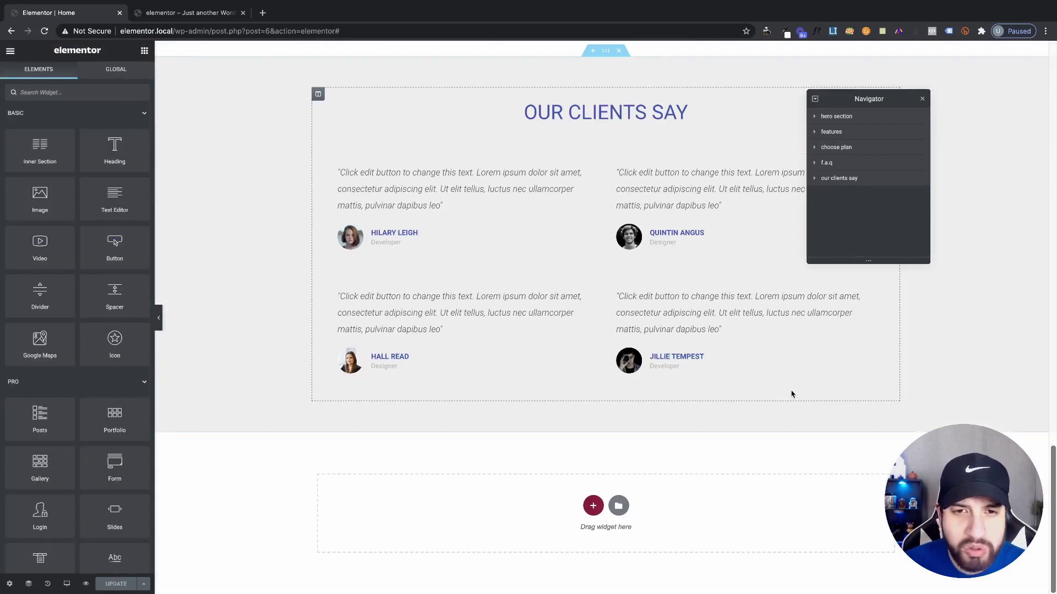
pyautogui.scroll(15, 783, 389)
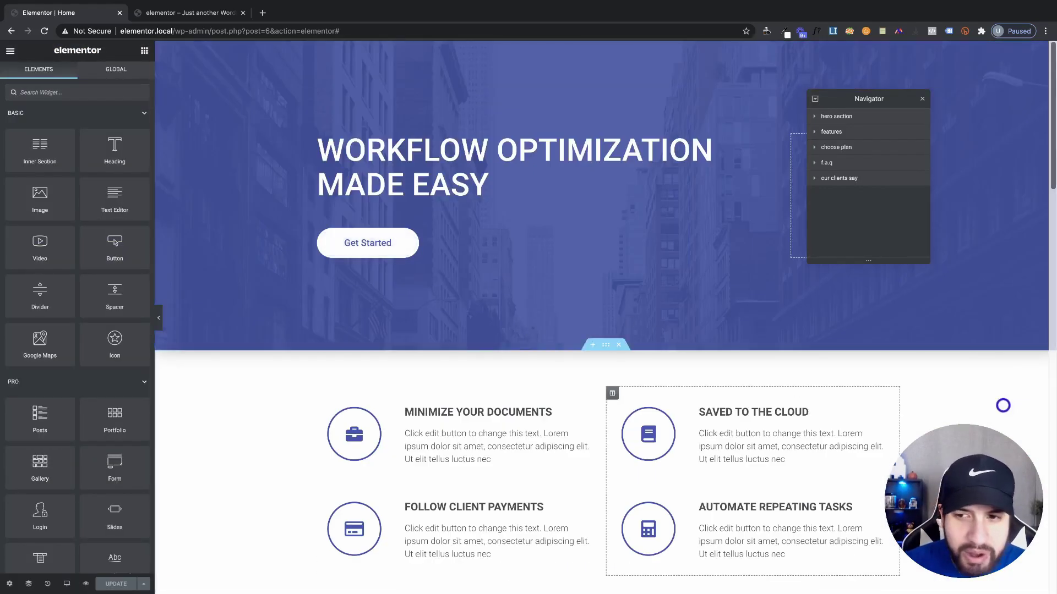
pyautogui.scroll(-3, 936, 385)
pyautogui.scroll(2, 975, 374)
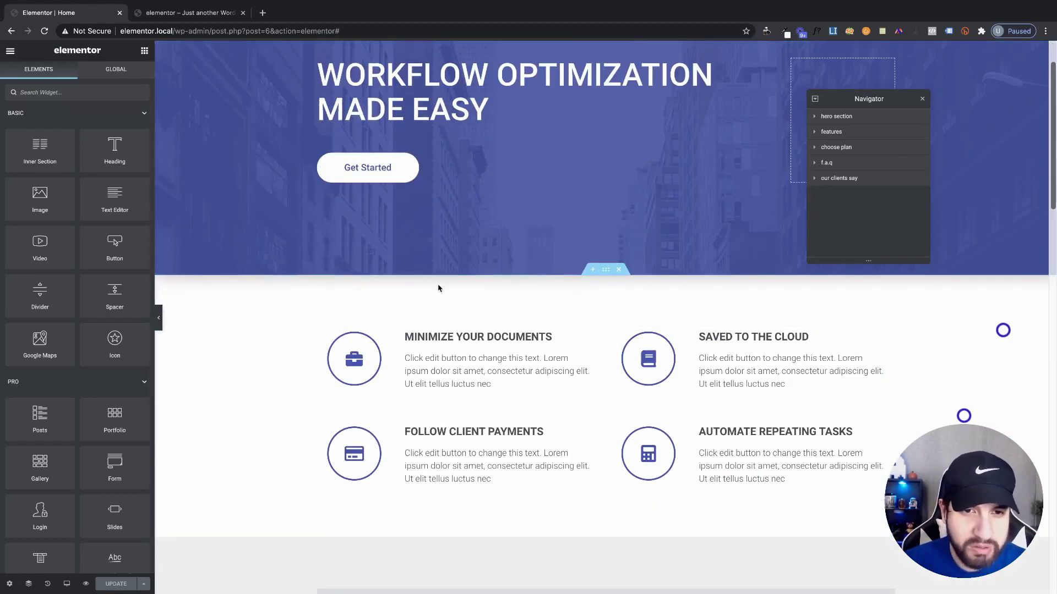
pyautogui.scroll(1, 729, 259)
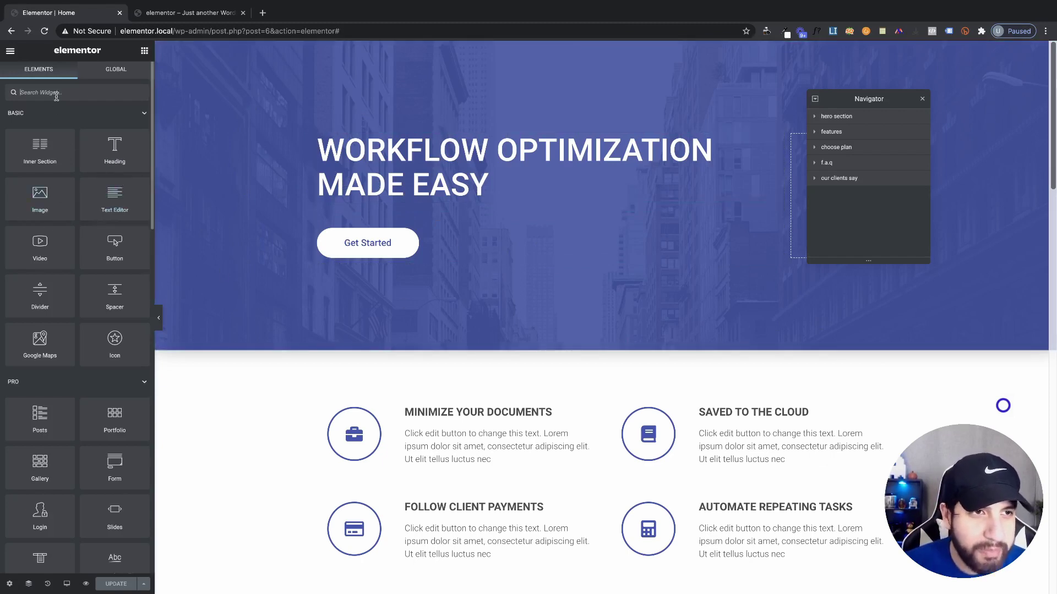
# - Add an Icon widget above the Minimize Your Documents box in the features section and change its icon to the star and crescent
pyautogui.click(87, 95)
pyautogui.write('icon')
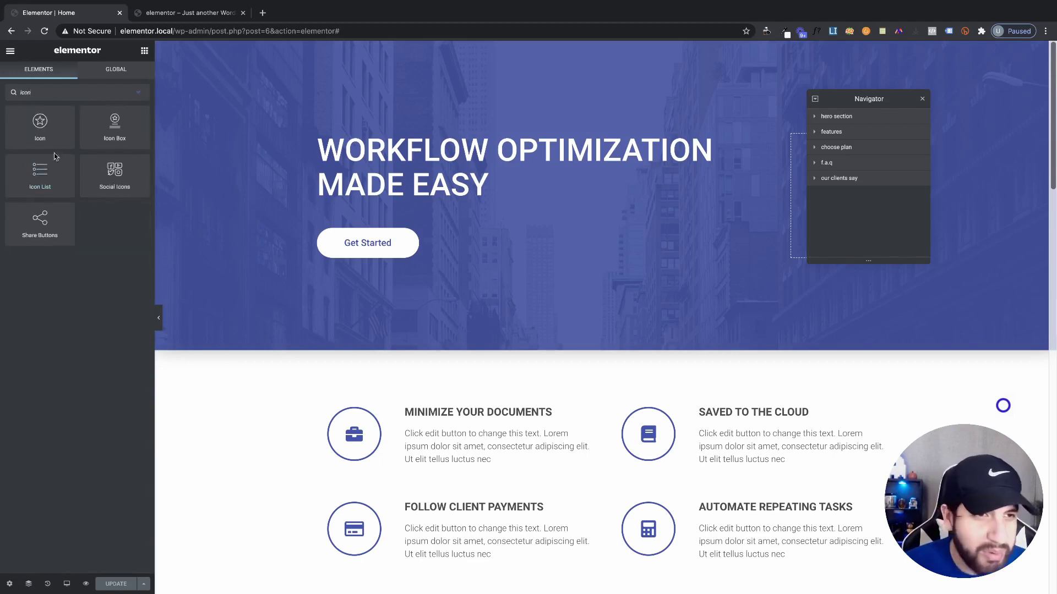
pyautogui.moveTo(49, 129); pyautogui.dragTo(465, 410)
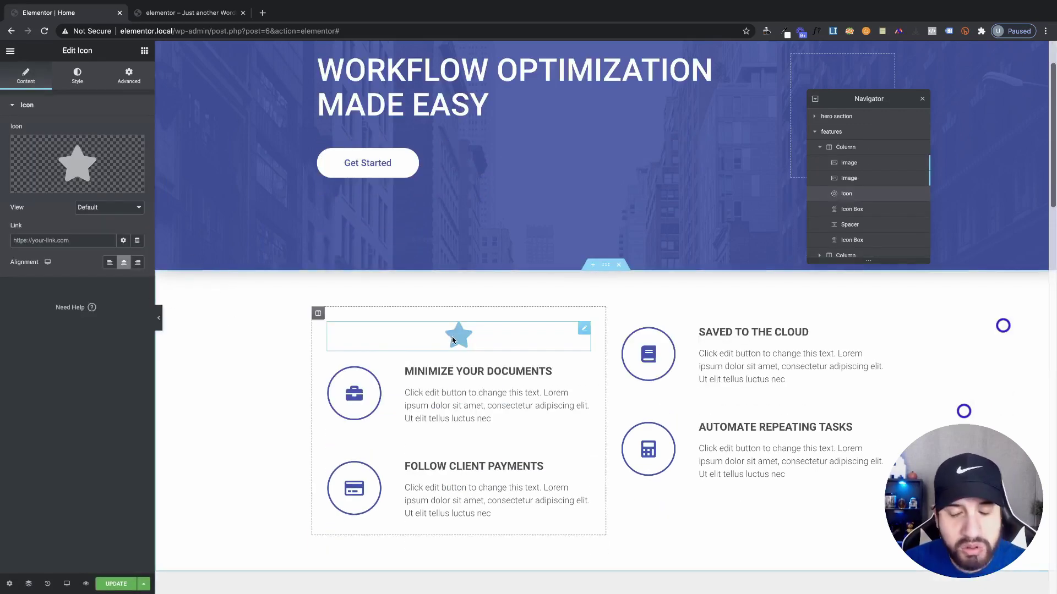
pyautogui.click(43, 176)
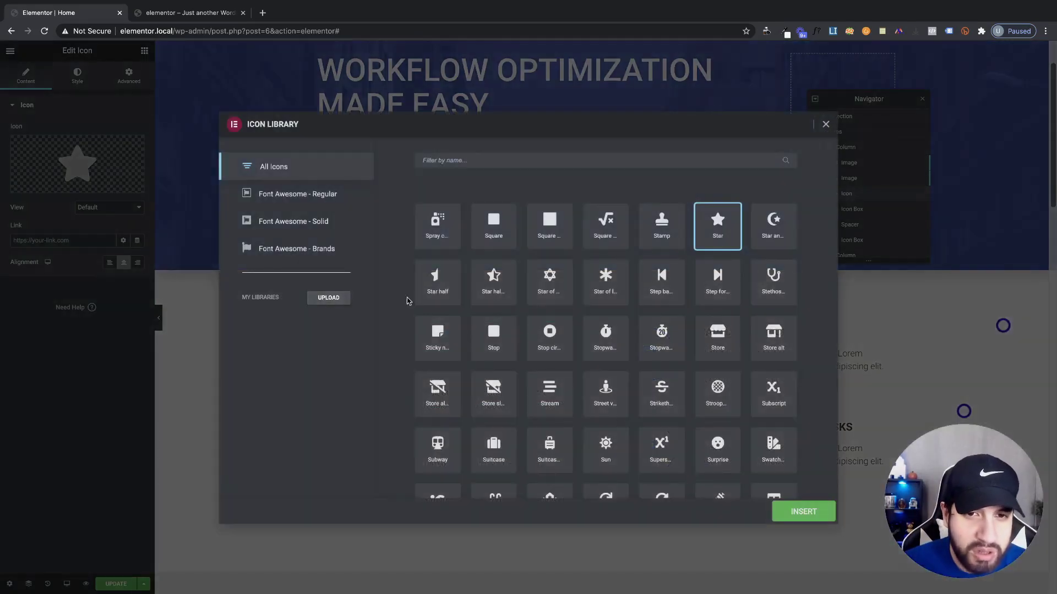
pyautogui.click(773, 229)
pyautogui.click(803, 512)
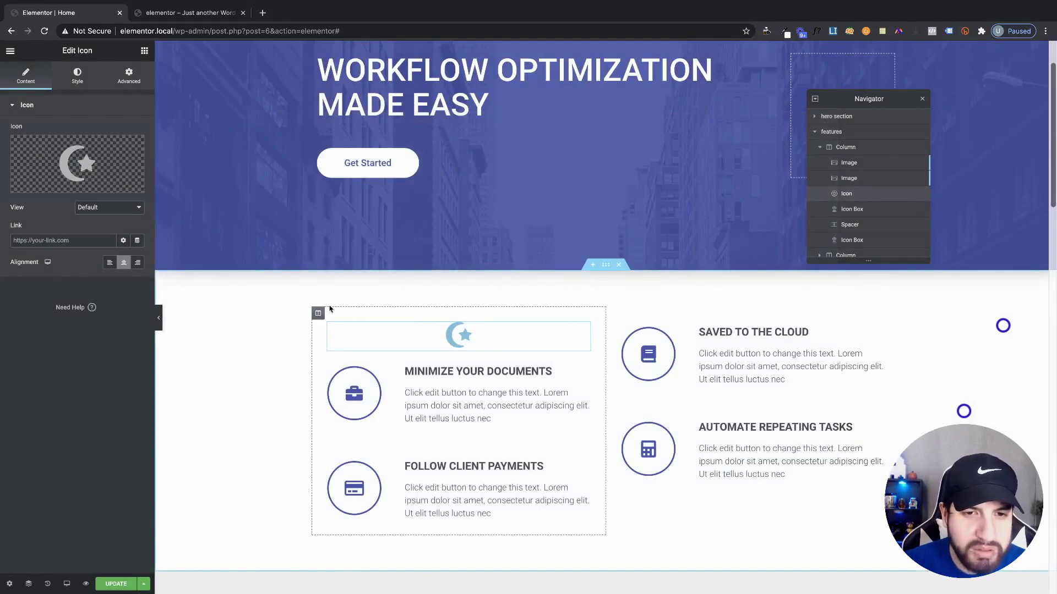
# - Set the star and crescent icon's width to Inline (auto) and its position to Fixed
pyautogui.click(126, 82)
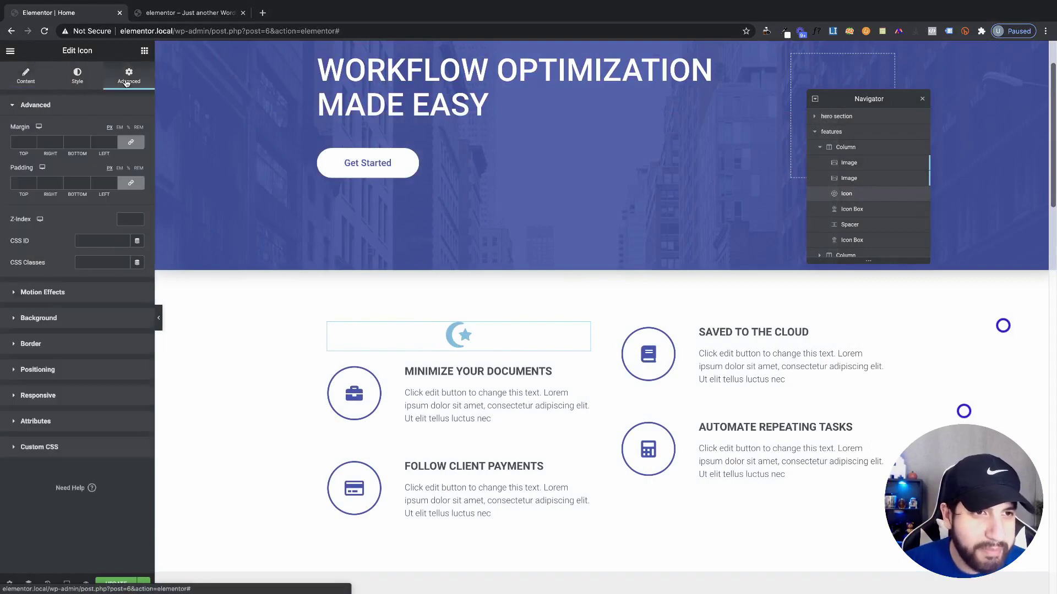
pyautogui.click(61, 369)
pyautogui.click(107, 233)
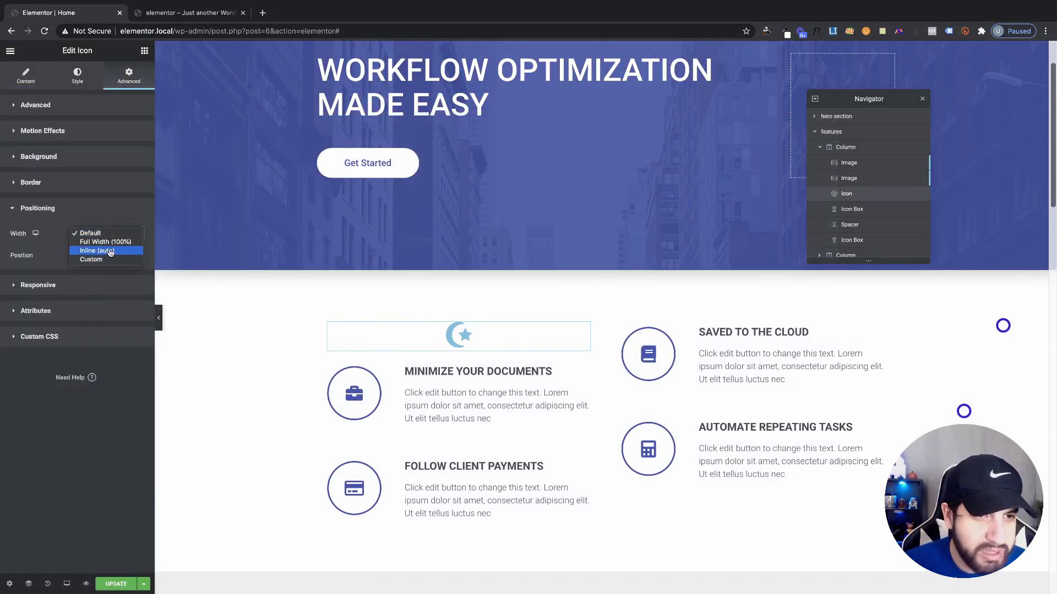
pyautogui.click(104, 254)
pyautogui.click(102, 277)
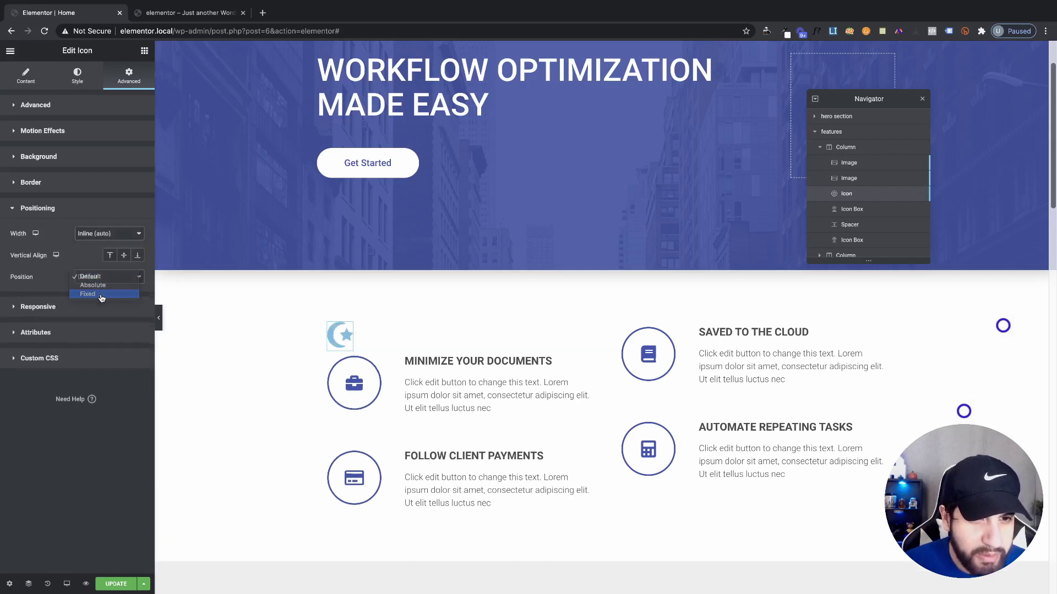
pyautogui.click(101, 295)
# - Move the fixed icon to offsets of about 216 px horizontally and 384 px vertically, and check how it behaves down the page
pyautogui.moveTo(191, 76); pyautogui.dragTo(296, 261)
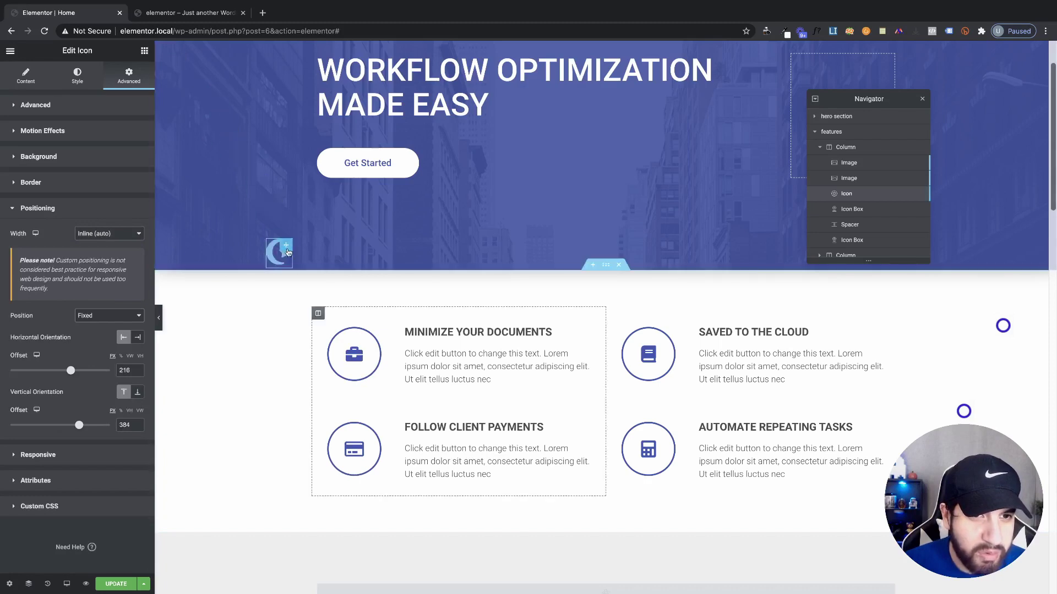
pyautogui.scroll(-9, 435, 352)
pyautogui.scroll(-5, 435, 352)
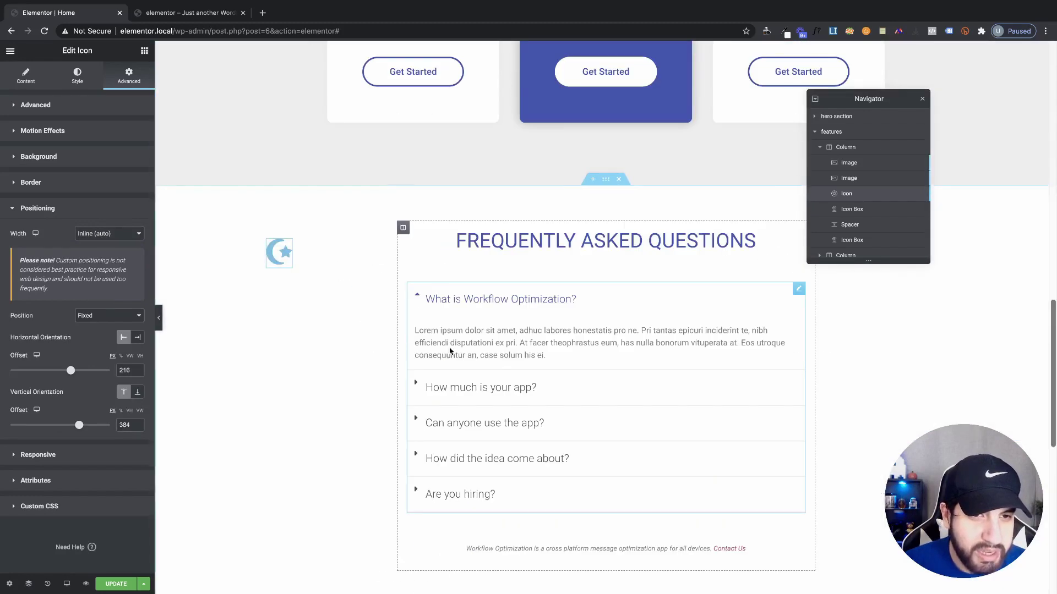
pyautogui.scroll(20, 385, 308)
# - Reposition the fixed icon in the empty left margin of the page, at about 129 px horizontal and 564 px vertical offset
pyautogui.moveTo(289, 251); pyautogui.dragTo(204, 339)
pyautogui.scroll(-4, 304, 386)
pyautogui.scroll(4, 875, 429)
pyautogui.scroll(-1, 443, 428)
# - Check how the fixed icon stays placed across the hero, features, pricing and FAQ sections
pyautogui.scroll(-15, 443, 428)
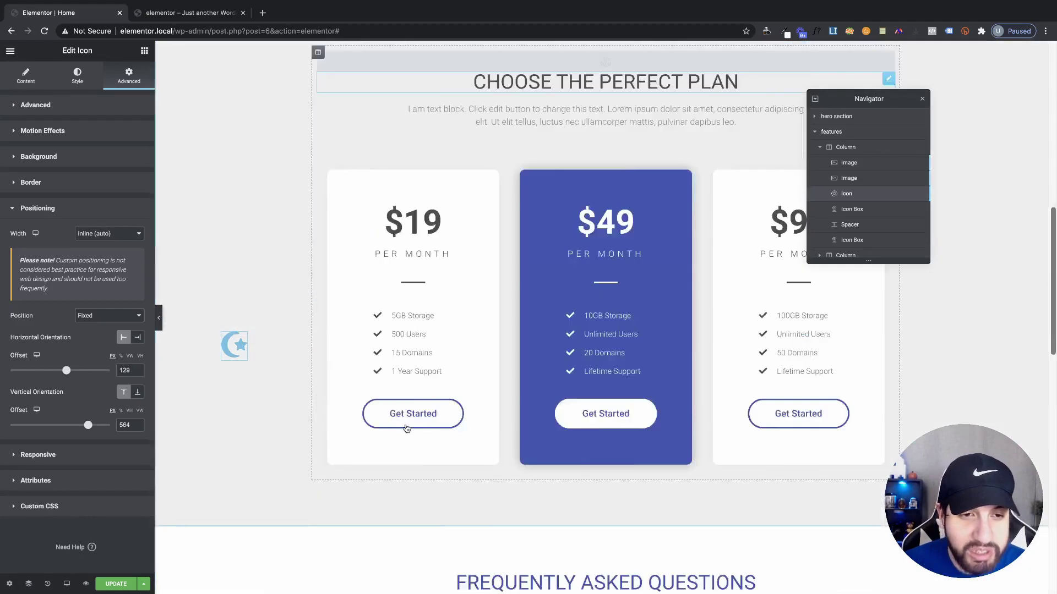
pyautogui.scroll(16, 488, 455)
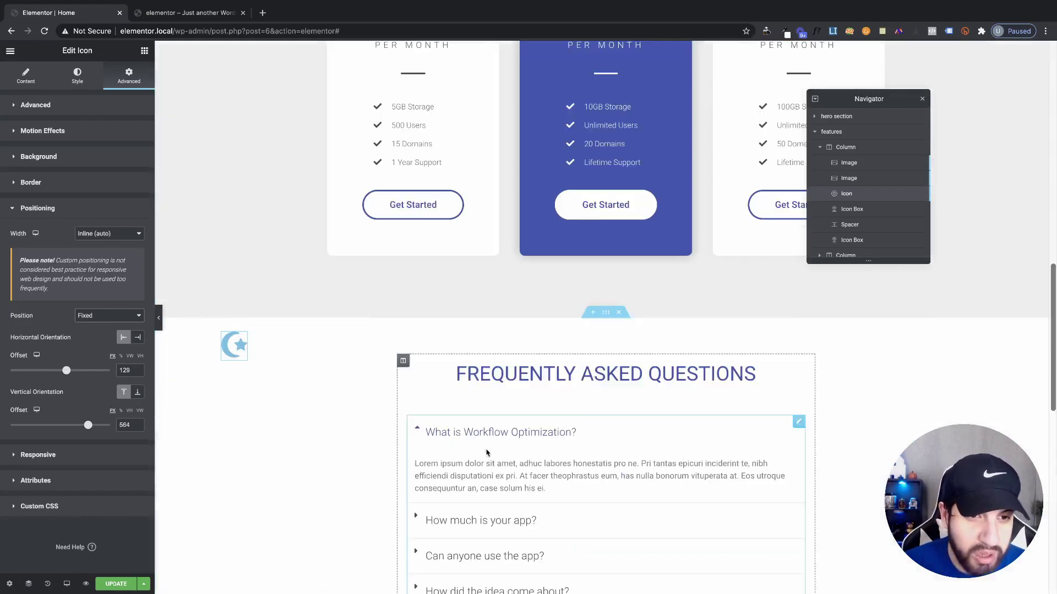
pyautogui.scroll(-1, 232, 335)
pyautogui.scroll(-10, 295, 365)
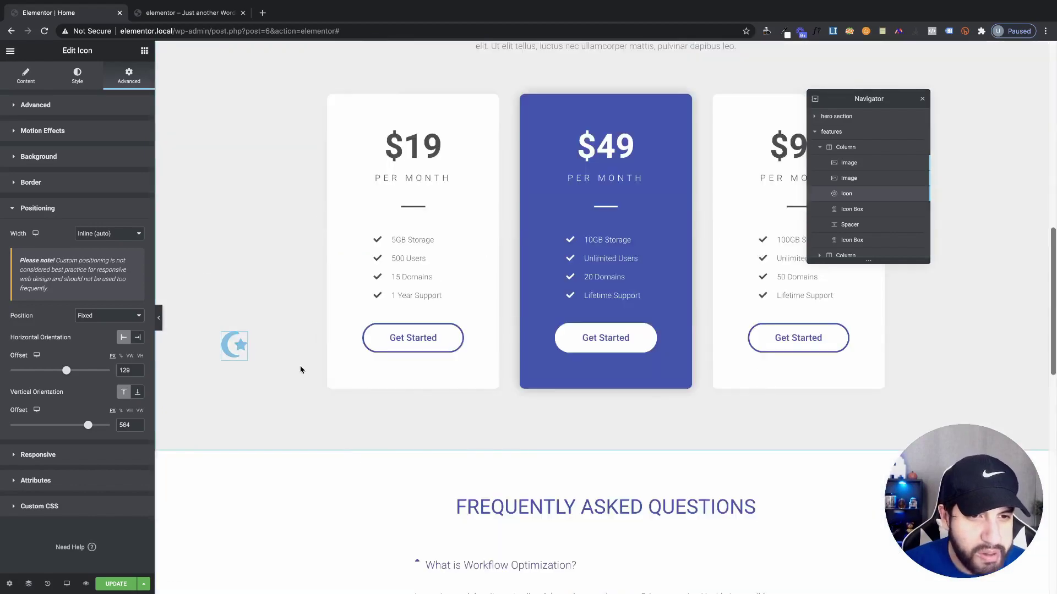
pyautogui.scroll(13, 297, 365)
pyautogui.scroll(-13, 297, 364)
pyautogui.scroll(13, 295, 361)
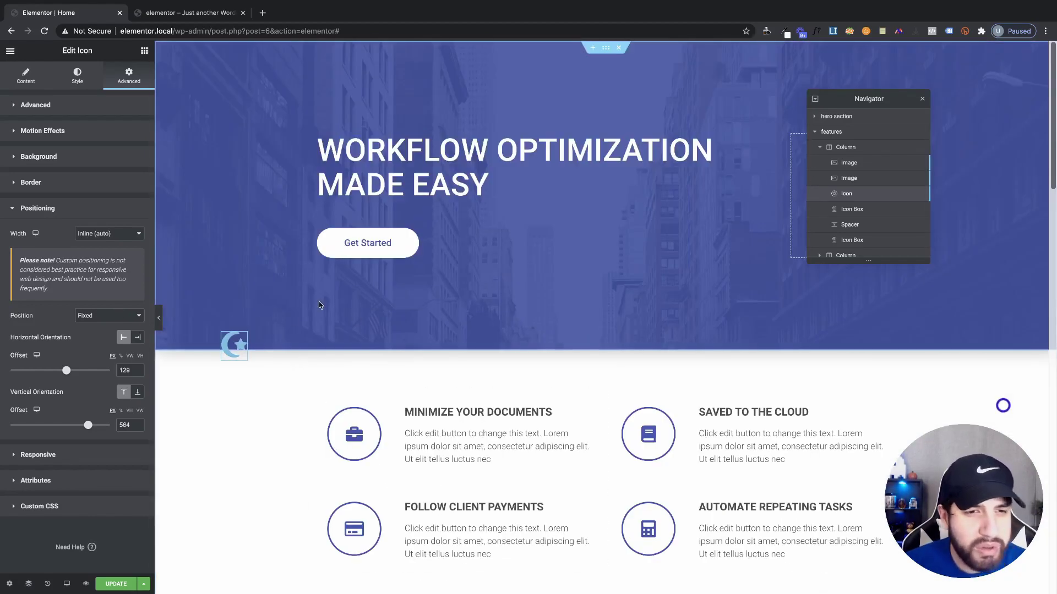
pyautogui.scroll(-2, 290, 376)
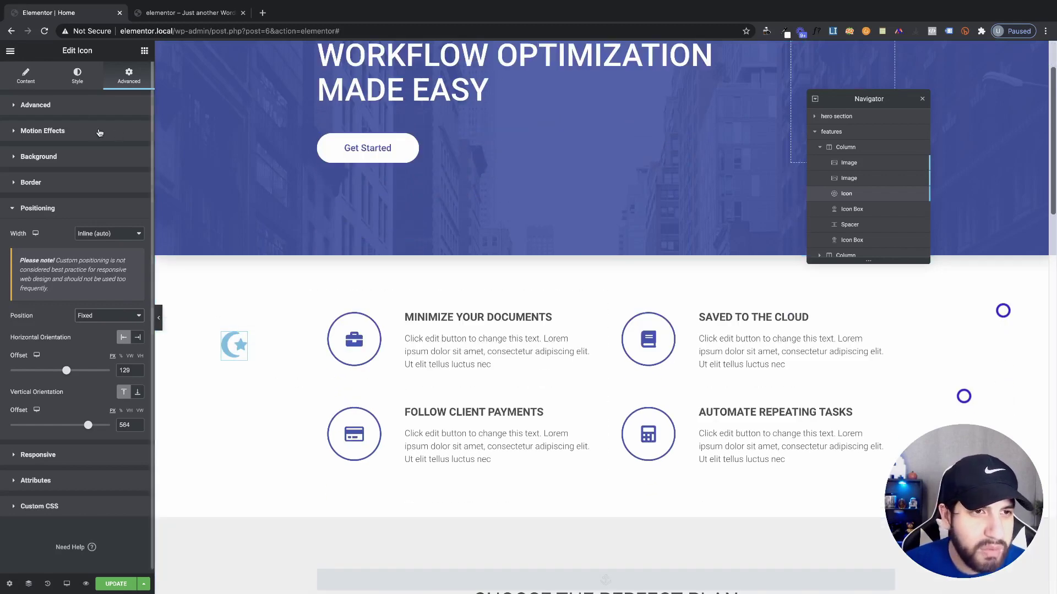
# - Set the icon's primary color to New Global Color and check it against the page sections
pyautogui.click(77, 76)
pyautogui.click(124, 152)
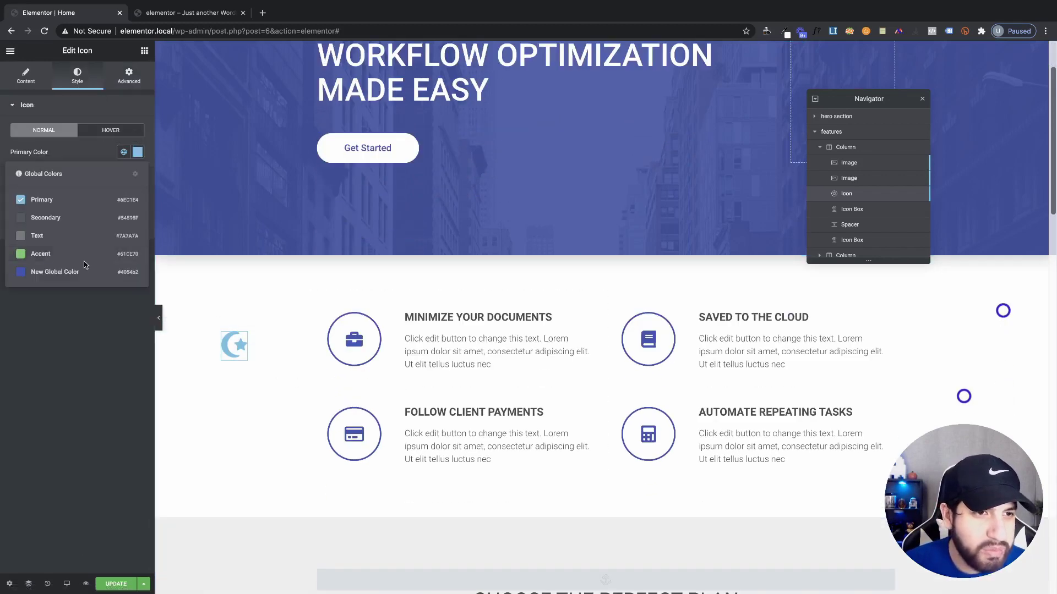
pyautogui.click(85, 272)
pyautogui.scroll(2, 483, 361)
pyautogui.scroll(-15, 485, 361)
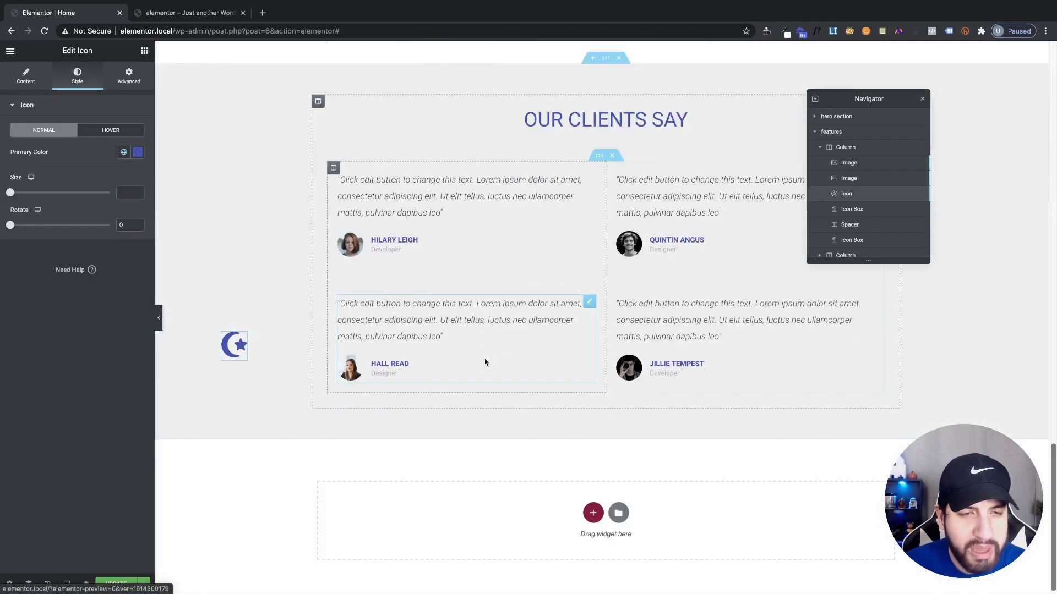
pyautogui.scroll(10, 485, 361)
pyautogui.scroll(-4, 189, 295)
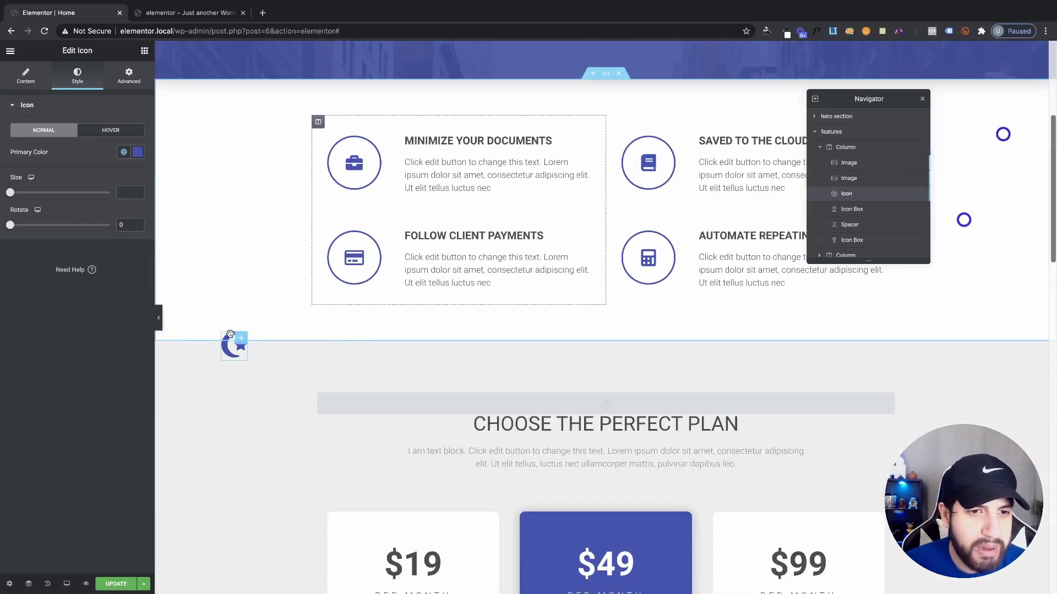
# - Turn on Scrolling Effects in the icon's motion effects
pyautogui.click(128, 76)
pyautogui.click(127, 297)
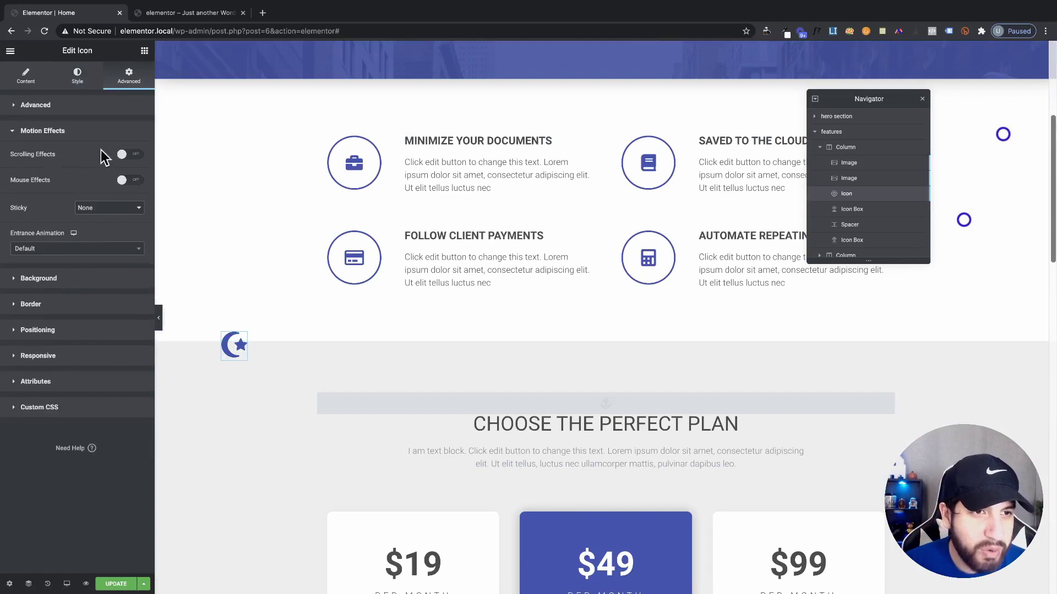
pyautogui.click(122, 155)
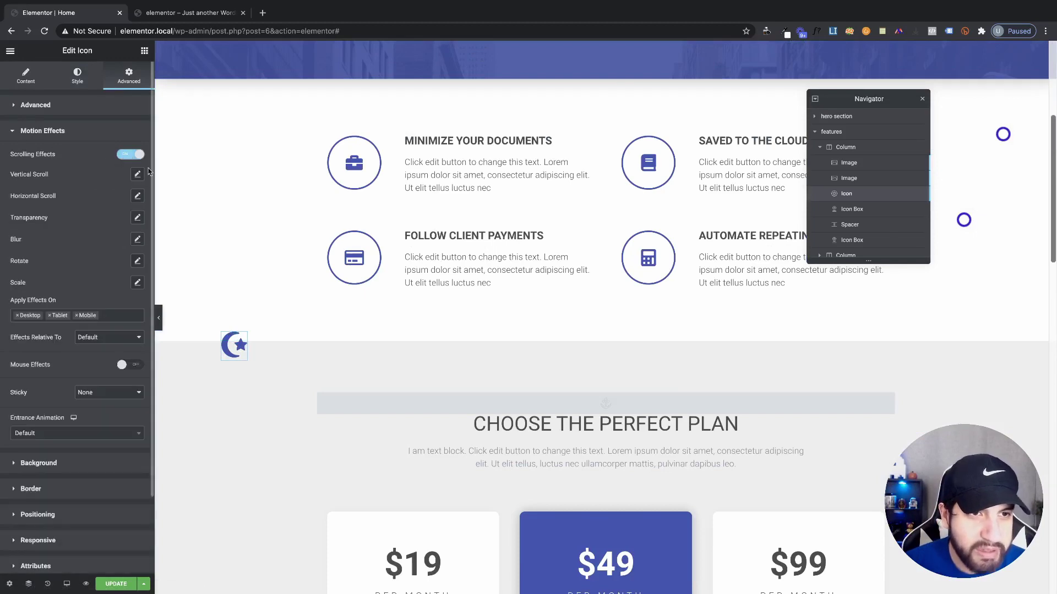
pyautogui.scroll(-1, 417, 332)
pyautogui.scroll(-5, 479, 366)
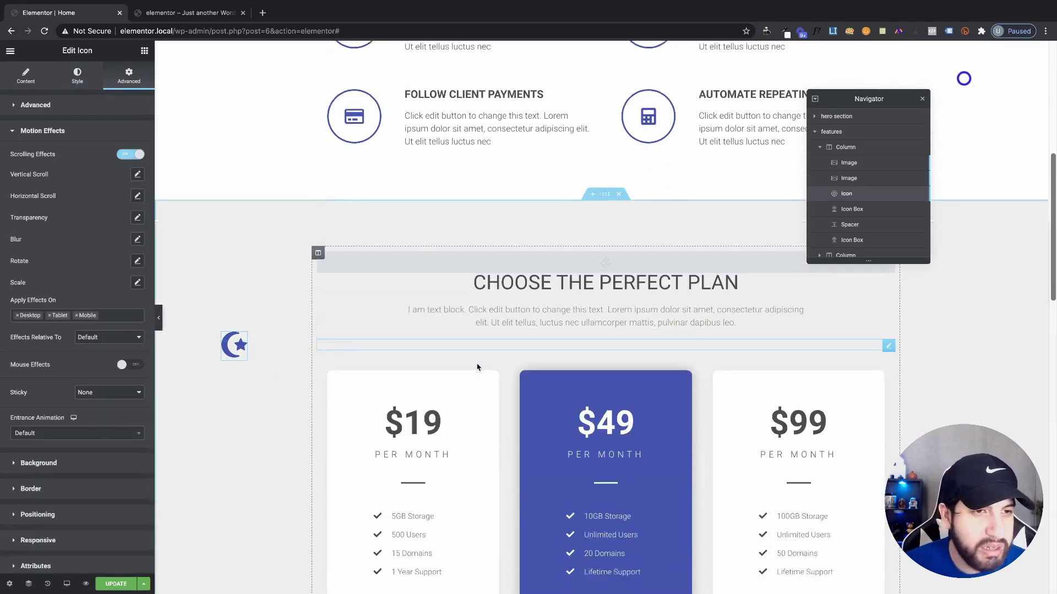
pyautogui.scroll(7, 503, 375)
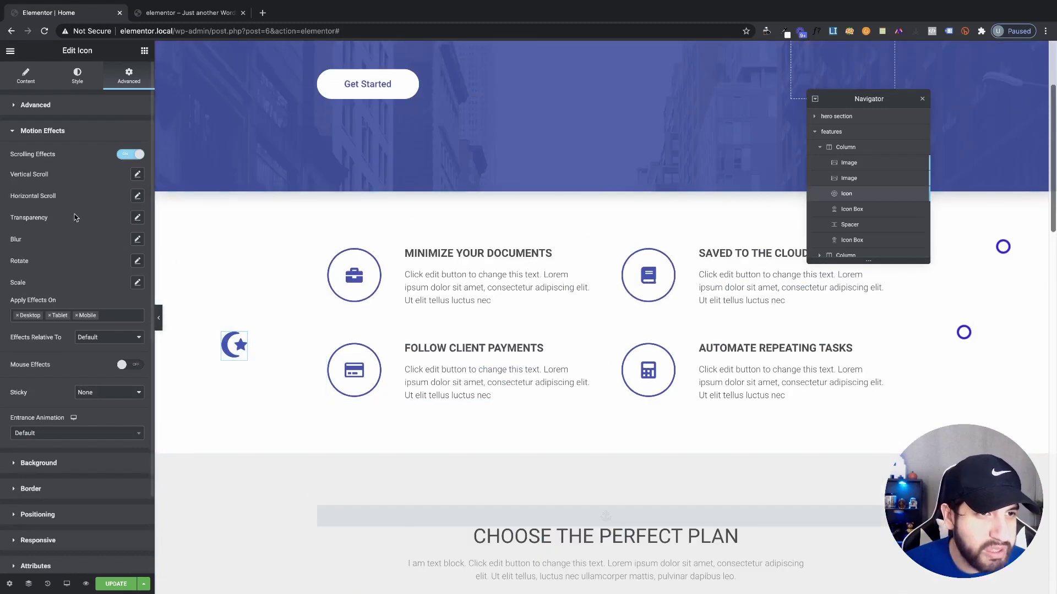
# - Try the Vertical Scroll effect on the icon with direction Up and speed 4, preview it along the page and reset it
pyautogui.click(136, 175)
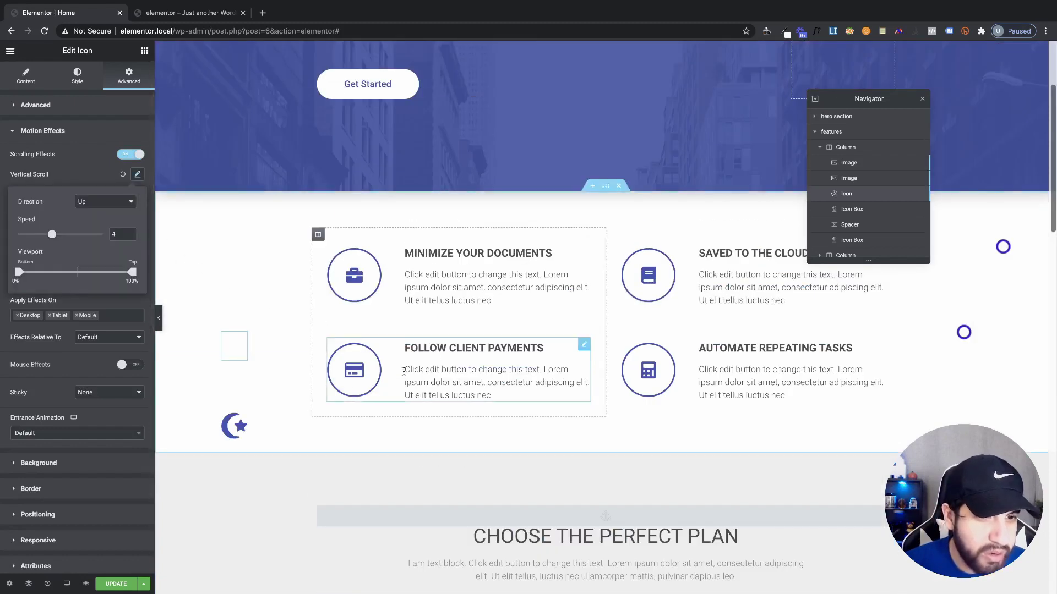
pyautogui.scroll(-8, 402, 365)
pyautogui.scroll(-5, 403, 366)
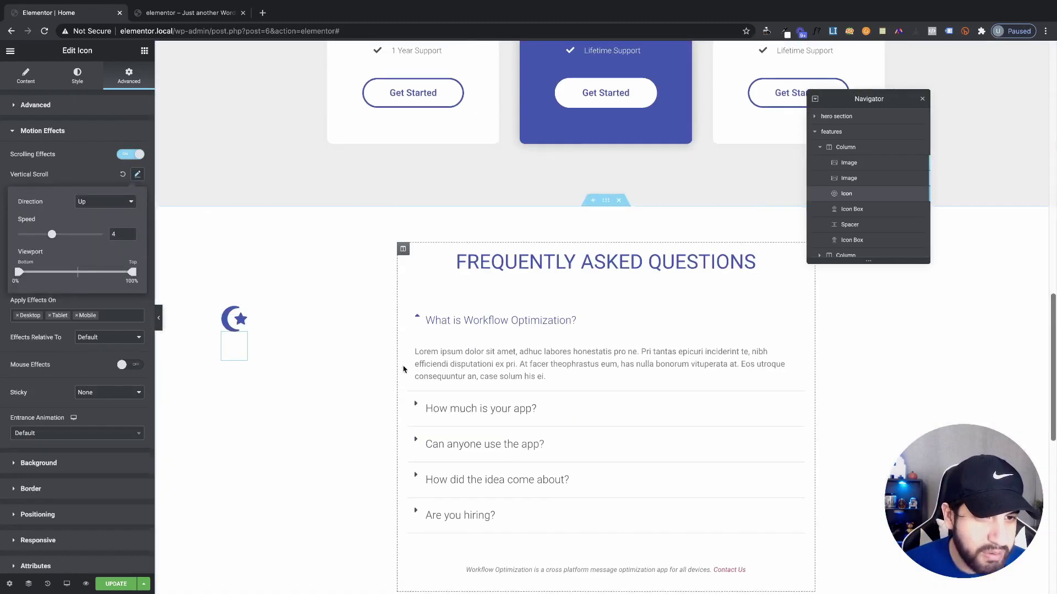
pyautogui.scroll(12, 402, 366)
pyautogui.scroll(-8, 408, 369)
pyautogui.scroll(-10, 407, 366)
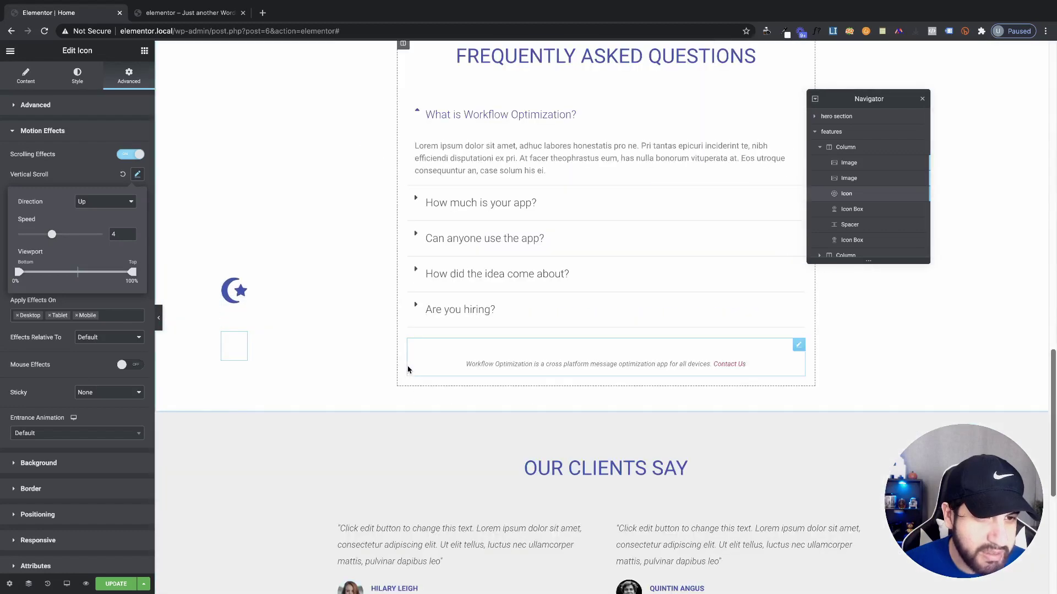
pyautogui.scroll(15, 404, 367)
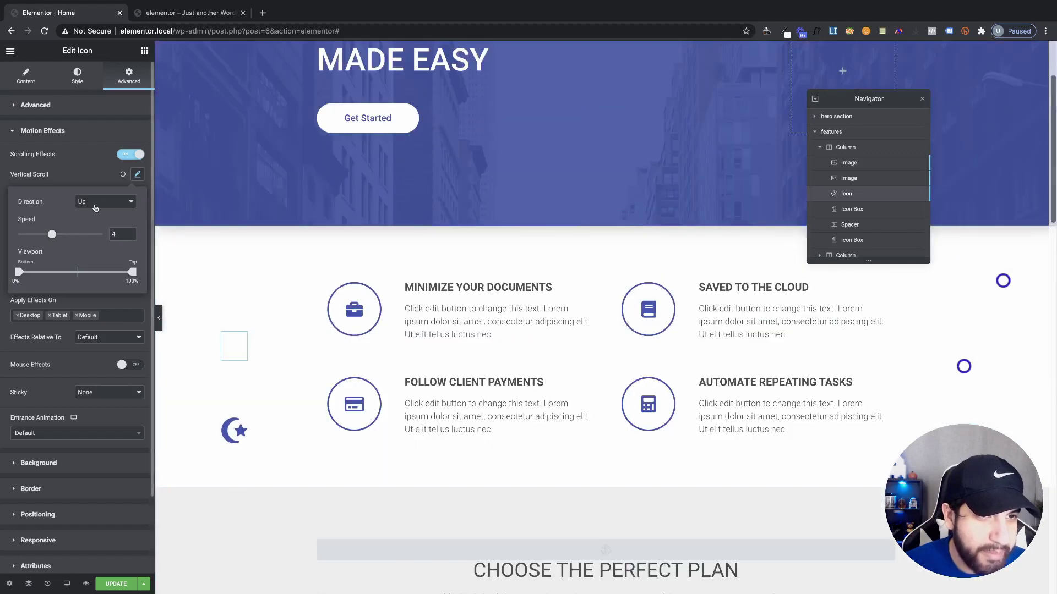
pyautogui.click(137, 175)
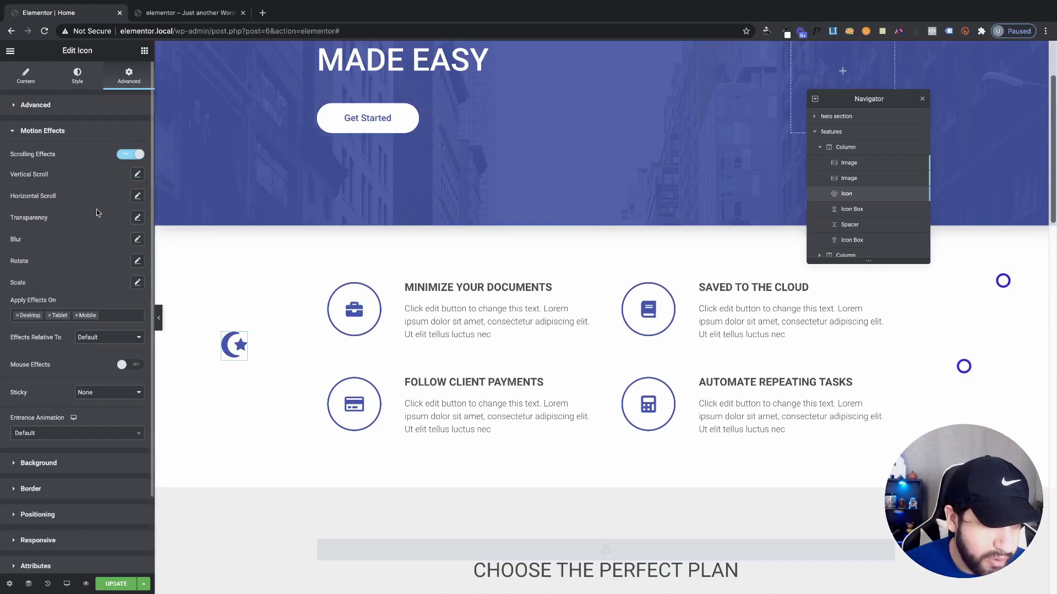
# - Enable the Rotate scrolling effect on the icon with direction To Left and preview it over the full page length
pyautogui.click(138, 262)
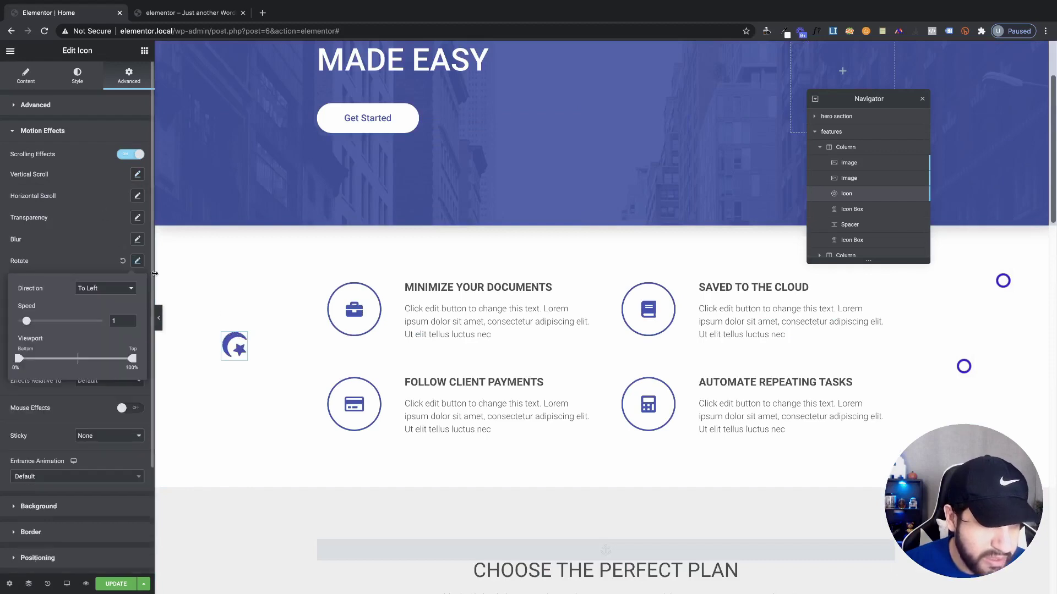
pyautogui.scroll(-10, 367, 344)
pyautogui.scroll(-2, 370, 345)
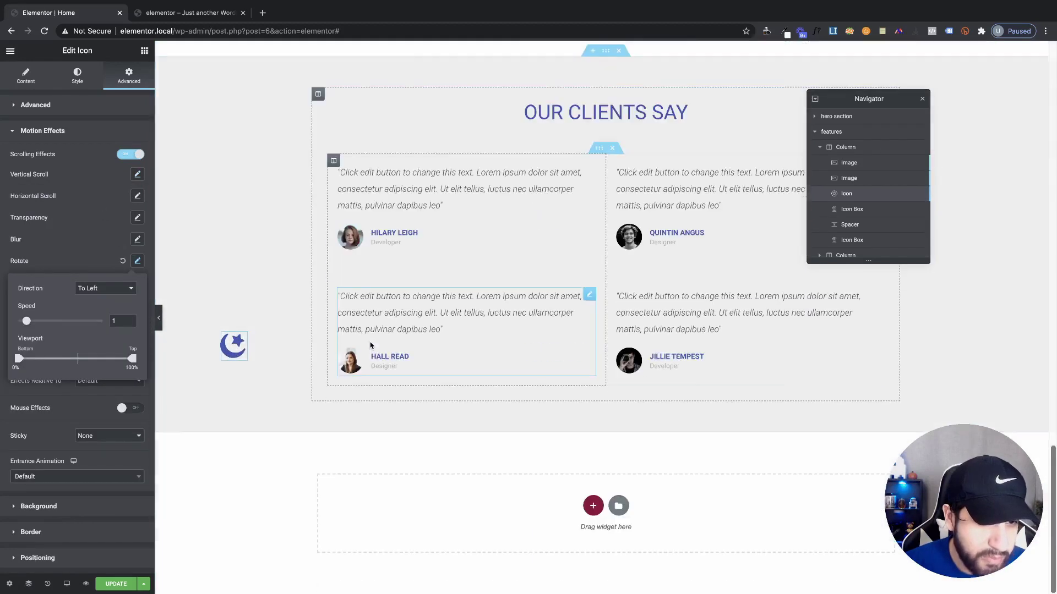
pyautogui.scroll(15, 370, 344)
pyautogui.scroll(-8, 370, 344)
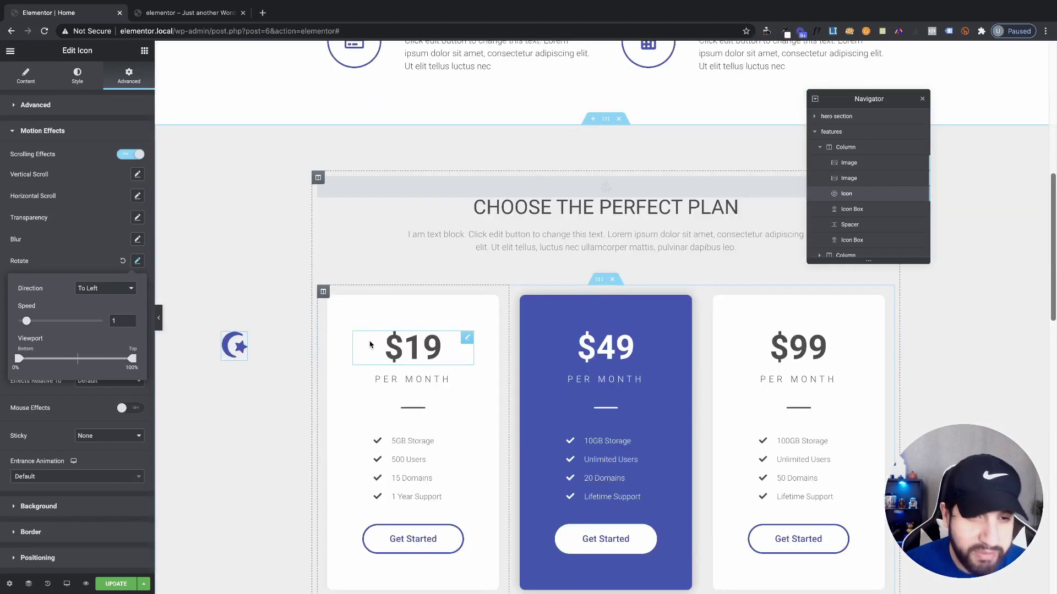
pyautogui.scroll(-1, 370, 344)
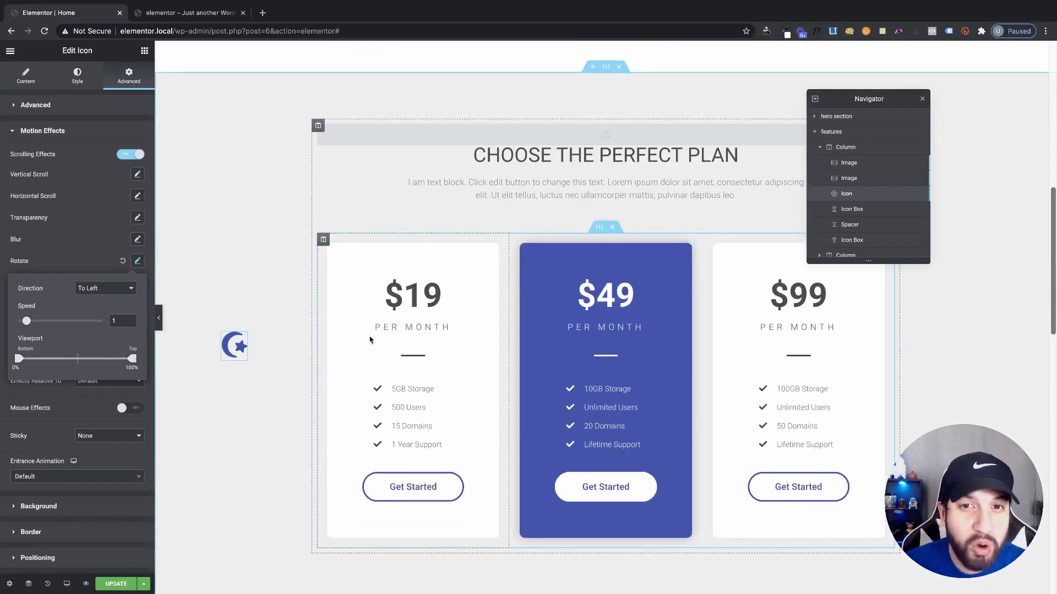
pyautogui.scroll(9, 369, 340)
pyautogui.scroll(-3, 374, 341)
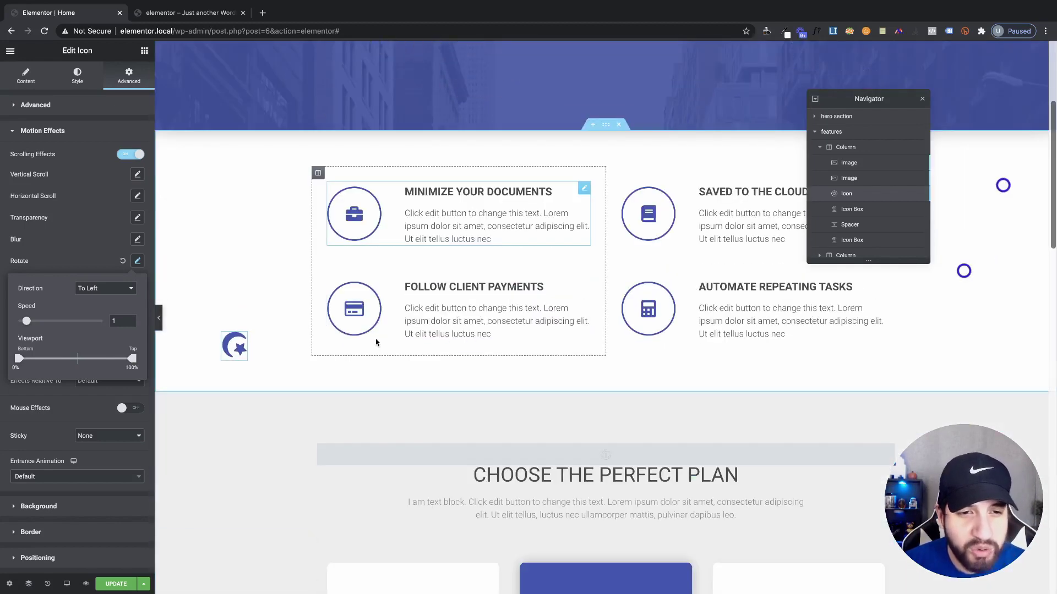
pyautogui.scroll(-20, 376, 342)
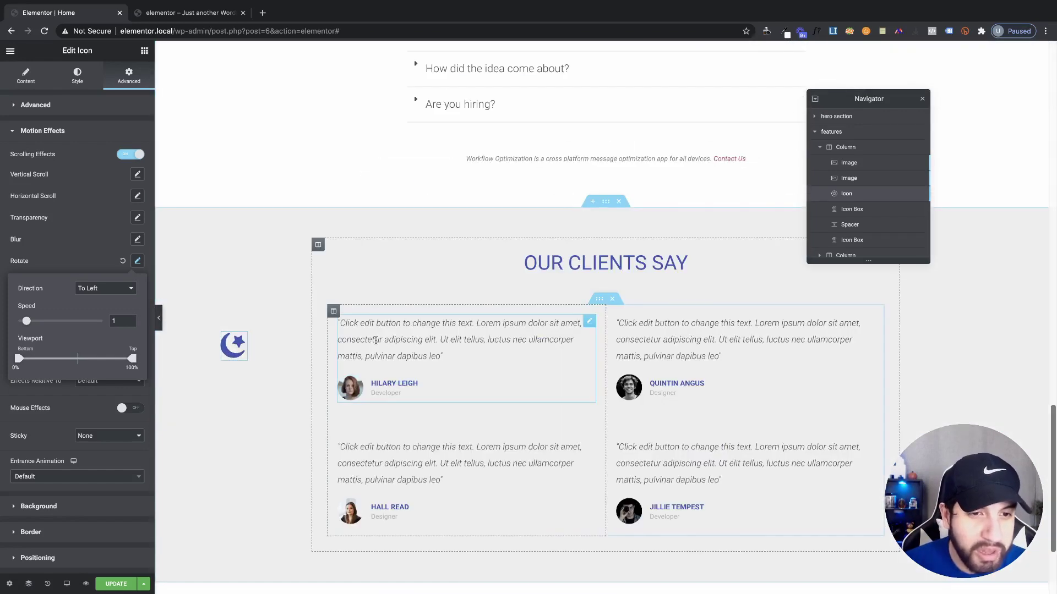
pyautogui.scroll(20, 376, 340)
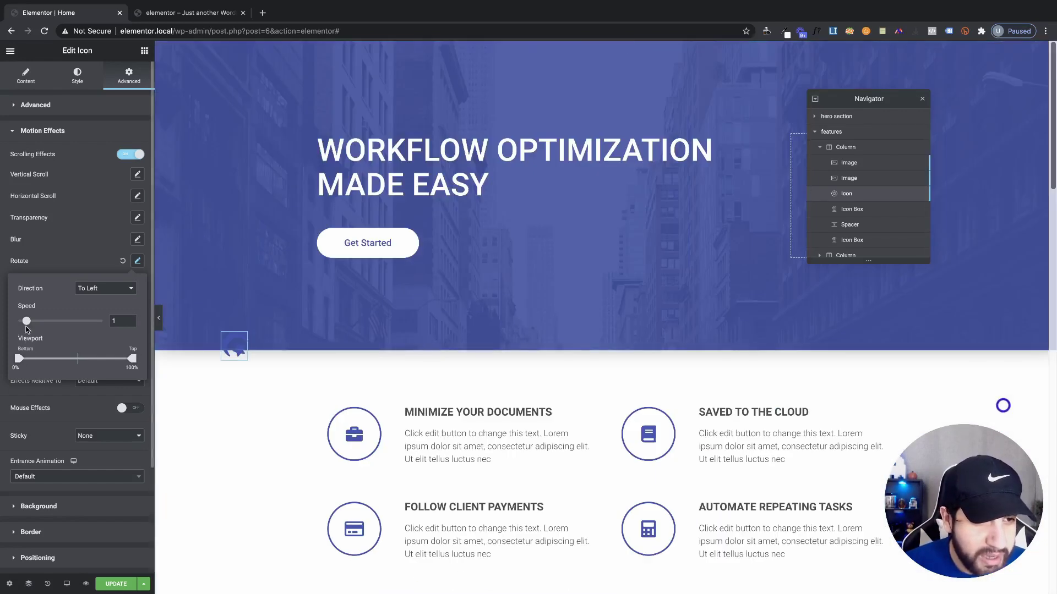
# - Increase the icon's rotate speed to 2.9 and preview the rotation along the page
pyautogui.moveTo(31, 323); pyautogui.dragTo(36, 323)
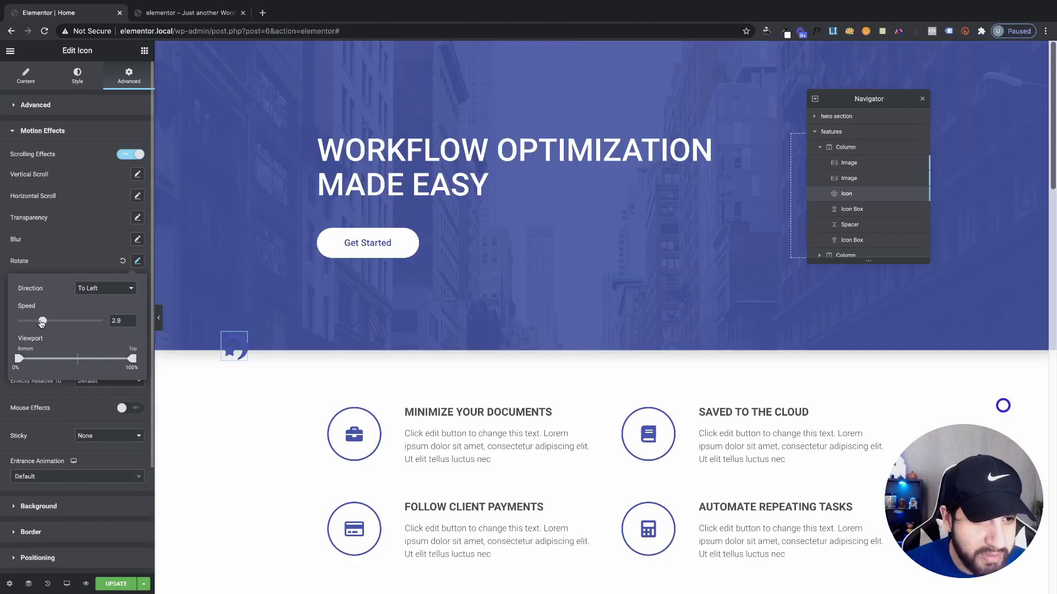
pyautogui.scroll(-15, 404, 425)
pyautogui.scroll(6, 404, 425)
pyautogui.scroll(7, 404, 426)
pyautogui.scroll(-14, 404, 425)
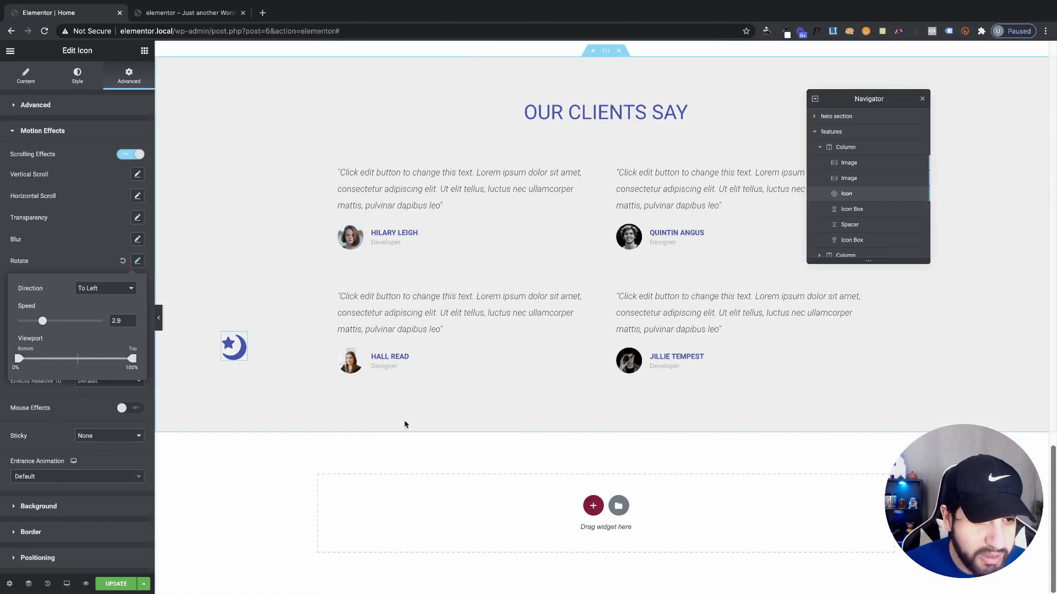
pyautogui.scroll(4, 404, 425)
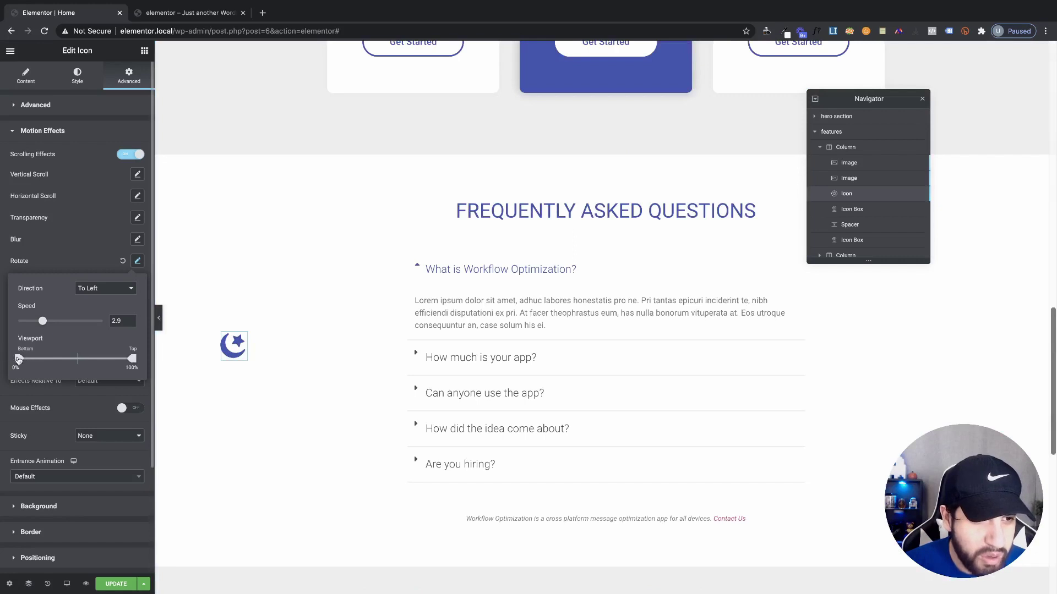
# - Limit the rotate effect's viewport to a 77% upper bound and preview it down to the testimonials section
pyautogui.moveTo(20, 361)
pyautogui.mouseDown()
pyautogui.moveTo(36, 360)
pyautogui.moveTo(6, 361)
pyautogui.mouseUp()
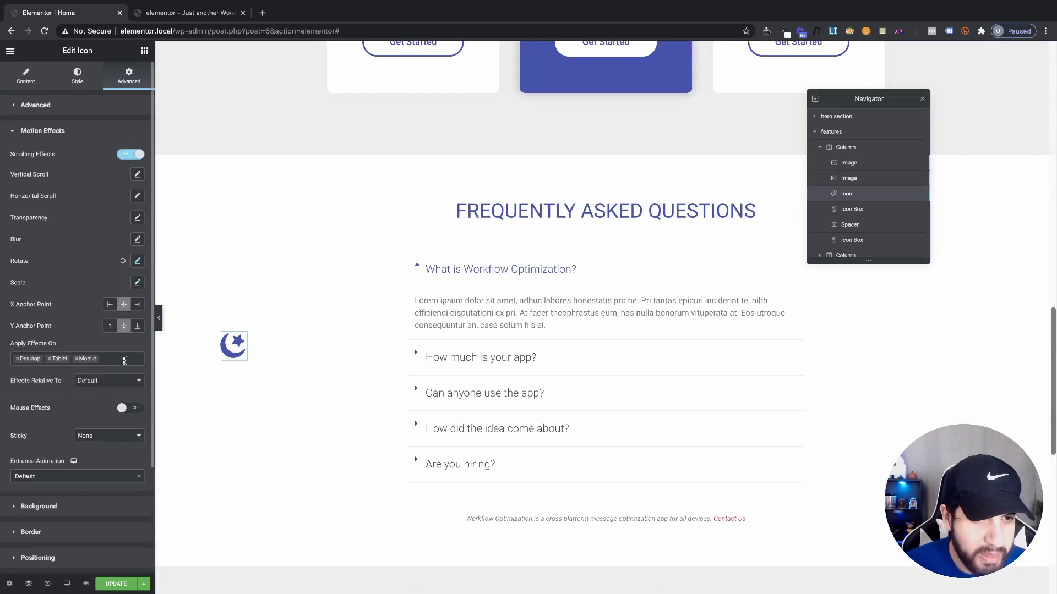
pyautogui.click(137, 261)
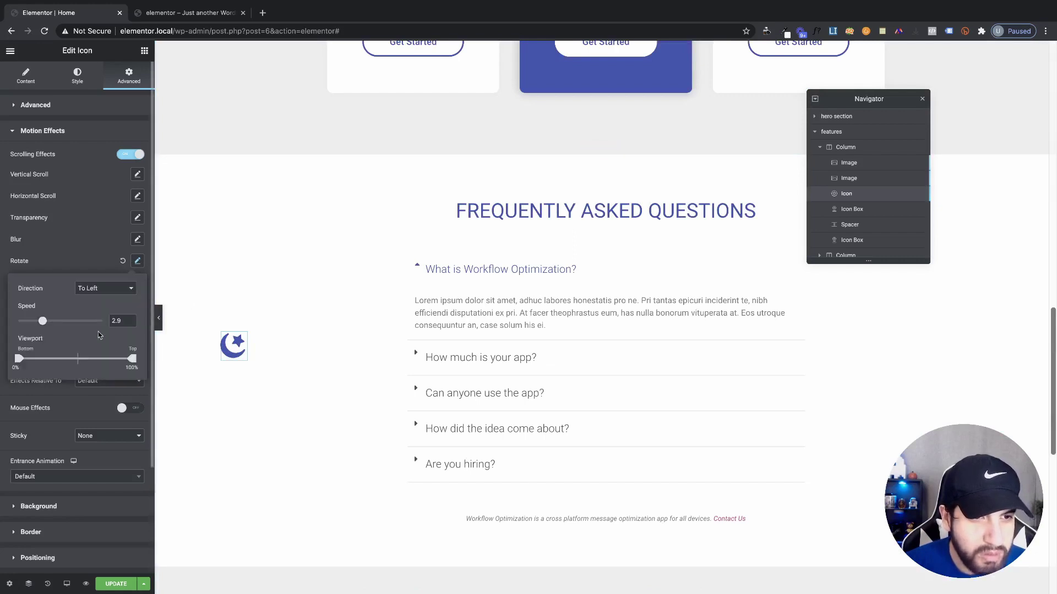
pyautogui.moveTo(130, 361); pyautogui.dragTo(105, 360)
pyautogui.scroll(-10, 341, 402)
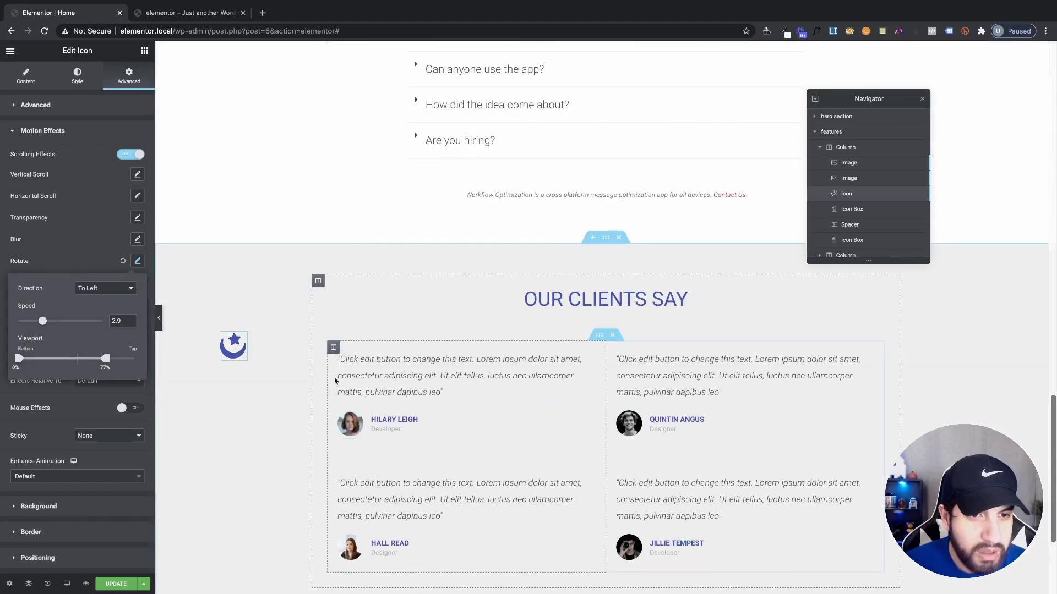
# - Preview the icon's rotation once more between the hero and pricing sections, and reset the Rotate scrolling effect
pyautogui.scroll(10, 341, 402)
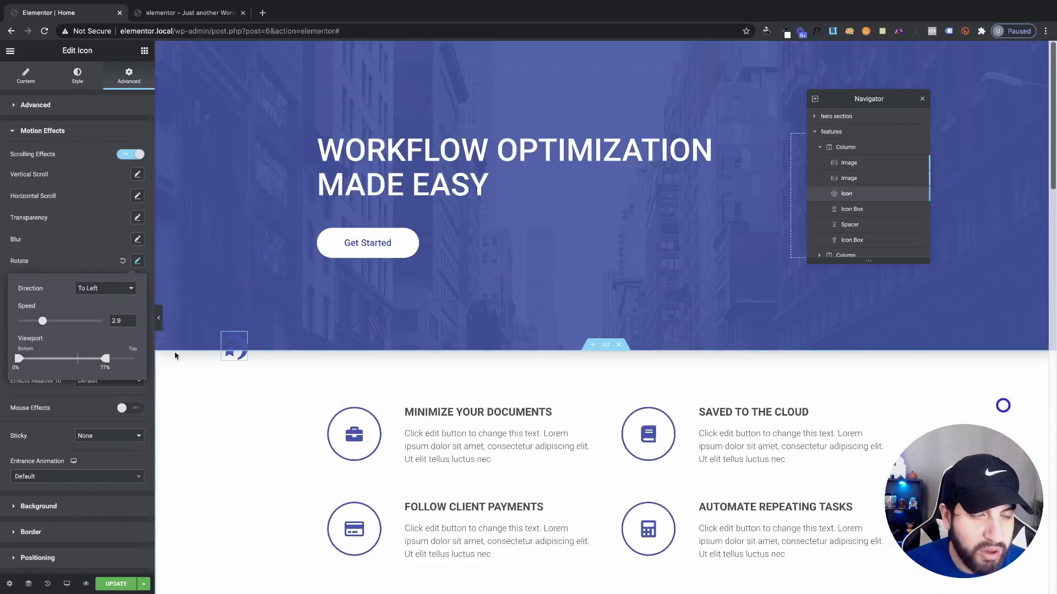
pyautogui.scroll(-6, 229, 377)
pyautogui.click(137, 262)
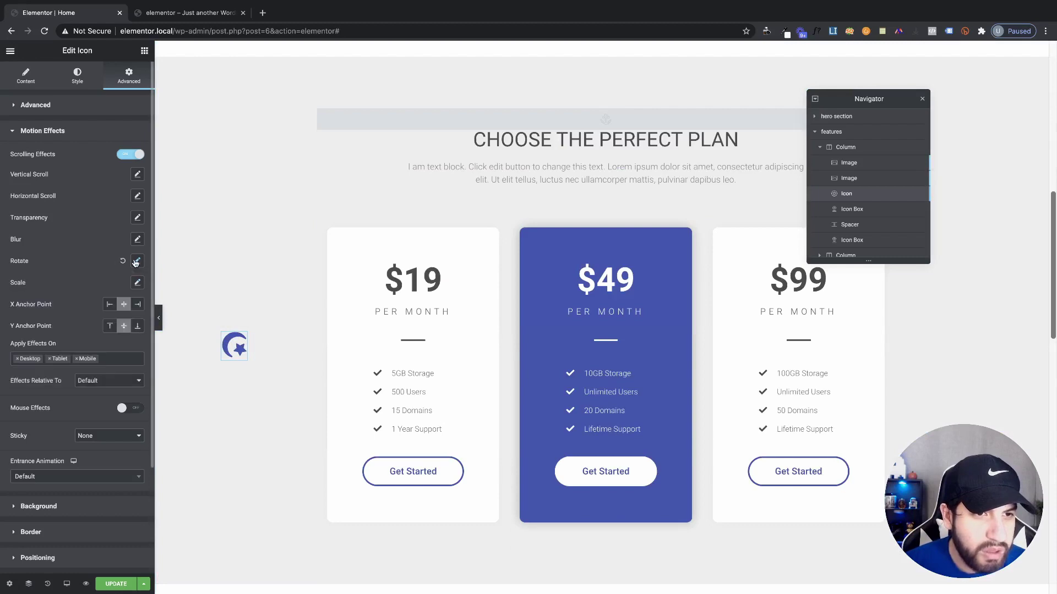
pyautogui.scroll(6, 415, 375)
pyautogui.scroll(4, 415, 375)
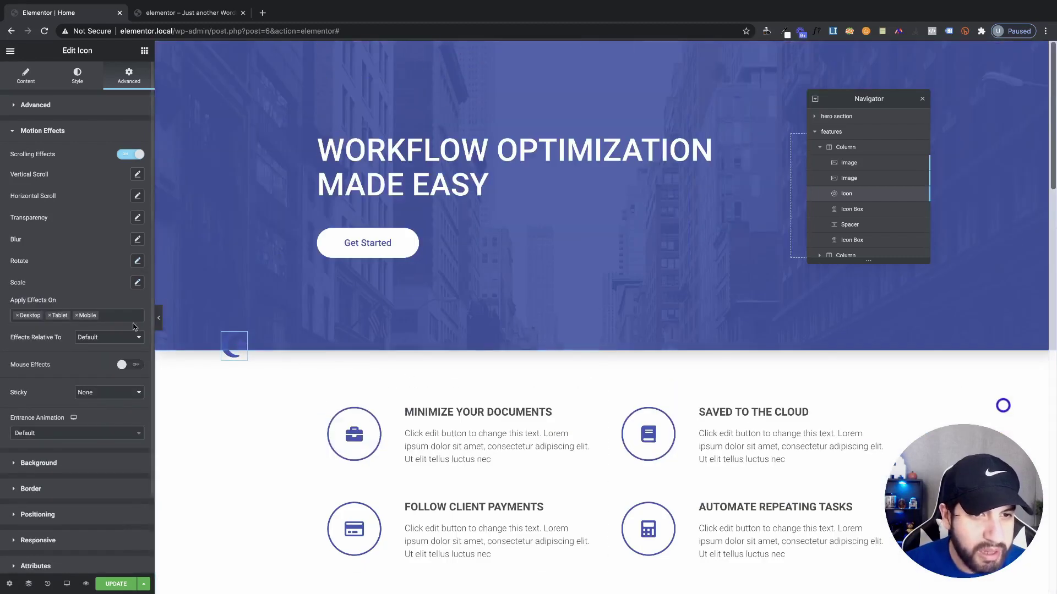
# - Try the Blur effect on the icon with direction Fade In and level 7, preview it over the full page and reset it
pyautogui.click(137, 240)
pyautogui.scroll(-5, 306, 424)
pyautogui.scroll(-15, 311, 426)
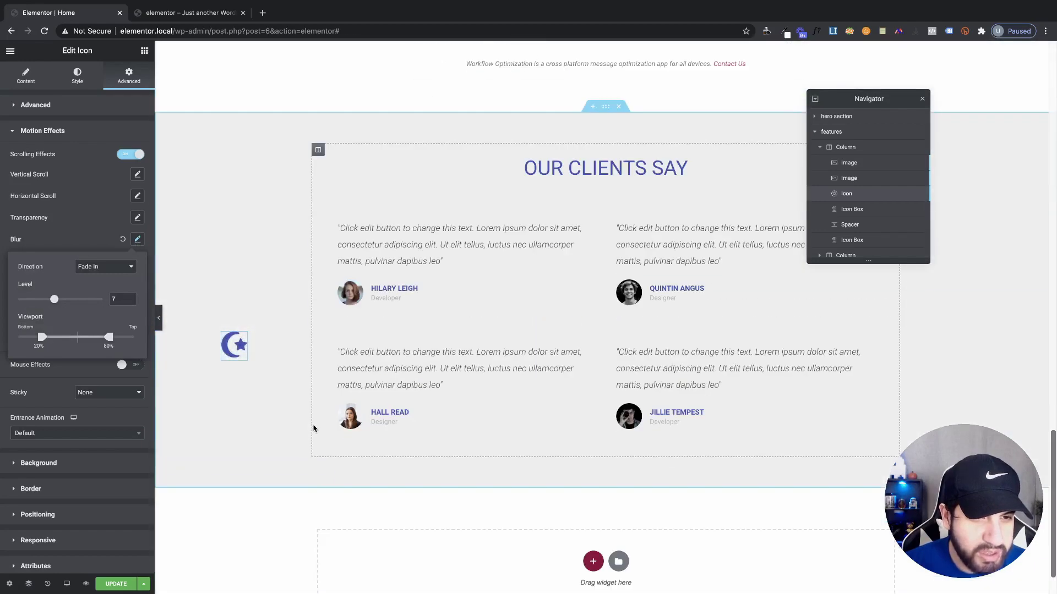
pyautogui.scroll(18, 313, 428)
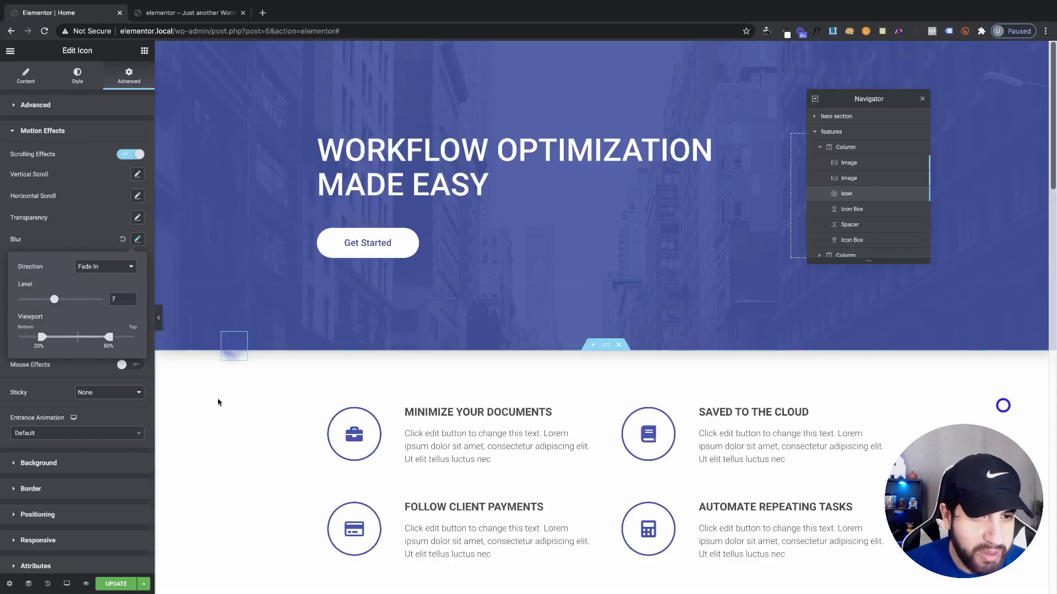
pyautogui.click(137, 239)
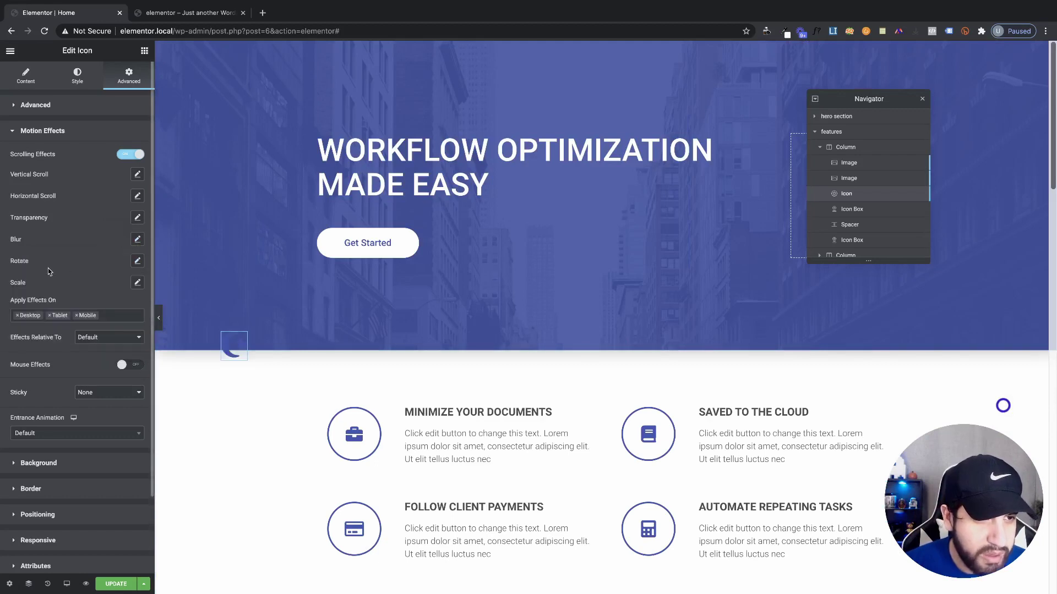
# - Enable the Scale effect on the icon with direction Scale Up and speed 4, lower its viewport start to 0% and preview it
pyautogui.click(137, 282)
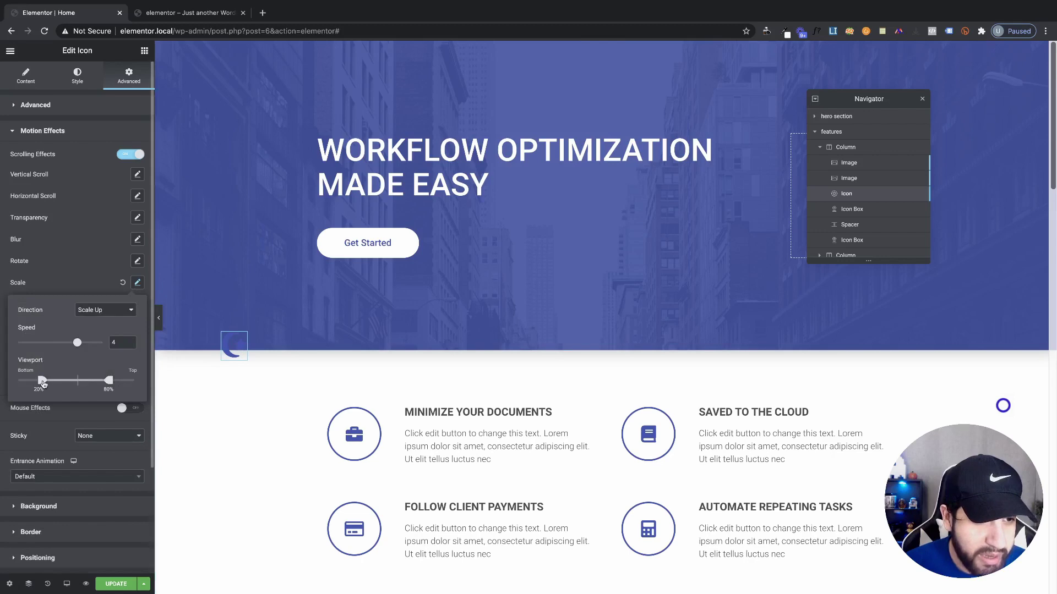
pyautogui.moveTo(35, 383); pyautogui.dragTo(41, 381)
pyautogui.scroll(-15, 274, 438)
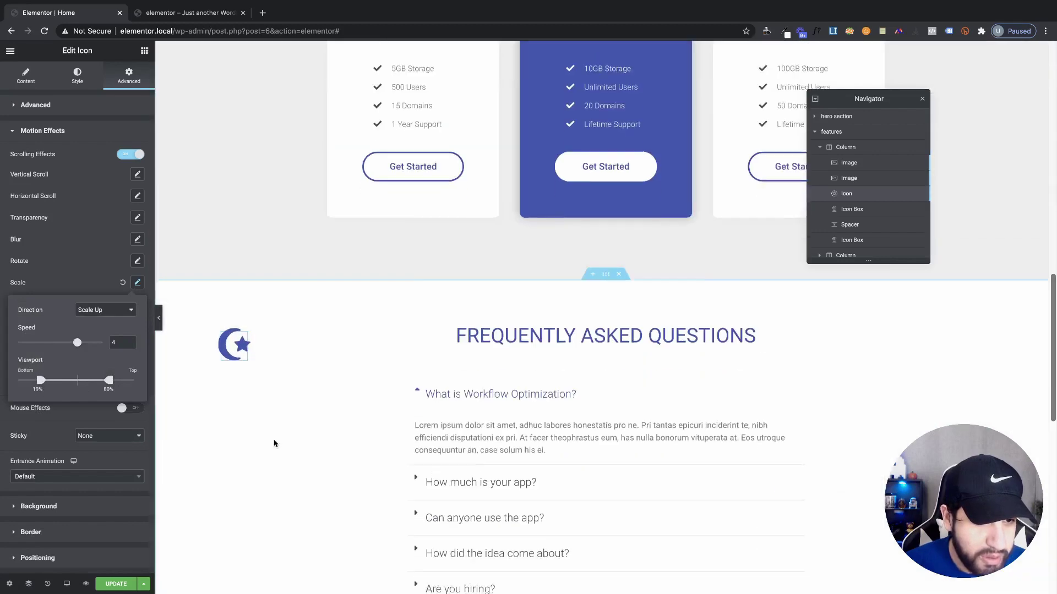
pyautogui.scroll(5, 274, 443)
pyautogui.scroll(5, 274, 444)
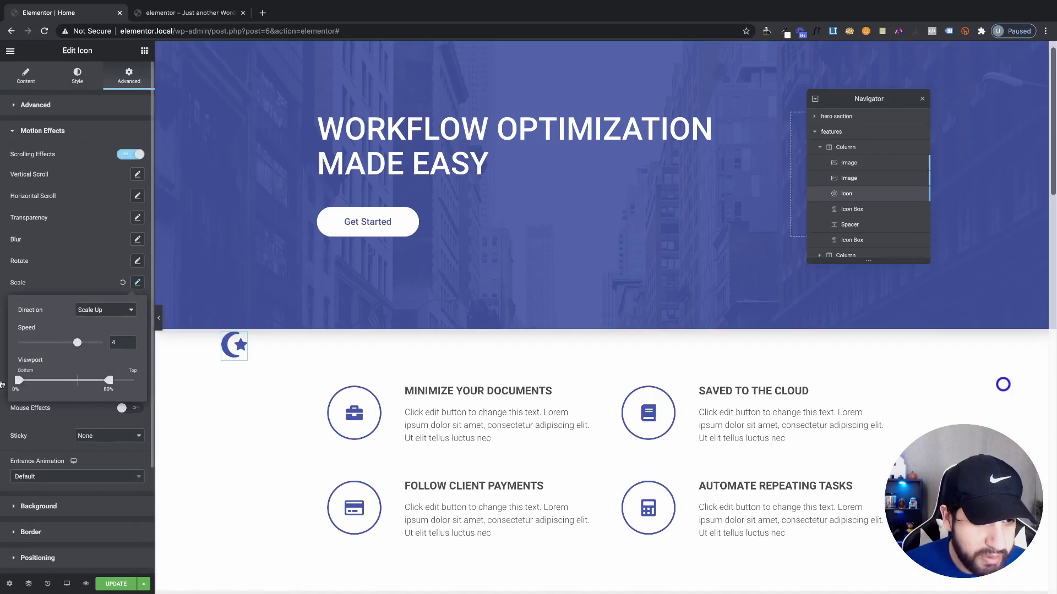
# - Try limiting the scale effect's viewport to a 55% upper bound and preview the icon down the page
pyautogui.click(224, 409)
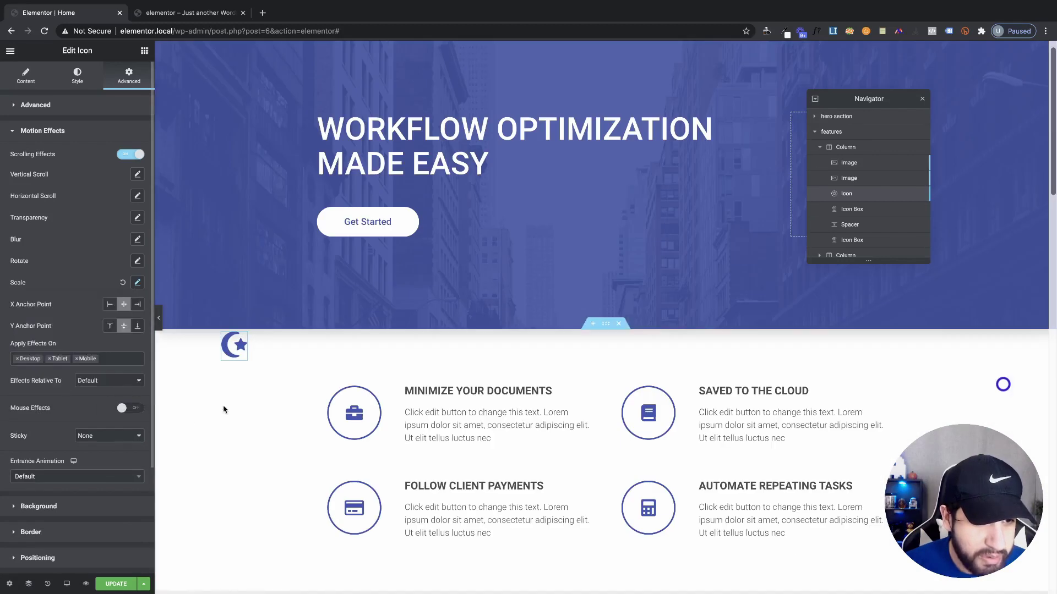
pyautogui.click(138, 284)
pyautogui.moveTo(109, 381); pyautogui.dragTo(80, 381)
pyautogui.scroll(-5, 240, 439)
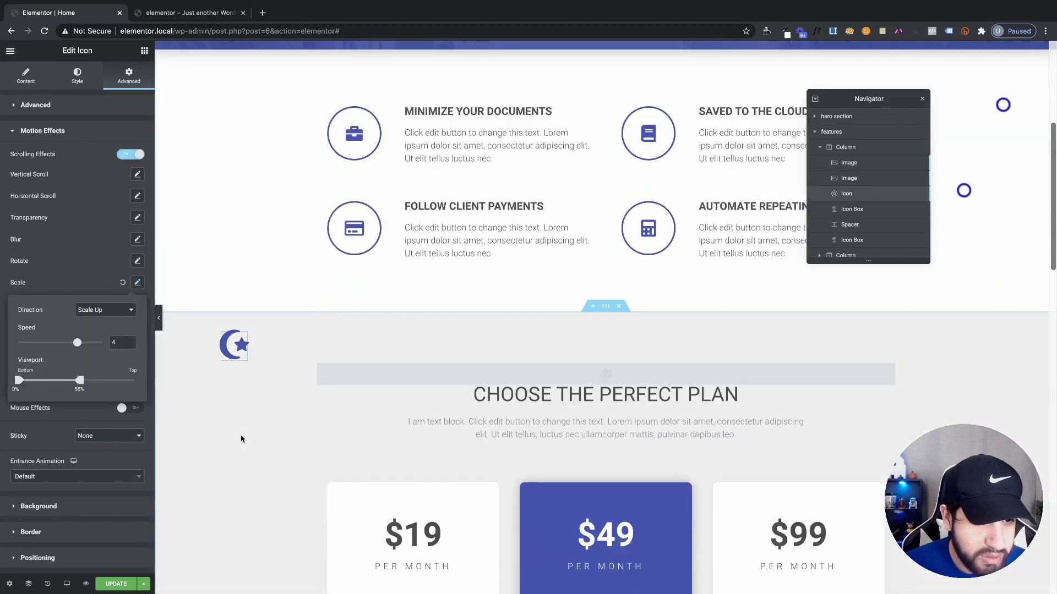
pyautogui.scroll(-10, 241, 438)
pyautogui.scroll(10, 246, 451)
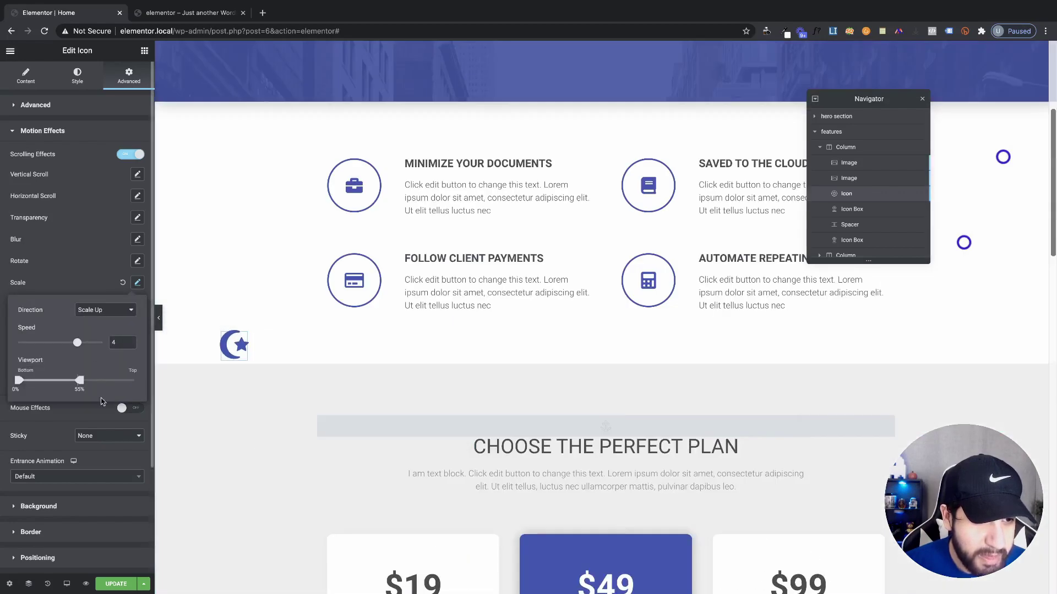
# - Move the scale effect's viewport bounds to 97% and preview the icon down to the pricing section
pyautogui.moveTo(77, 382); pyautogui.dragTo(137, 388)
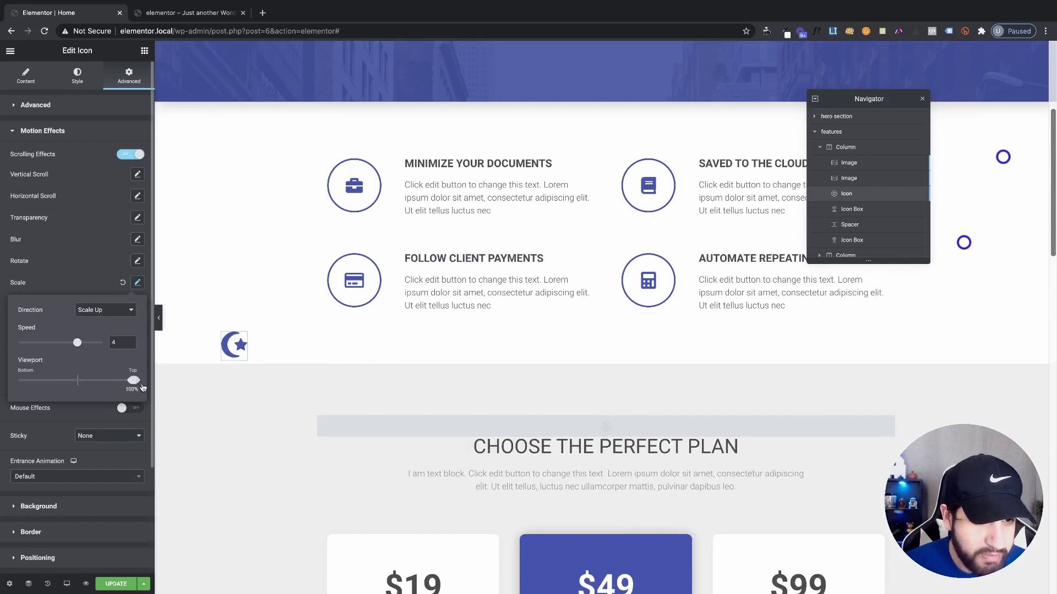
pyautogui.scroll(5, 352, 440)
pyautogui.scroll(-12, 342, 457)
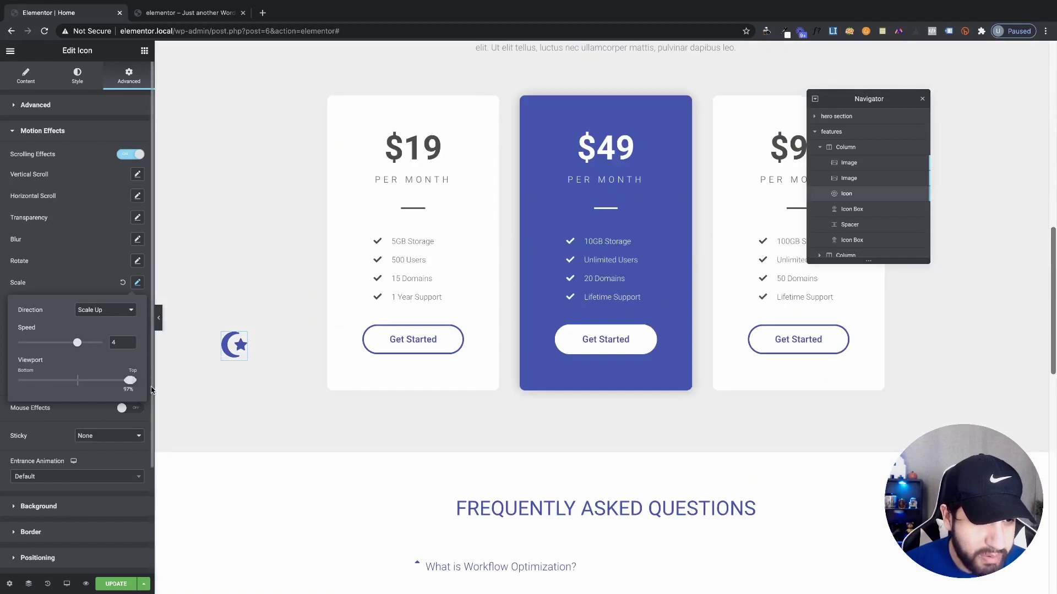
pyautogui.moveTo(131, 386); pyautogui.dragTo(141, 388)
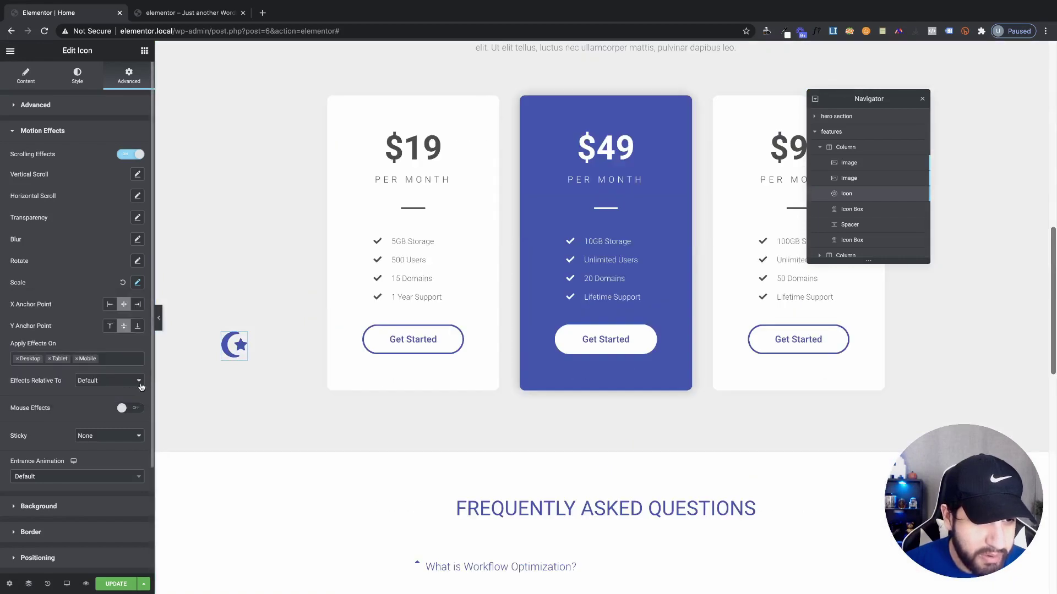
pyautogui.click(123, 283)
pyautogui.click(138, 283)
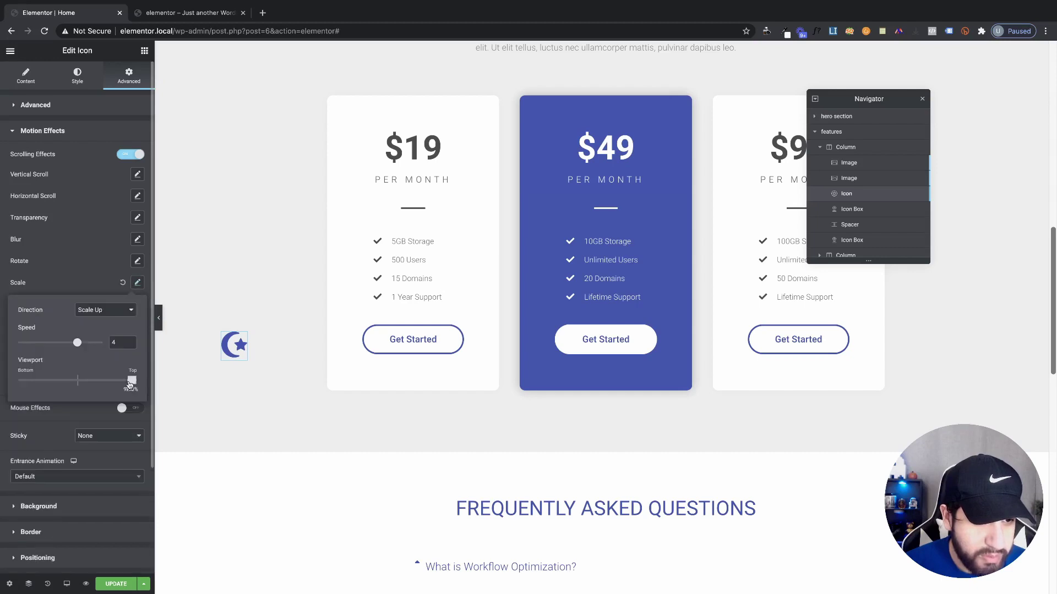
# - Try a 53% lower bound for the scale effect's viewport and preview the icon around the pricing section
pyautogui.moveTo(133, 383); pyautogui.dragTo(80, 384)
pyautogui.scroll(5, 376, 470)
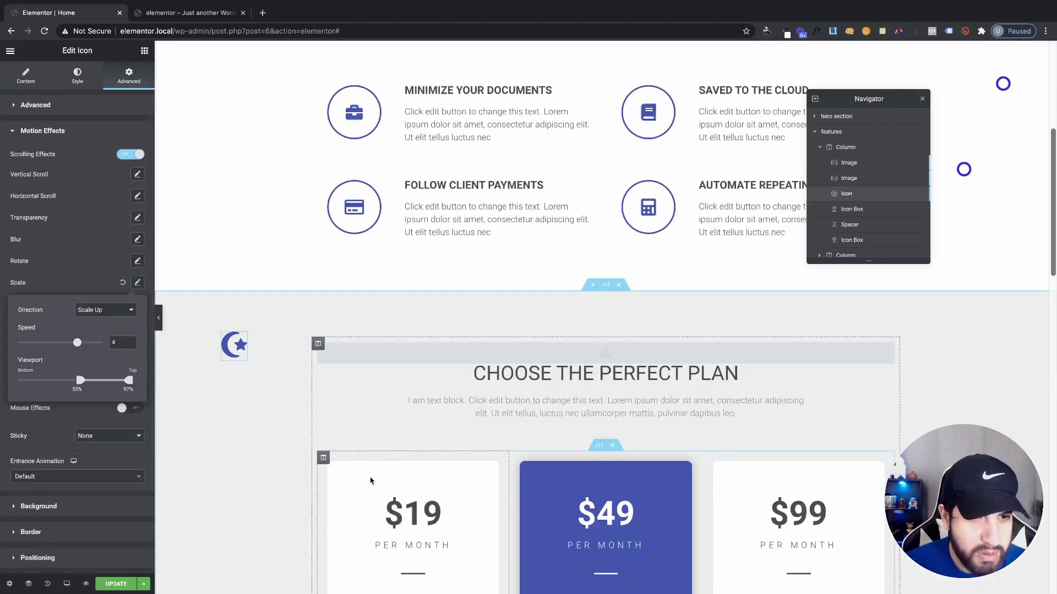
pyautogui.scroll(-10, 376, 470)
pyautogui.scroll(10, 353, 481)
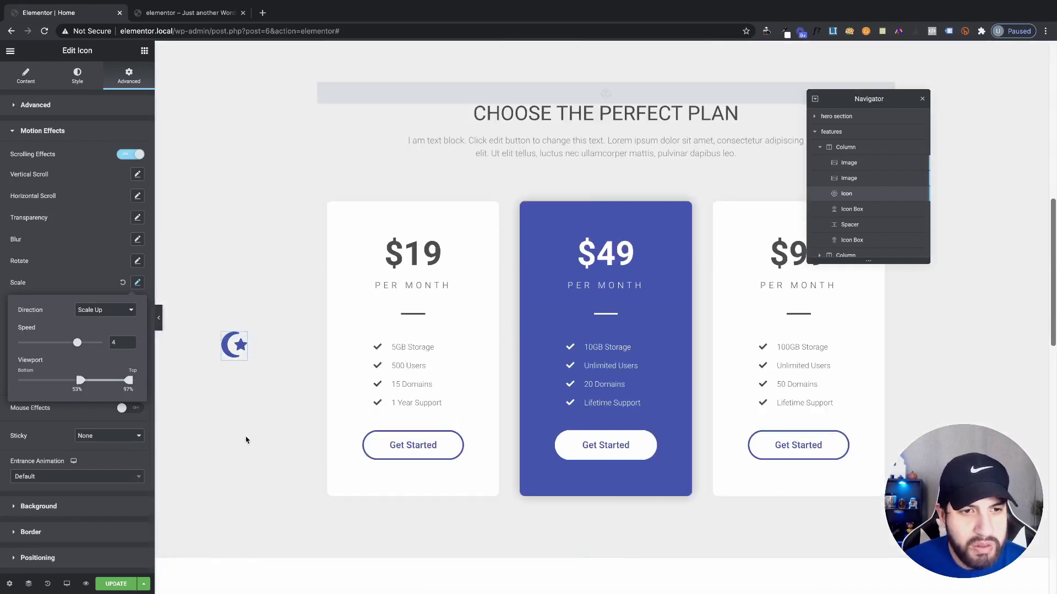
# - Set the scale effect's viewport lower bound to 67% and its speed to 5, and preview it over the full page length
pyautogui.moveTo(84, 381); pyautogui.dragTo(97, 381)
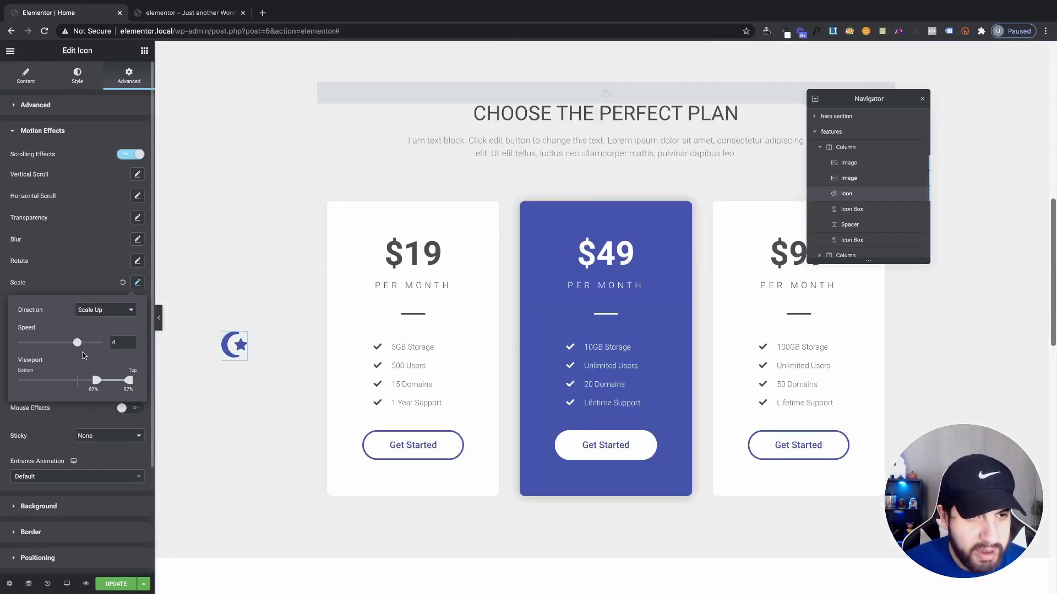
pyautogui.moveTo(64, 342); pyautogui.dragTo(82, 342)
pyautogui.scroll(5, 330, 460)
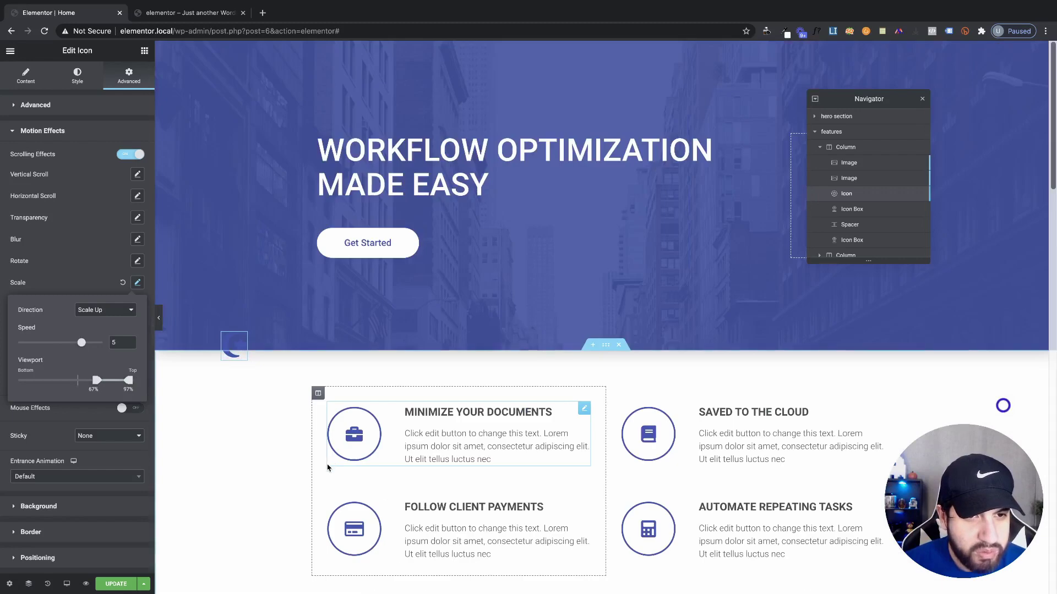
pyautogui.scroll(-10, 295, 472)
pyautogui.scroll(-5, 259, 460)
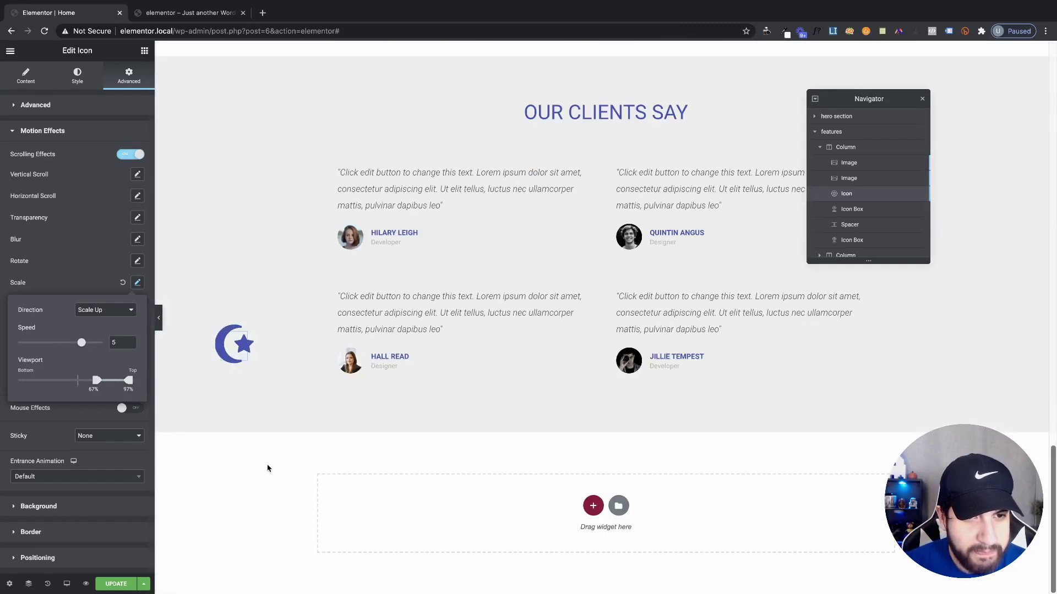
pyautogui.scroll(5, 187, 418)
pyautogui.click(54, 260)
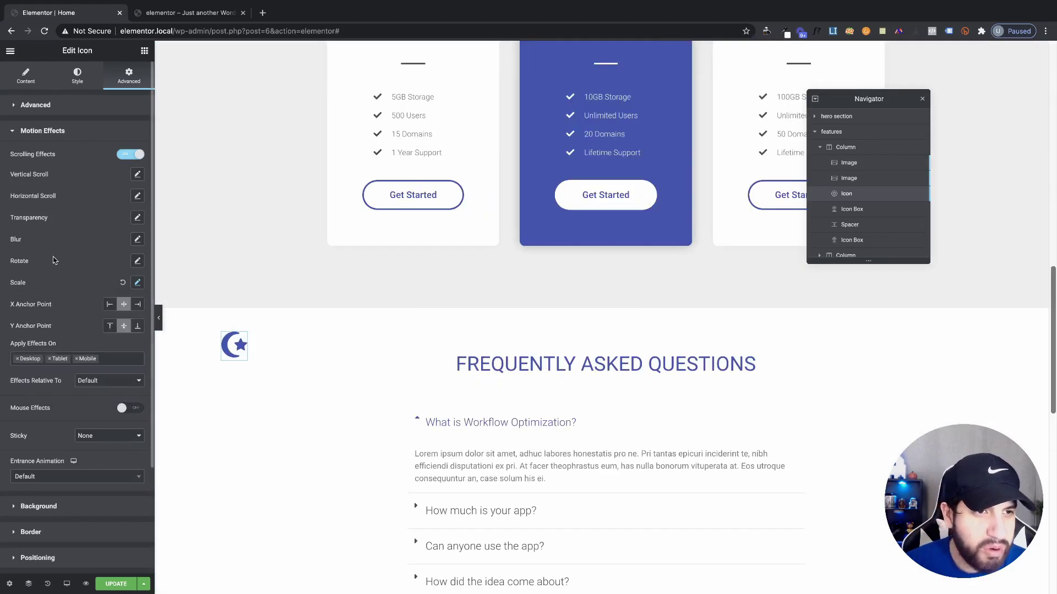
# - Try the Transparency effect on the icon with direction Fade In and level 10, preview it along the page and reset it
pyautogui.click(137, 218)
pyautogui.scroll(-10, 323, 401)
pyautogui.scroll(15, 337, 455)
pyautogui.scroll(-15, 337, 456)
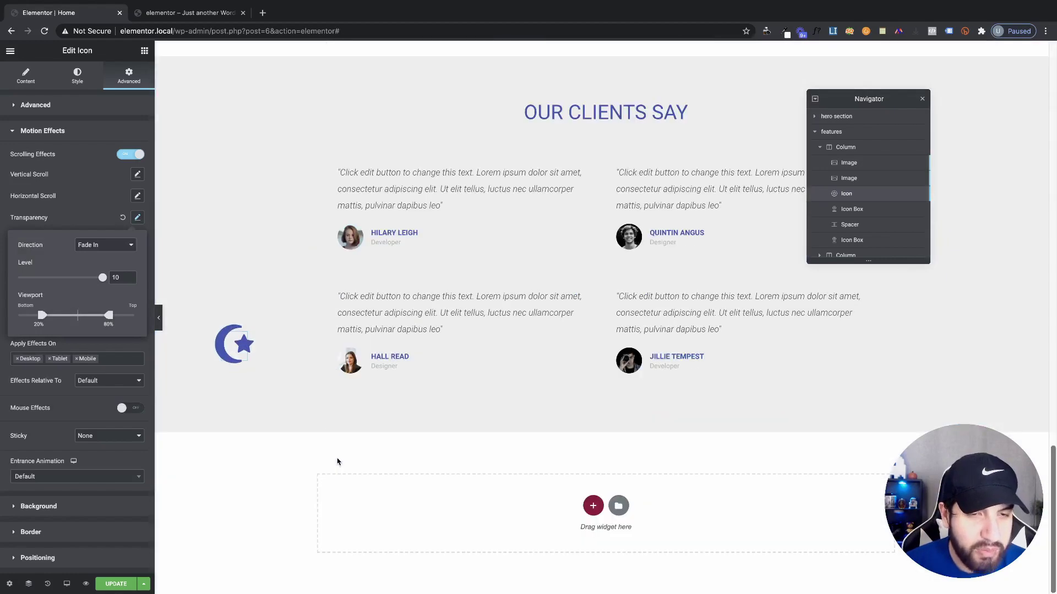
pyautogui.scroll(8, 337, 461)
pyautogui.scroll(-8, 337, 463)
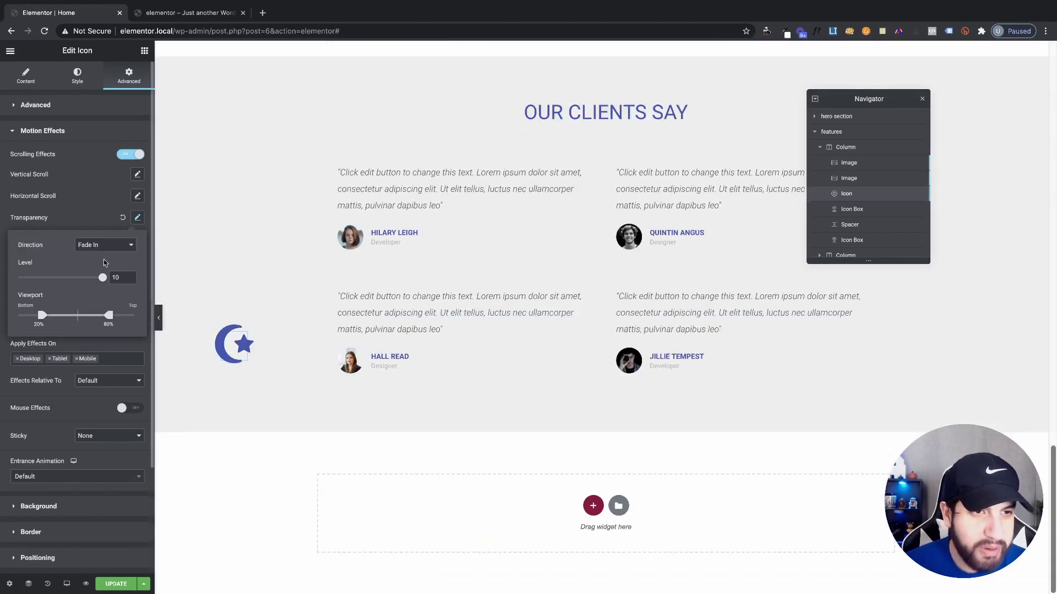
pyautogui.click(129, 228)
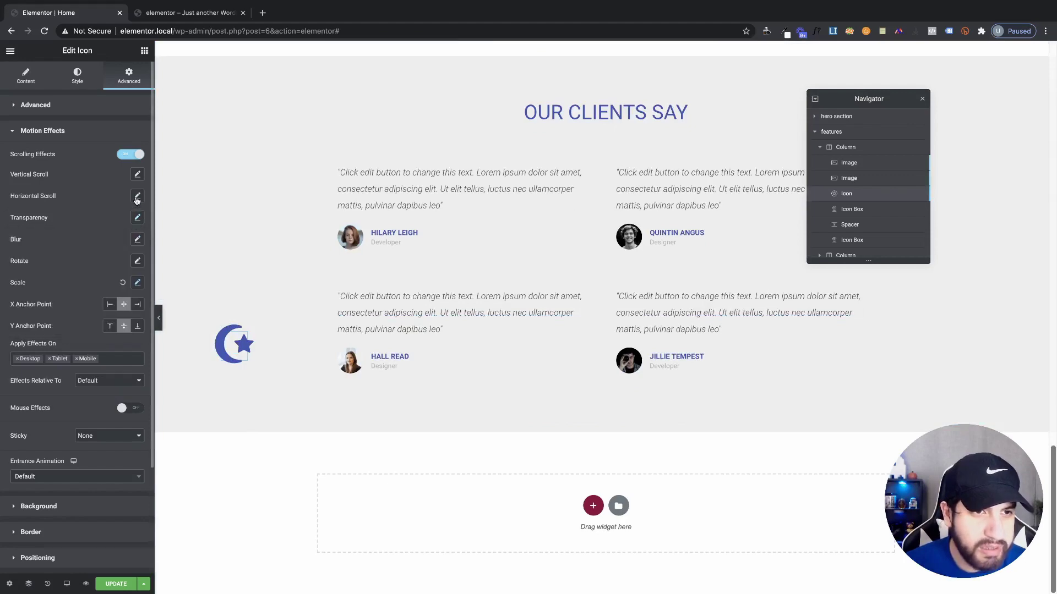
# - Enable the Horizontal Scroll effect on the icon with direction To Left and speed 4, and preview it down to the FAQ section
pyautogui.click(137, 196)
pyautogui.scroll(12, 328, 438)
pyautogui.scroll(-5, 325, 443)
pyautogui.scroll(-12, 324, 444)
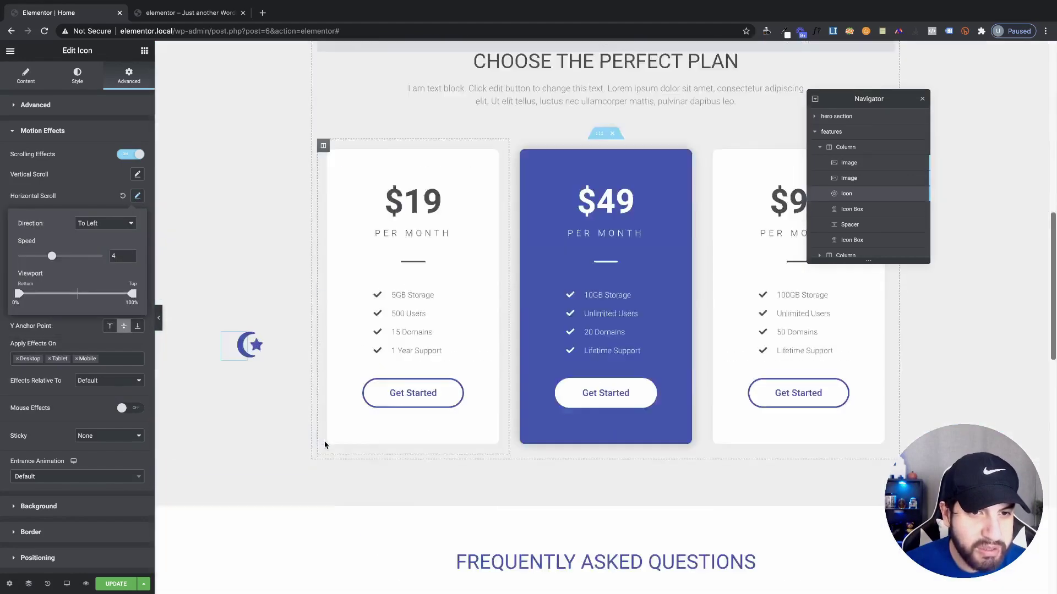
pyautogui.scroll(10, 324, 446)
pyautogui.scroll(-5, 324, 449)
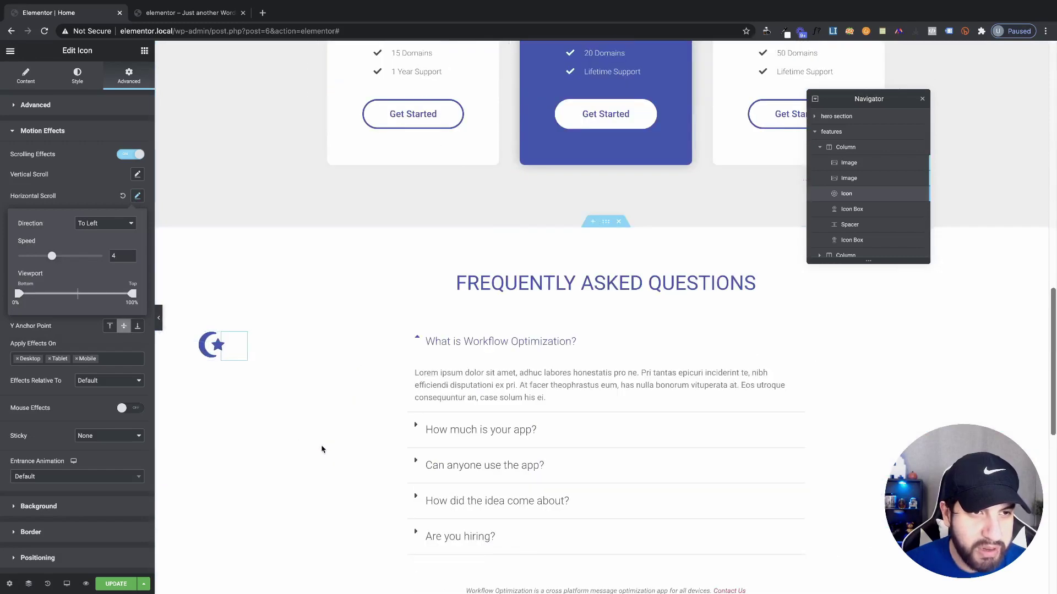
# - Add the Vertical Scroll effect to the icon with direction Up and preview it around the FAQ section
pyautogui.click(137, 174)
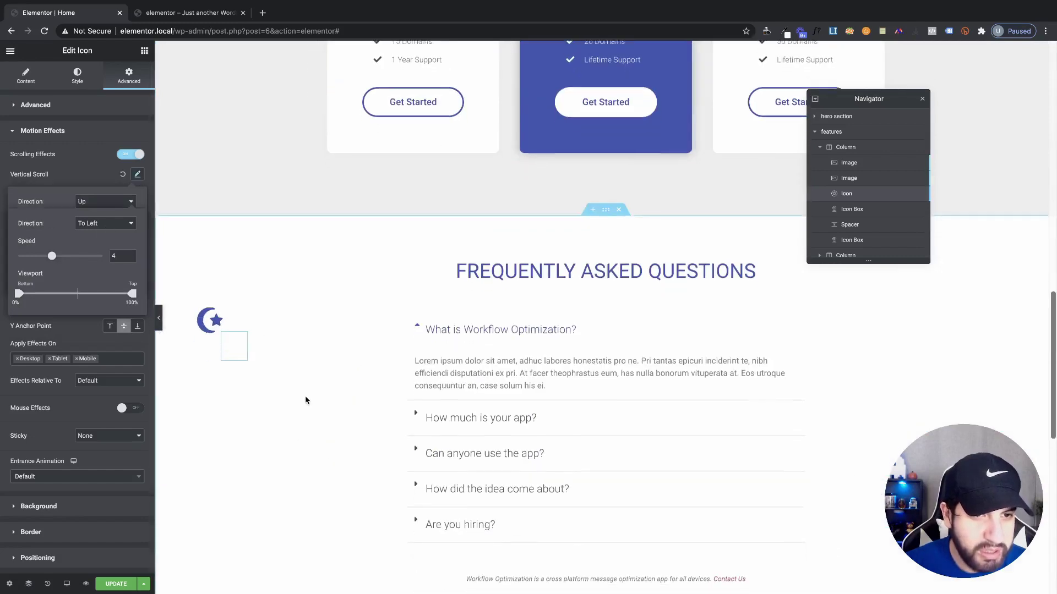
pyautogui.scroll(-8, 306, 401)
pyautogui.scroll(5, 307, 405)
pyautogui.scroll(5, 307, 405)
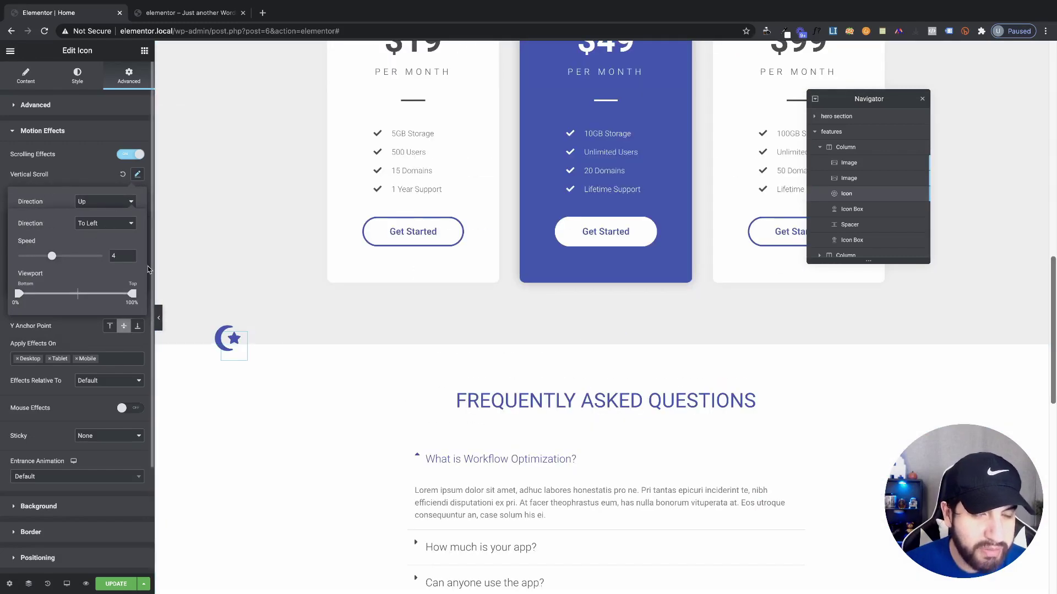
pyautogui.scroll(-3, 314, 297)
pyautogui.scroll(-5, 362, 351)
pyautogui.scroll(15, 356, 347)
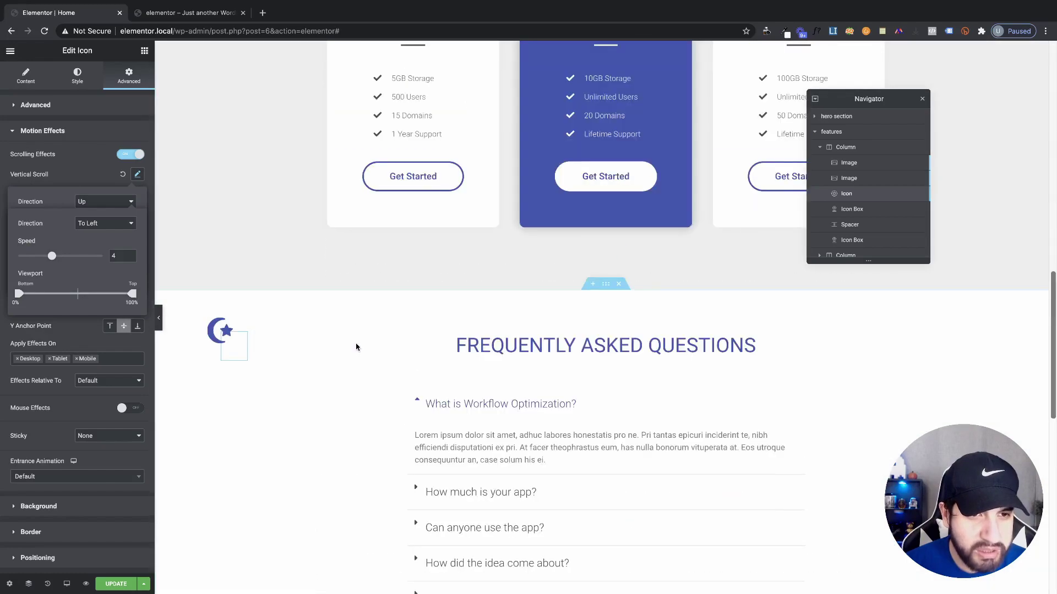
# - Examine the icon's combined horizontal, vertical and scale movement while passing between the pricing and testimonials sections
pyautogui.scroll(-10, 390, 370)
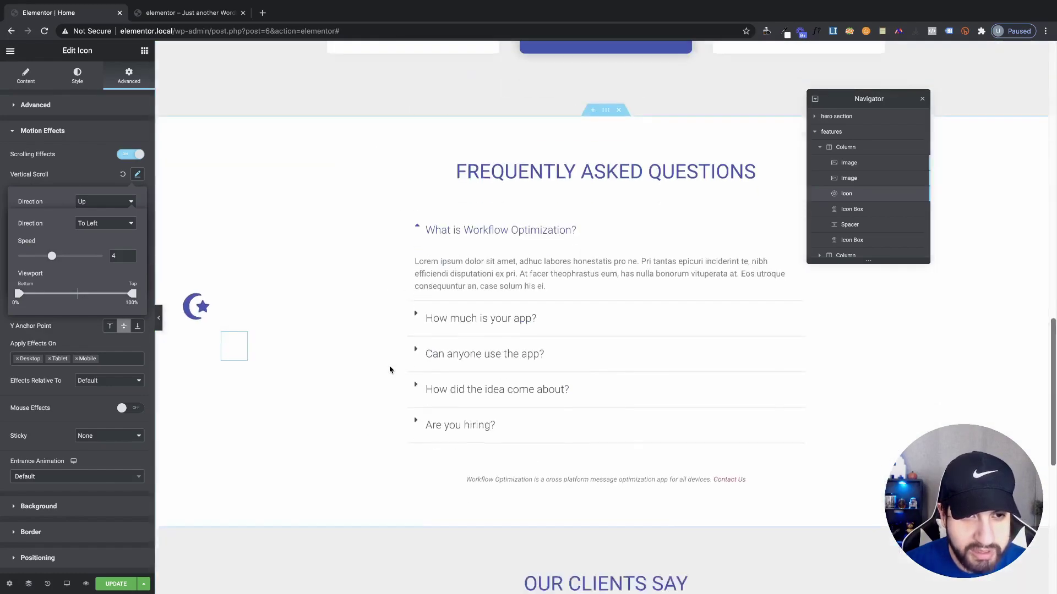
pyautogui.scroll(10, 386, 370)
pyautogui.scroll(-10, 420, 370)
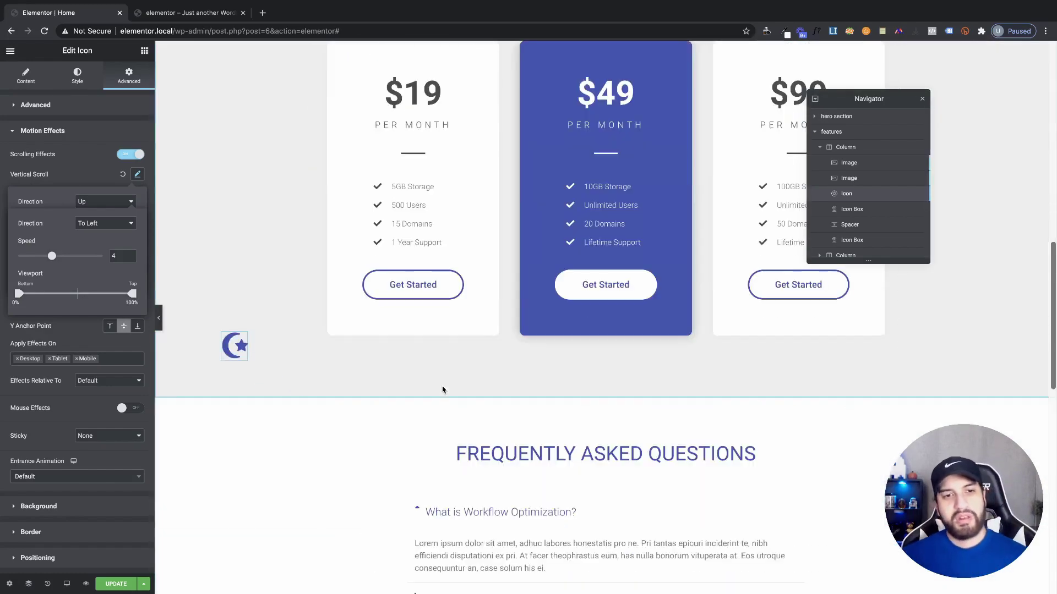
pyautogui.scroll(5, 441, 389)
pyautogui.scroll(-3, 419, 369)
pyautogui.scroll(-10, 419, 370)
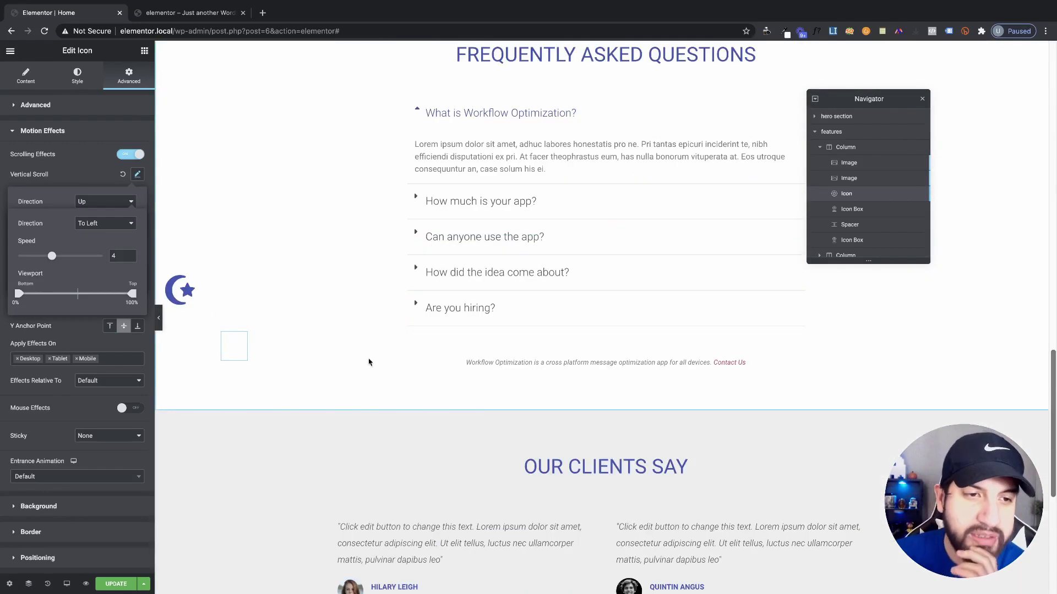
pyautogui.scroll(17, 377, 365)
pyautogui.scroll(-12, 376, 360)
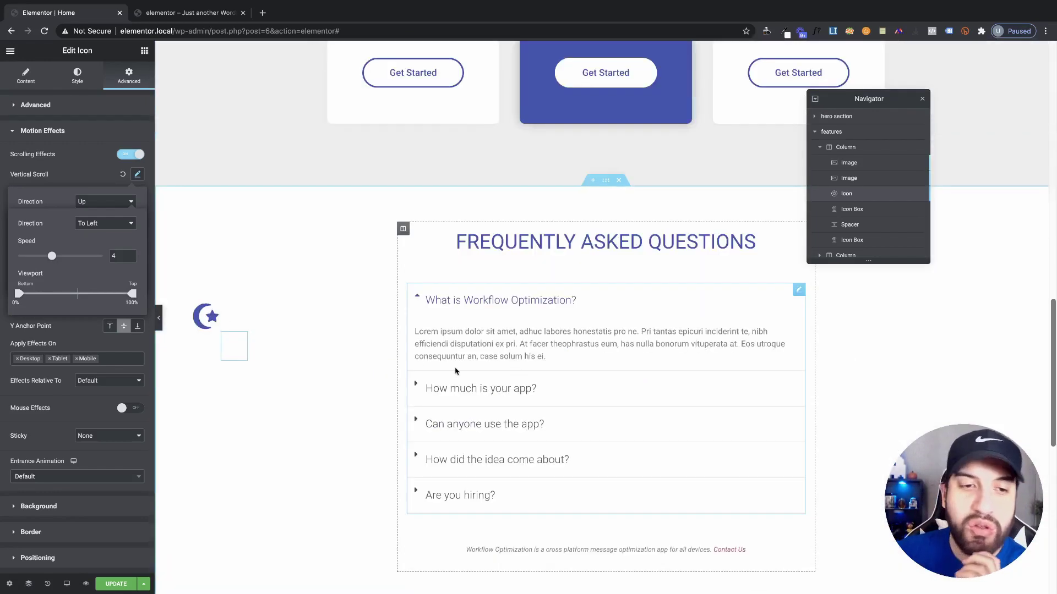
pyautogui.scroll(6, 496, 371)
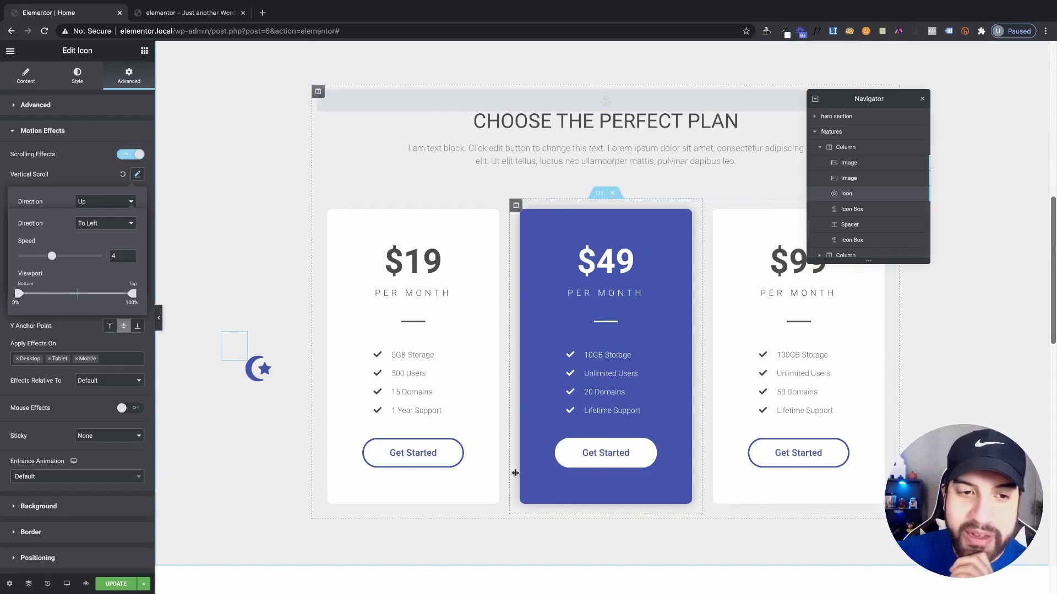
# - Examine the icon's combined scrolling motion from the hero and features sections down through pricing to the FAQ section
pyautogui.scroll(-10, 344, 385)
pyautogui.scroll(20, 468, 440)
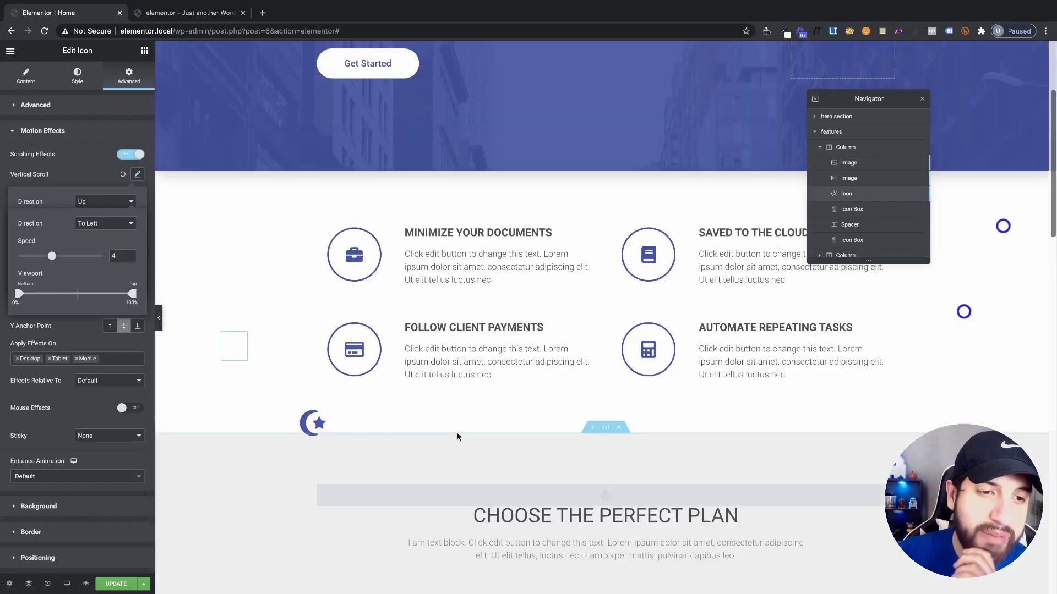
pyautogui.scroll(-12, 456, 435)
pyautogui.scroll(-8, 451, 430)
pyautogui.scroll(12, 448, 428)
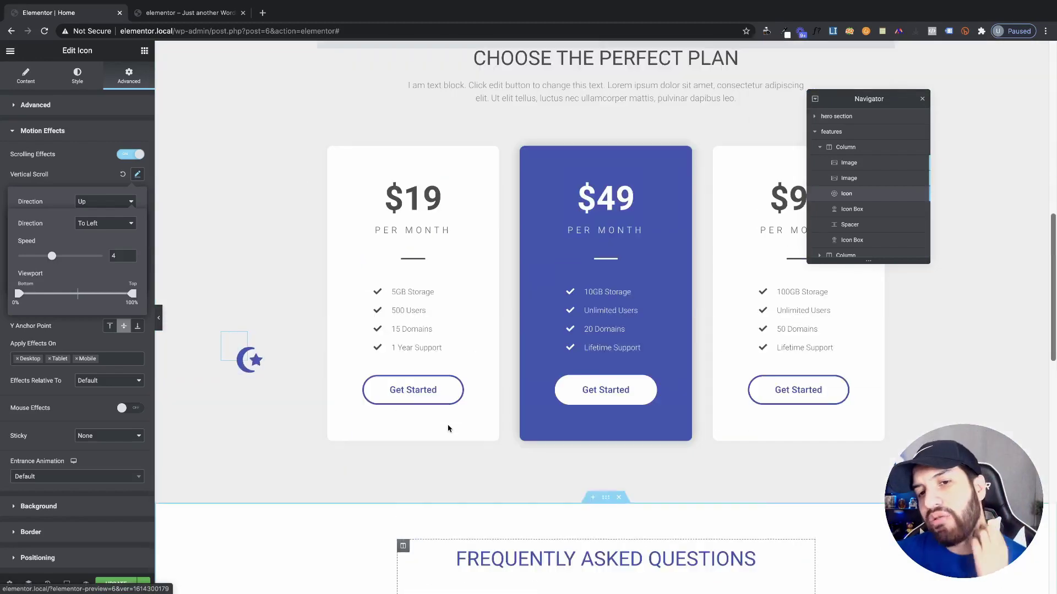
pyautogui.scroll(5, 447, 425)
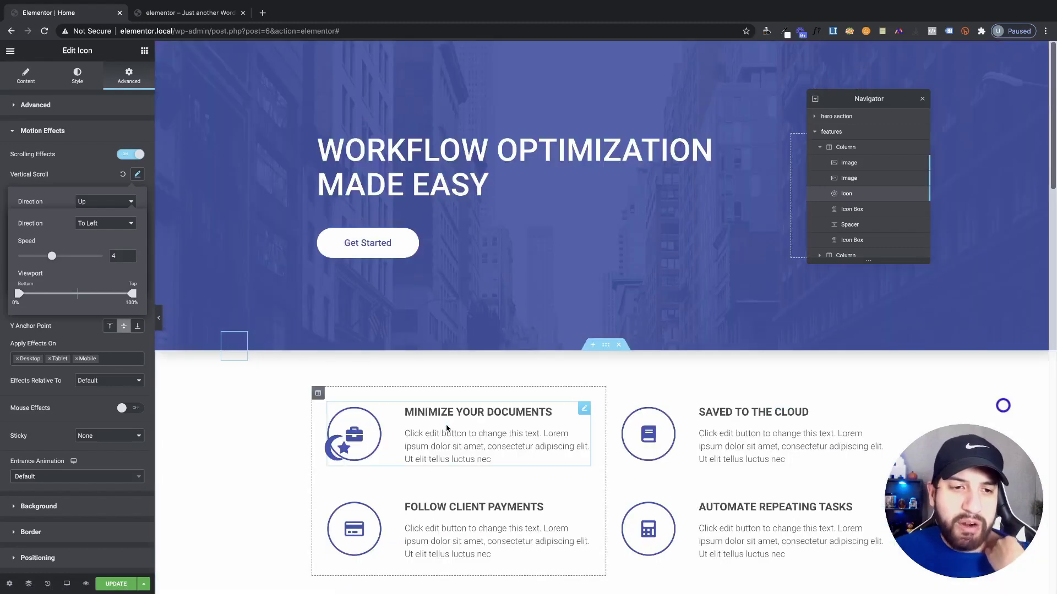
pyautogui.scroll(-20, 442, 392)
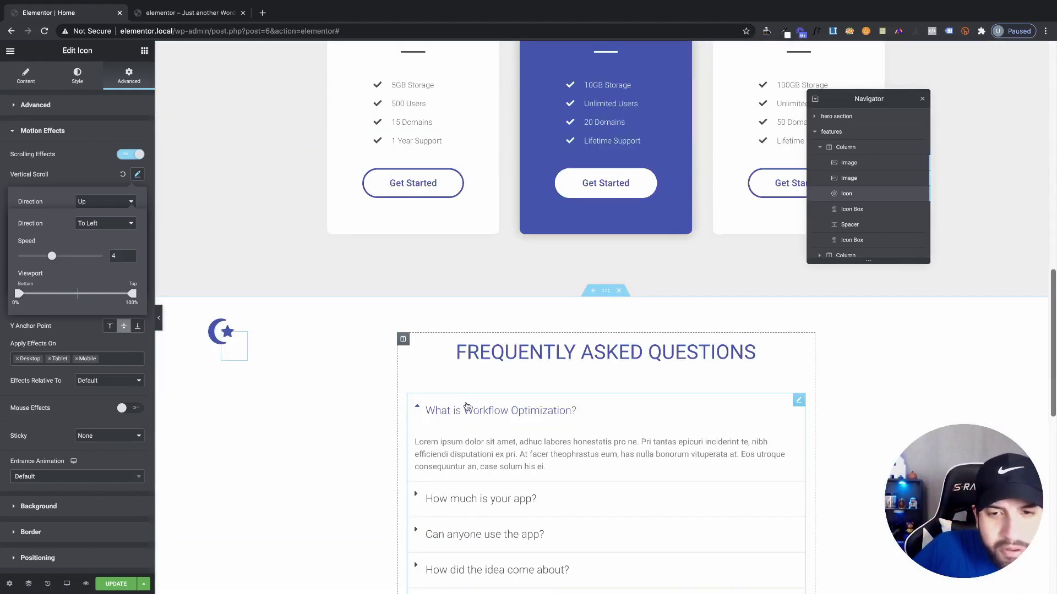
pyautogui.scroll(15, 466, 404)
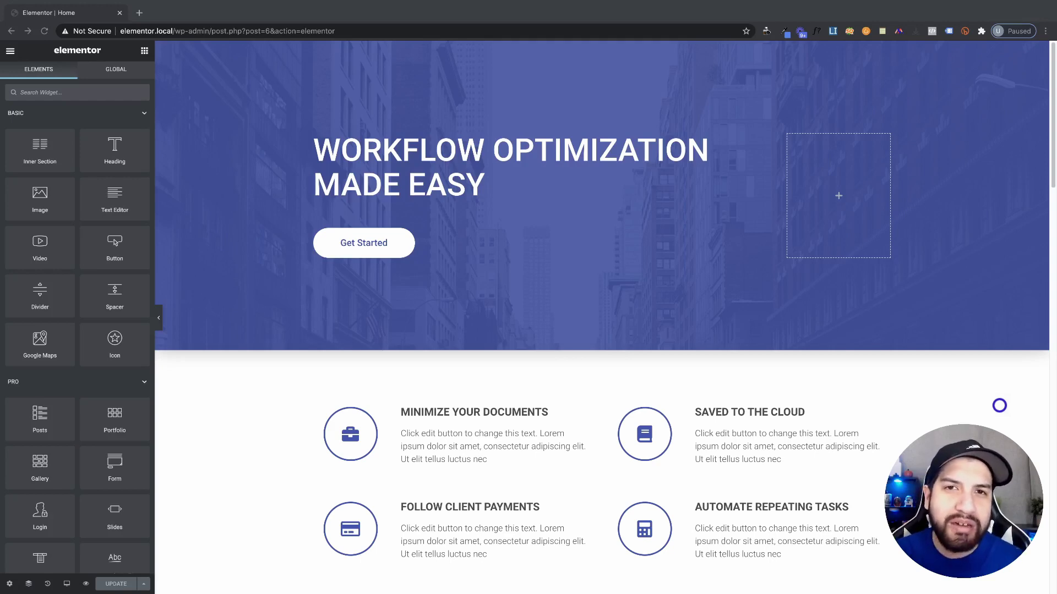
# - Open the Layout settings within the Site Settings
pyautogui.click(21, 54)
pyautogui.click(10, 53)
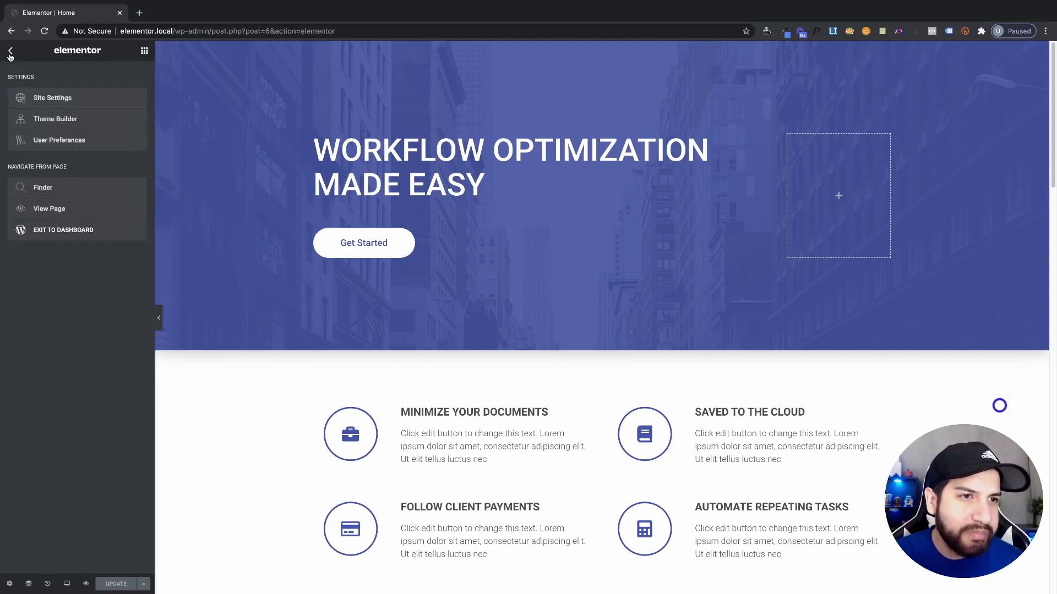
pyautogui.click(58, 105)
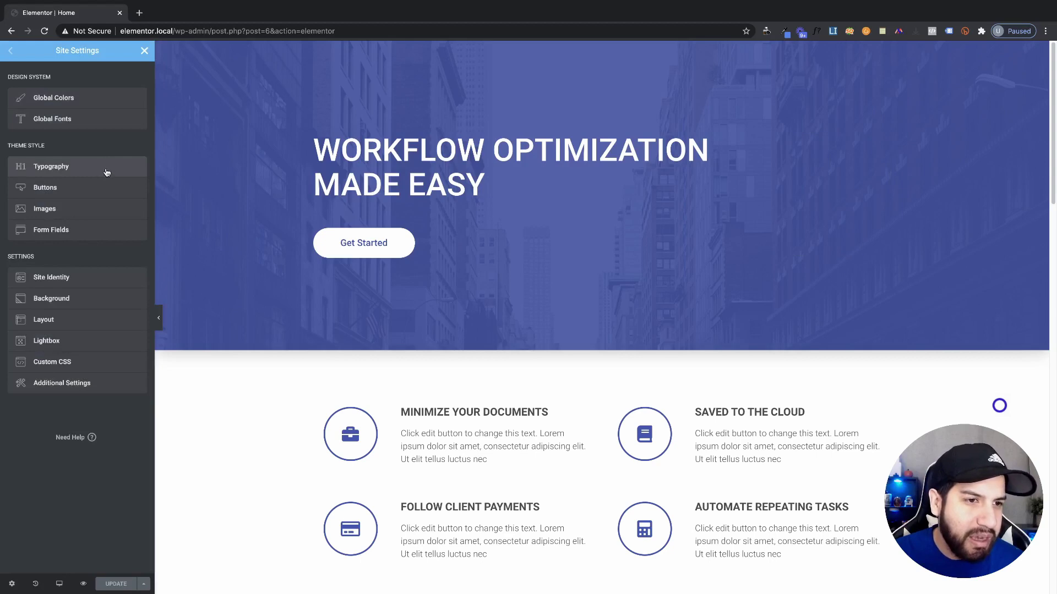
pyautogui.click(78, 322)
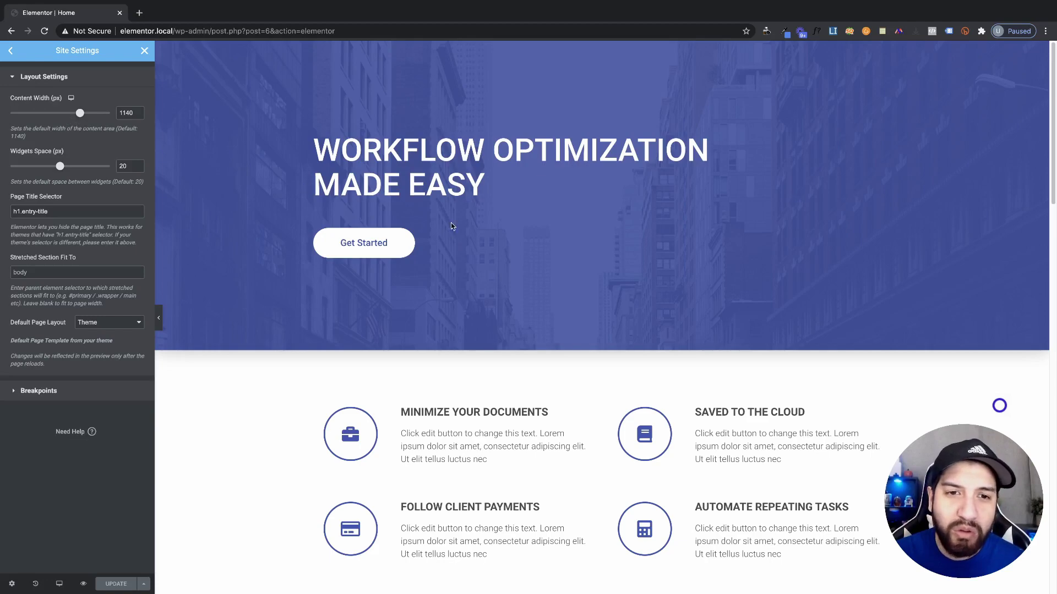
# - Set the site's default content width to 1280 px and check the effect on the hero and features sections
pyautogui.scroll(-8, 446, 226)
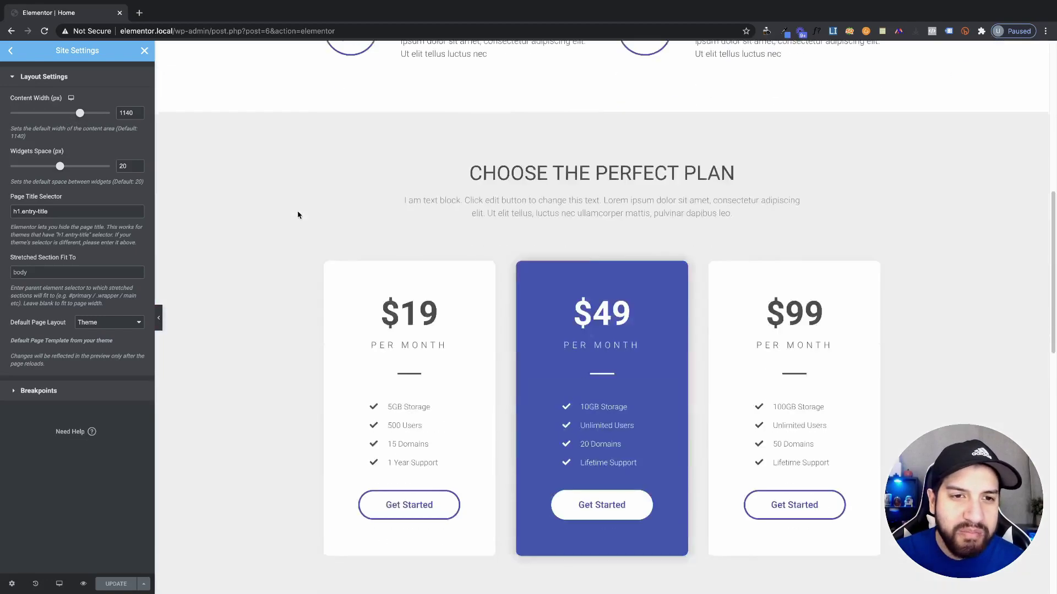
pyautogui.scroll(-15, 298, 214)
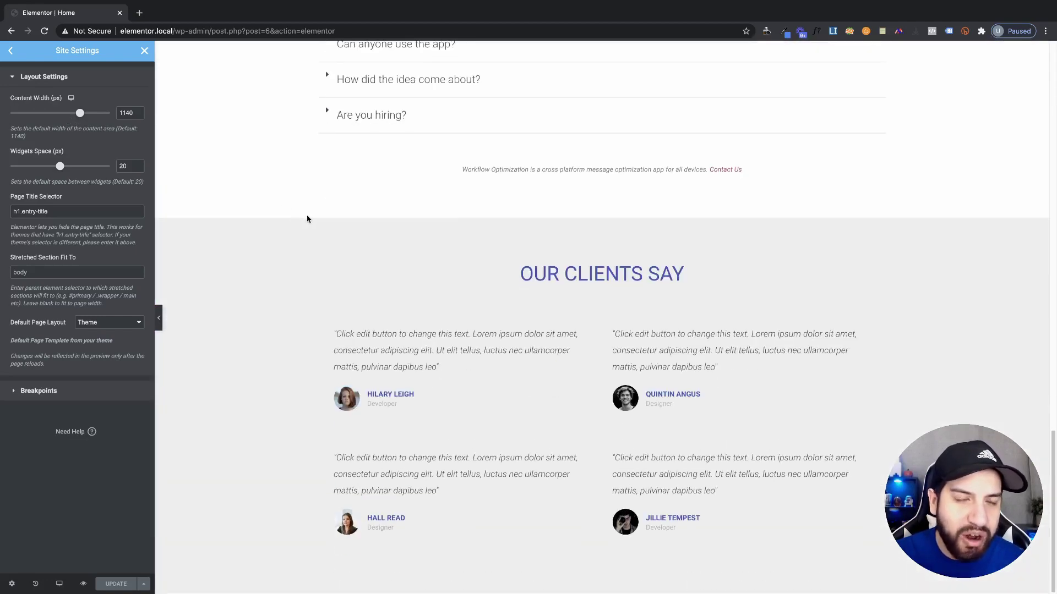
pyautogui.scroll(20, 320, 221)
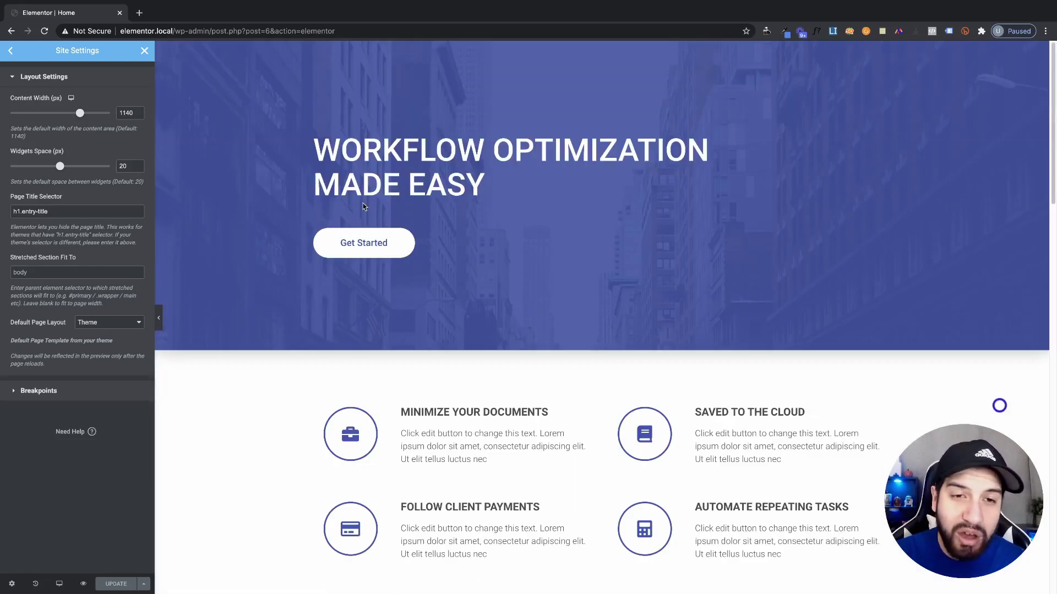
pyautogui.scroll(-18, 282, 201)
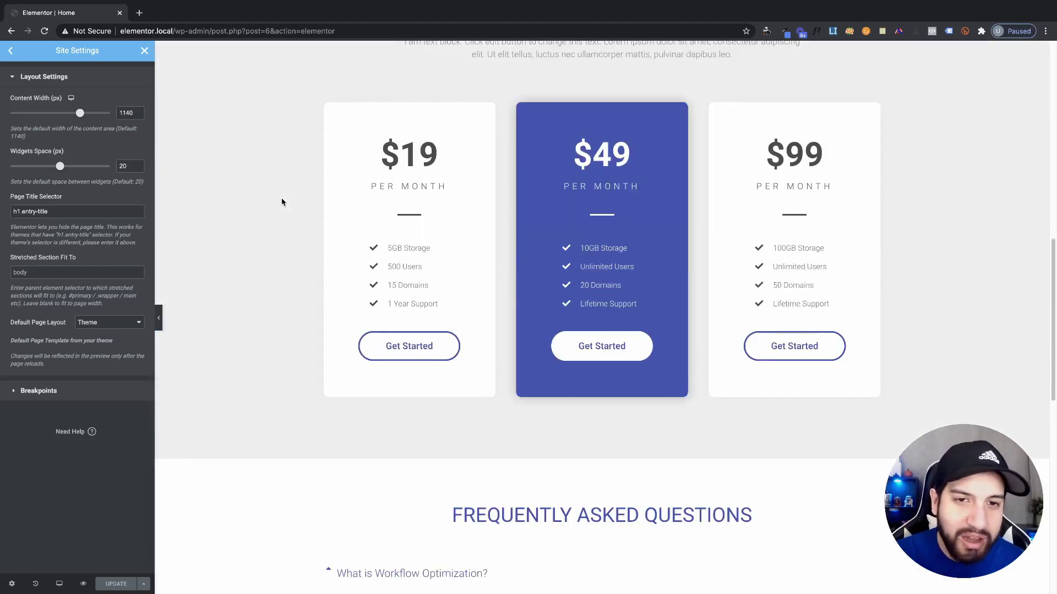
pyautogui.scroll(-8, 283, 202)
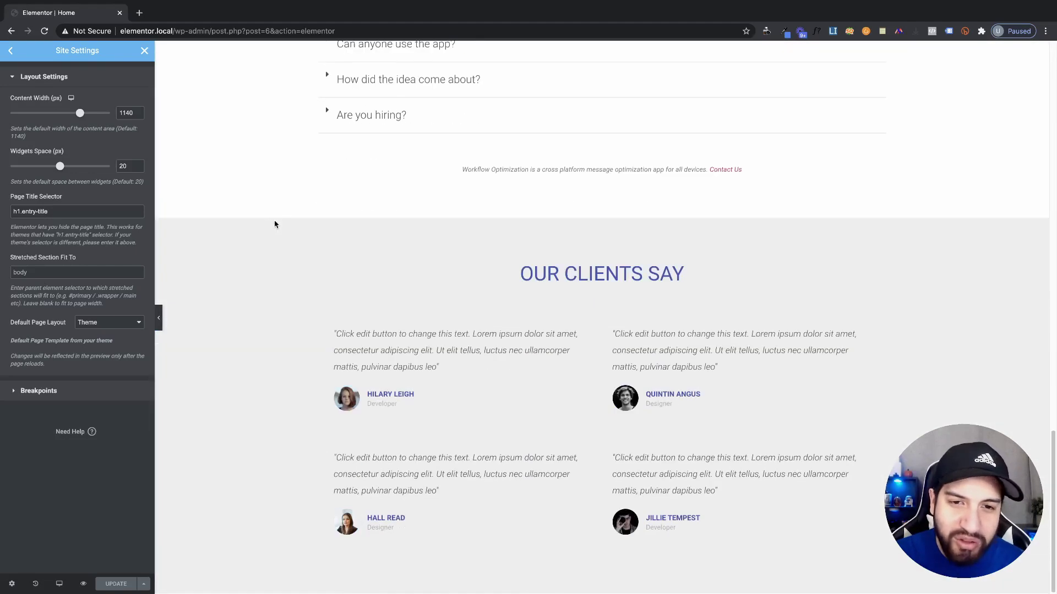
pyautogui.scroll(20, 298, 201)
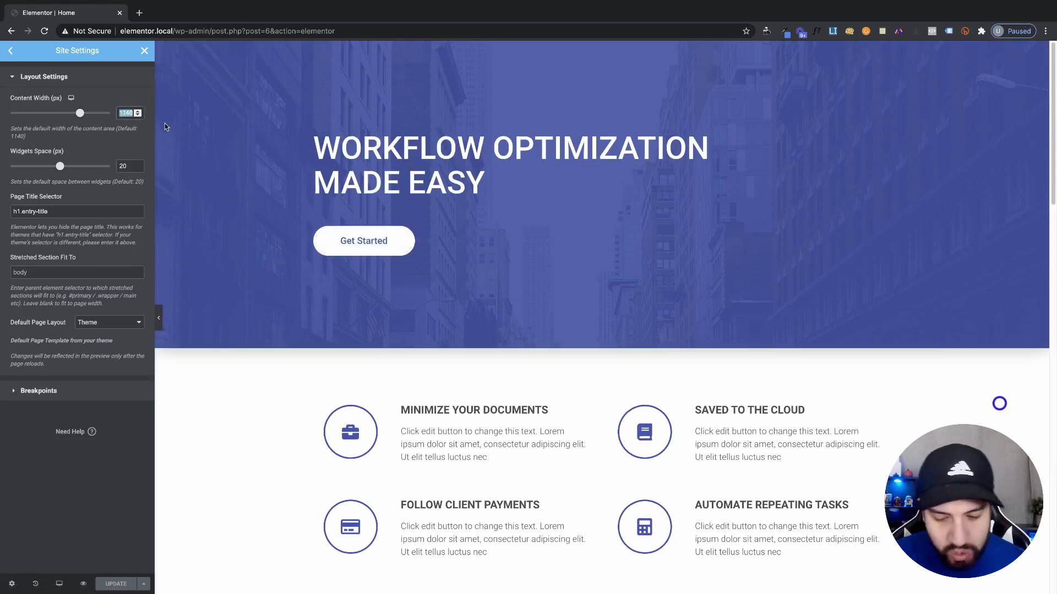
pyautogui.write('1280')
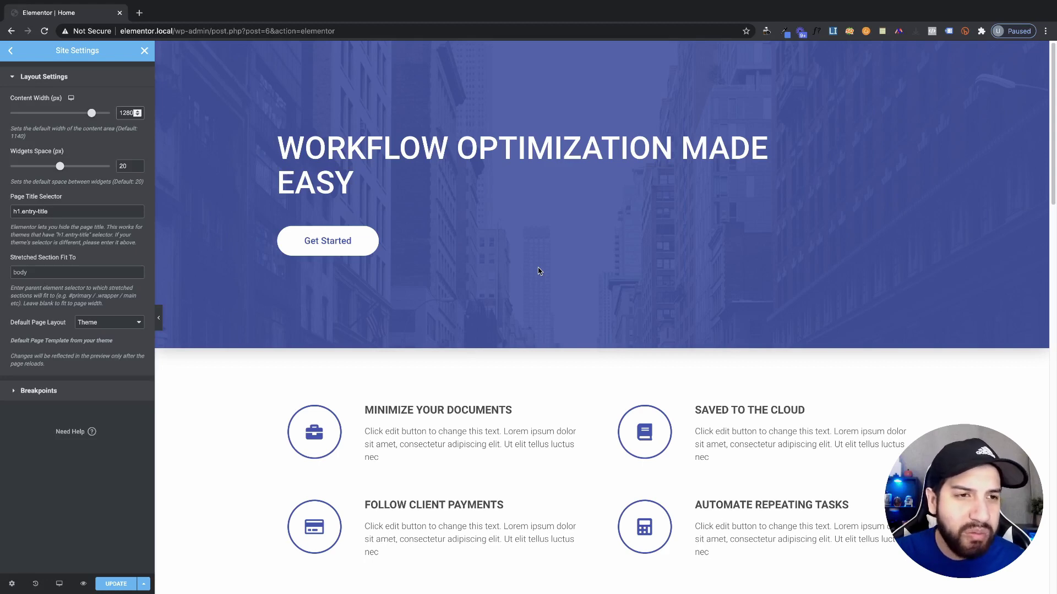
pyautogui.scroll(-1, 385, 273)
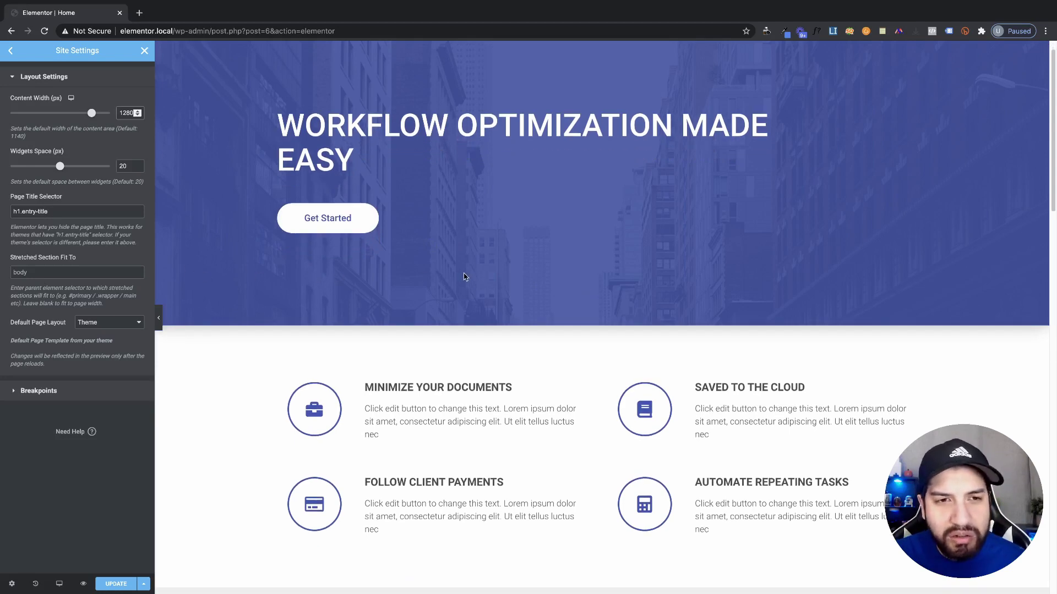
pyautogui.scroll(-3, 479, 275)
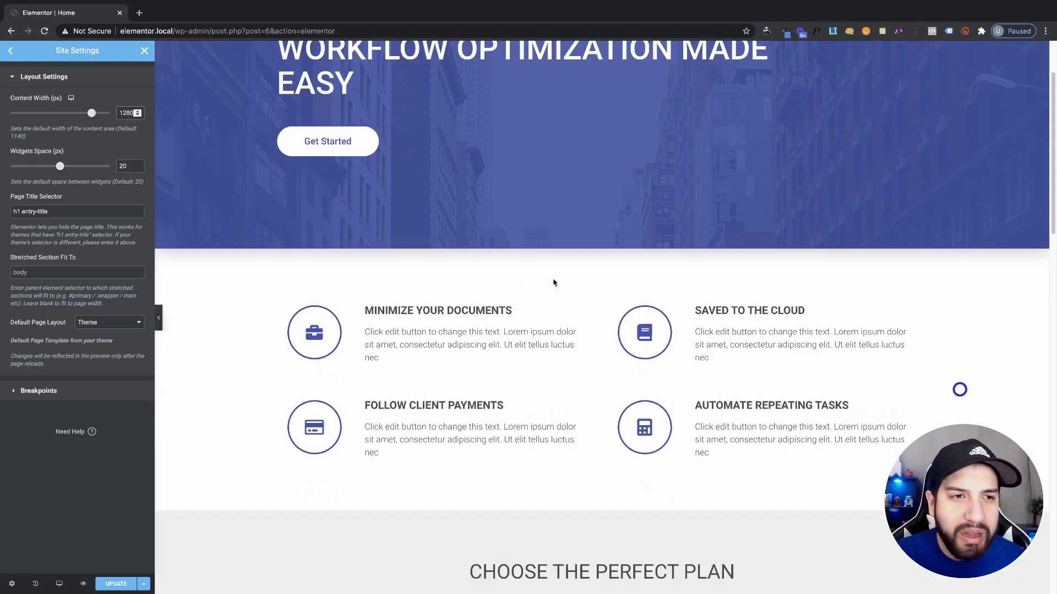
pyautogui.scroll(4, 479, 279)
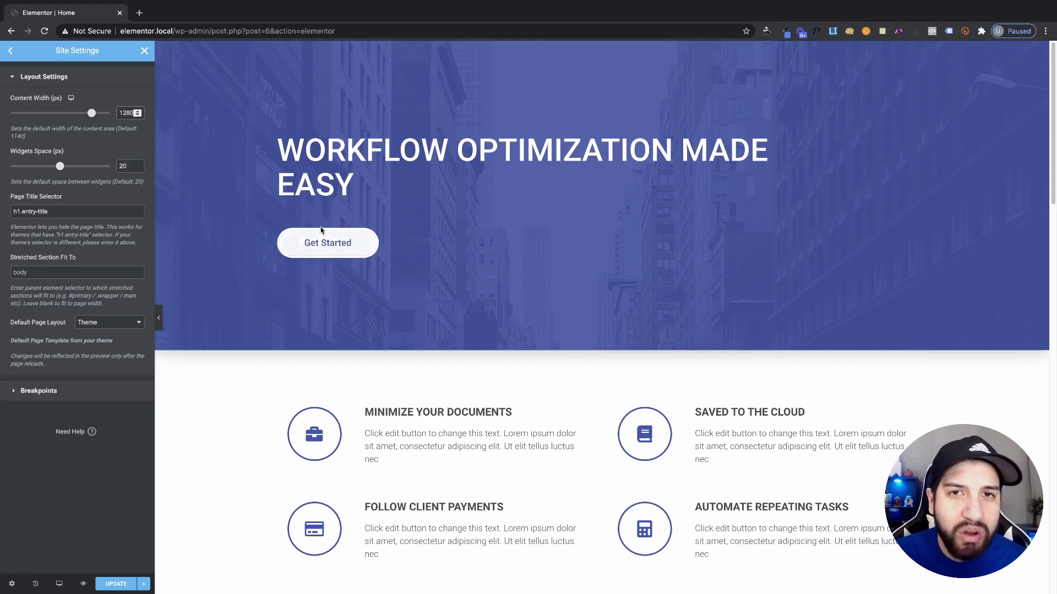
# - Try a default widgets space of 0 px and restore it to 20 px
pyautogui.doubleClick(124, 167)
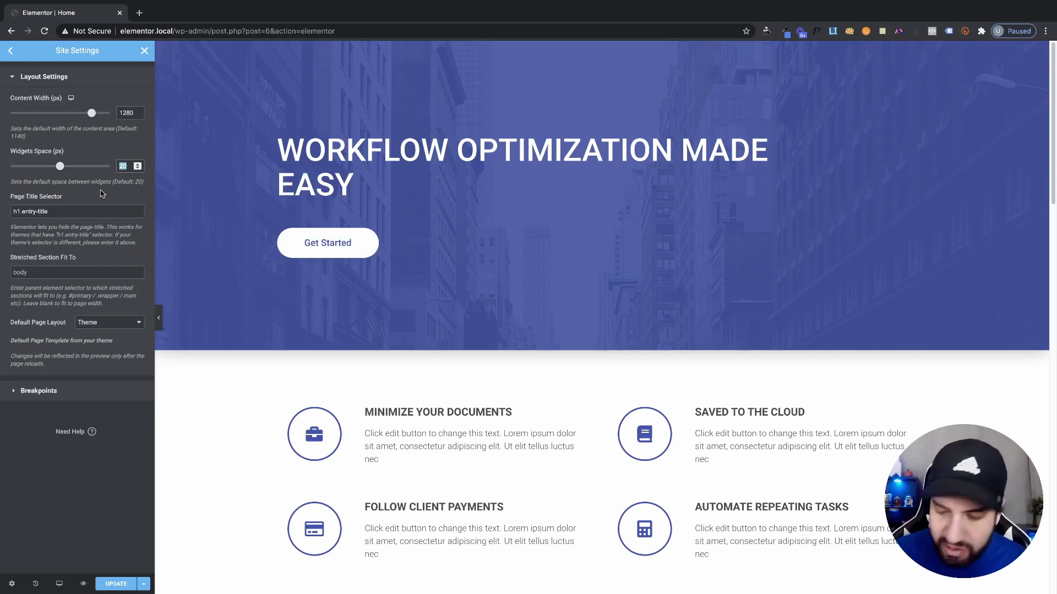
pyautogui.write('0')
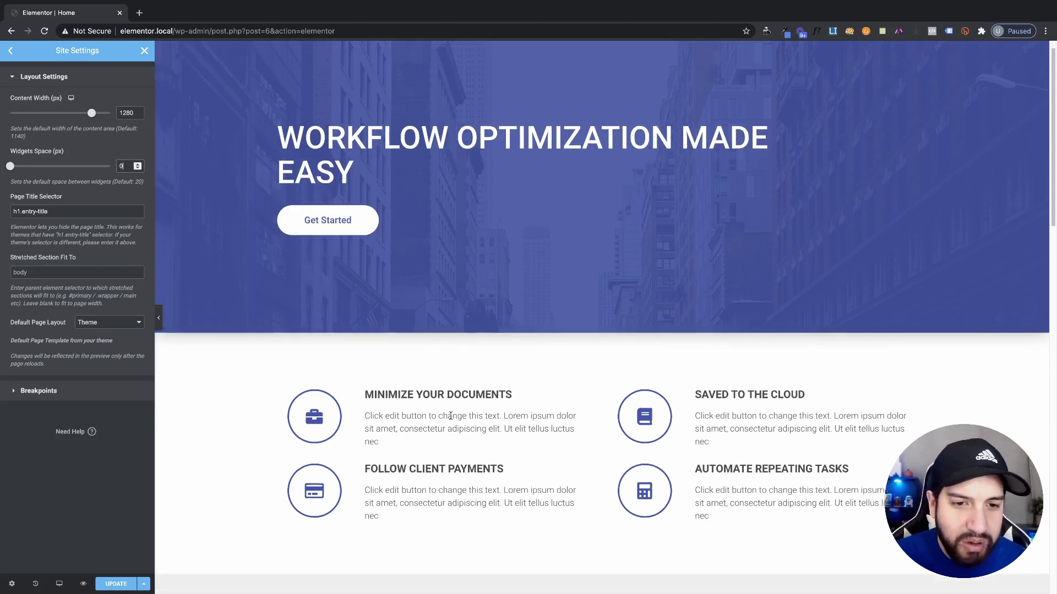
pyautogui.scroll(1, 435, 410)
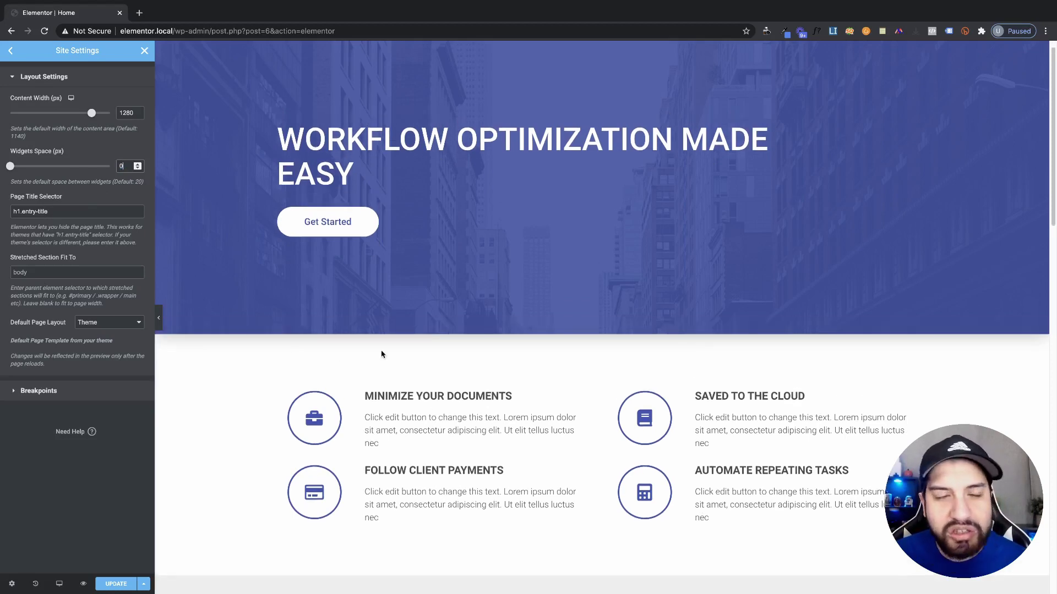
pyautogui.doubleClick(123, 168)
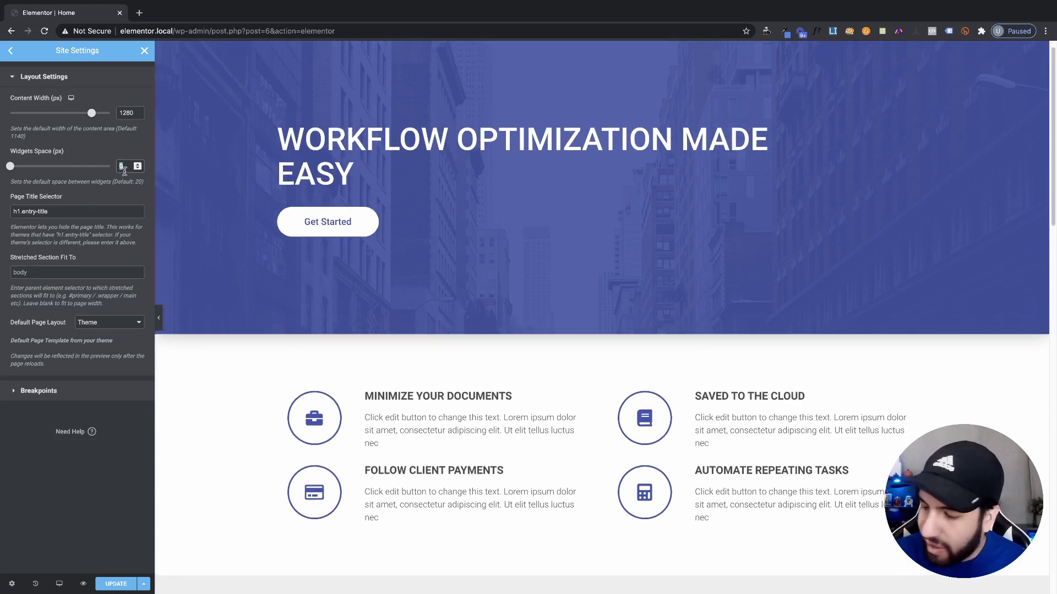
pyautogui.write('20')
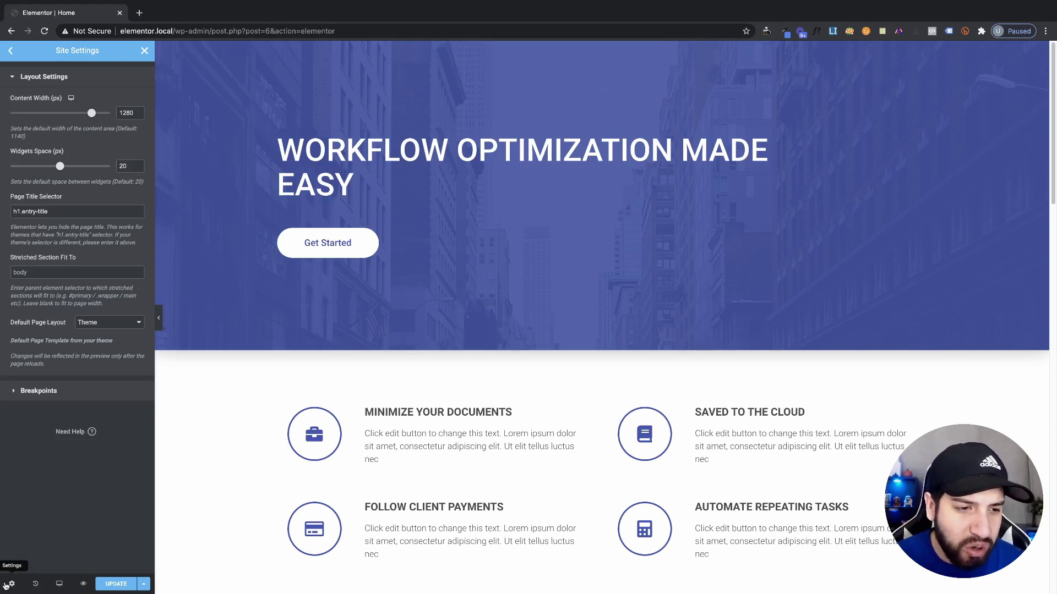
# - Set the Default Page Layout to Elementor Full Width and show the Breakpoints settings
pyautogui.click(104, 325)
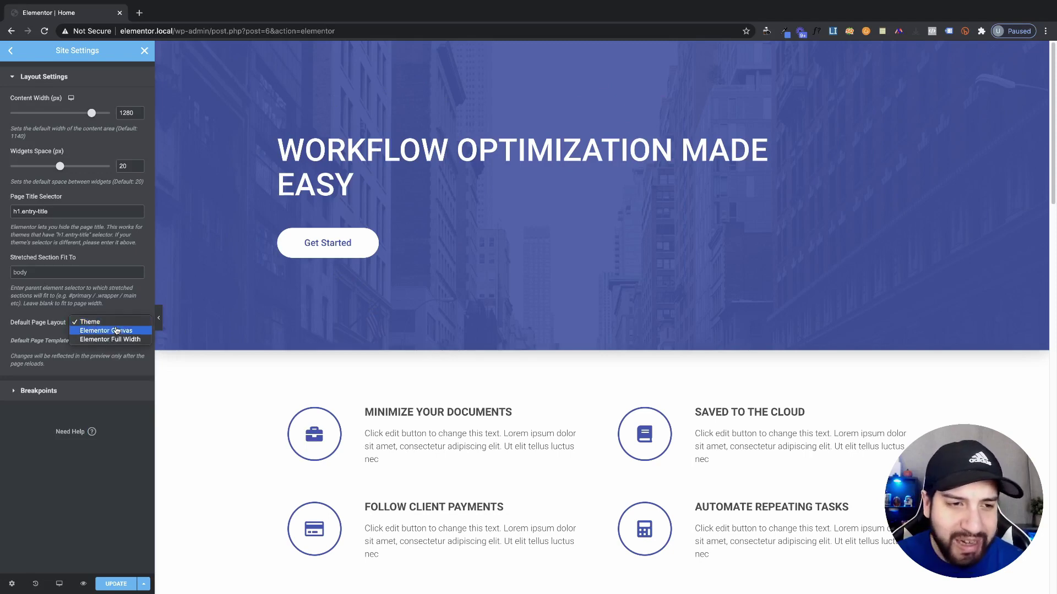
pyautogui.click(41, 339)
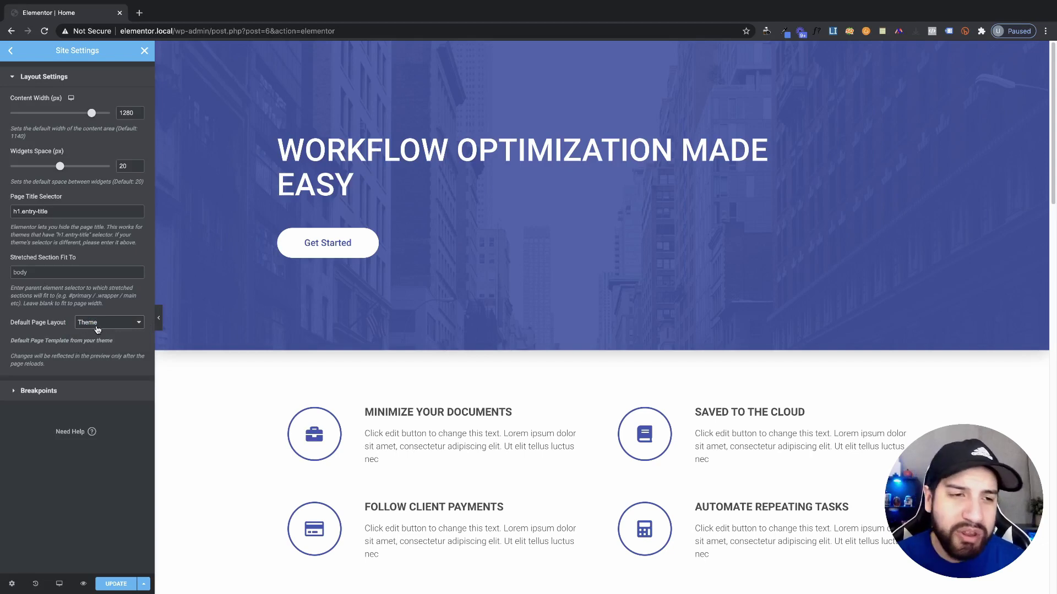
pyautogui.click(98, 329)
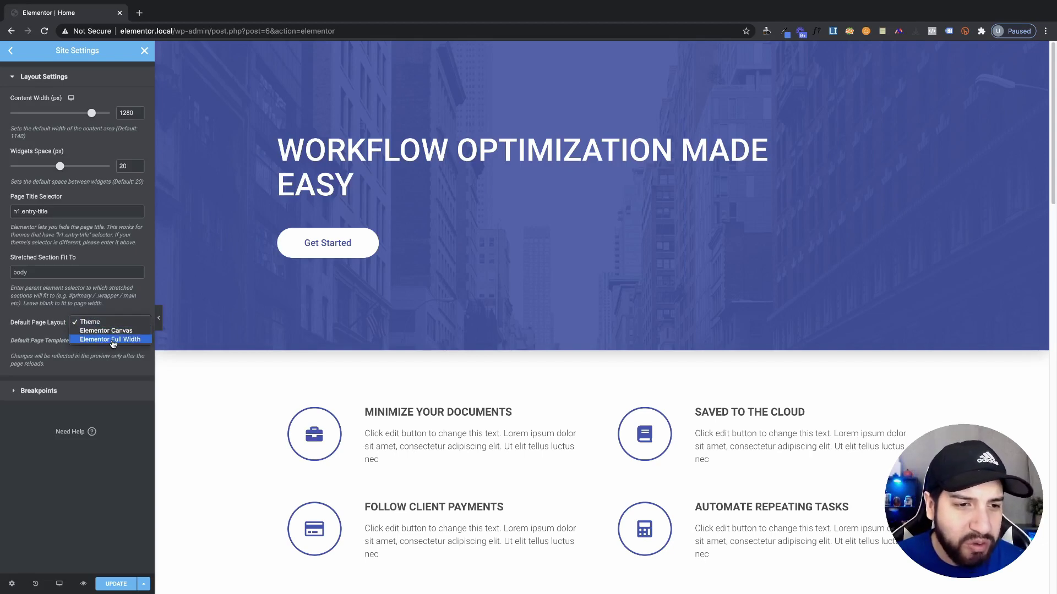
pyautogui.click(113, 340)
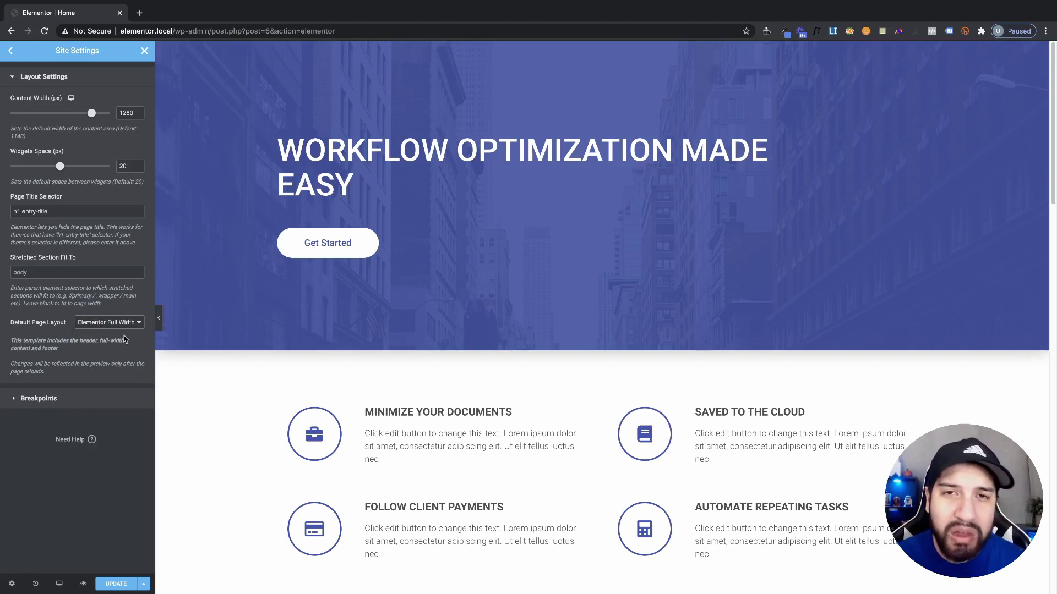
pyautogui.click(38, 399)
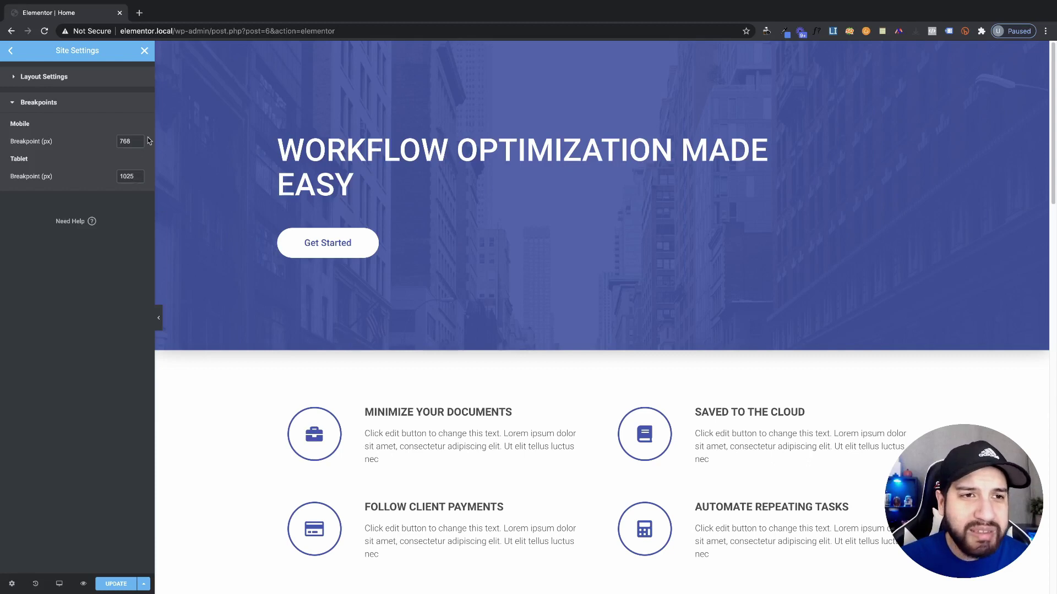
# - Load the live site elementor.local in a second browser tab
pyautogui.click(140, 13)
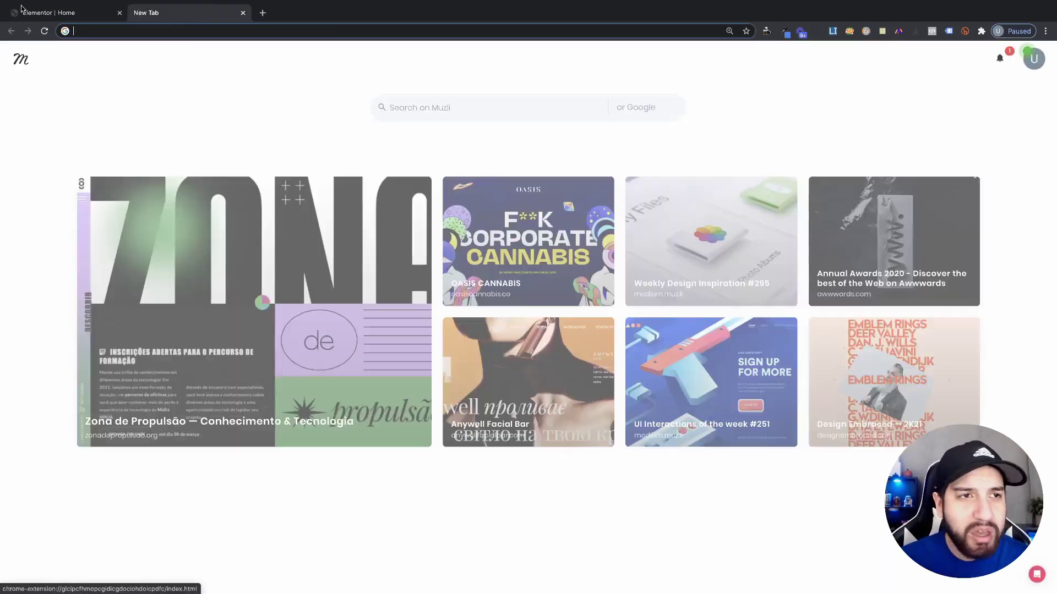
pyautogui.click(94, 13)
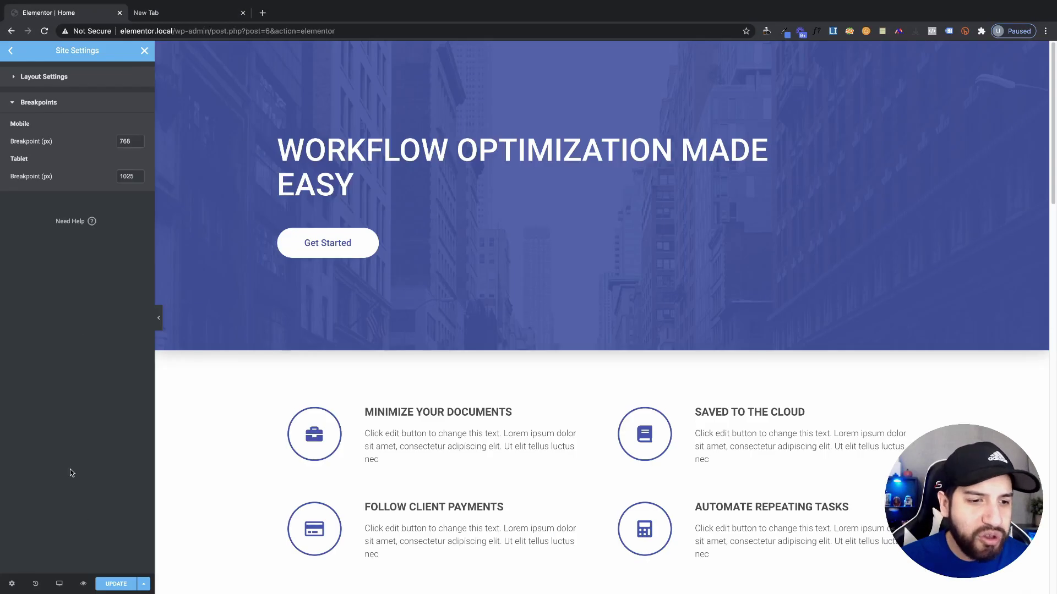
pyautogui.doubleClick(158, 31)
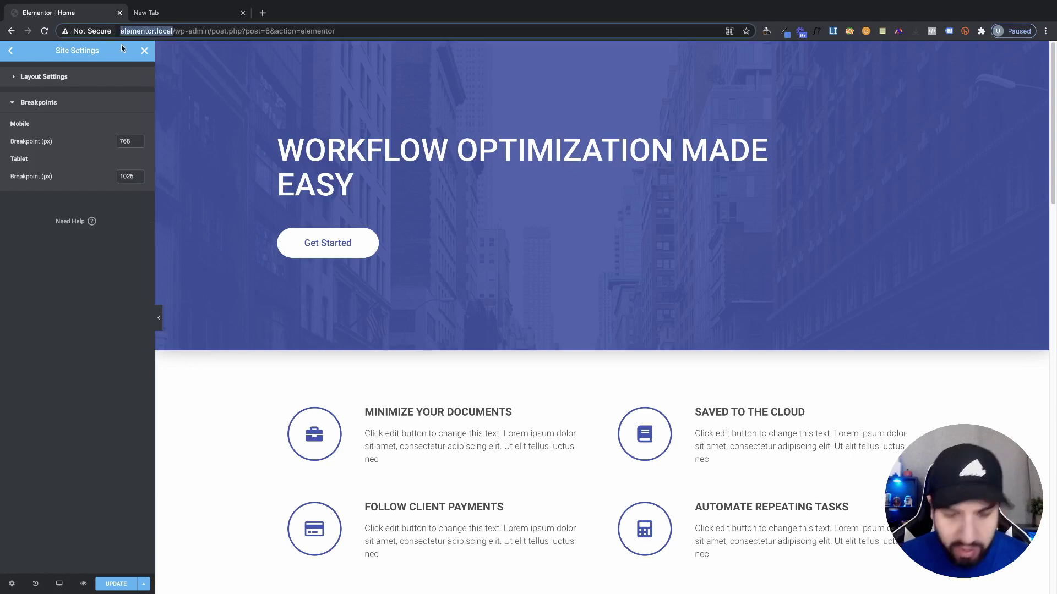
pyautogui.click(214, 12)
pyautogui.click(167, 28)
pyautogui.write('elementor.local')
pyautogui.press('Return')
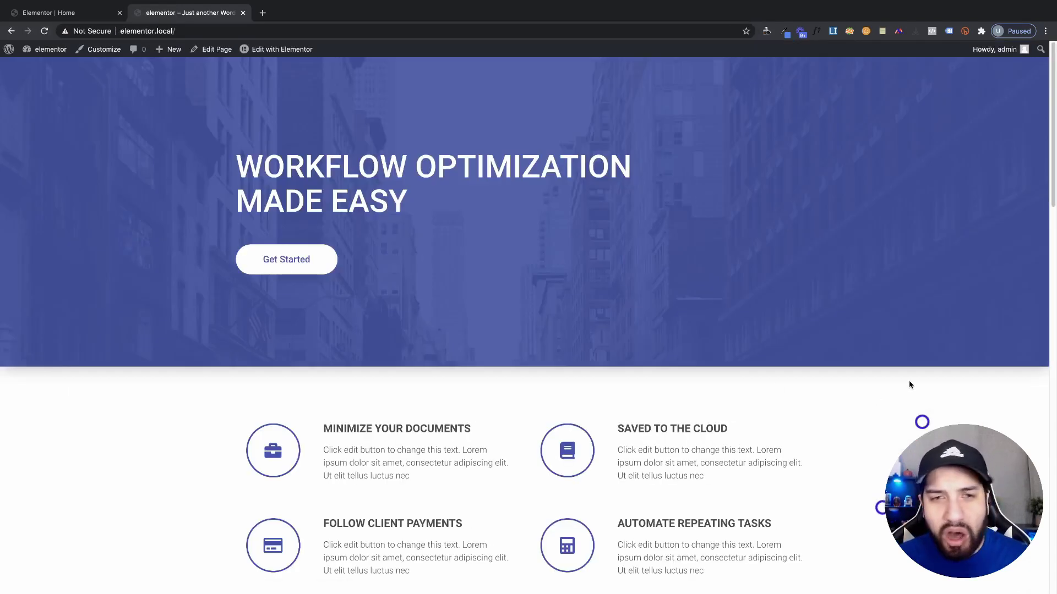
# - Inspect the live page in the responsive view, widen its viewport to 1470 px and view it down to the testimonials
pyautogui.rightClick(910, 382)
pyautogui.click(935, 502)
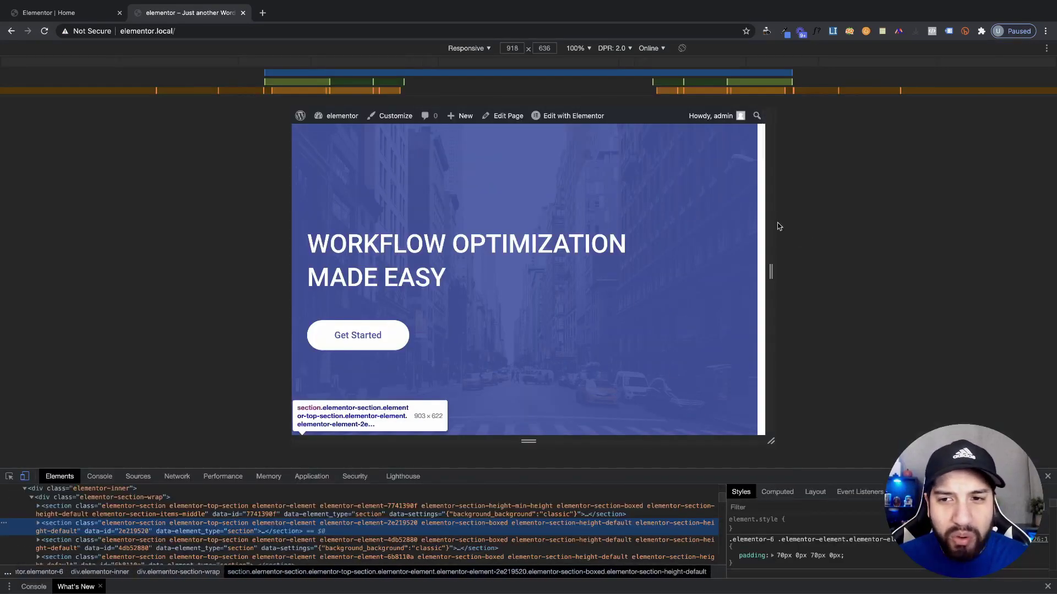
pyautogui.moveTo(770, 228); pyautogui.dragTo(915, 241)
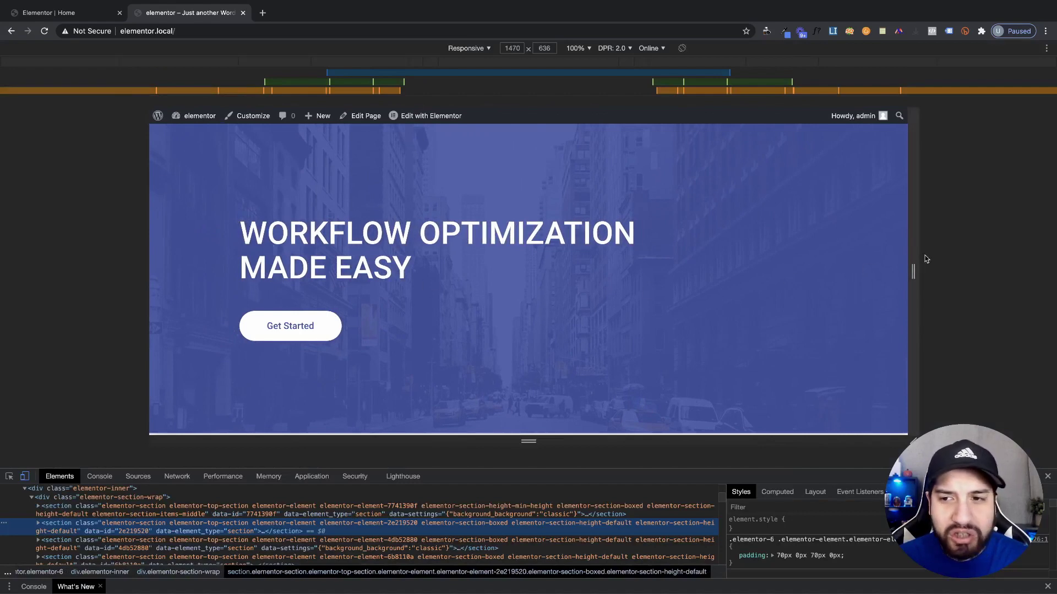
pyautogui.scroll(-15, 778, 246)
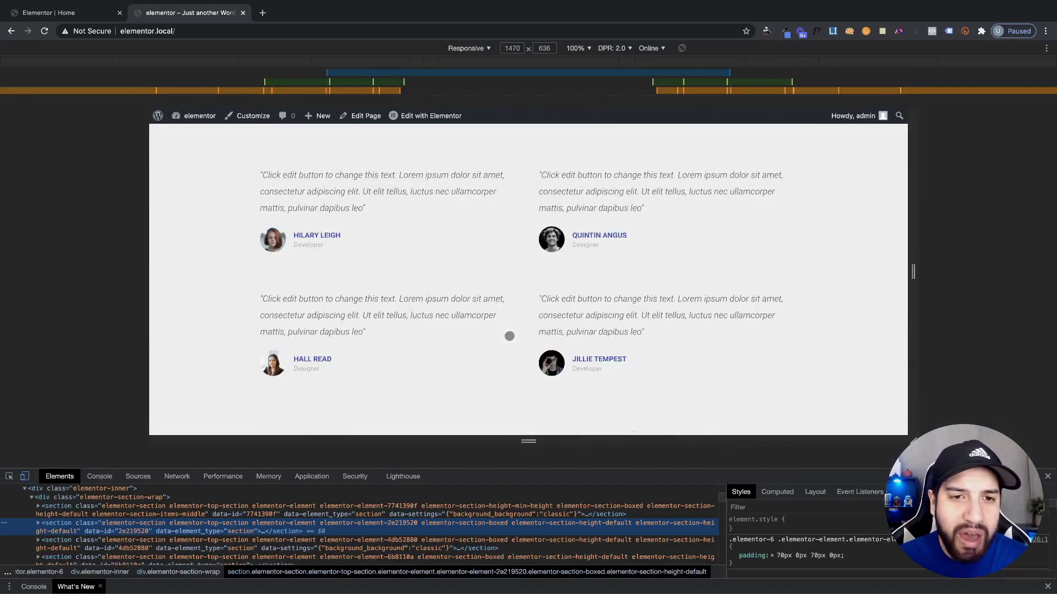
# - Narrow the live page's viewport in stages to 917 px, 737 px and 365 px, and view the mobile layout down the page
pyautogui.scroll(15, 512, 341)
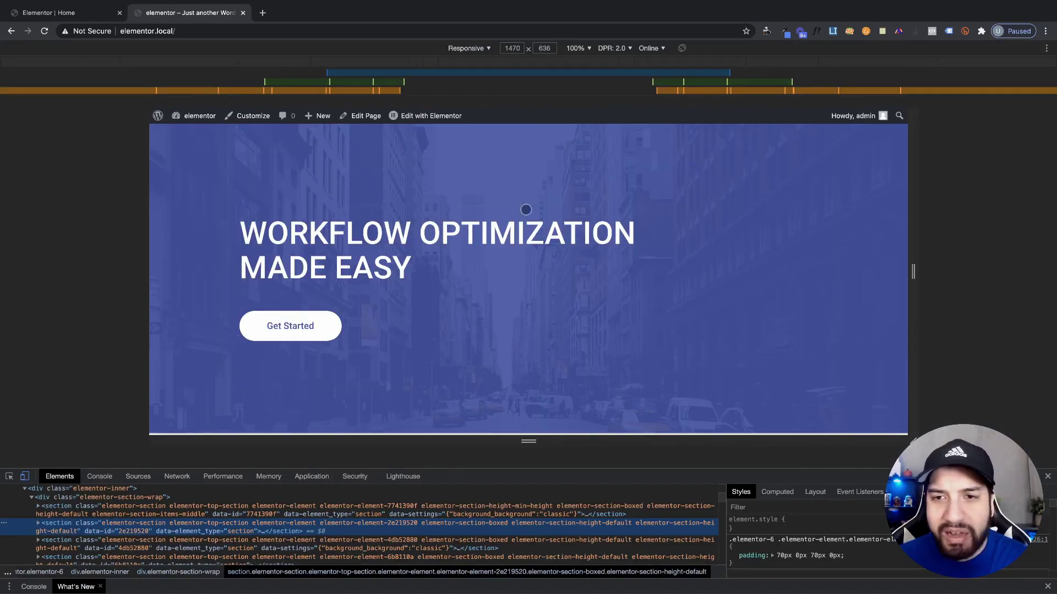
pyautogui.moveTo(905, 250); pyautogui.dragTo(759, 250)
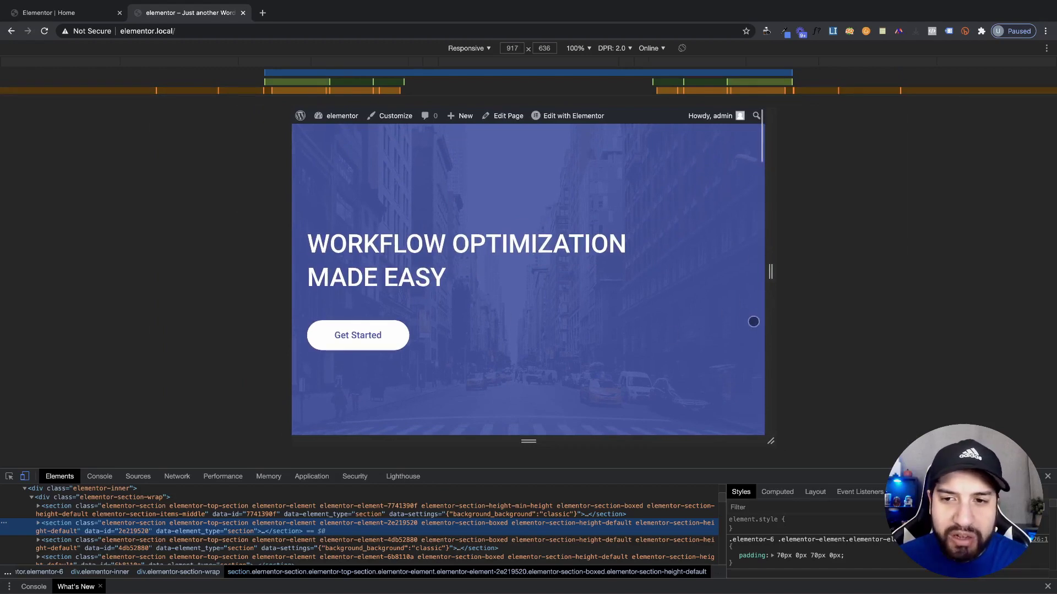
pyautogui.moveTo(770, 319); pyautogui.dragTo(724, 309)
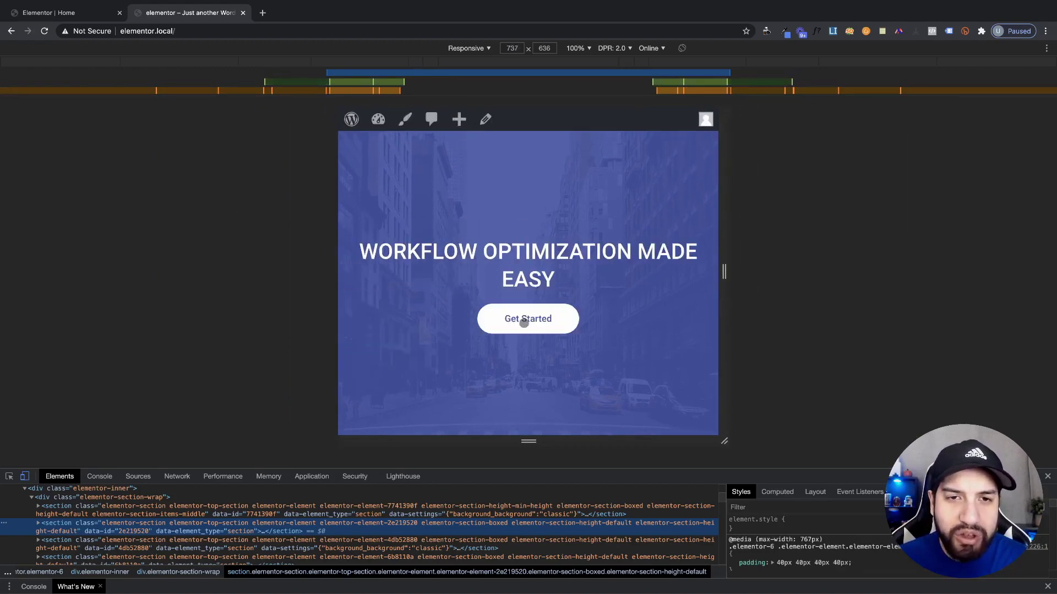
pyautogui.moveTo(724, 275); pyautogui.dragTo(622, 278)
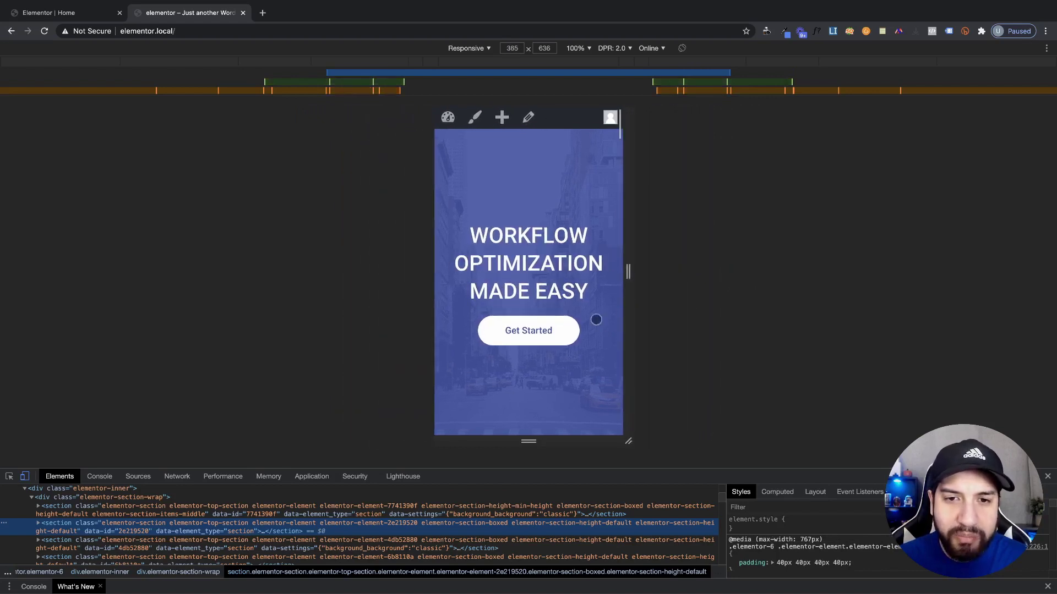
pyautogui.scroll(-15, 582, 321)
pyautogui.scroll(-15, 588, 311)
pyautogui.scroll(14, 594, 315)
pyautogui.scroll(3, 594, 315)
# - Widen the live page's viewport to 759 px and 832 px to compare the feature and pricing sections
pyautogui.moveTo(628, 271); pyautogui.dragTo(726, 286)
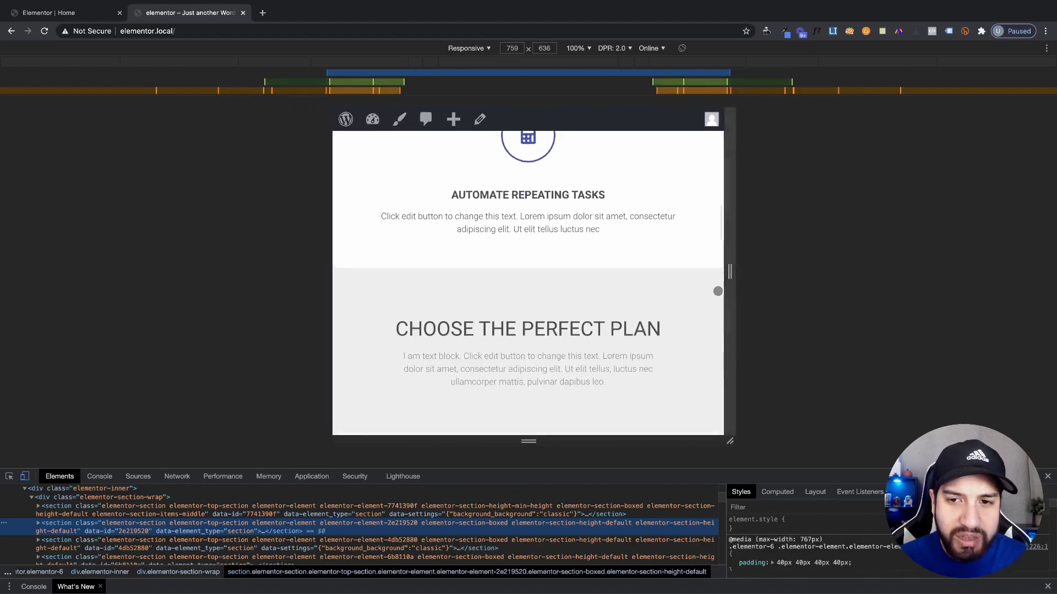
pyautogui.scroll(3, 722, 316)
pyautogui.click(734, 320)
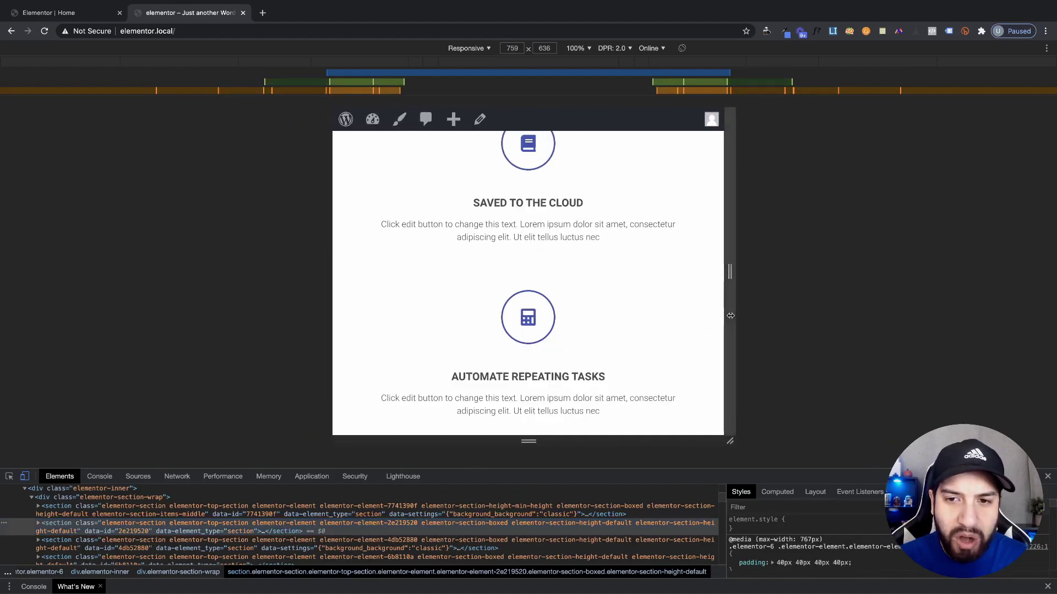
pyautogui.moveTo(731, 315); pyautogui.dragTo(749, 317)
pyautogui.scroll(-3, 723, 320)
pyautogui.scroll(1, 440, 266)
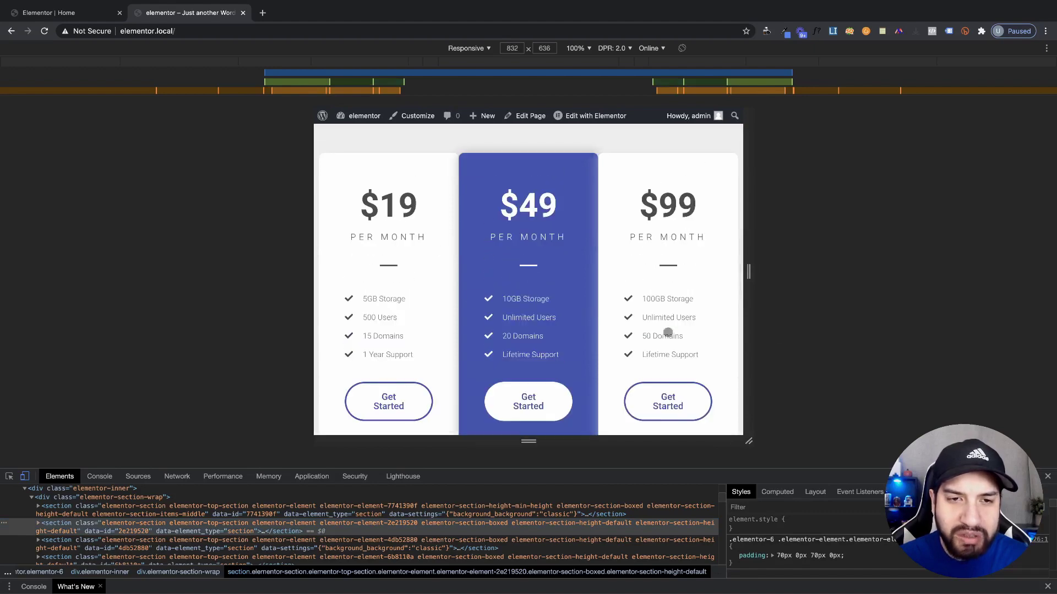
# - Narrow the viewport to 608 px and examine how the pricing section and following content stack
pyautogui.moveTo(748, 306); pyautogui.dragTo(680, 306)
pyautogui.scroll(-10, 608, 349)
pyautogui.scroll(5, 569, 338)
pyautogui.scroll(-10, 561, 343)
pyautogui.scroll(12, 572, 356)
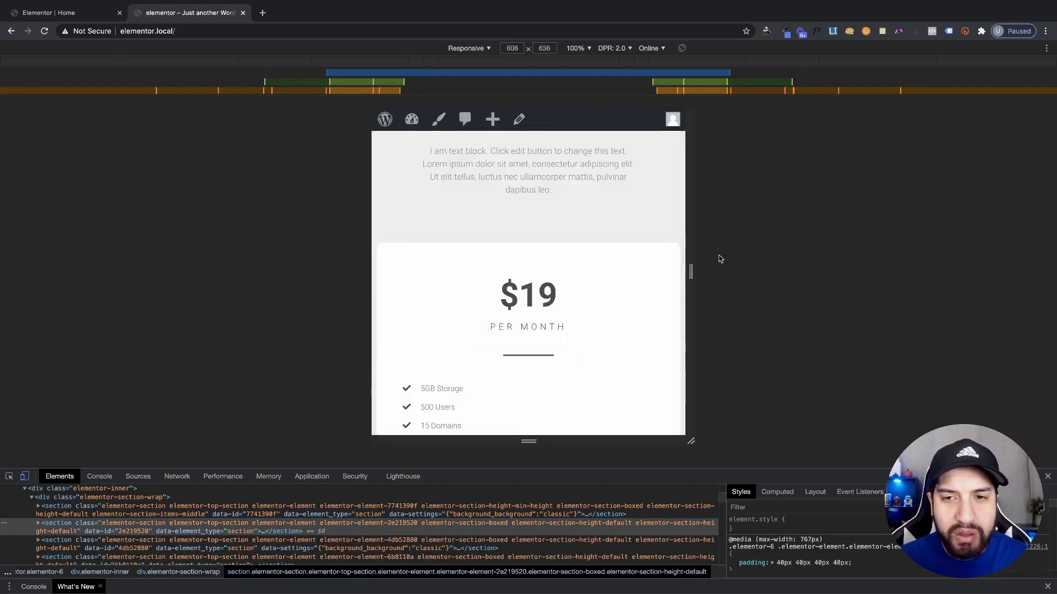
# - Close the page inspector to view the live page at full width, and reopen the inspector
pyautogui.click(1047, 477)
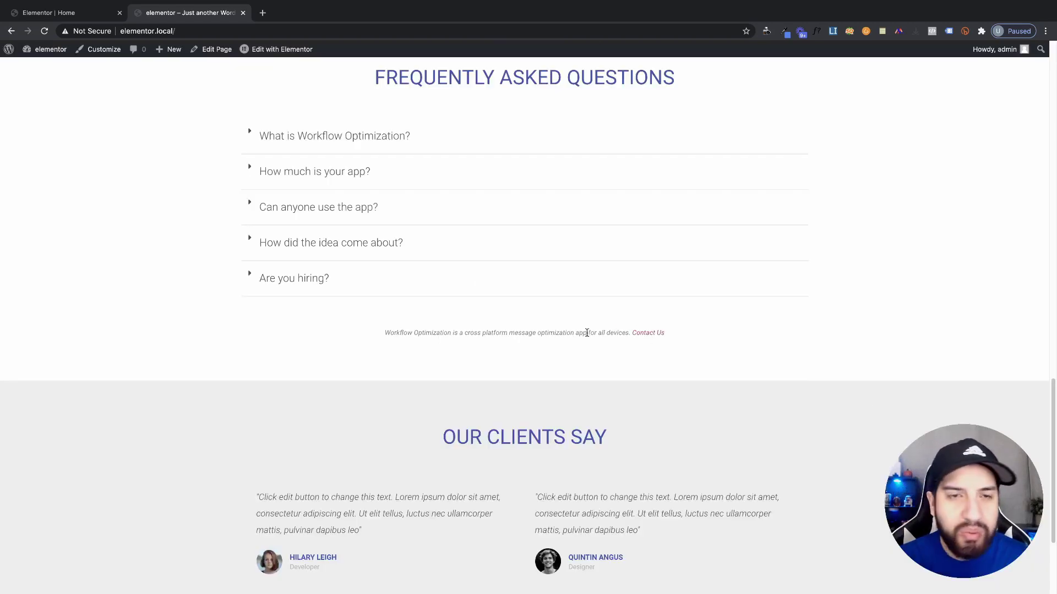
pyautogui.rightClick(838, 317)
pyautogui.click(868, 465)
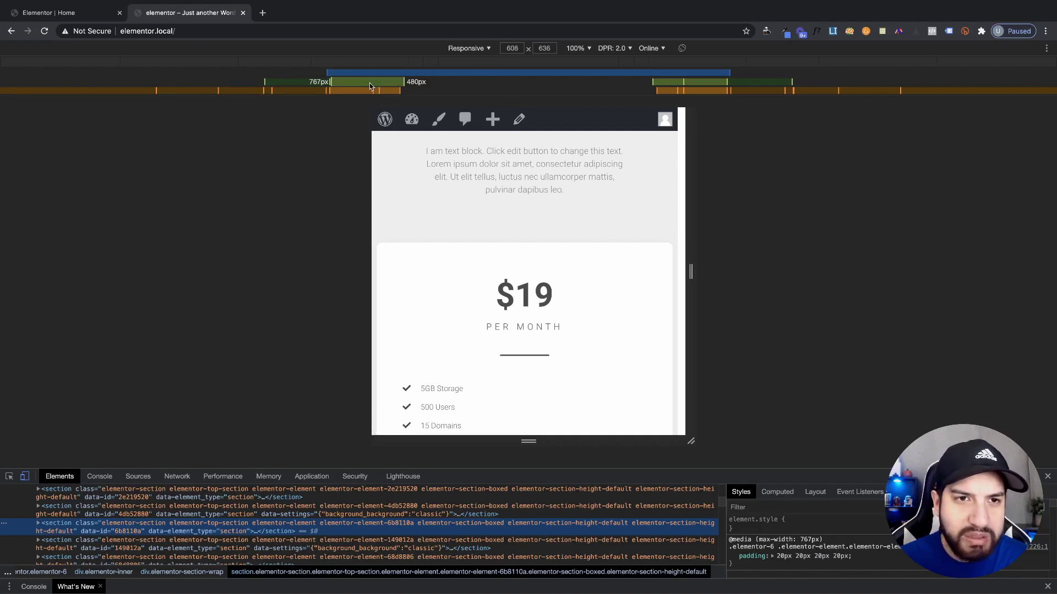
# - Review the Breakpoints settings in the editor and widen the live page's viewport to 962 px at the hero section
pyautogui.click(30, 15)
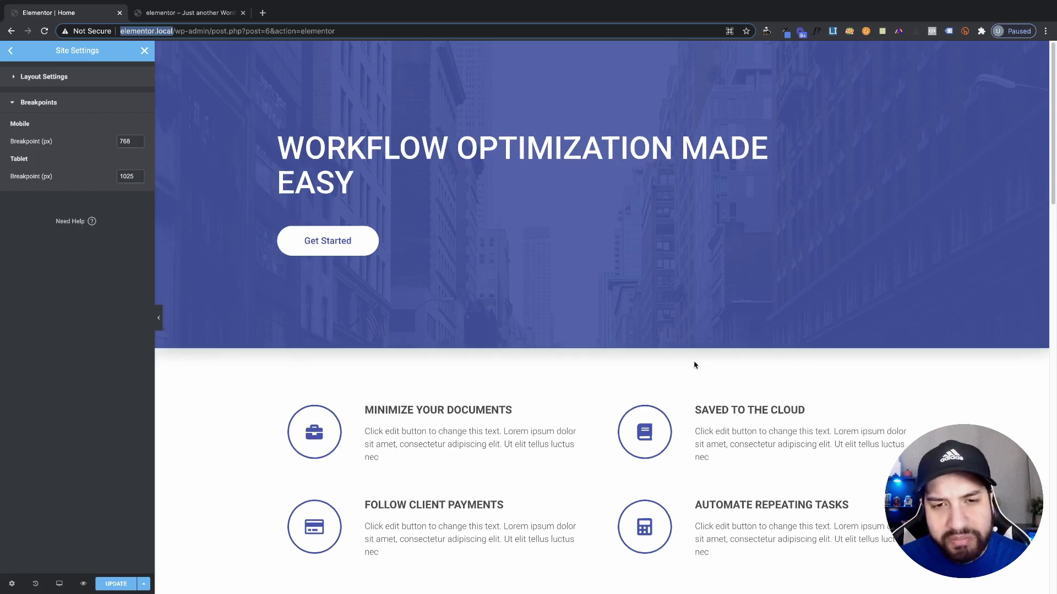
pyautogui.scroll(-5, 754, 424)
pyautogui.scroll(5, 802, 424)
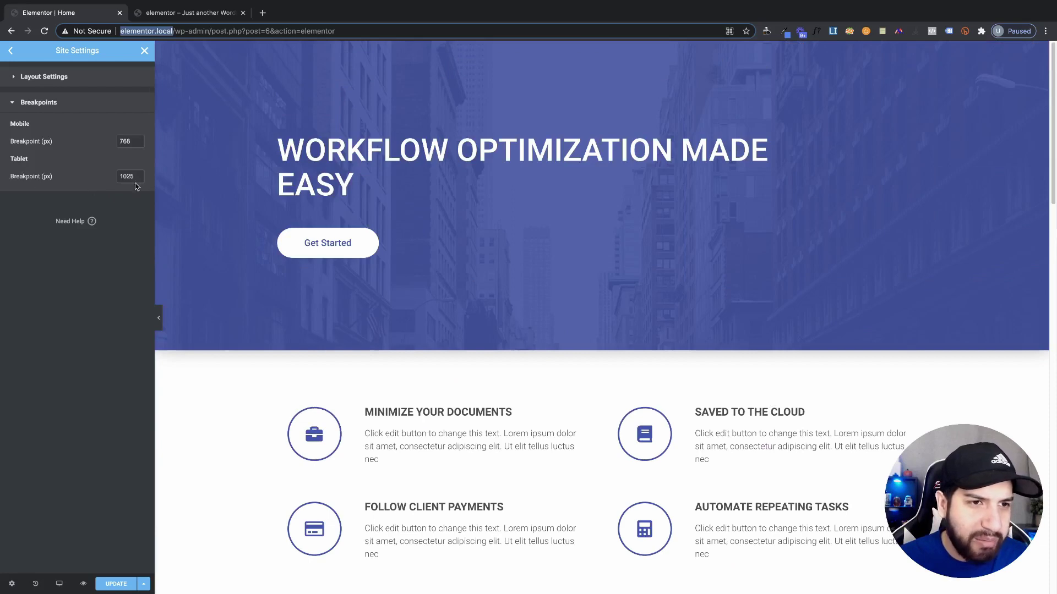
pyautogui.click(182, 15)
pyautogui.scroll(10, 559, 144)
pyautogui.moveTo(691, 218); pyautogui.dragTo(794, 220)
# - Set the Tablet breakpoint to 900 px, checking the live page at 1030 px wide, and update the site settings
pyautogui.click(83, 12)
pyautogui.doubleClick(125, 175)
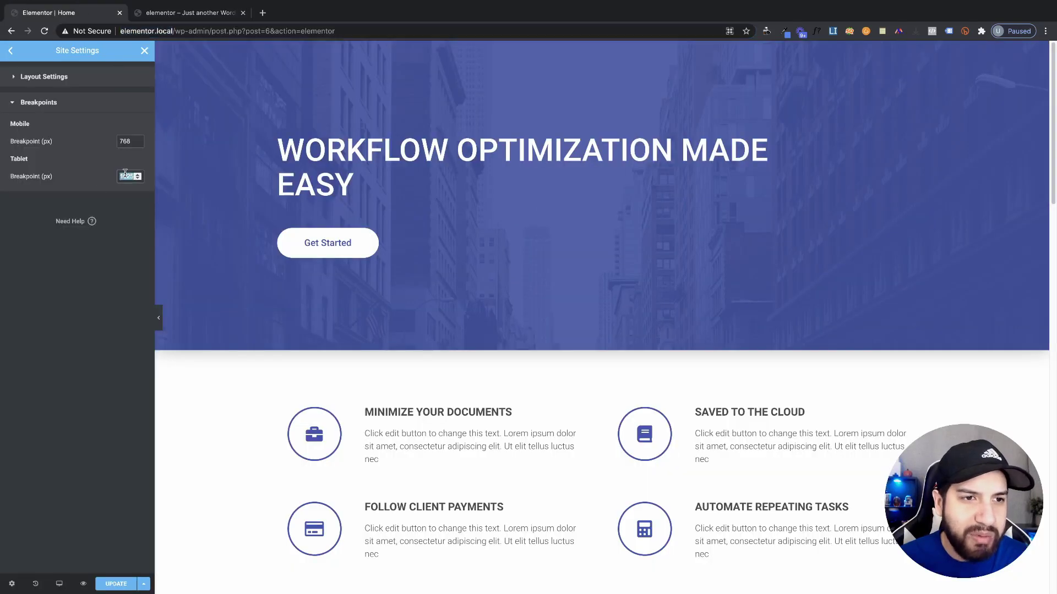
pyautogui.write('900')
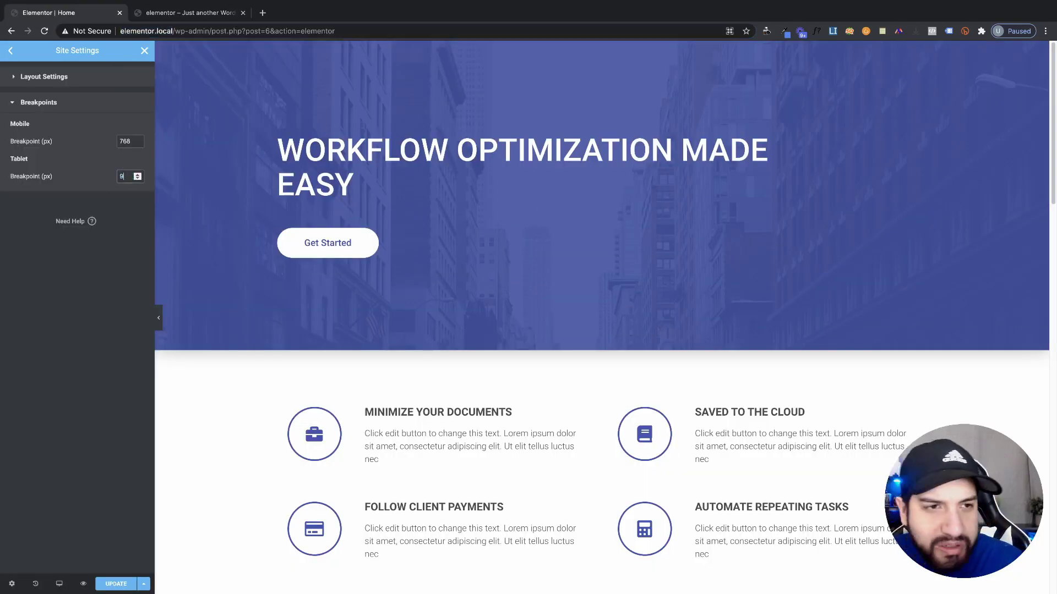
pyautogui.click(225, 17)
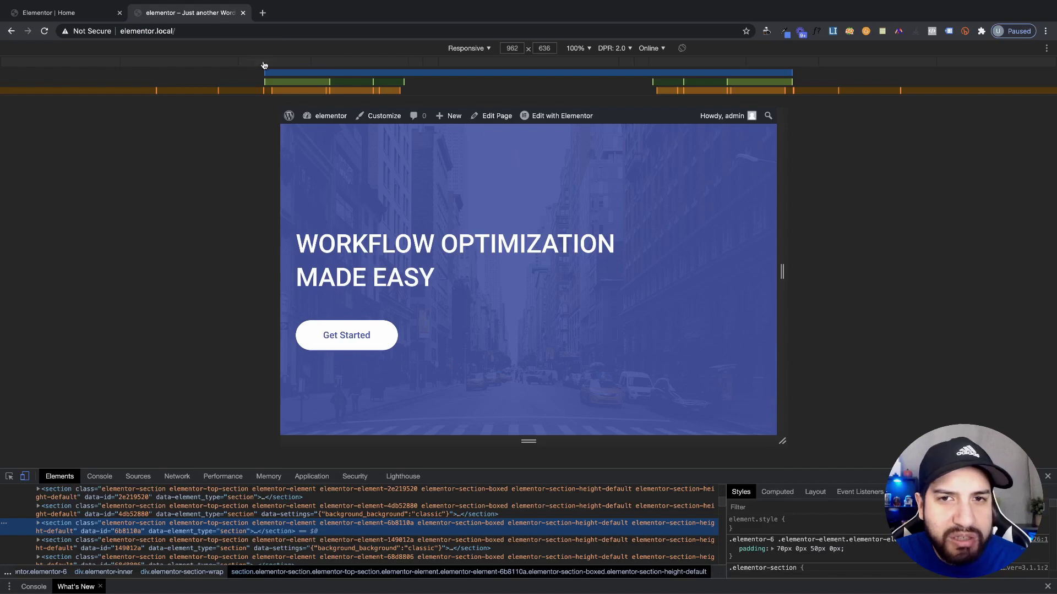
pyautogui.click(99, 18)
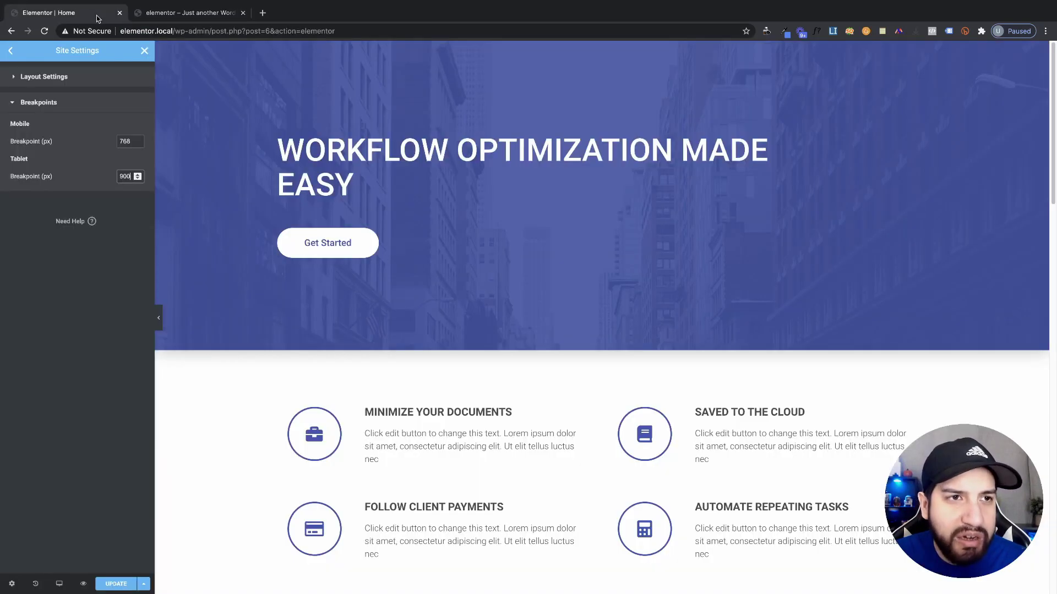
pyautogui.click(183, 18)
pyautogui.moveTo(797, 243)
pyautogui.mouseDown()
pyautogui.moveTo(843, 246)
pyautogui.moveTo(804, 251)
pyautogui.mouseUp()
pyautogui.click(39, 17)
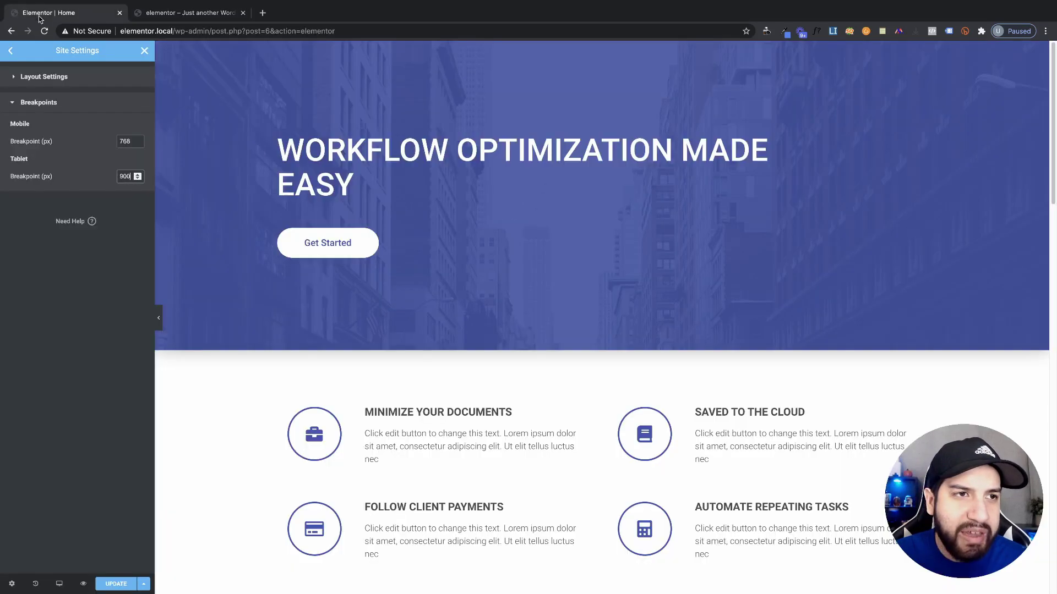
pyautogui.click(114, 584)
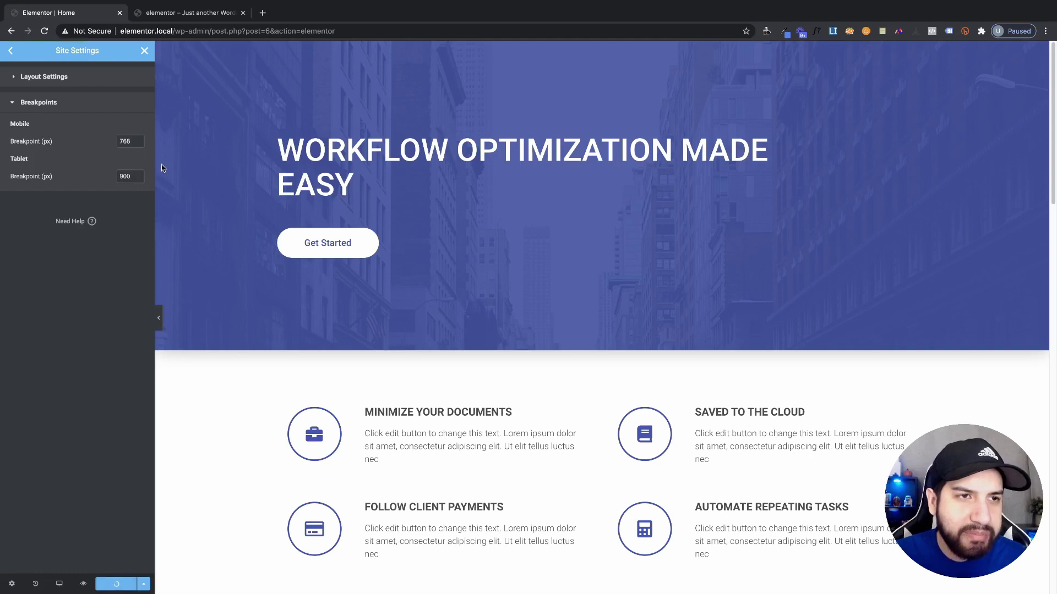
# - Reload the live page and widen its viewport to 1144 px
pyautogui.click(165, 13)
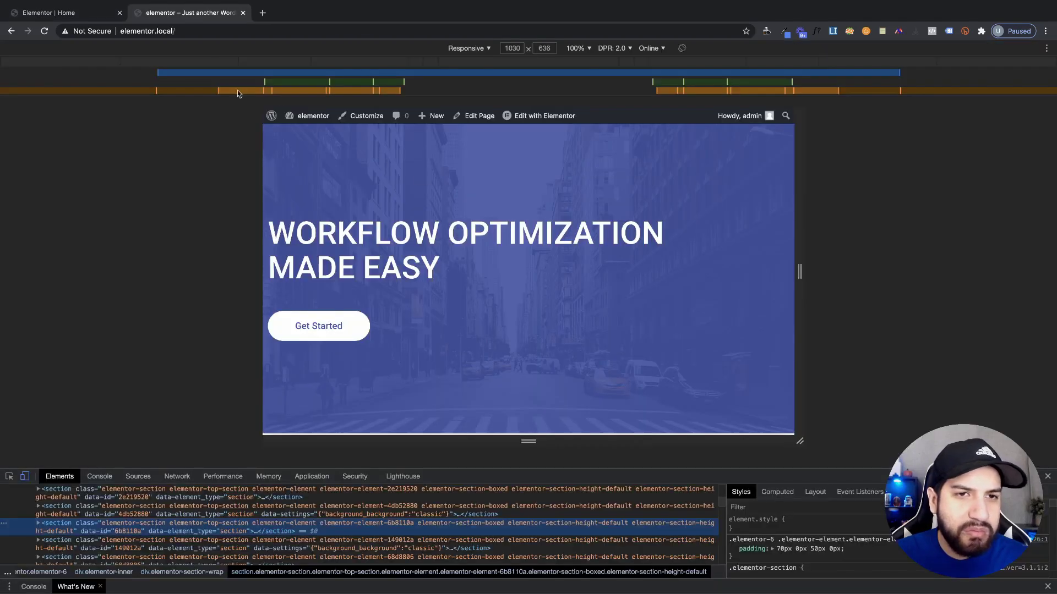
pyautogui.click(45, 32)
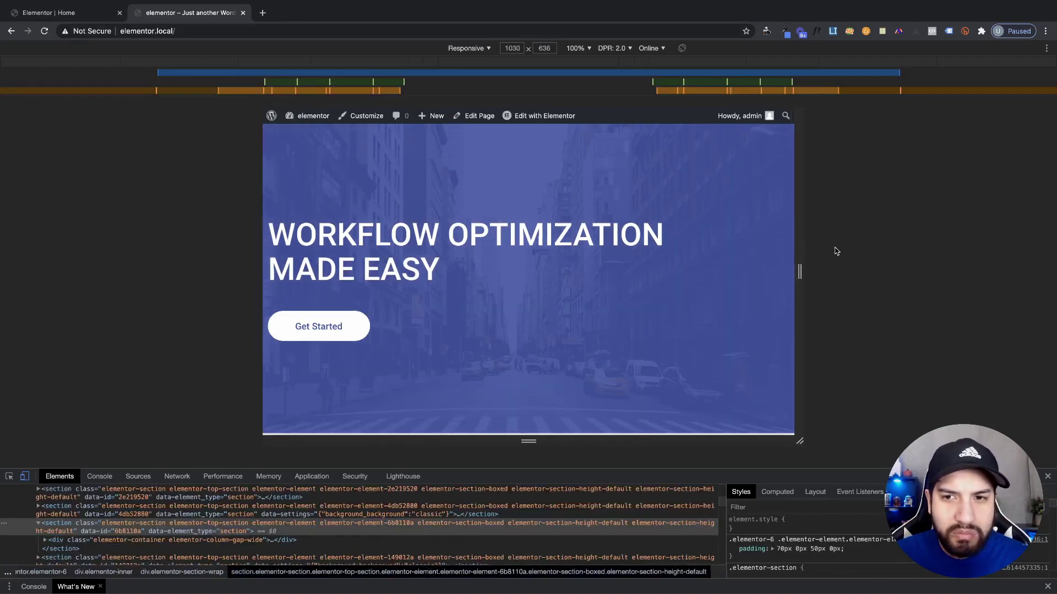
pyautogui.moveTo(800, 259); pyautogui.dragTo(826, 253)
# - Undo the last Tablet breakpoint change in the editor and update the site settings
pyautogui.click(85, 20)
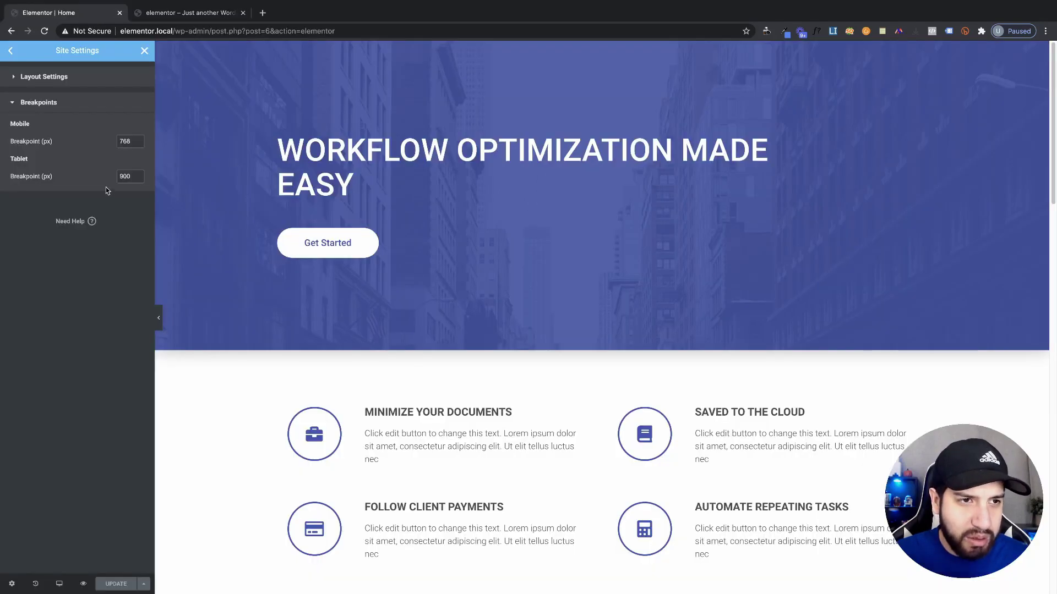
pyautogui.press('super+z')
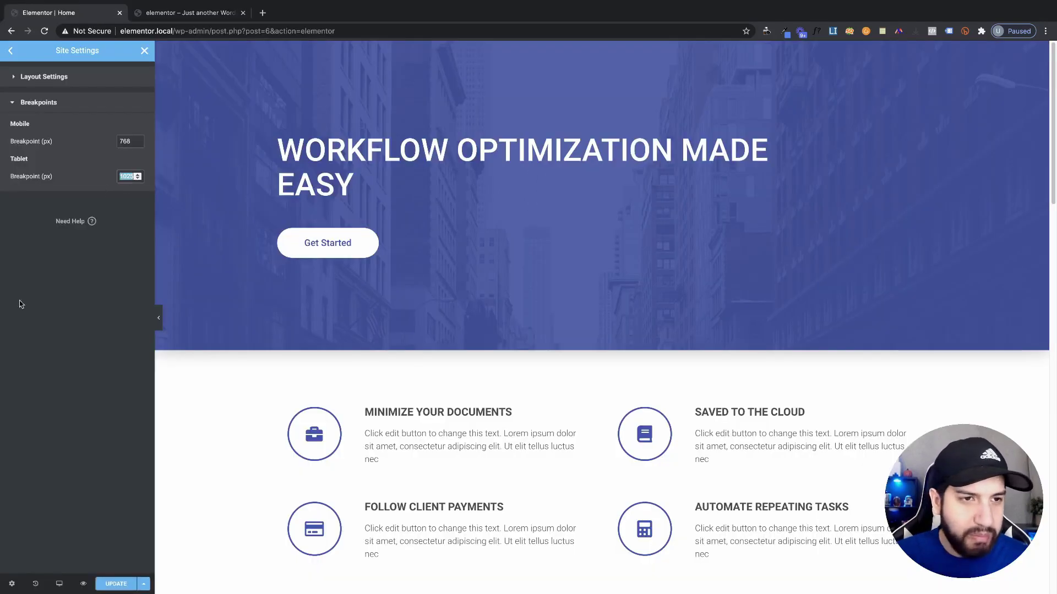
pyautogui.doubleClick(120, 141)
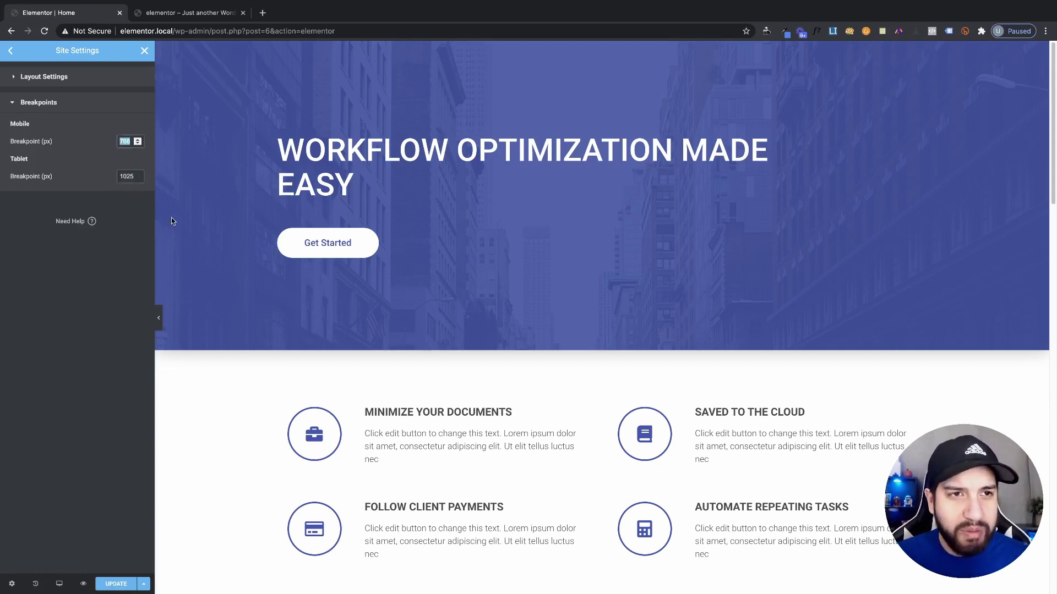
pyautogui.scroll(-1, 702, 318)
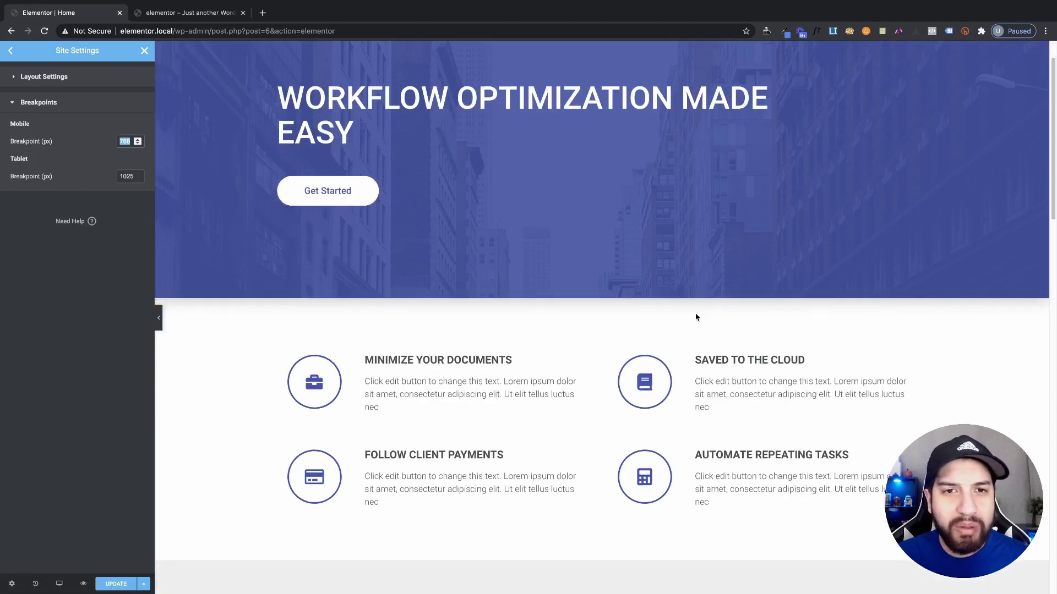
pyautogui.scroll(1, 696, 317)
pyautogui.scroll(-12, 655, 299)
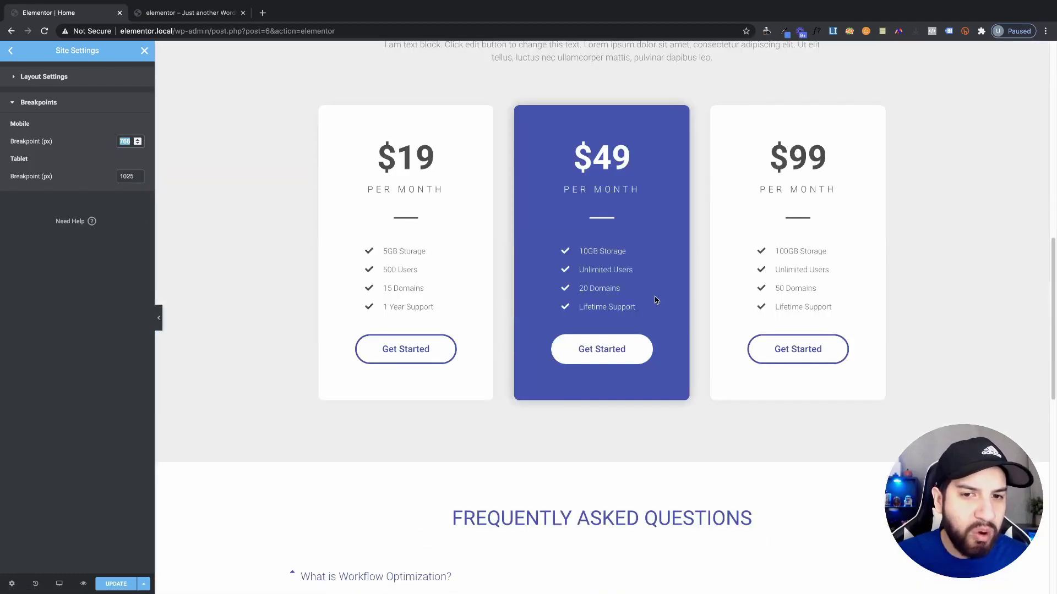
pyautogui.scroll(12, 652, 299)
pyautogui.click(112, 587)
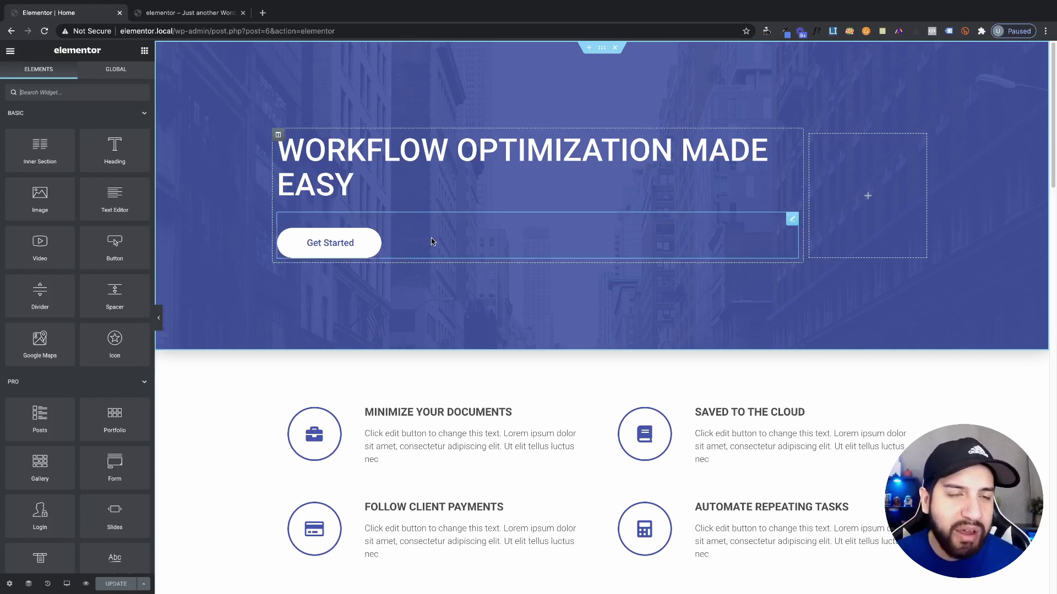
# - Turn on Hide On Tablet in the hero section's Responsive visibility settings and update the page
pyautogui.scroll(-20, 472, 257)
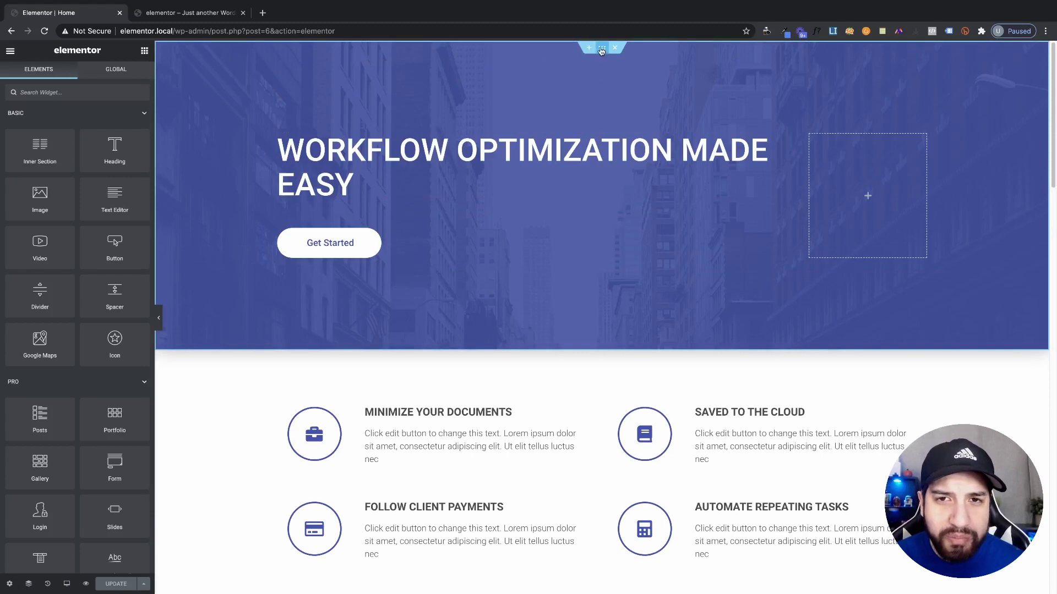
pyautogui.click(602, 49)
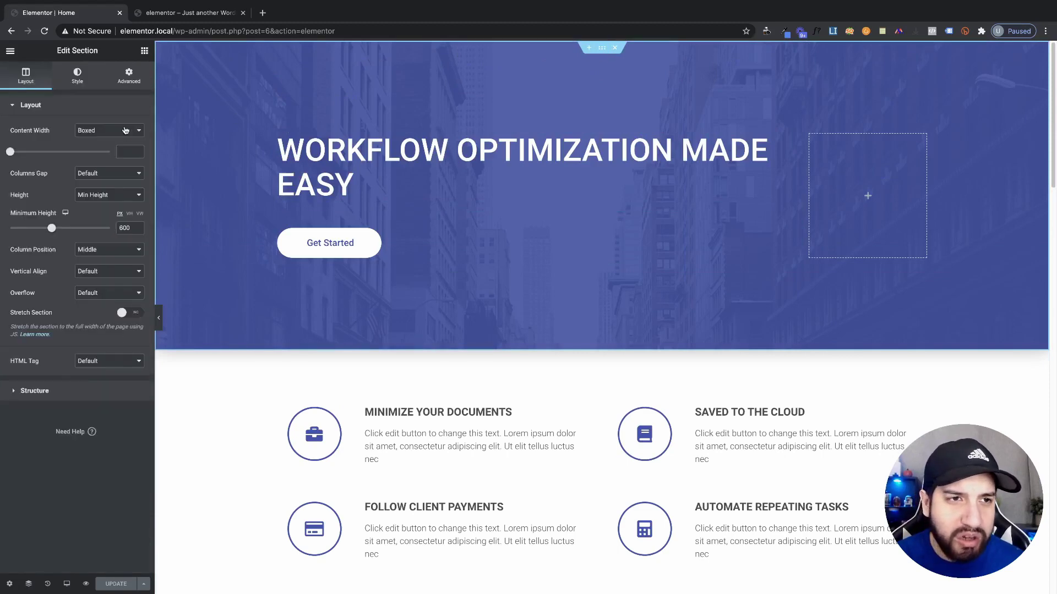
pyautogui.click(130, 77)
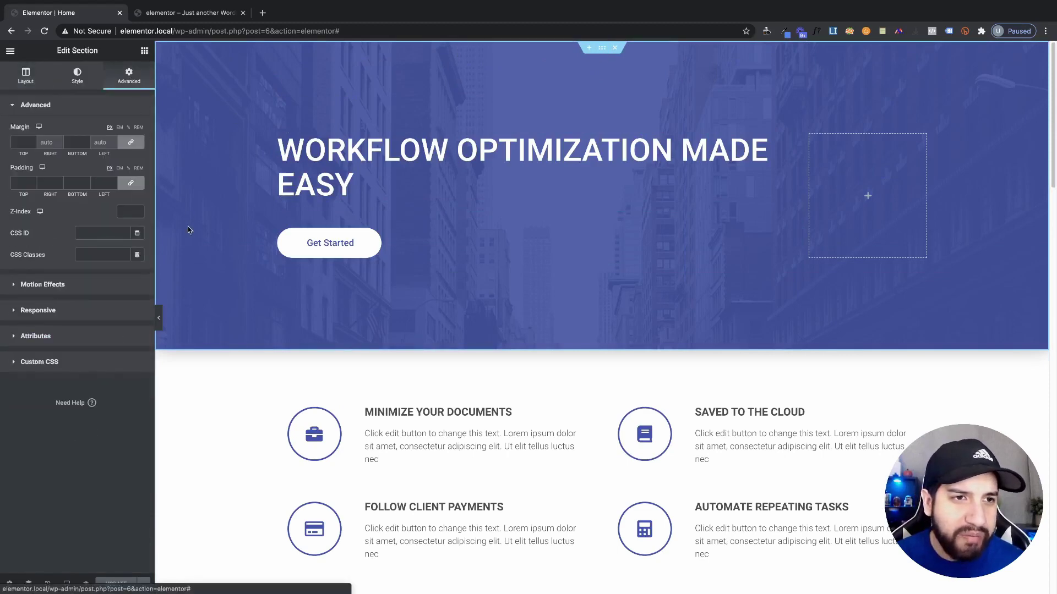
pyautogui.click(53, 311)
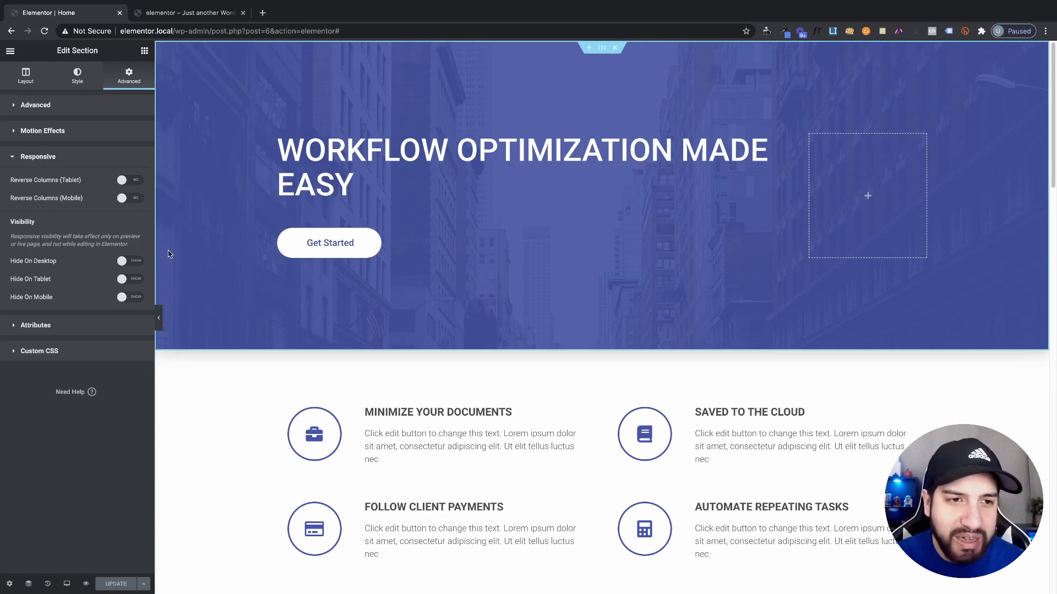
pyautogui.click(127, 280)
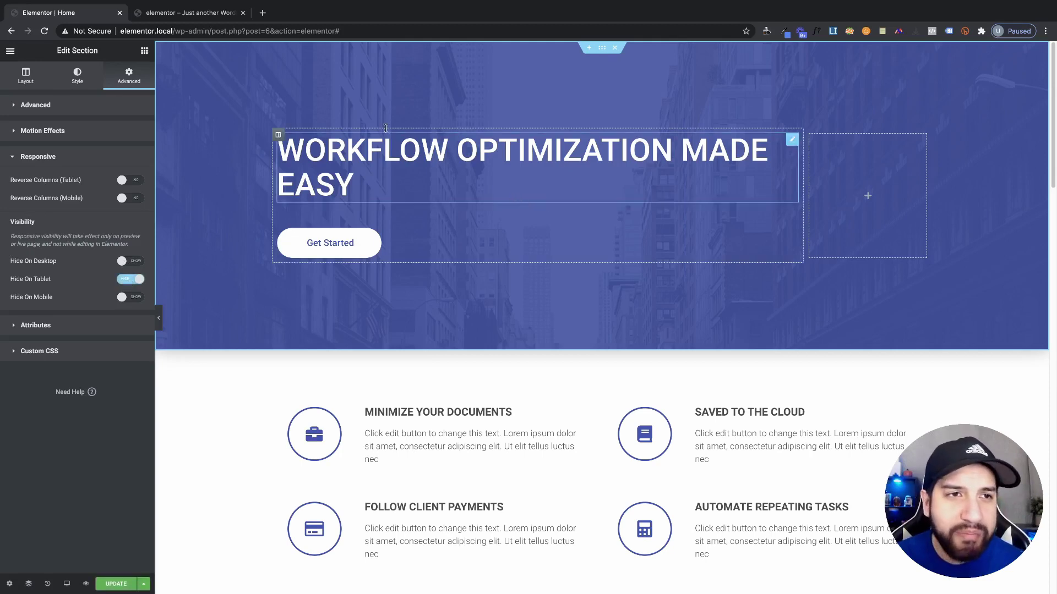
pyautogui.click(176, 13)
pyautogui.click(64, 15)
pyautogui.click(114, 584)
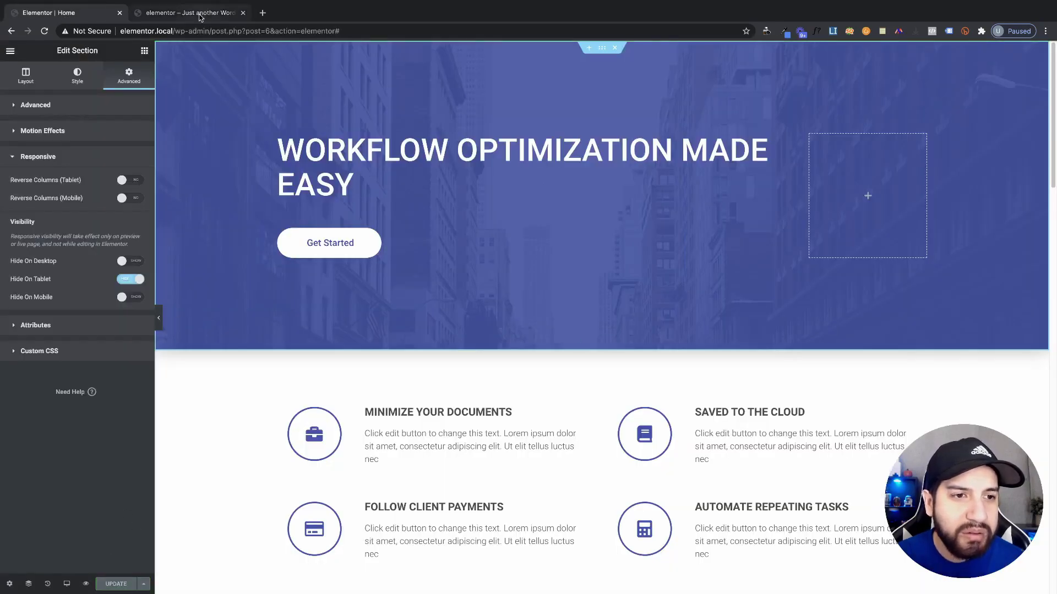
# - Reload the live page, widen its viewport to 1353 px to check the hero section, and return to the editor
pyautogui.click(201, 12)
pyautogui.click(46, 32)
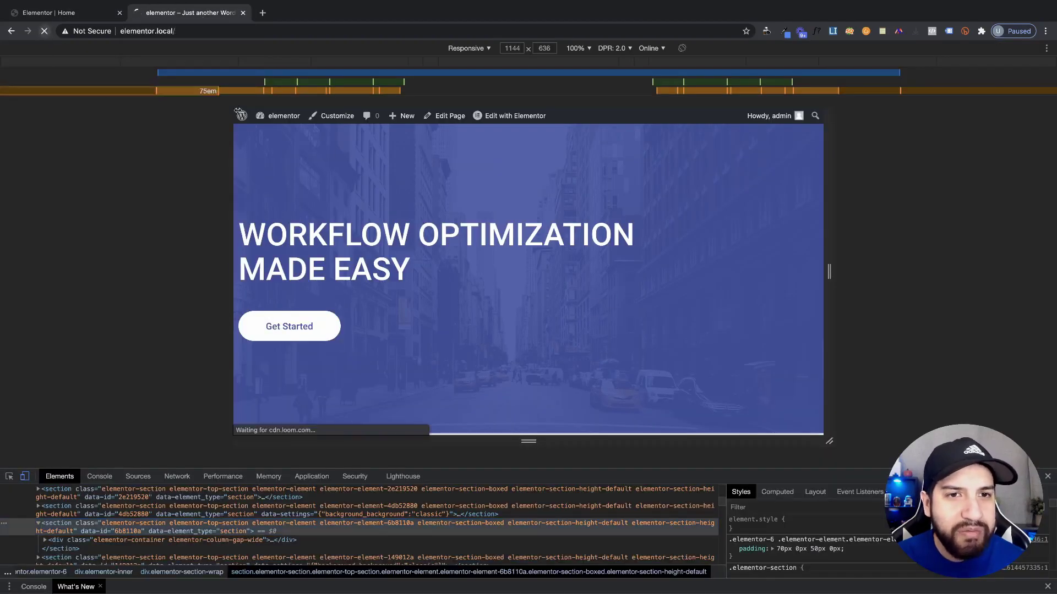
pyautogui.moveTo(832, 250); pyautogui.dragTo(887, 272)
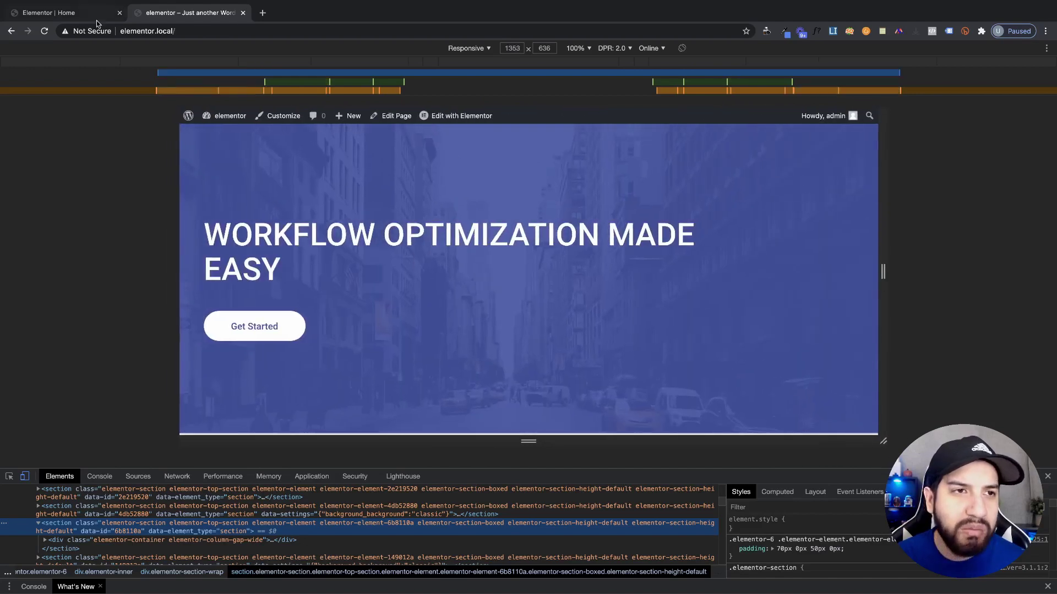
pyautogui.click(50, 12)
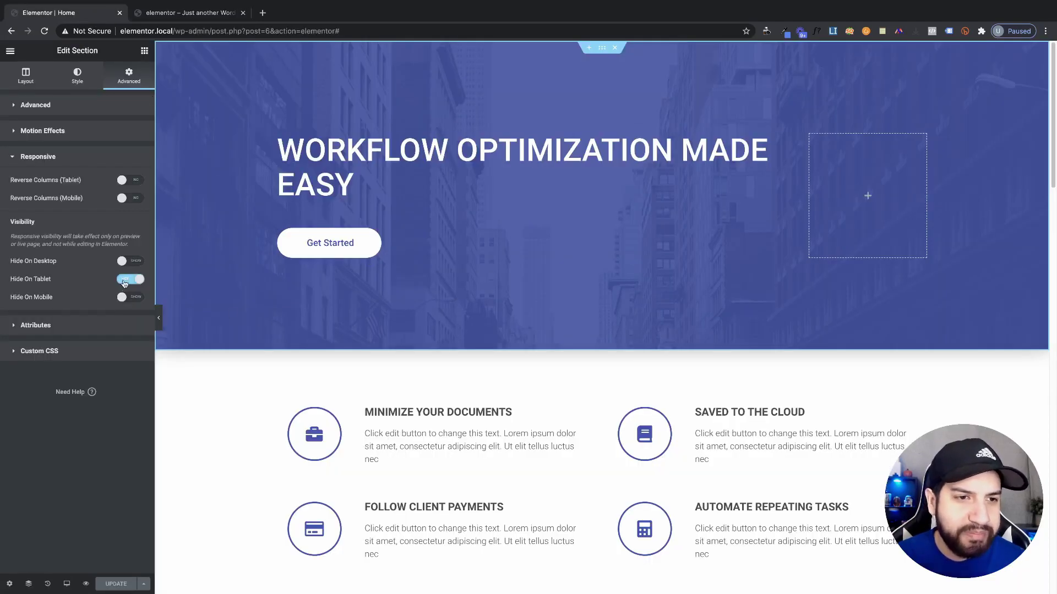
# - Turn off Hide On Tablet in the hero section's Responsive visibility settings and select the Get Started button
pyautogui.click(124, 282)
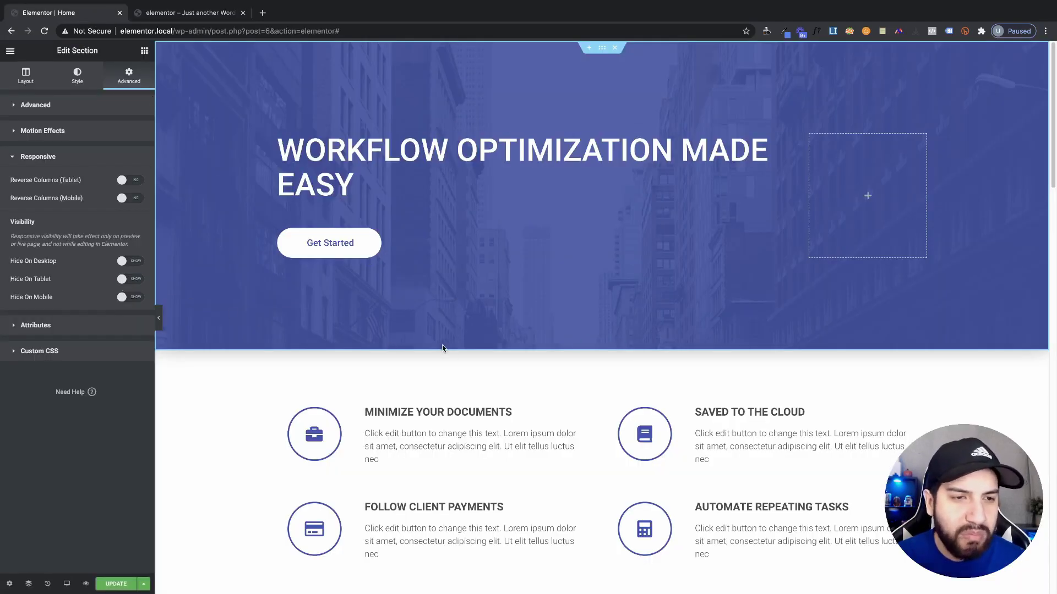
pyautogui.click(391, 182)
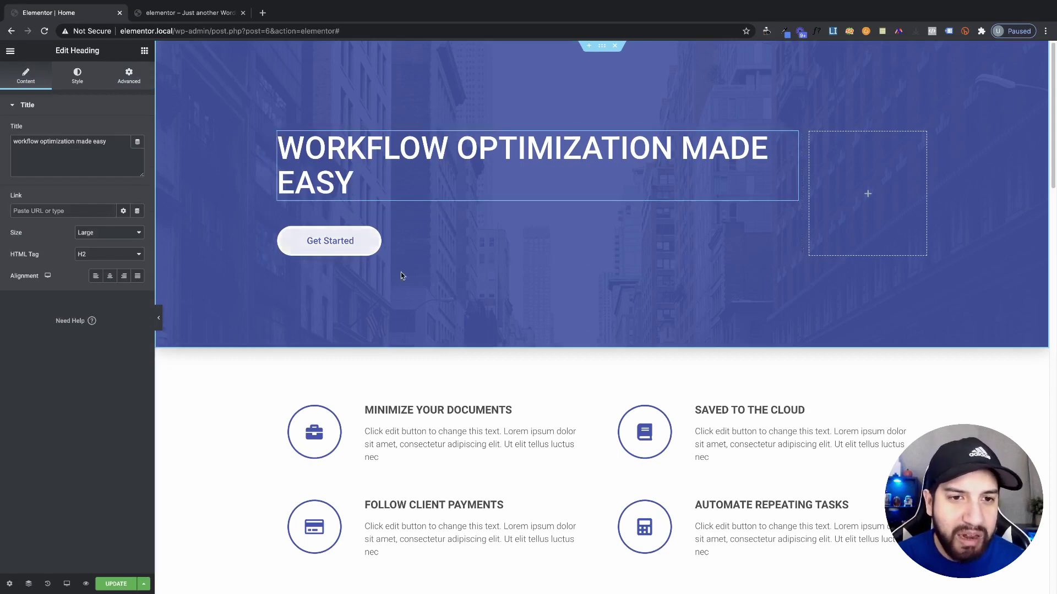
pyautogui.click(424, 233)
pyautogui.scroll(-4, 478, 283)
pyautogui.scroll(4, 478, 283)
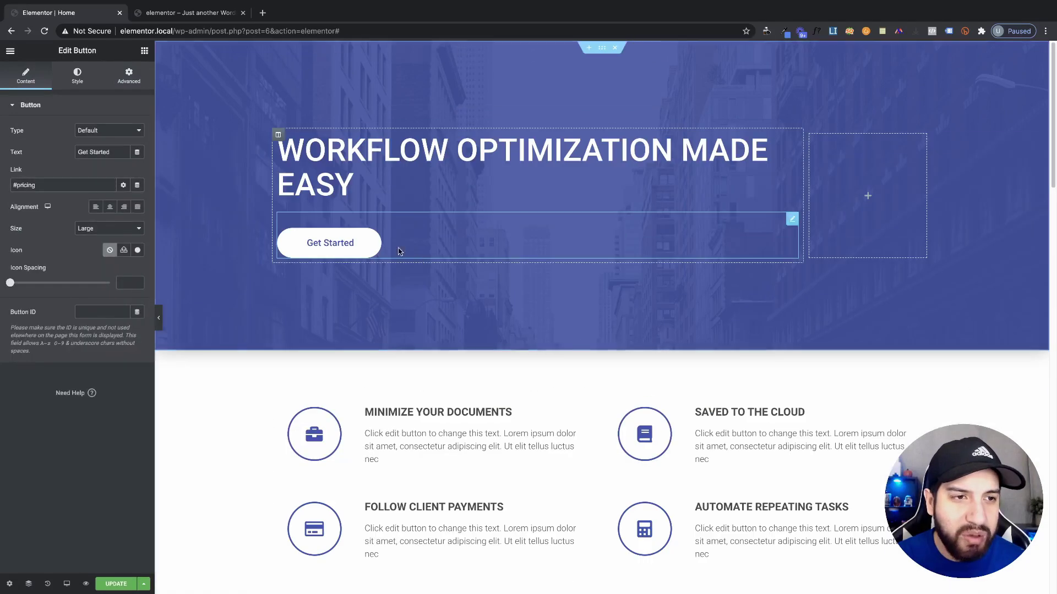
# - Switch Hide On Tablet on and back off in the hero heading's Responsive settings
pyautogui.click(441, 175)
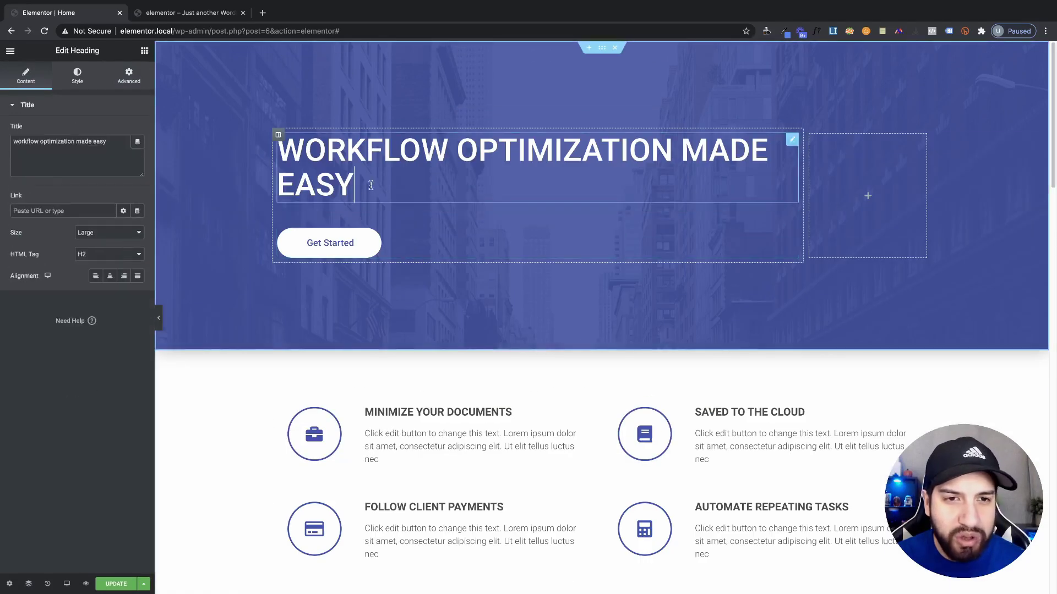
pyautogui.click(124, 84)
pyautogui.click(61, 402)
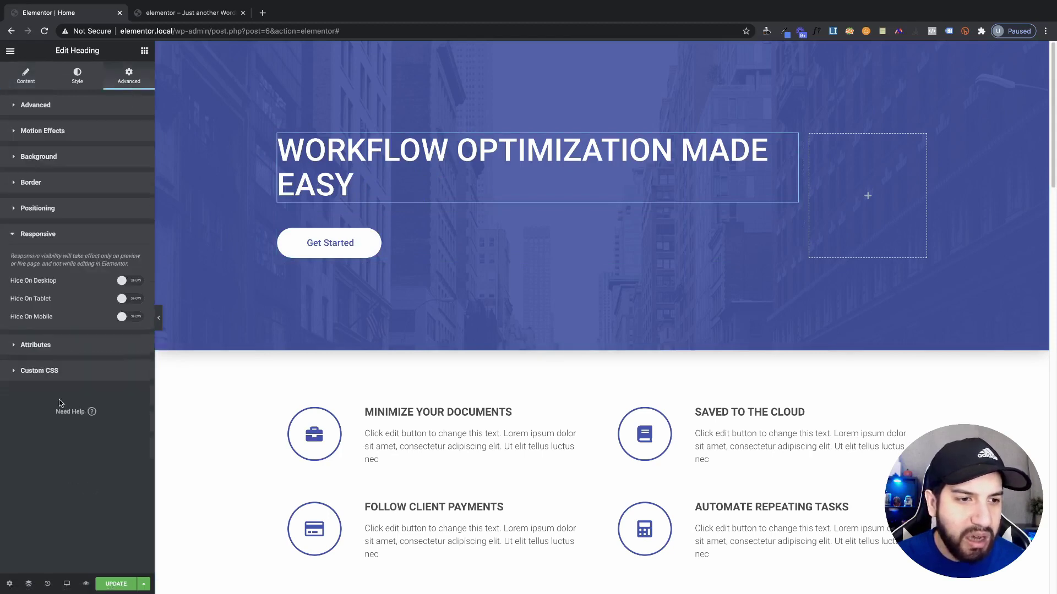
pyautogui.click(126, 299)
pyautogui.click(126, 300)
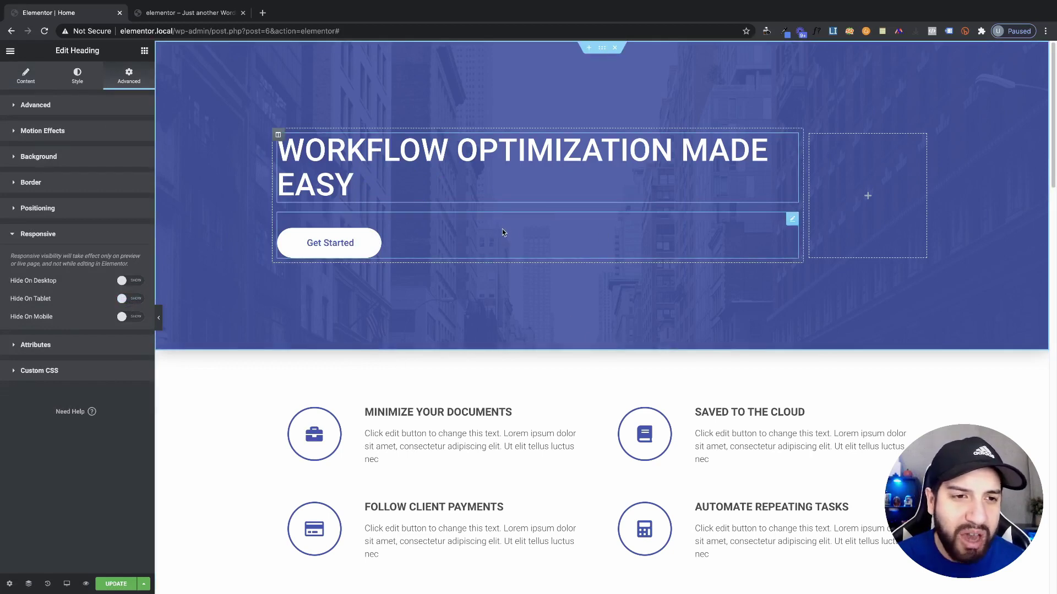
# - Duplicate the hero section
pyautogui.rightClick(601, 48)
pyautogui.click(622, 77)
pyautogui.scroll(-3, 643, 226)
pyautogui.scroll(3, 640, 221)
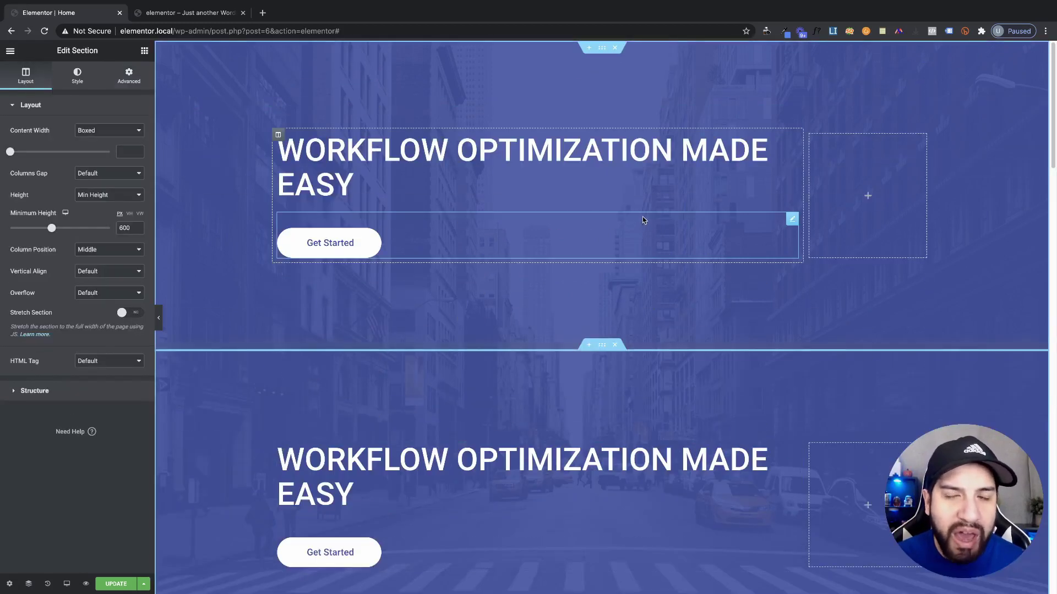
# - Examine the original hero section and its duplicate on the page
pyautogui.scroll(-1, 644, 221)
pyautogui.scroll(1, 644, 221)
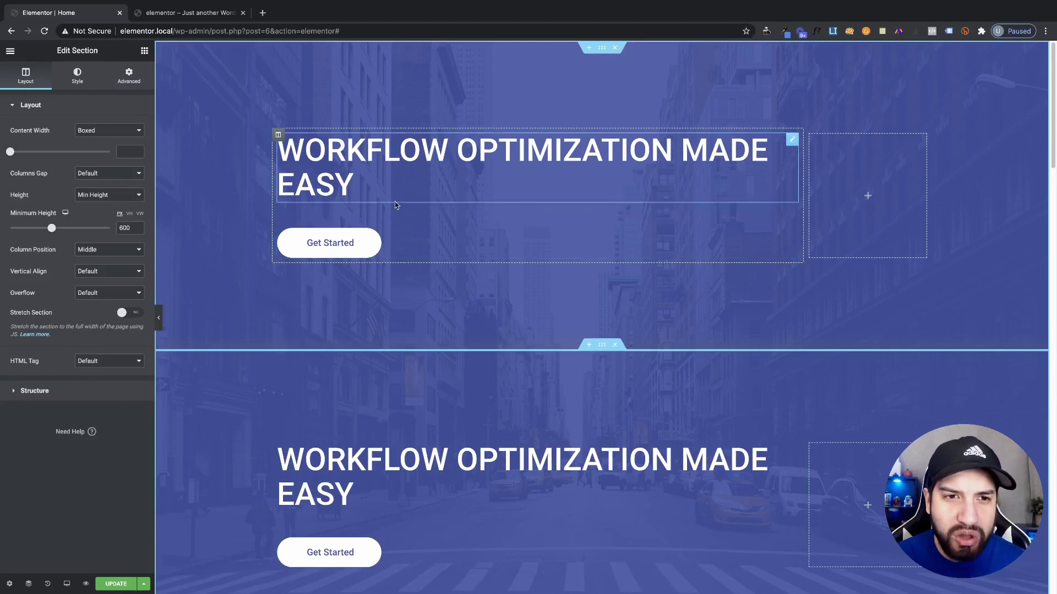
pyautogui.scroll(-1, 394, 246)
pyautogui.scroll(1, 495, 243)
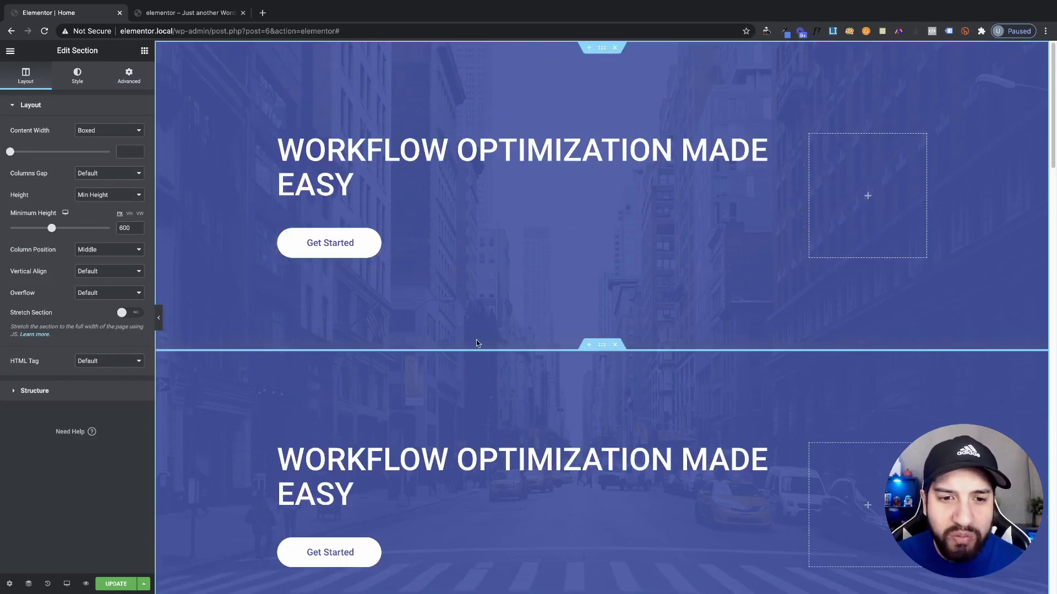
pyautogui.scroll(-2, 482, 282)
pyautogui.scroll(-3, 539, 338)
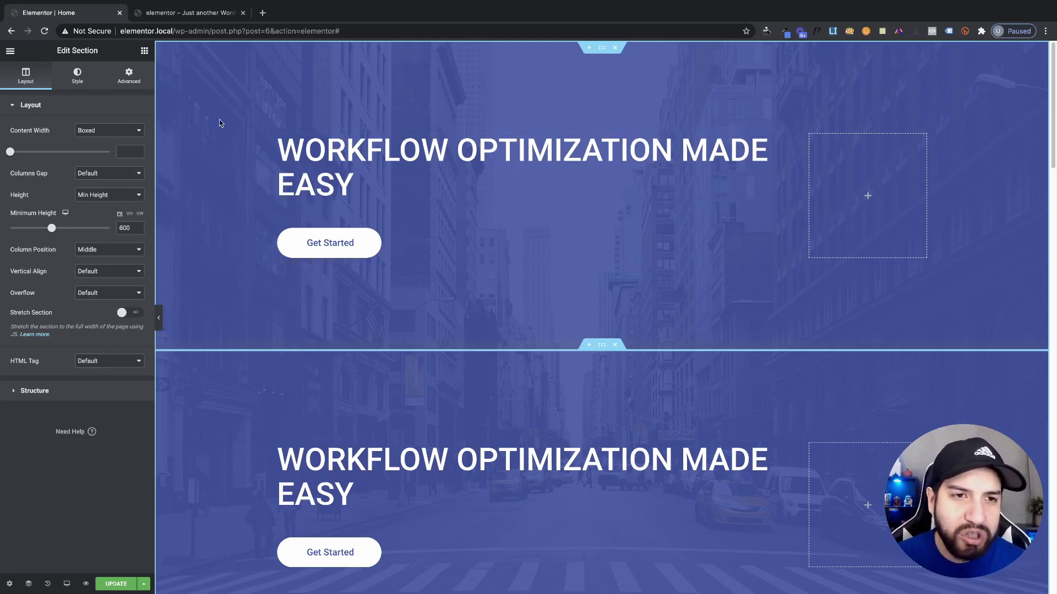
pyautogui.scroll(-3, 590, 218)
pyautogui.scroll(3, 616, 218)
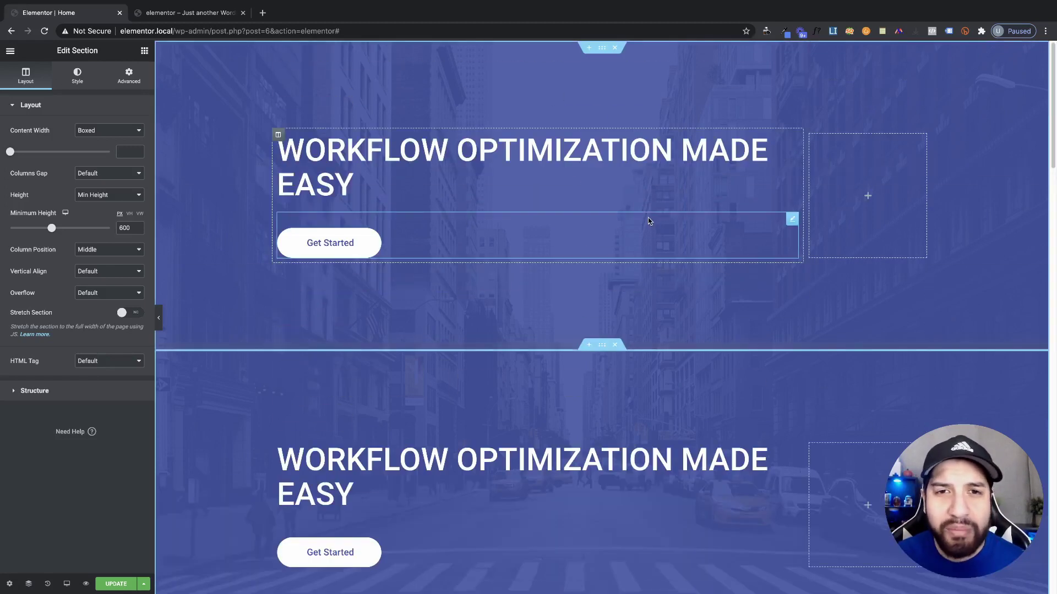
# - Delete the duplicate of the hero section
pyautogui.scroll(-2, 648, 197)
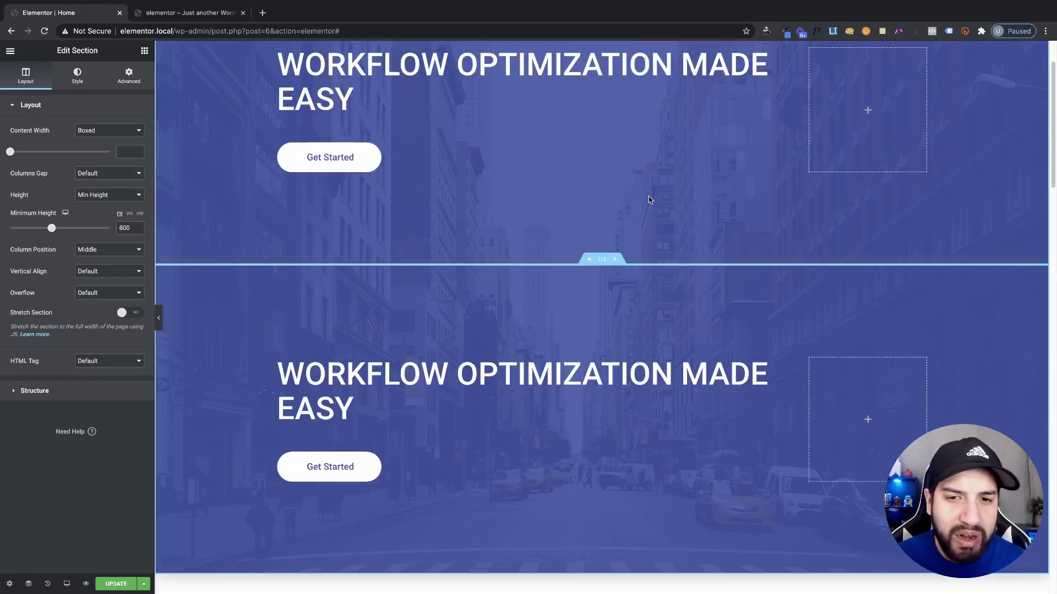
pyautogui.click(615, 259)
pyautogui.scroll(-2, 695, 265)
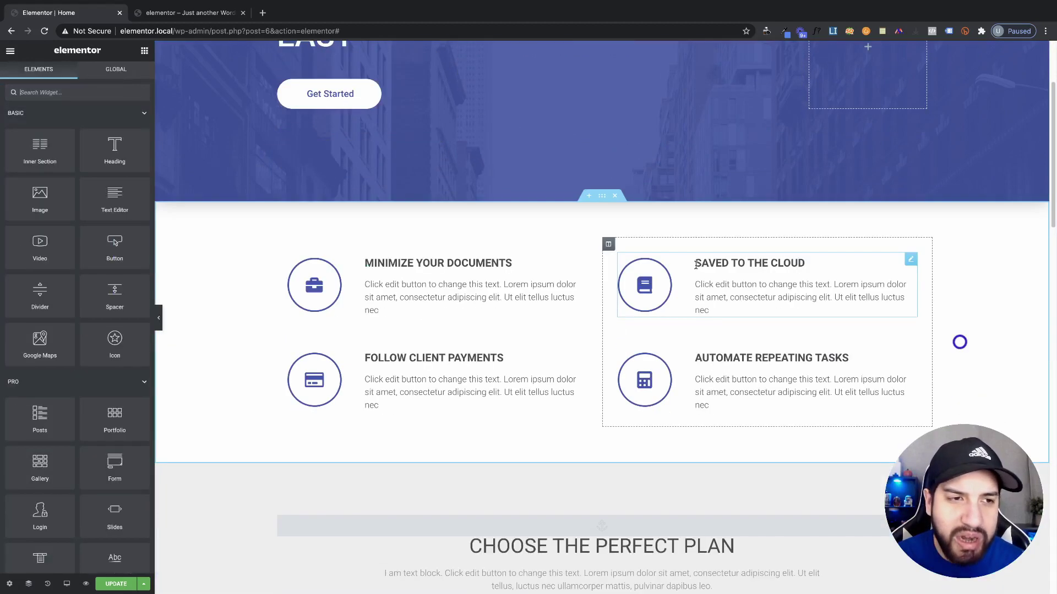
pyautogui.scroll(3, 696, 264)
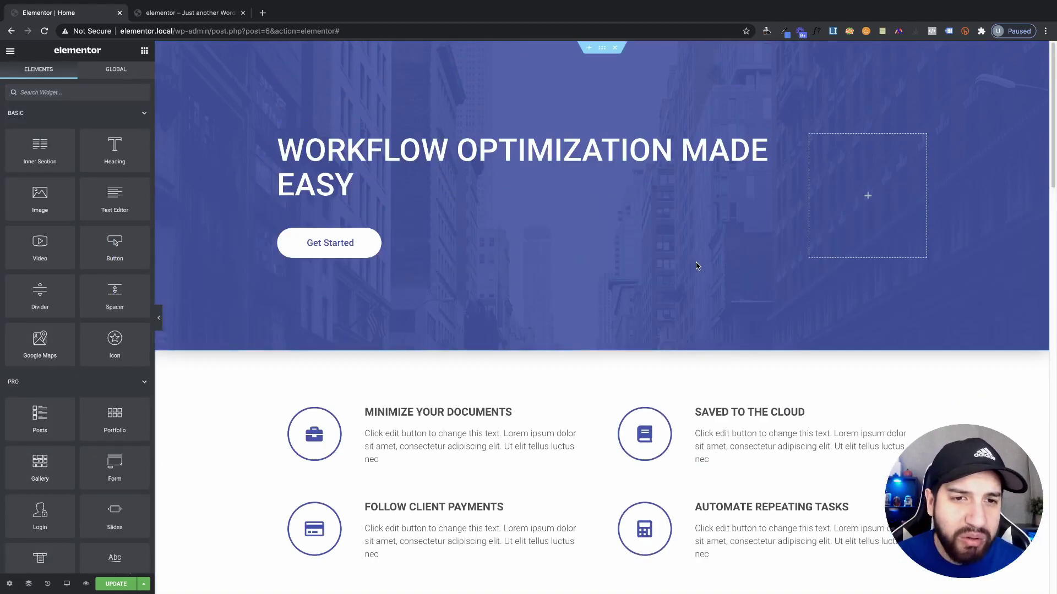
# - Switch Hide On Mobile on and back off in the Get Started button's Responsive settings
pyautogui.click(504, 246)
pyautogui.scroll(-1, 558, 226)
pyautogui.scroll(1, 588, 234)
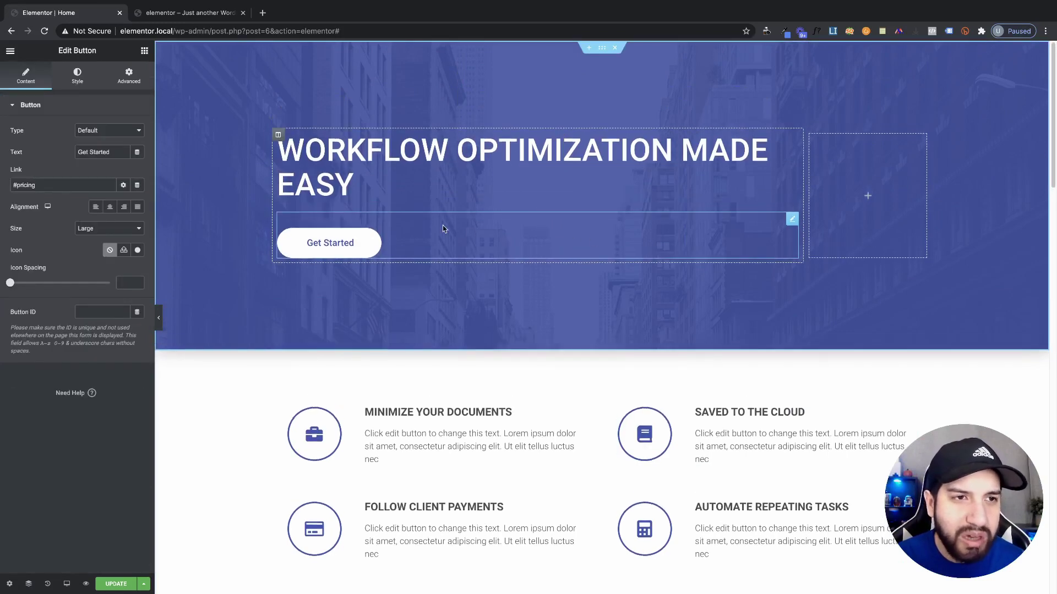
pyautogui.click(129, 76)
pyautogui.click(50, 396)
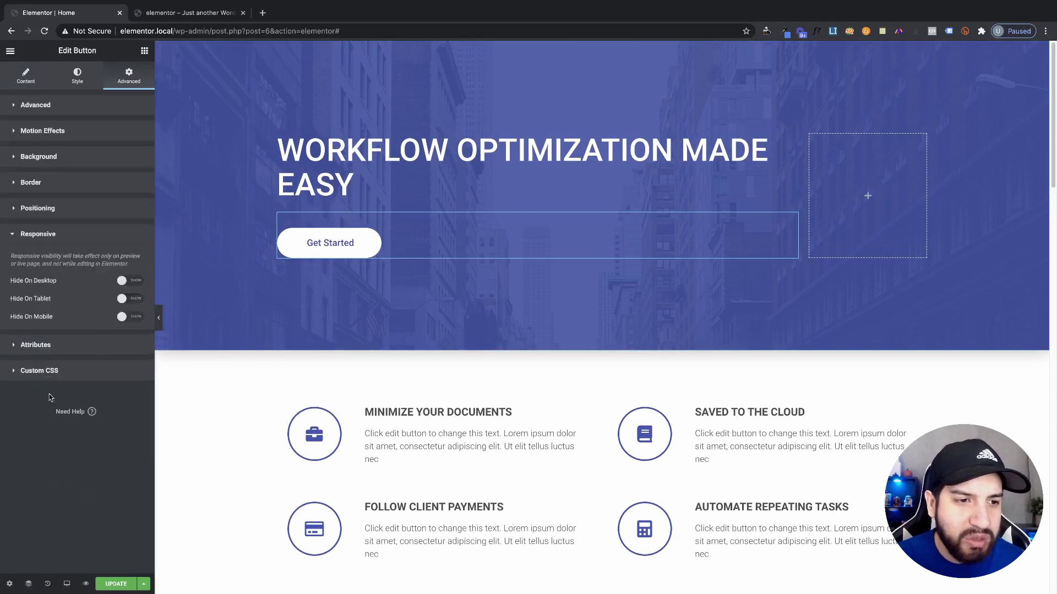
pyautogui.click(124, 316)
pyautogui.click(124, 316)
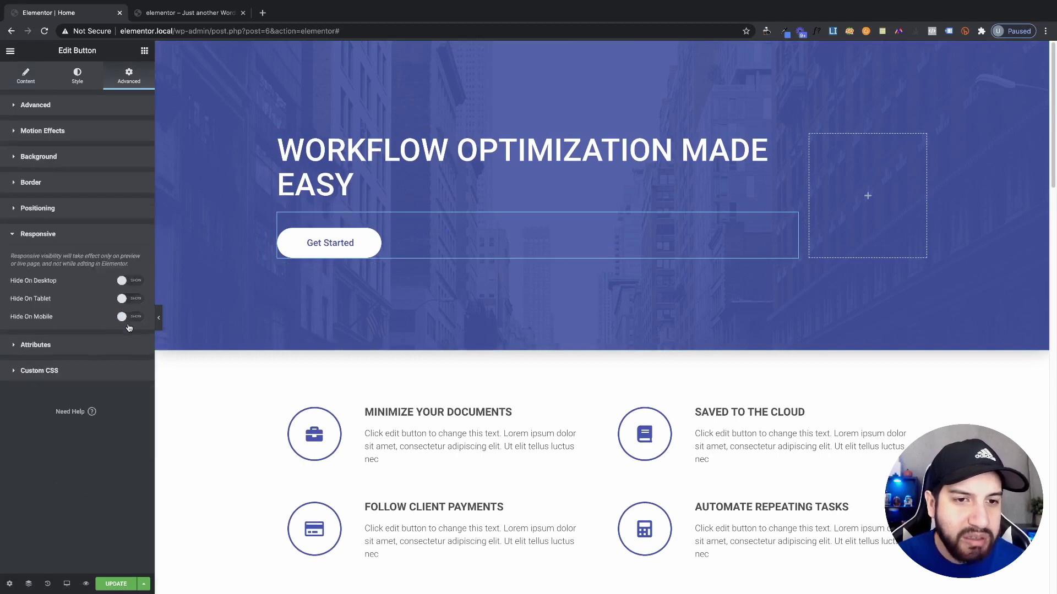
# - Switch the preview to Tablet and open the typography settings of the hero heading
pyautogui.click(68, 585)
pyautogui.click(59, 538)
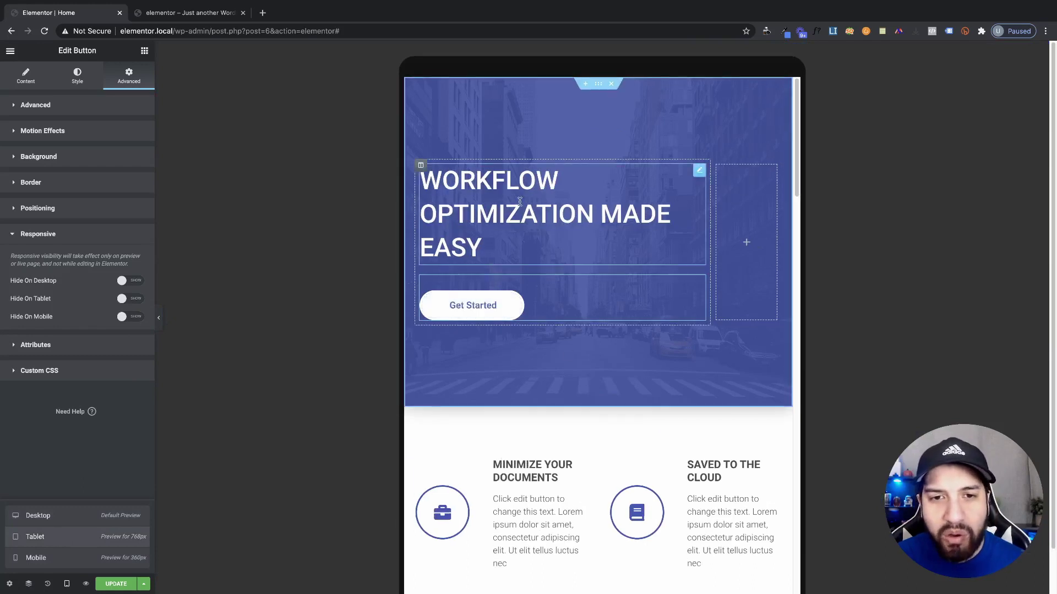
pyautogui.click(483, 247)
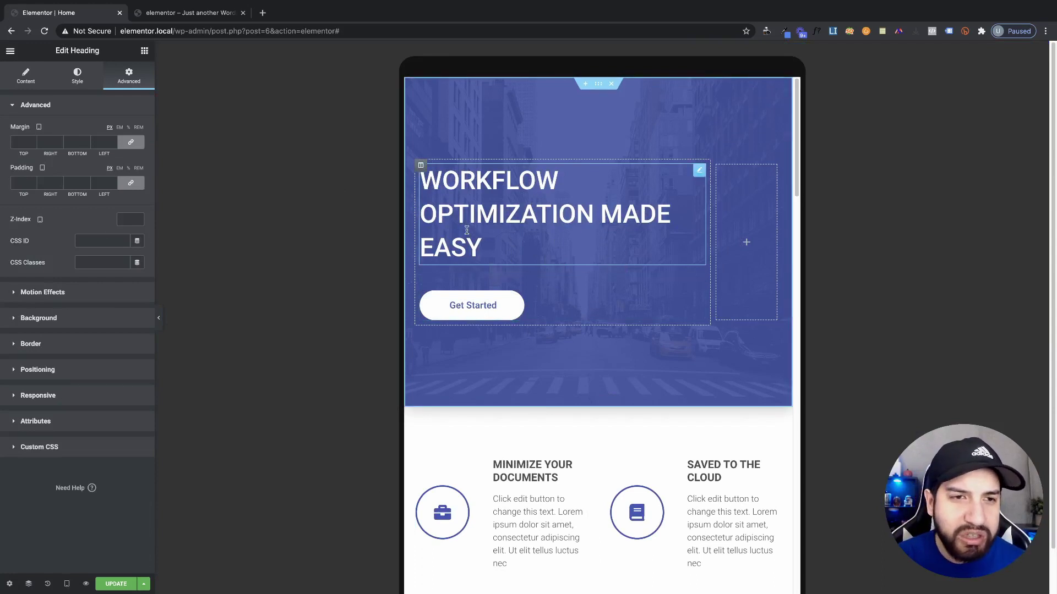
pyautogui.click(75, 78)
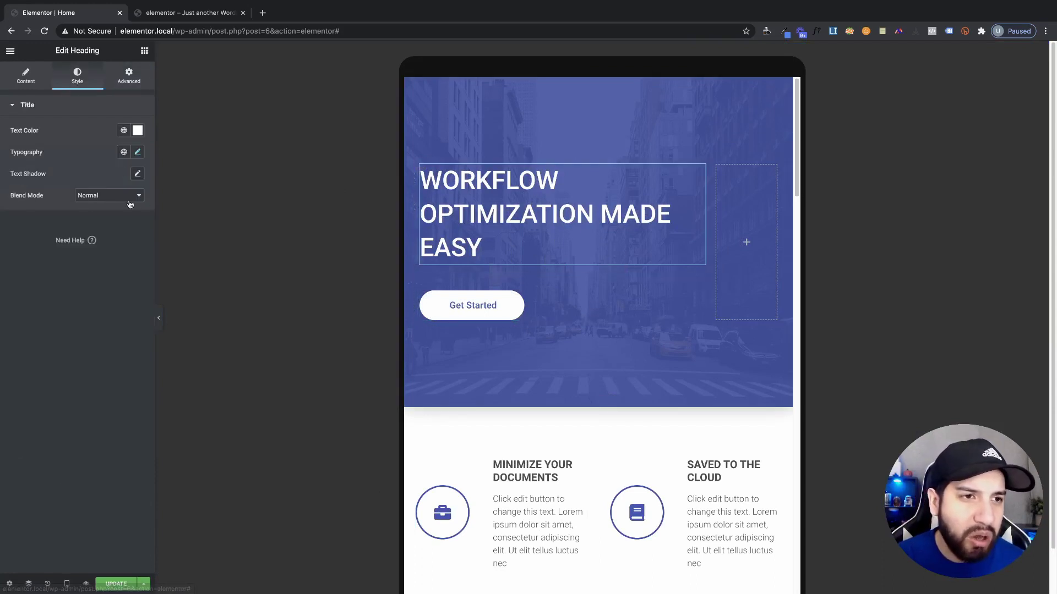
pyautogui.click(18, 84)
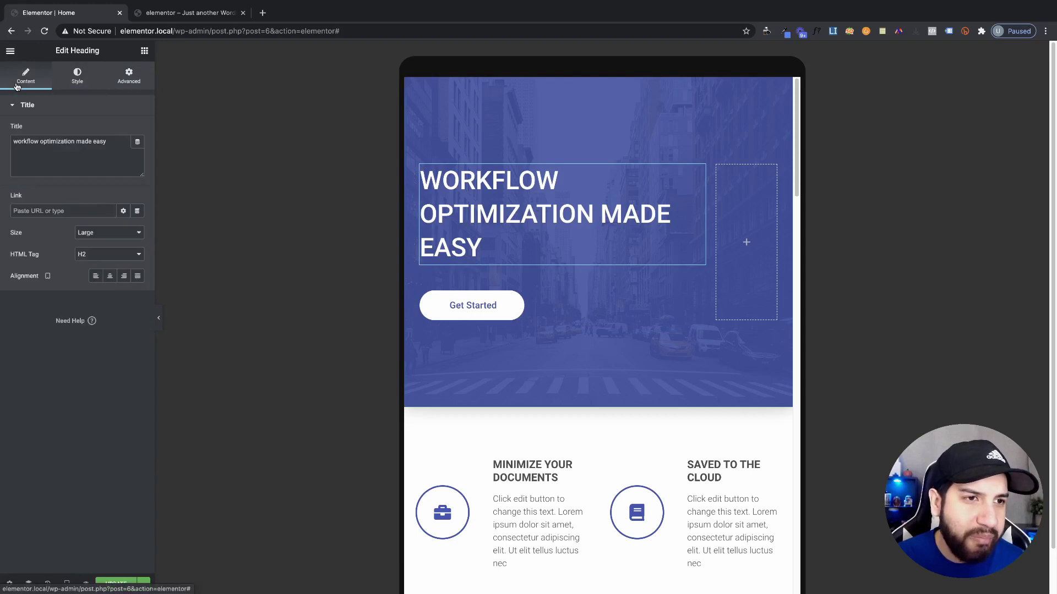
pyautogui.click(63, 81)
pyautogui.click(138, 153)
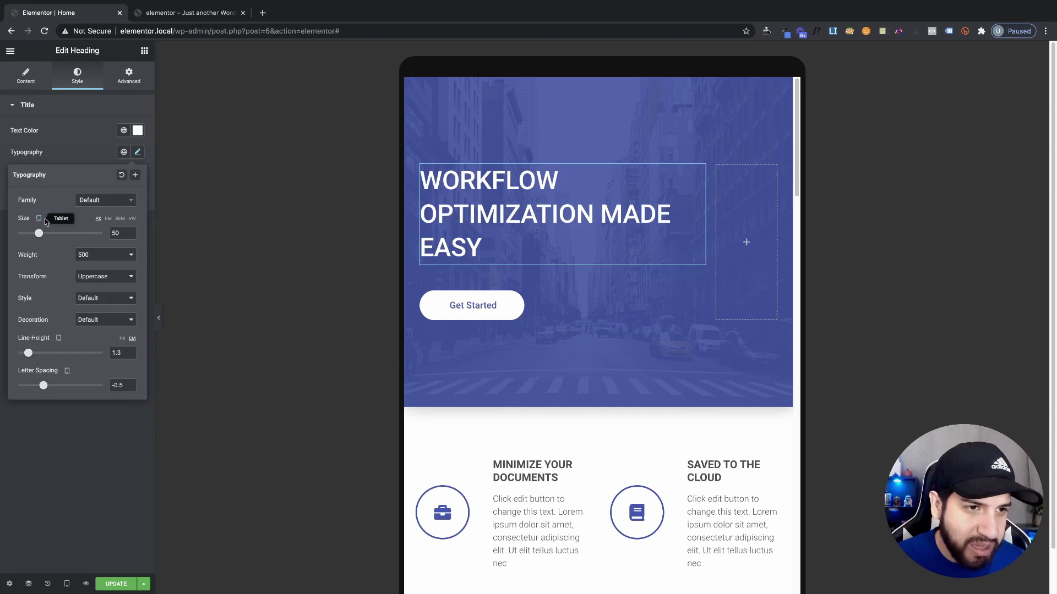
# - Compare the hero heading's typography settings for Mobile, Tablet and Desktop, and return to the Tablet preview
pyautogui.click(67, 584)
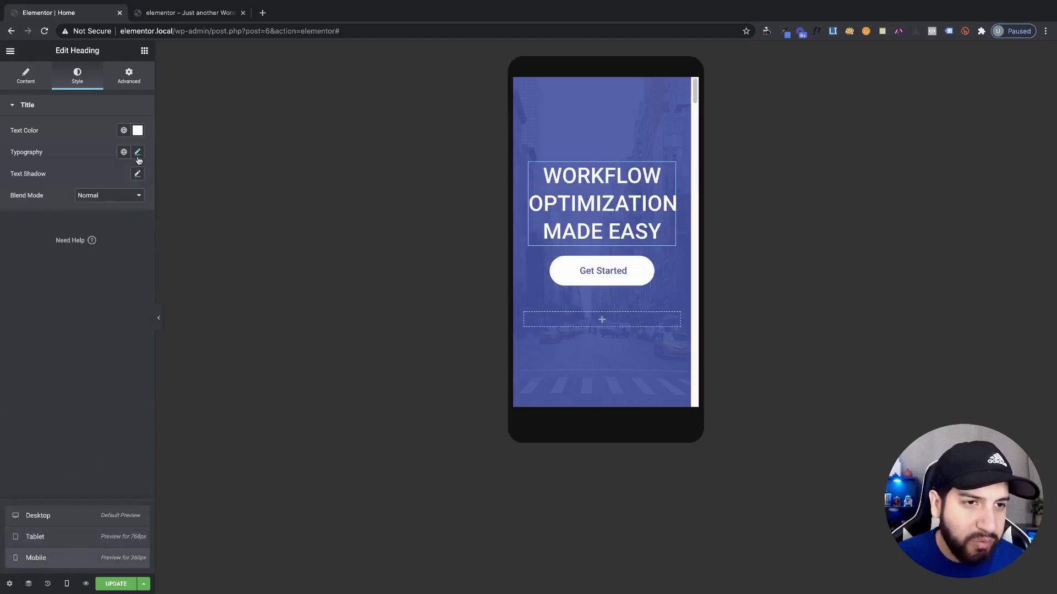
pyautogui.click(138, 154)
pyautogui.moveTo(40, 220)
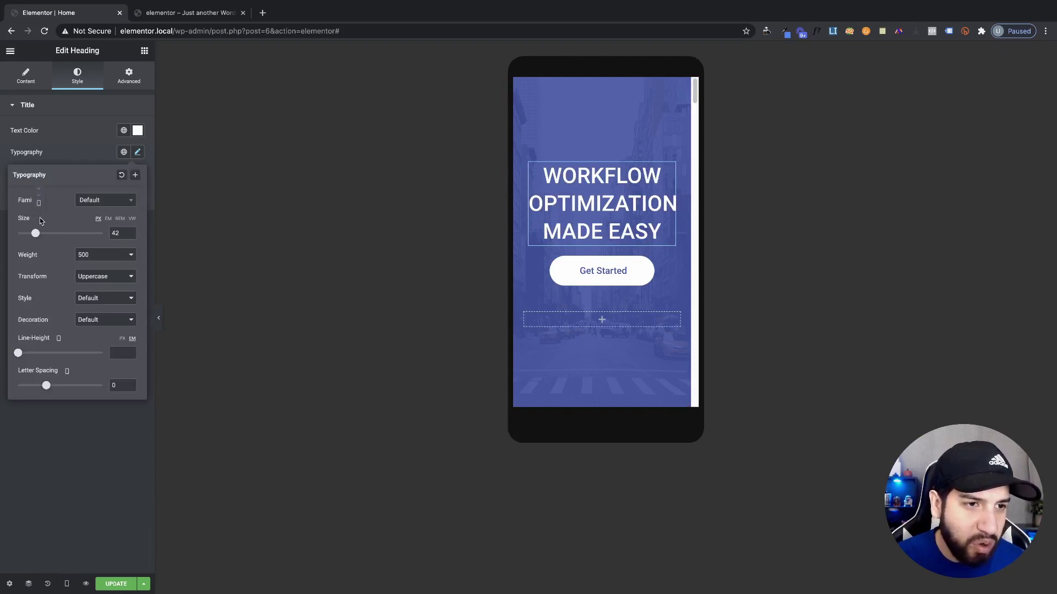
pyautogui.click(40, 204)
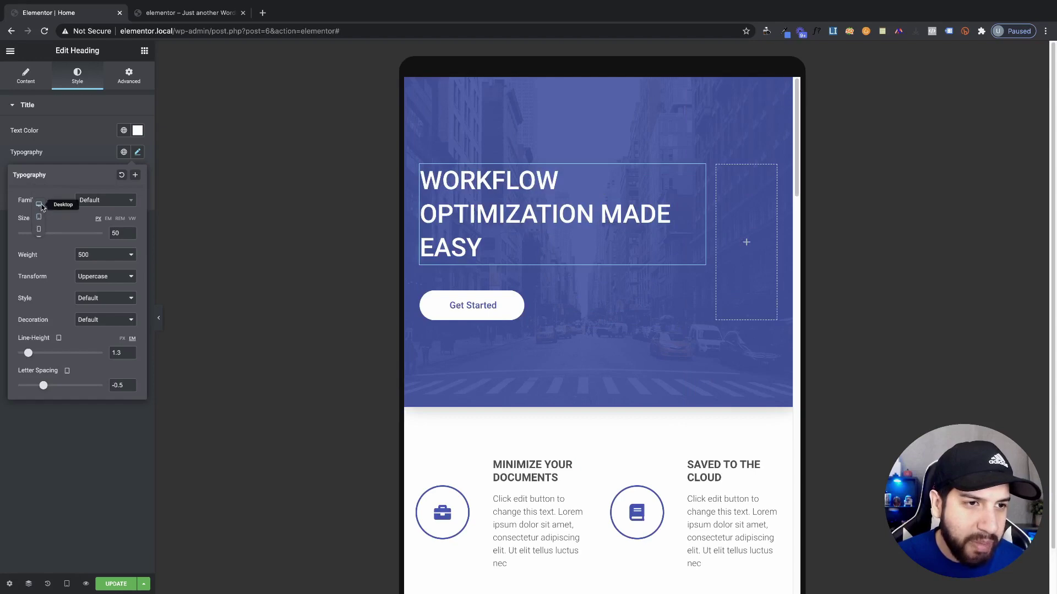
pyautogui.click(38, 204)
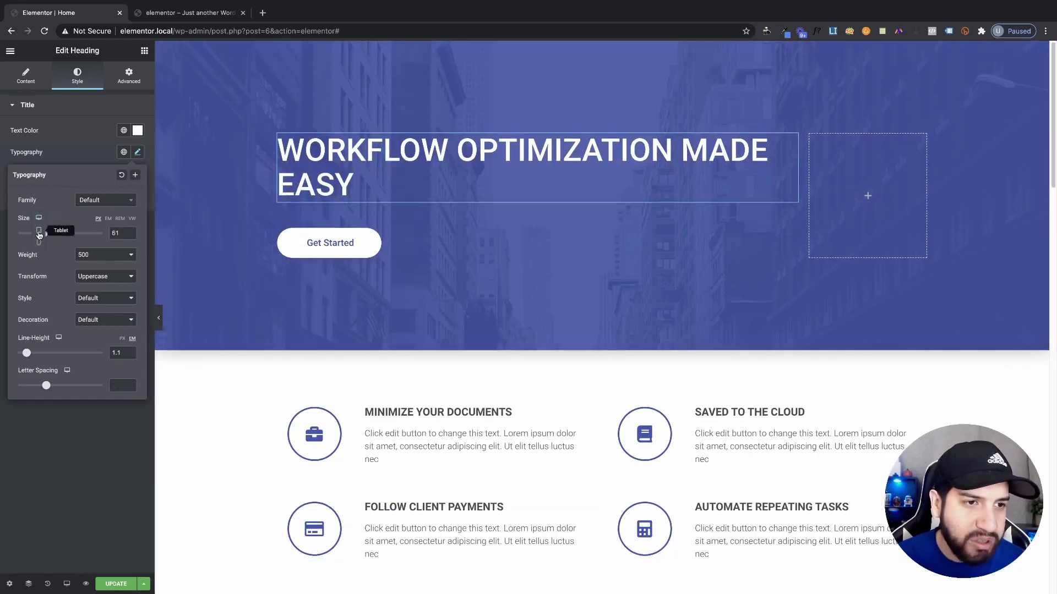
pyautogui.click(39, 230)
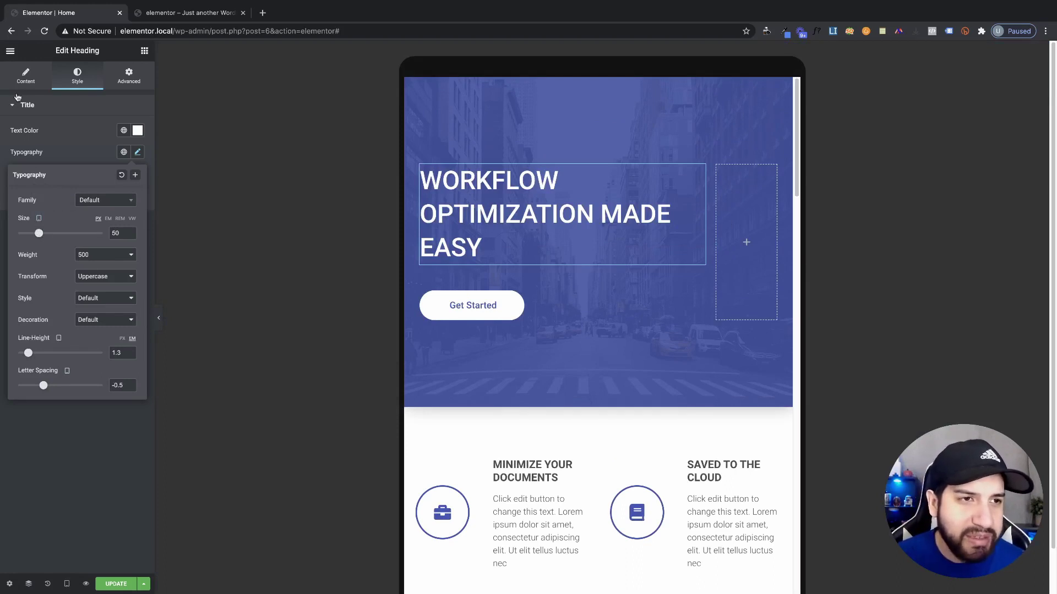
# - Examine the hero section's Layout settings for the tablet view, including the Minimum Height control and the Columns Gap options
pyautogui.click(505, 257)
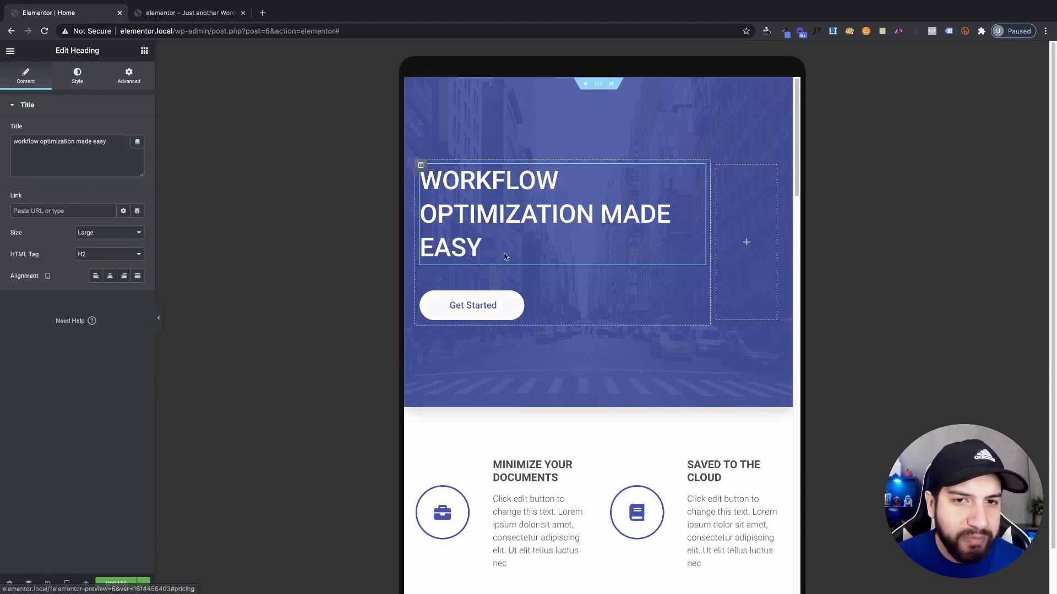
pyautogui.click(598, 84)
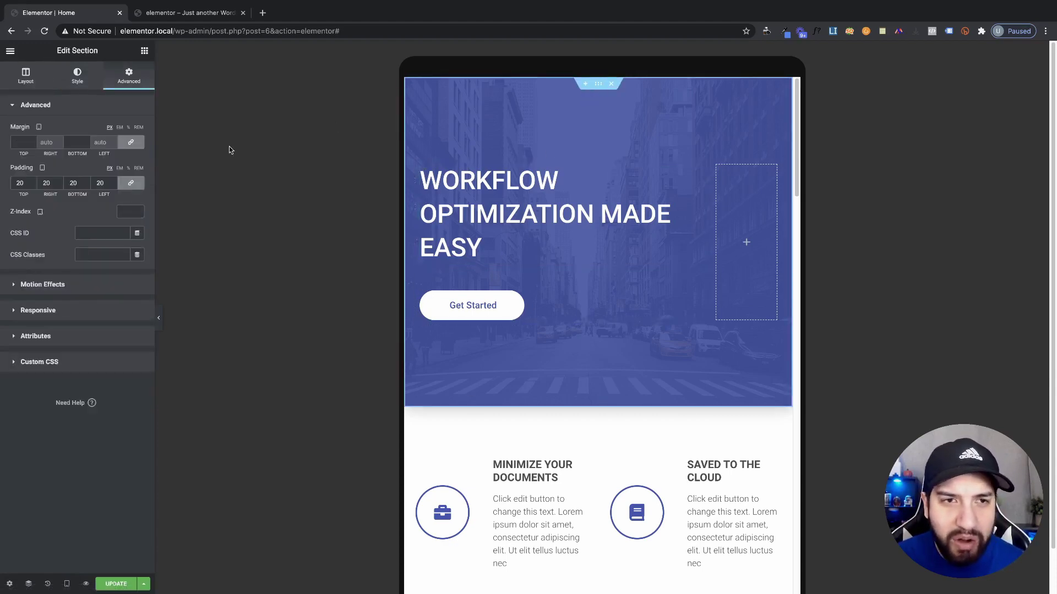
pyautogui.click(15, 79)
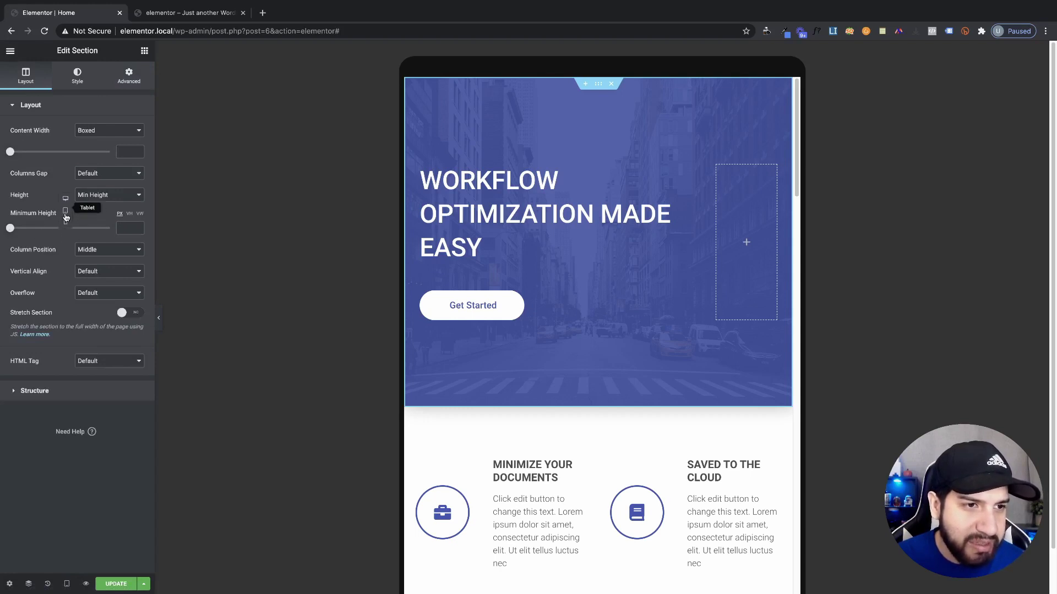
pyautogui.click(120, 175)
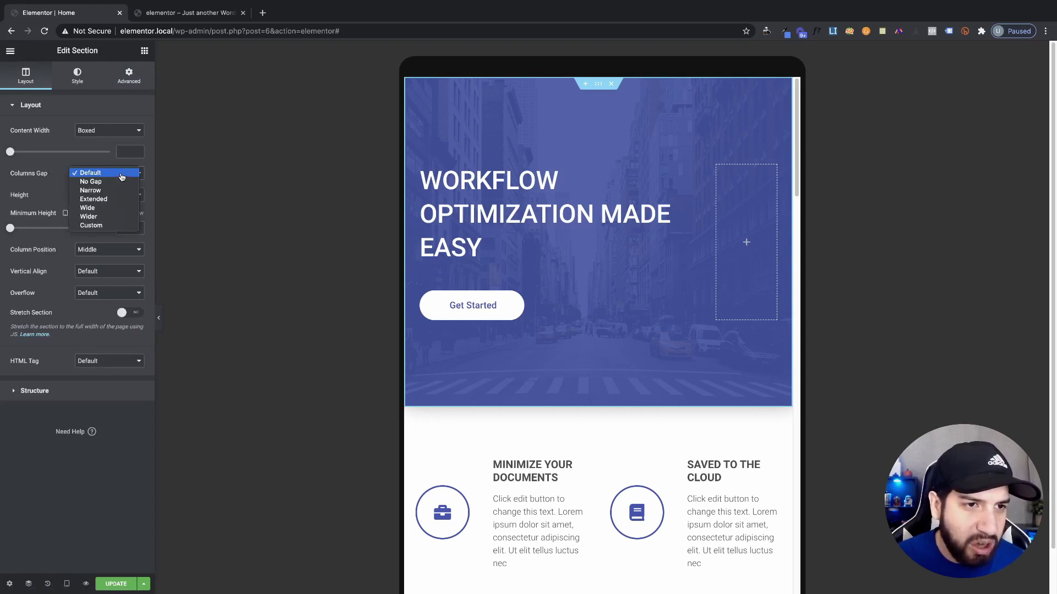
pyautogui.click(53, 192)
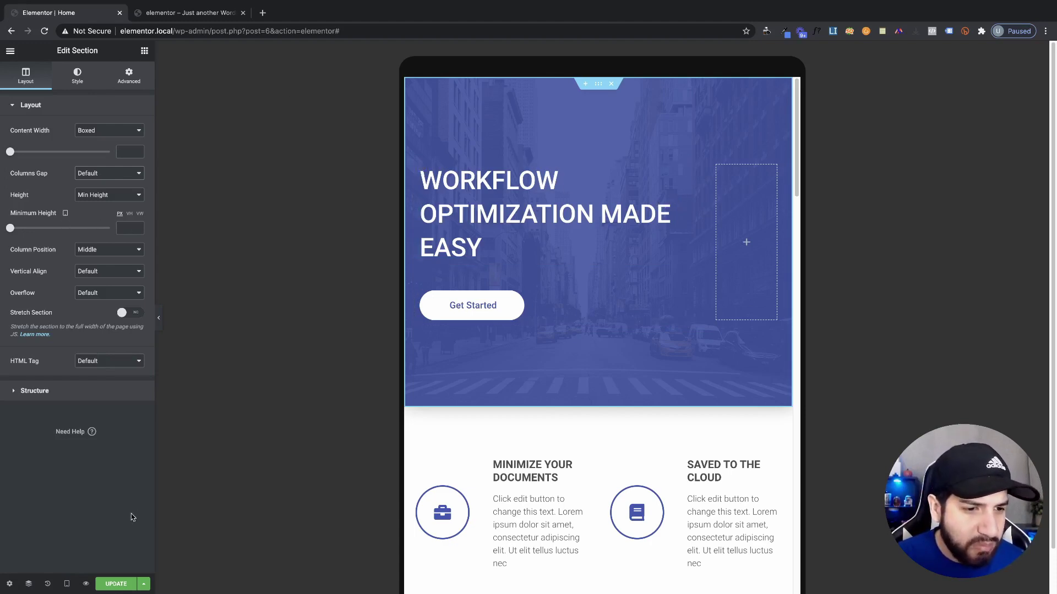
# - Set the hero heading's tablet font size to 21 px and update the page
pyautogui.click(476, 217)
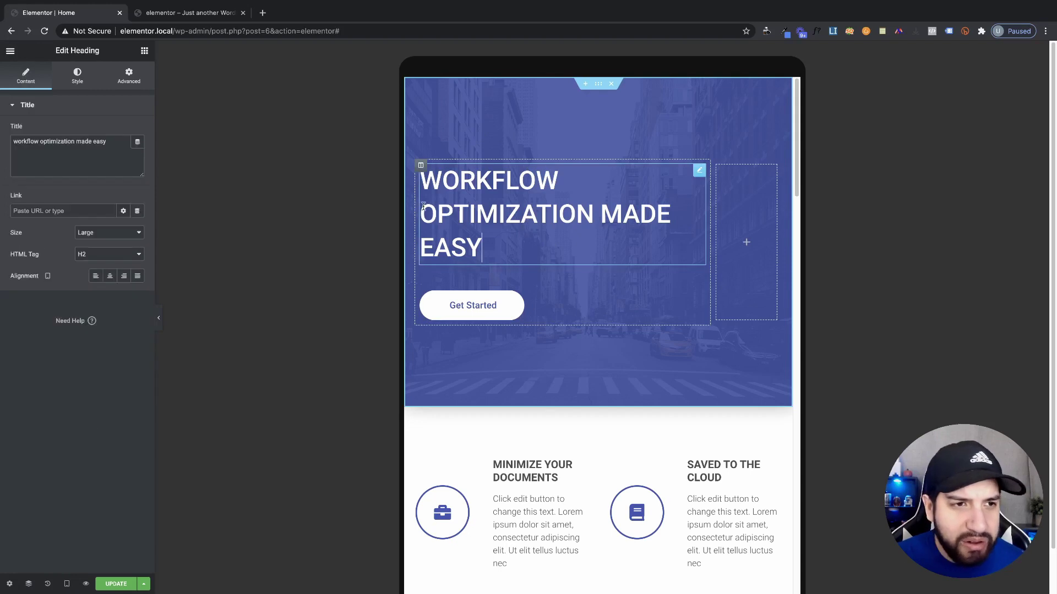
pyautogui.click(79, 80)
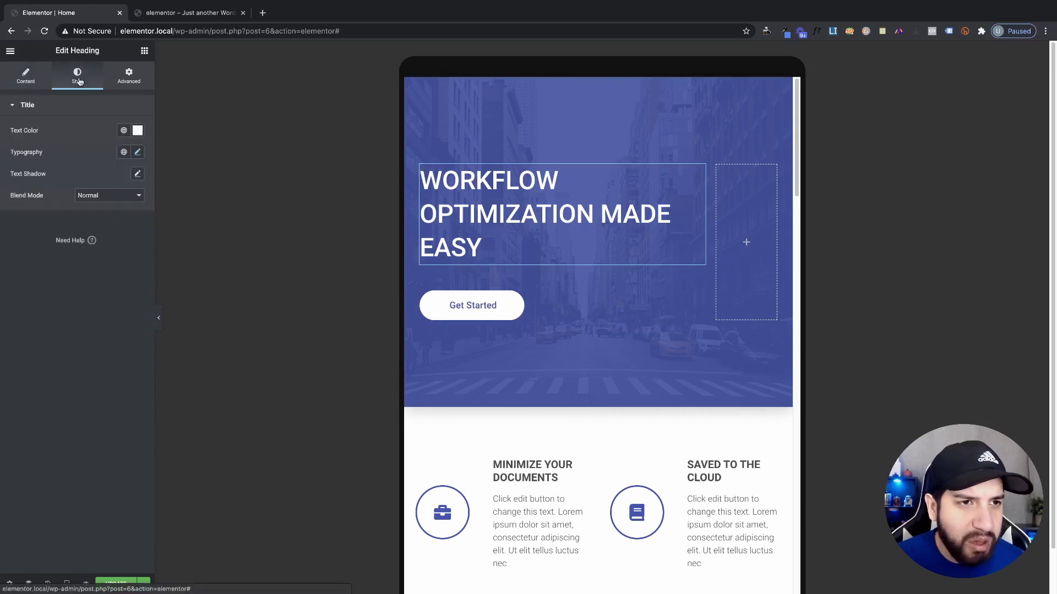
pyautogui.click(137, 151)
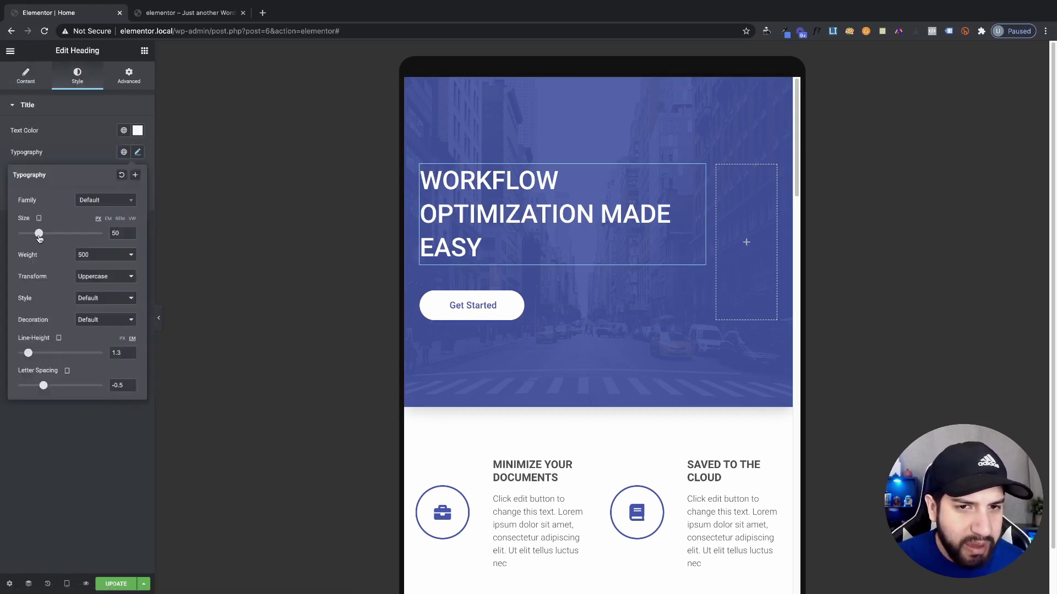
pyautogui.moveTo(40, 236); pyautogui.dragTo(28, 238)
pyautogui.click(113, 583)
# - Reload the live page and narrow its responsive view to about 810 px to check the heading at tablet width
pyautogui.click(176, 12)
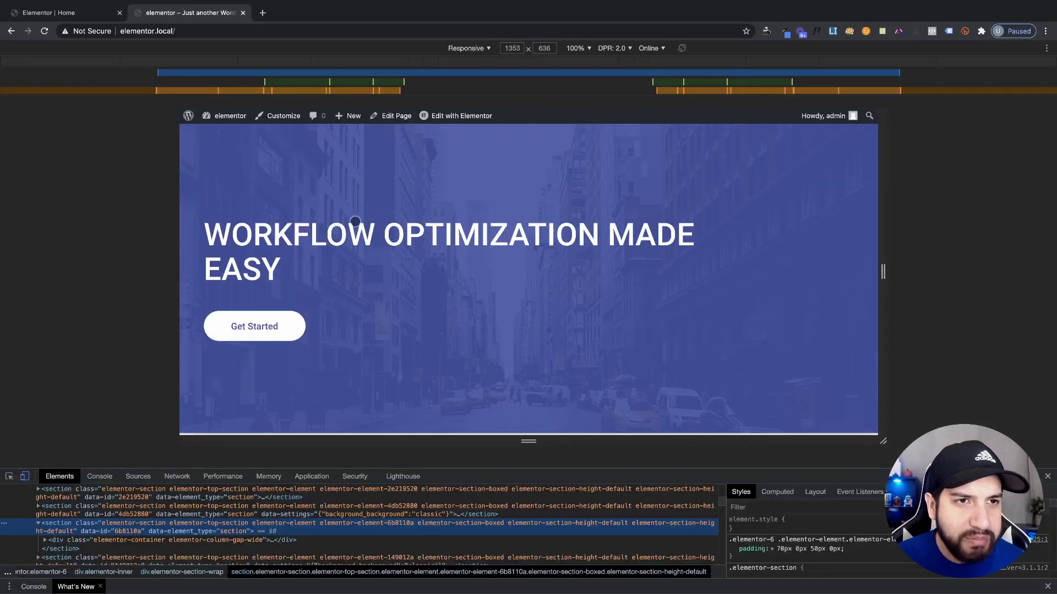
pyautogui.click(44, 30)
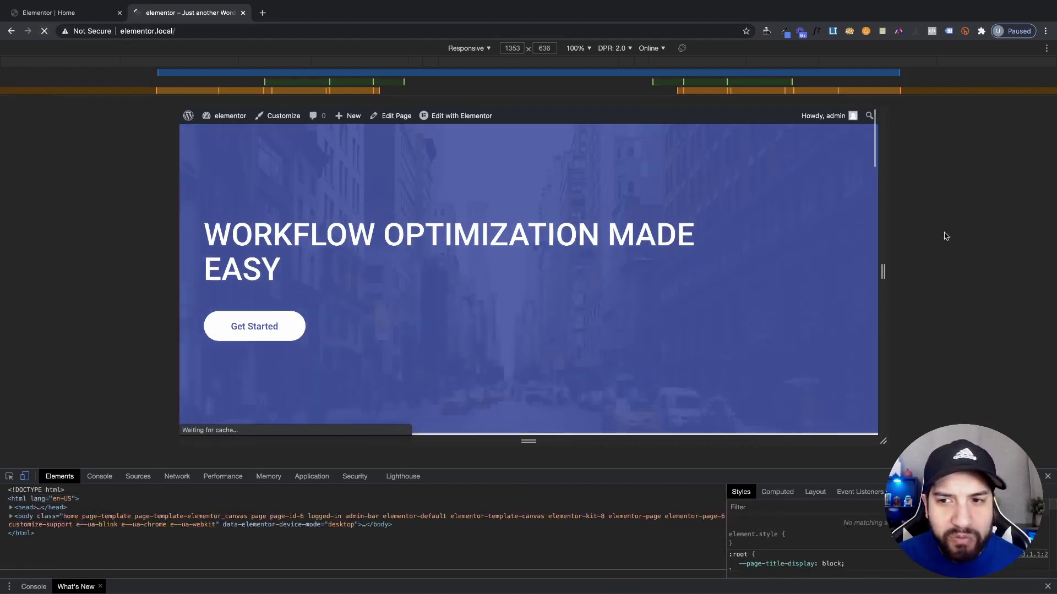
pyautogui.moveTo(888, 233); pyautogui.dragTo(783, 231)
pyautogui.moveTo(850, 230); pyautogui.dragTo(745, 230)
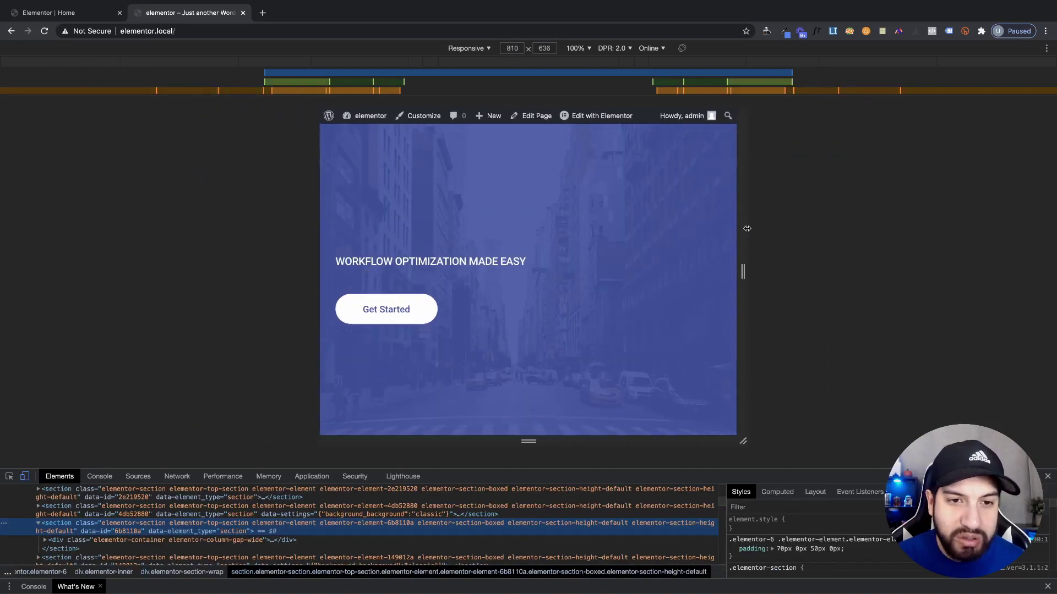
# - In the Elementor editor, set the hero heading's weight to 700 after trying 900, and its tablet size to 29 px
pyautogui.click(60, 11)
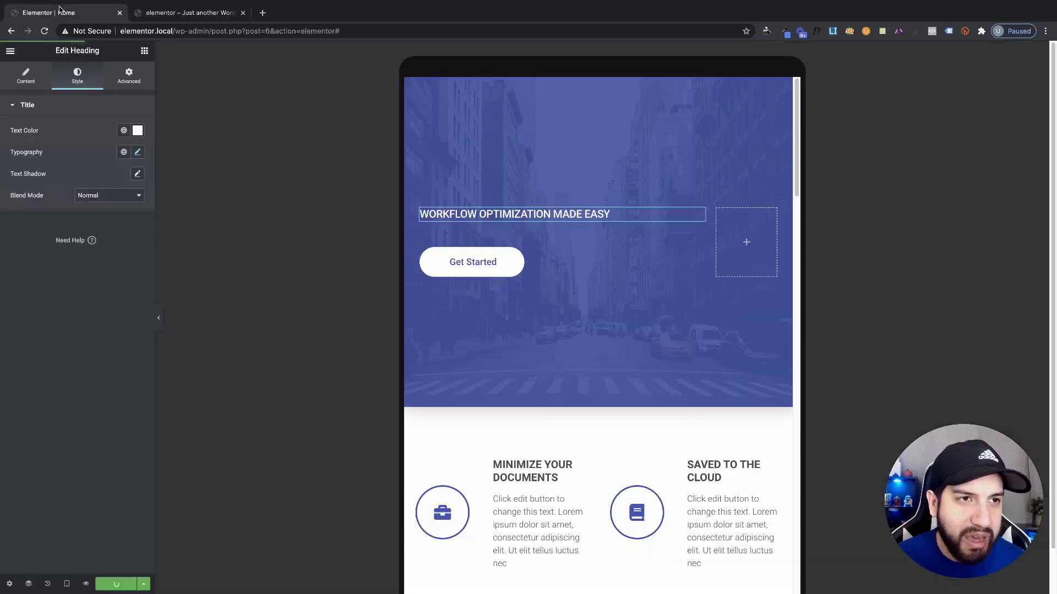
pyautogui.click(138, 152)
pyautogui.click(94, 260)
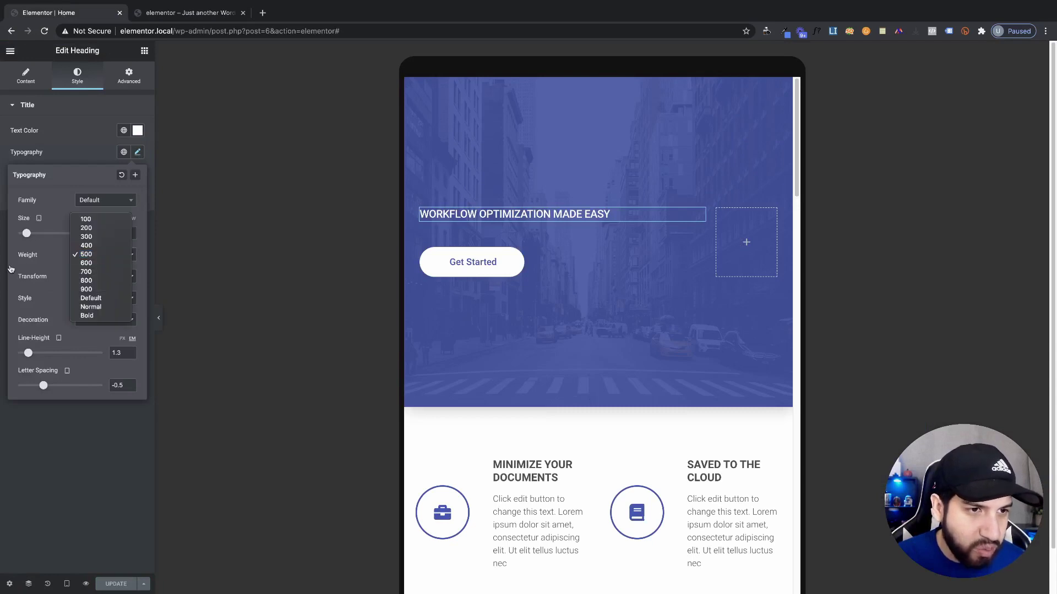
pyautogui.click(96, 272)
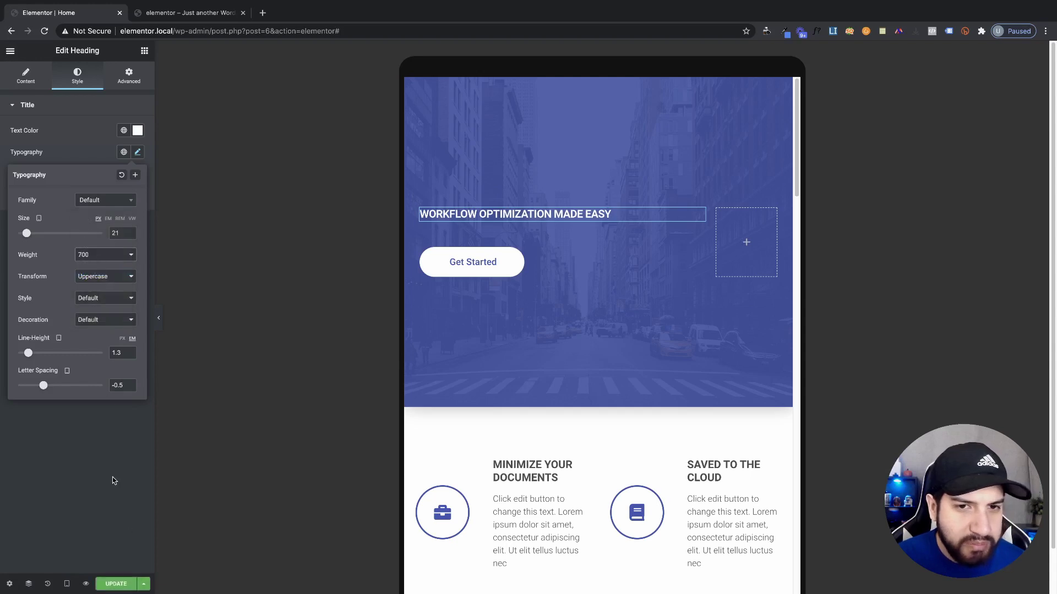
pyautogui.click(104, 255)
pyautogui.click(107, 273)
pyautogui.click(92, 250)
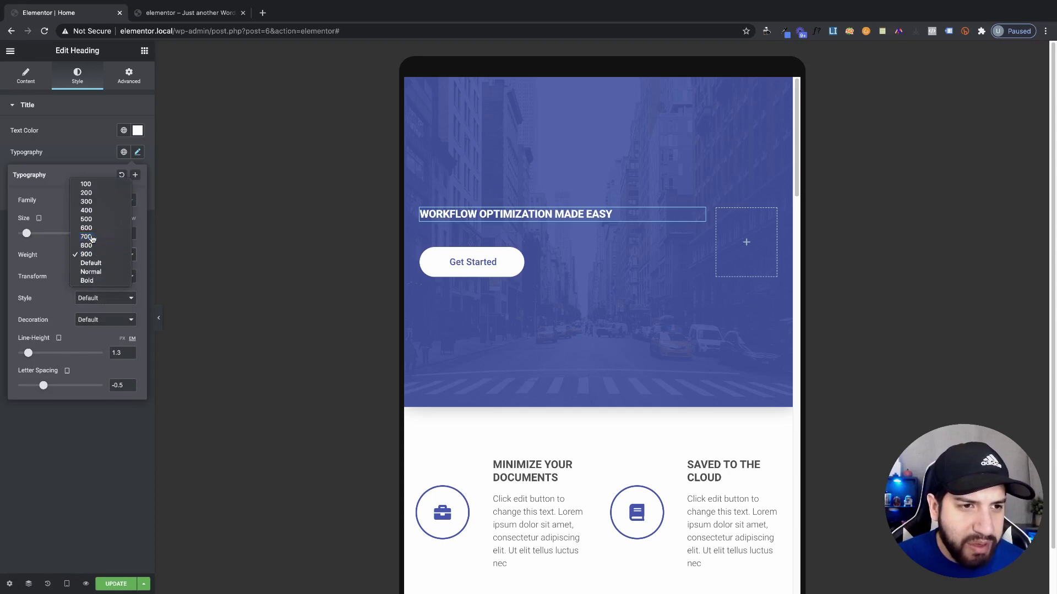
pyautogui.click(92, 238)
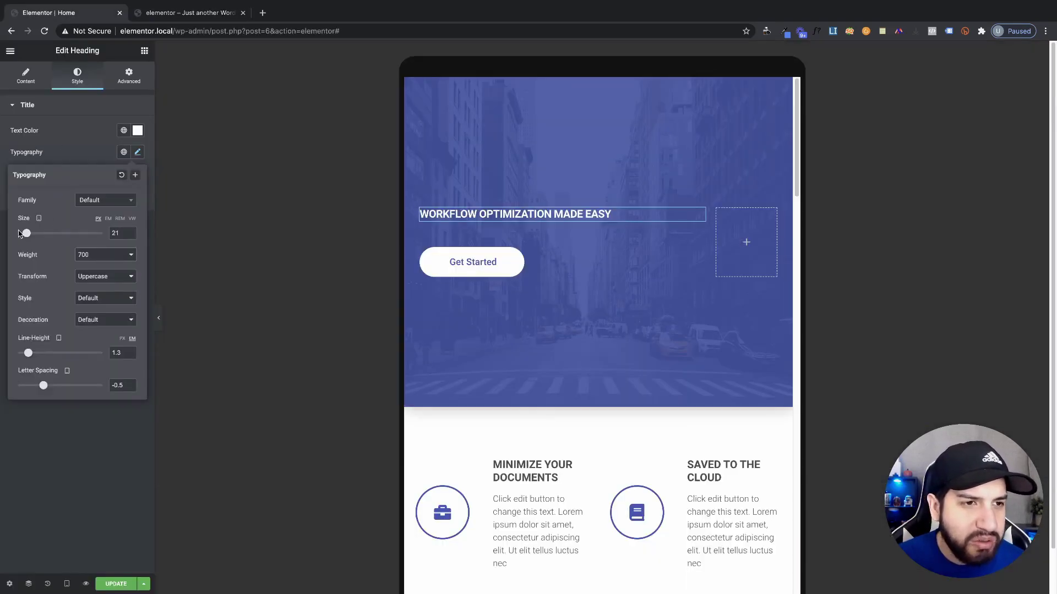
pyautogui.moveTo(26, 237); pyautogui.dragTo(30, 237)
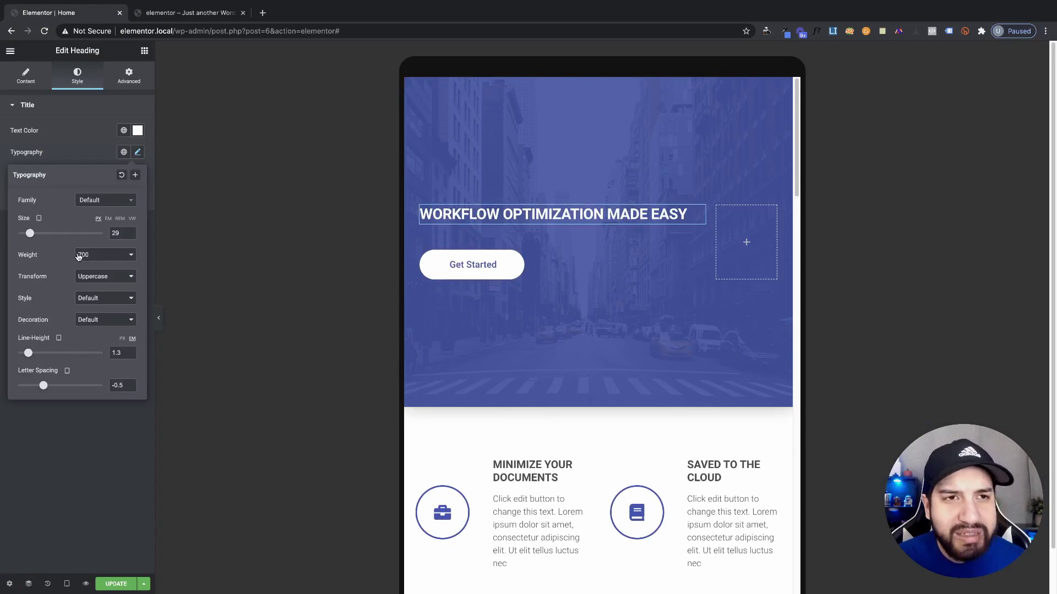
# - Compare the heading with the live page, and undo the hero heading's typography changes in the editor
pyautogui.click(163, 17)
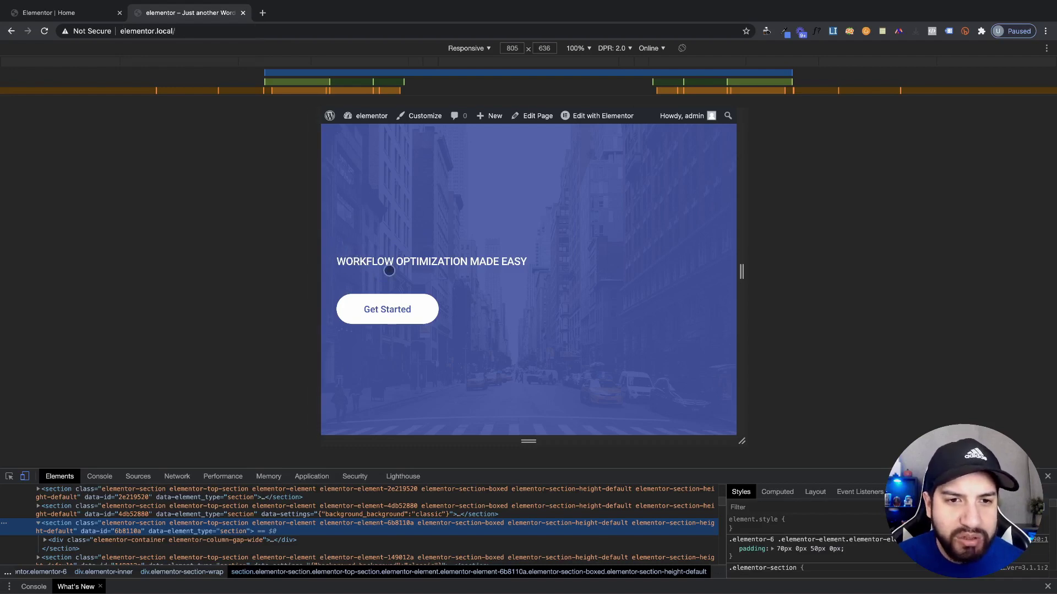
pyautogui.click(47, 12)
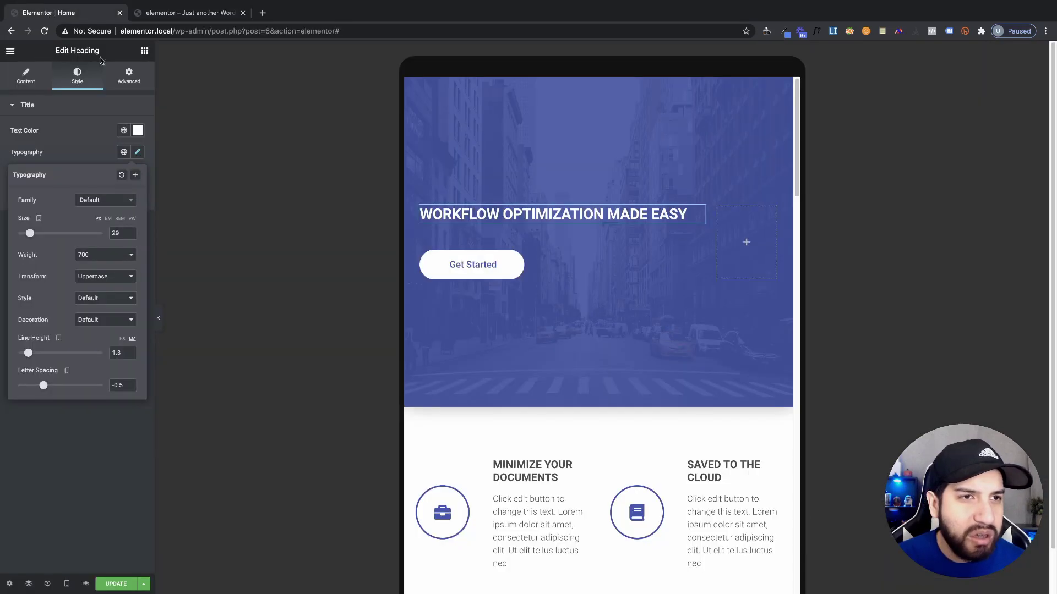
pyautogui.click(90, 473)
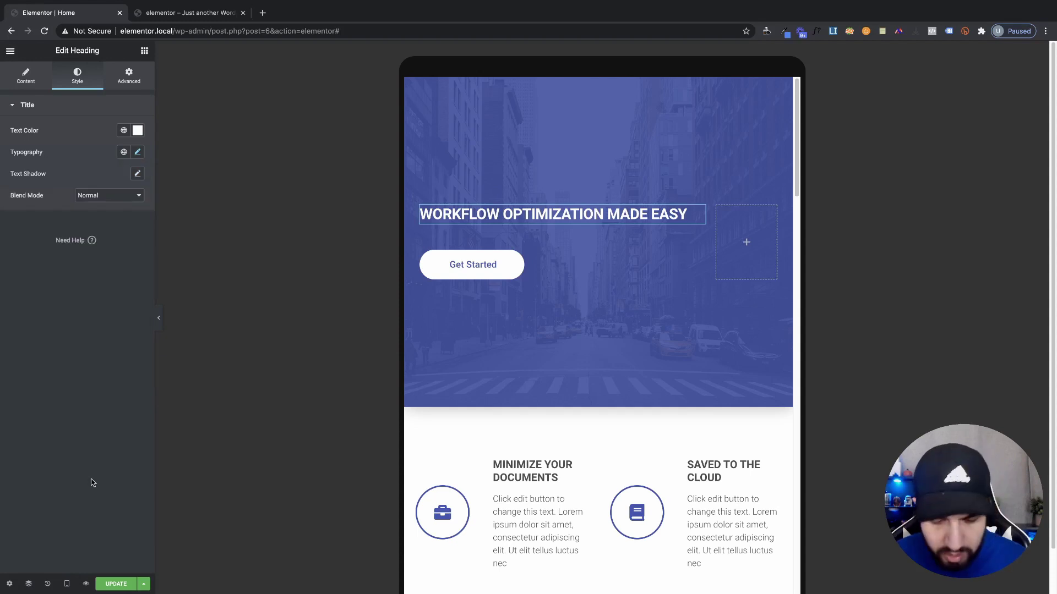
pyautogui.press('super+z')
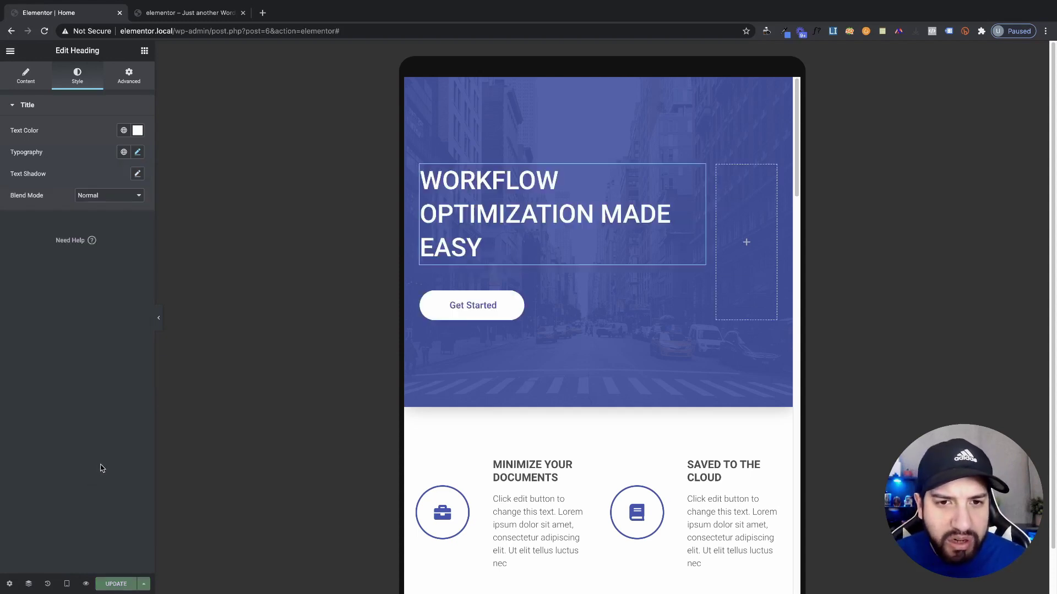
# - Switch the preview to Mobile and briefly open the hero heading's typography settings
pyautogui.click(67, 584)
pyautogui.click(55, 556)
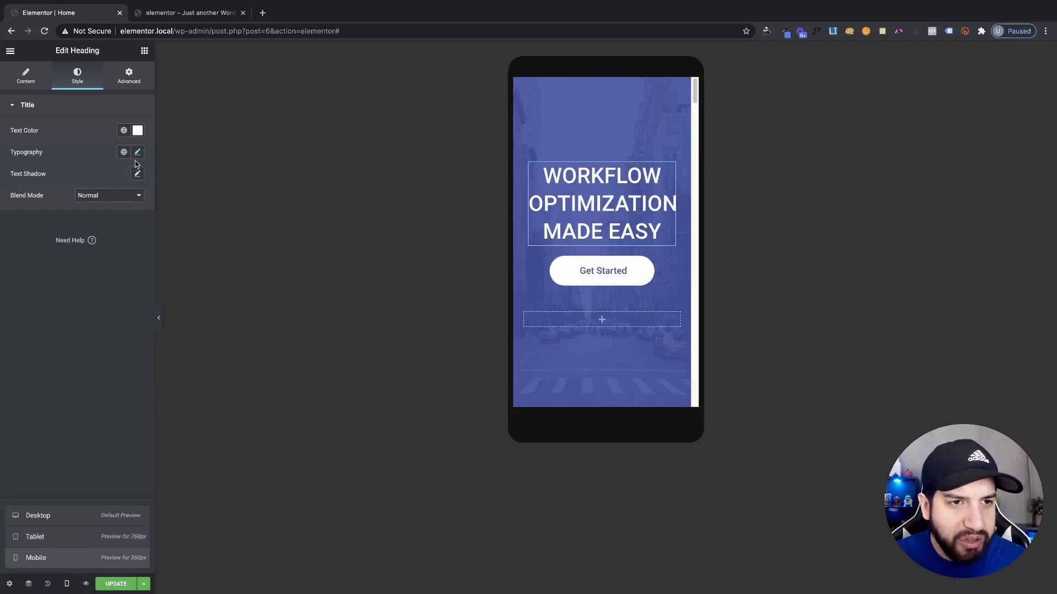
pyautogui.click(137, 154)
pyautogui.click(80, 153)
# - Set the mobile padding of the icon features section below the hero to 0 px on all sides
pyautogui.scroll(-4, 597, 306)
pyautogui.scroll(-1, 595, 306)
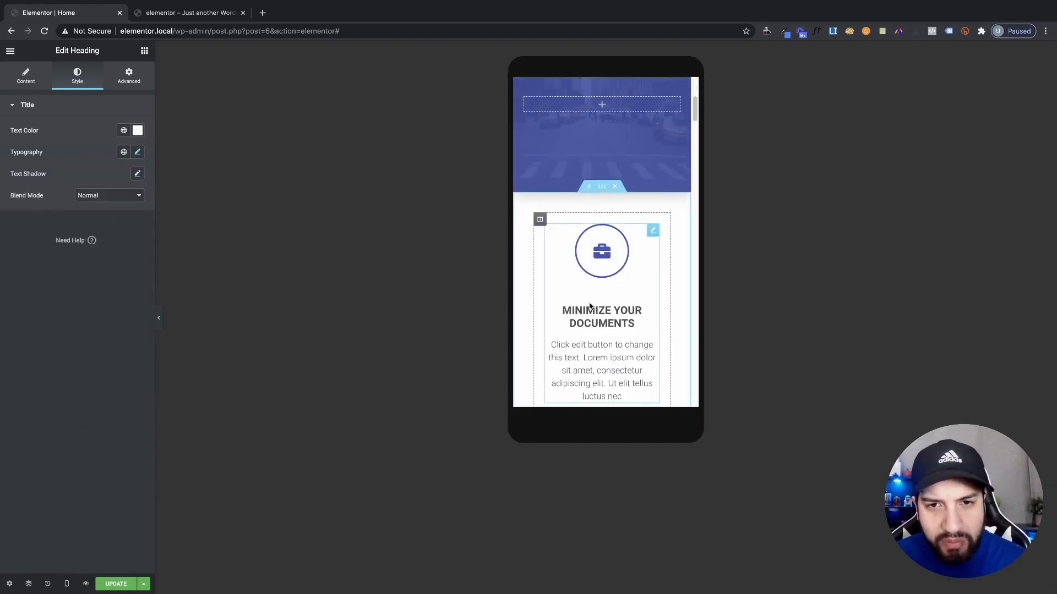
pyautogui.click(601, 187)
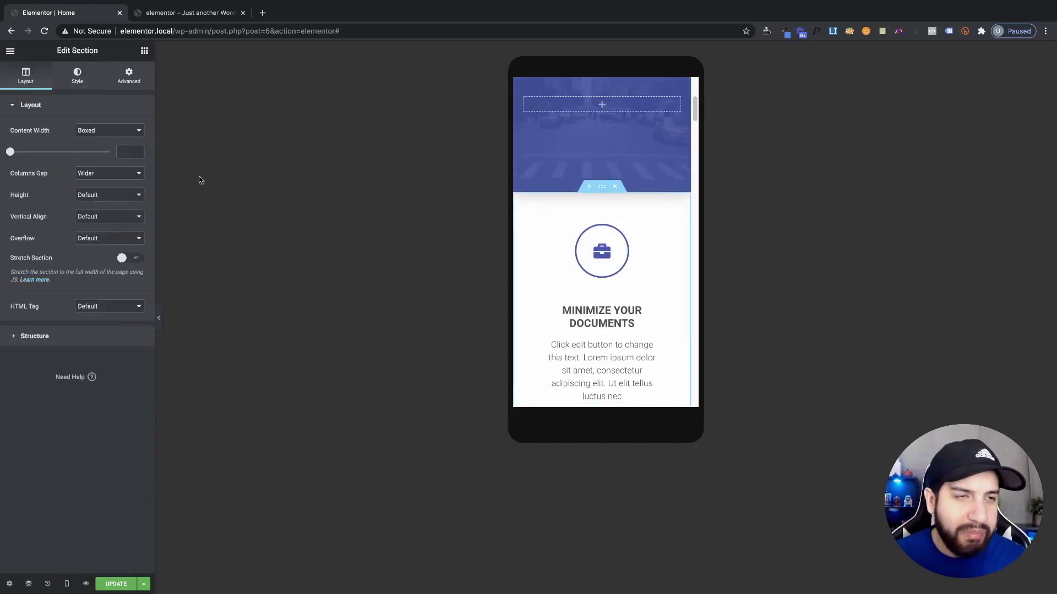
pyautogui.click(138, 81)
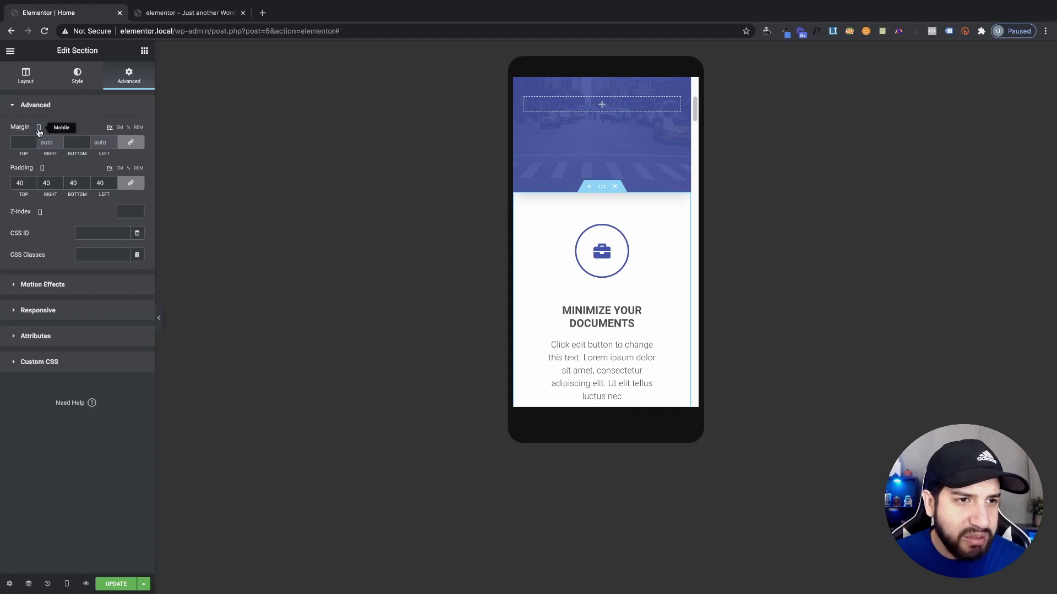
pyautogui.doubleClick(46, 184)
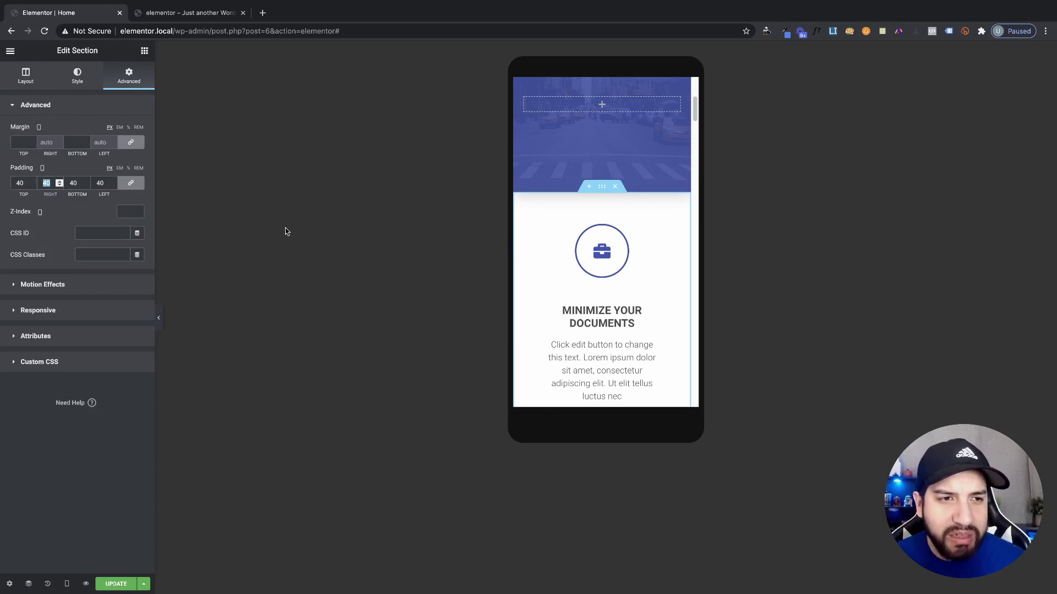
pyautogui.write('0')
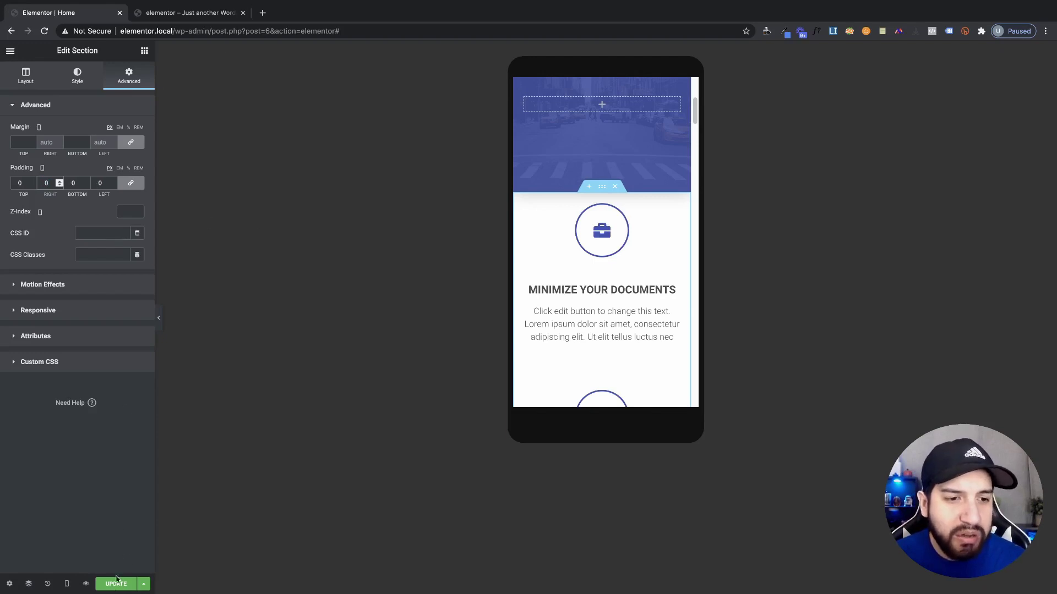
# - Narrow the live page to about 405 px, reload it and check the features section's spacing at phone width
pyautogui.click(189, 12)
pyautogui.moveTo(742, 272); pyautogui.dragTo(639, 272)
pyautogui.scroll(-5, 554, 311)
pyautogui.scroll(2, 554, 311)
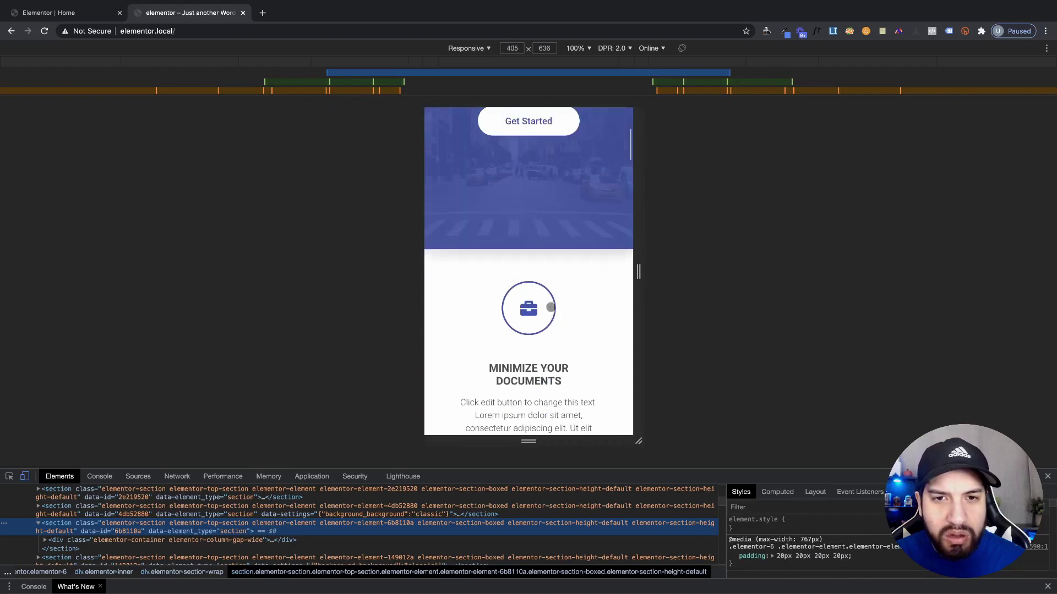
pyautogui.click(47, 11)
pyautogui.click(164, 14)
pyautogui.press('super+r')
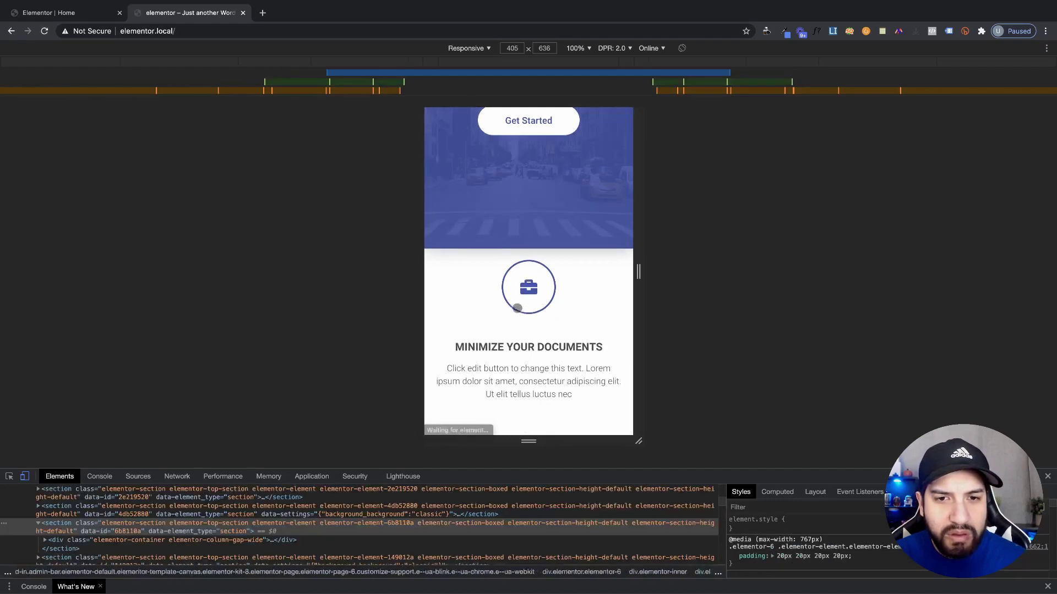
pyautogui.scroll(-2, 520, 311)
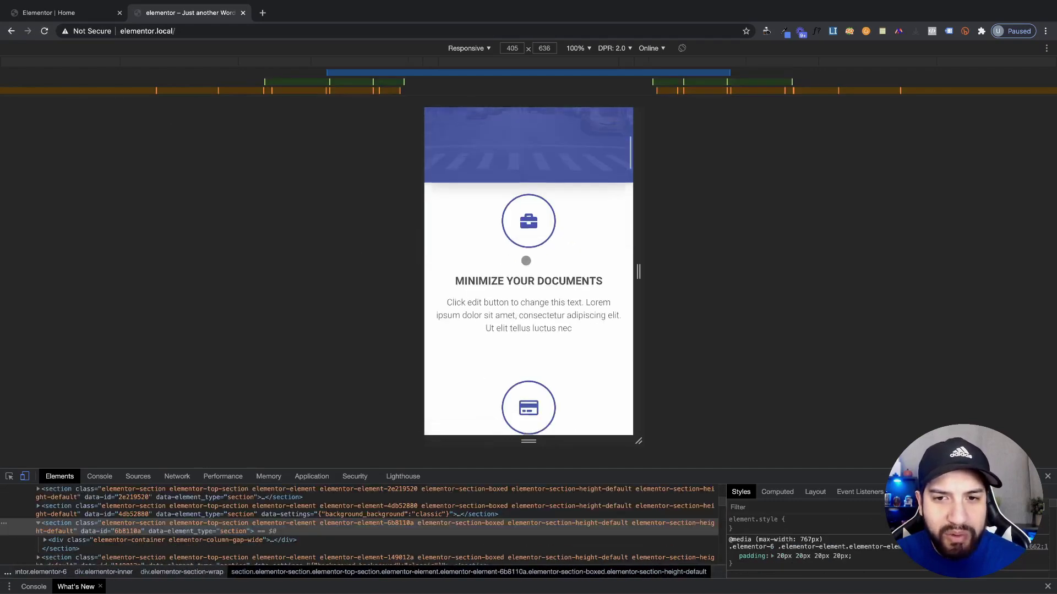
# - Back in the editor, switch the features section's mobile padding unit to EM, leaving the values empty, and update the page
pyautogui.click(61, 14)
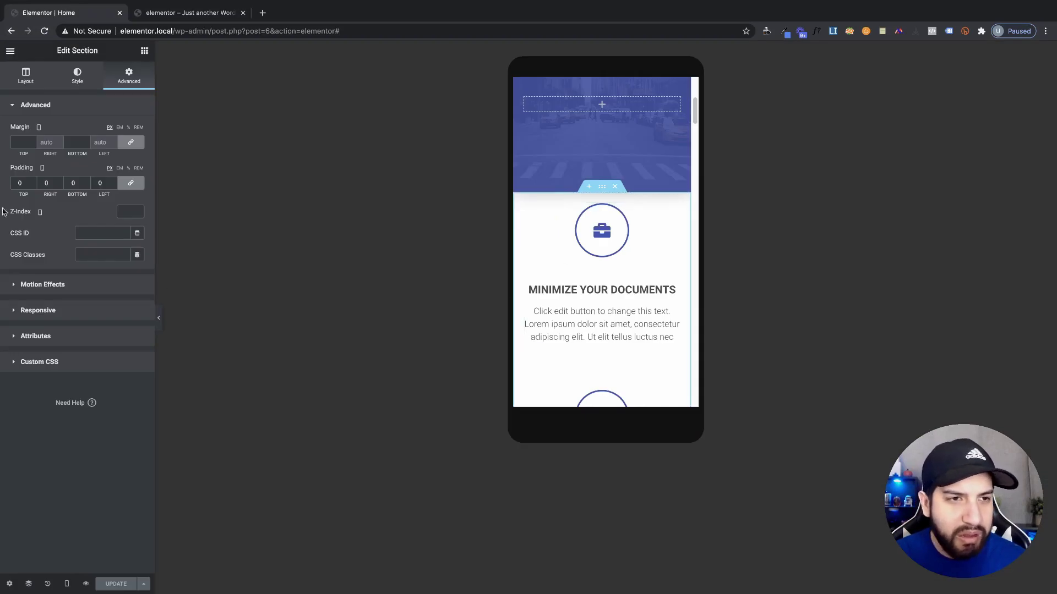
pyautogui.click(119, 169)
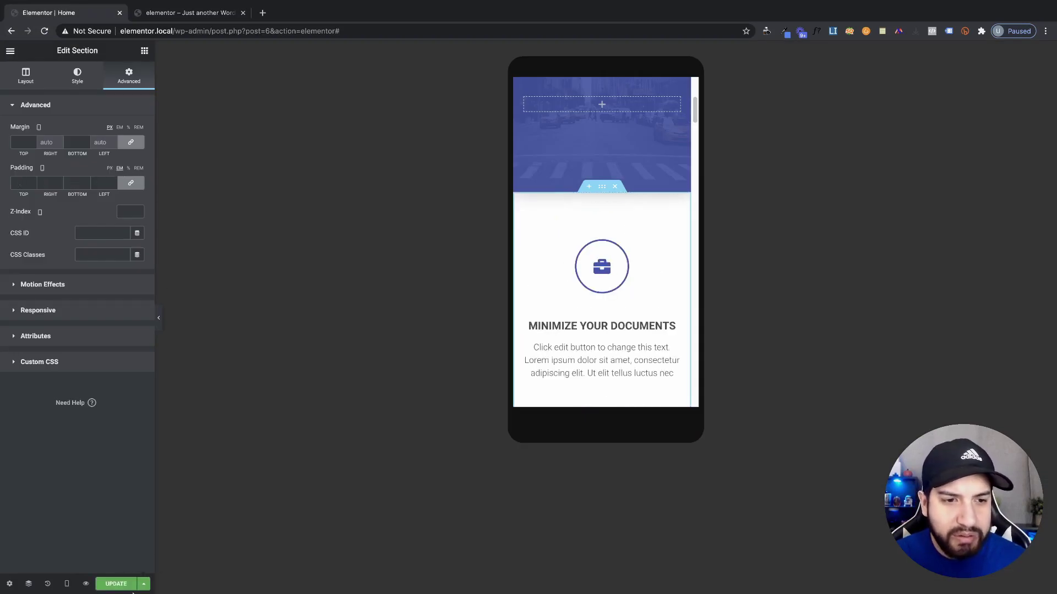
pyautogui.click(115, 583)
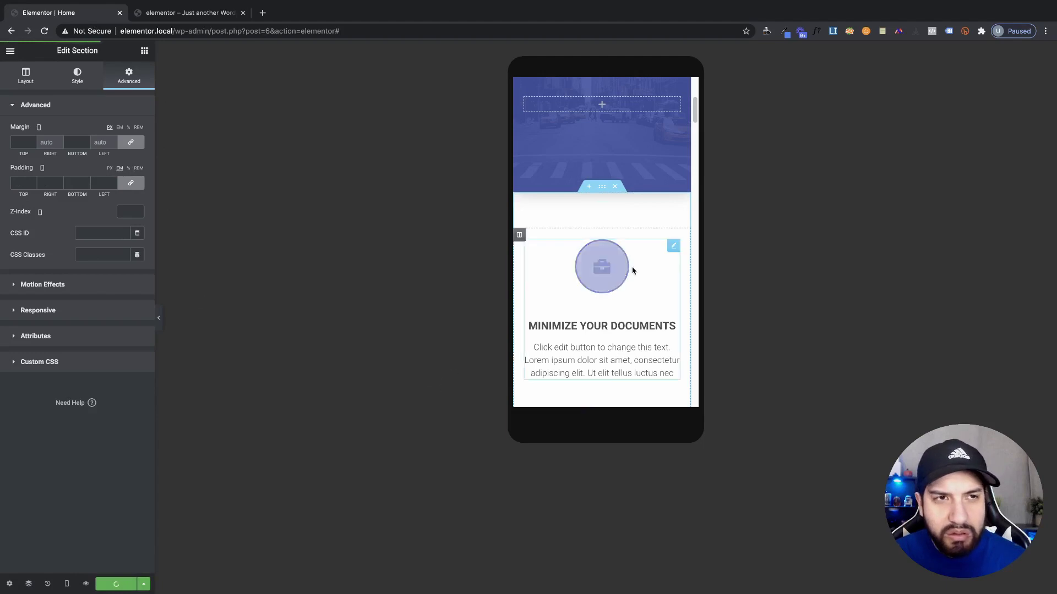
# - Examine the features section's Style and Layout settings and its first column's responsive Layout options in the mobile view
pyautogui.scroll(-3, 626, 292)
pyautogui.scroll(2, 626, 292)
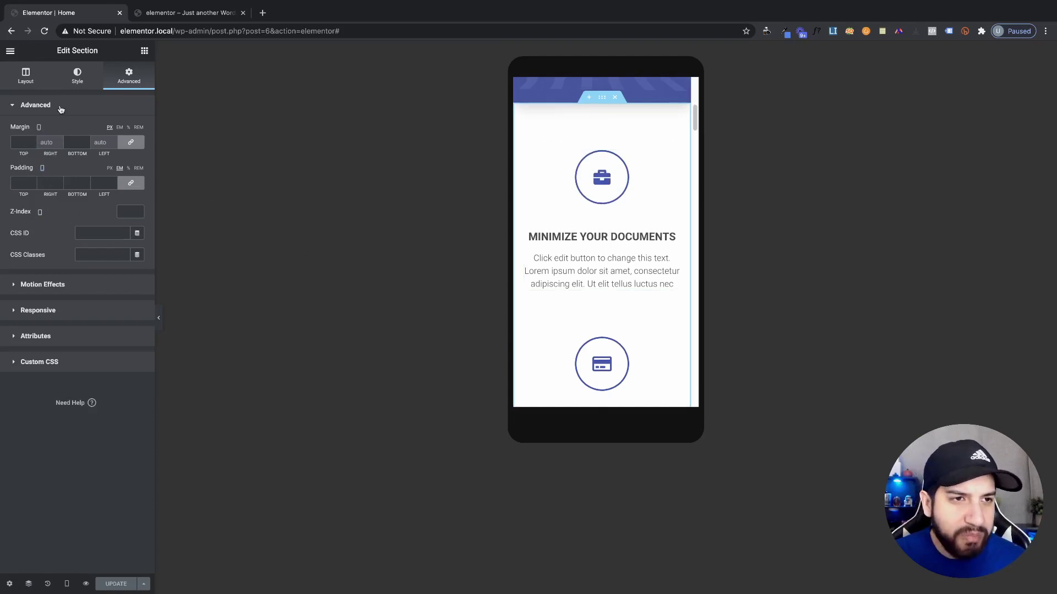
pyautogui.click(74, 87)
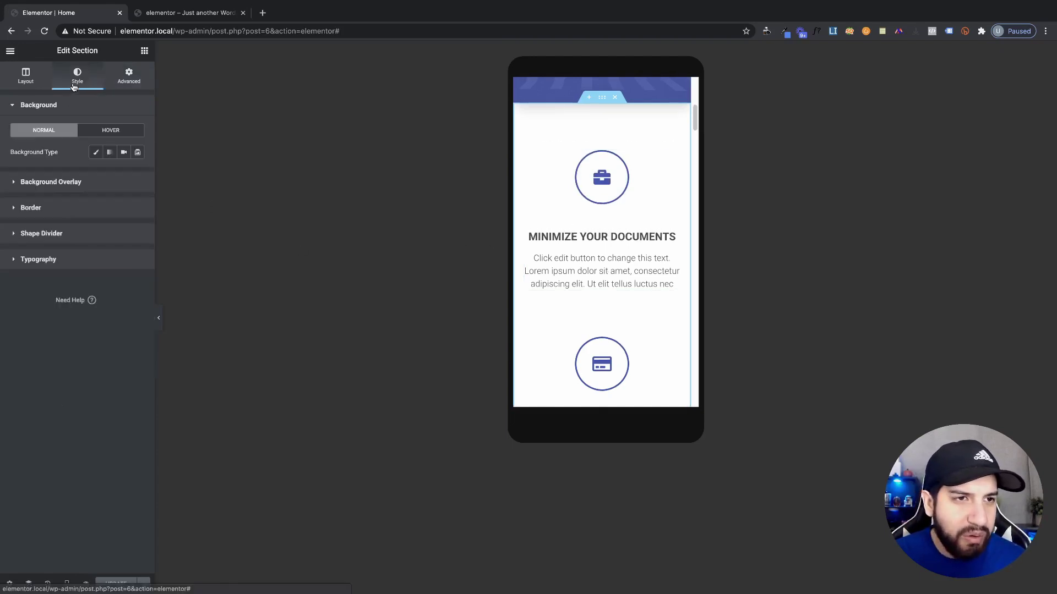
pyautogui.click(29, 82)
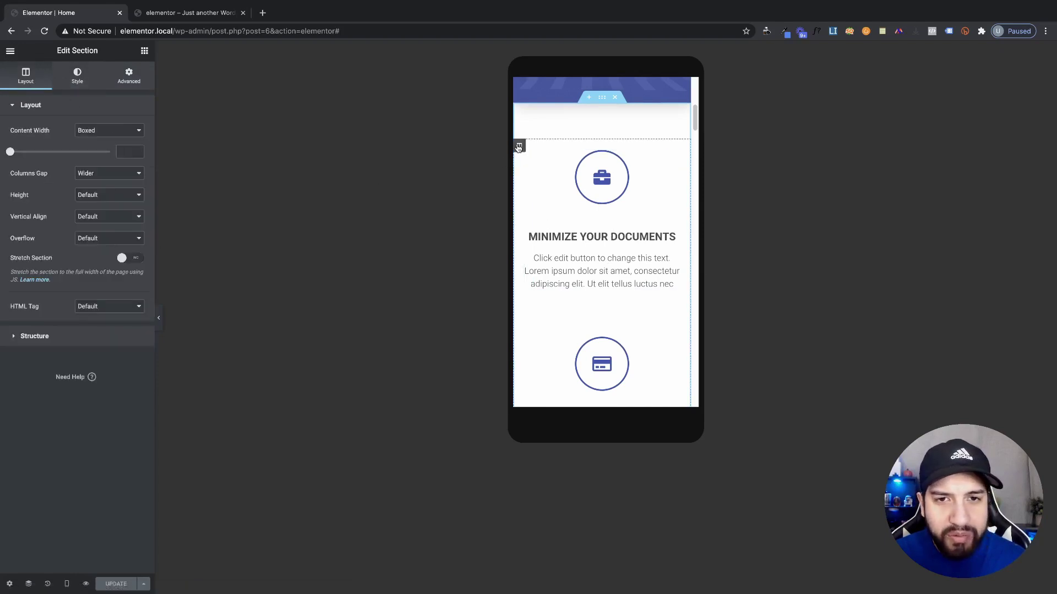
pyautogui.click(518, 147)
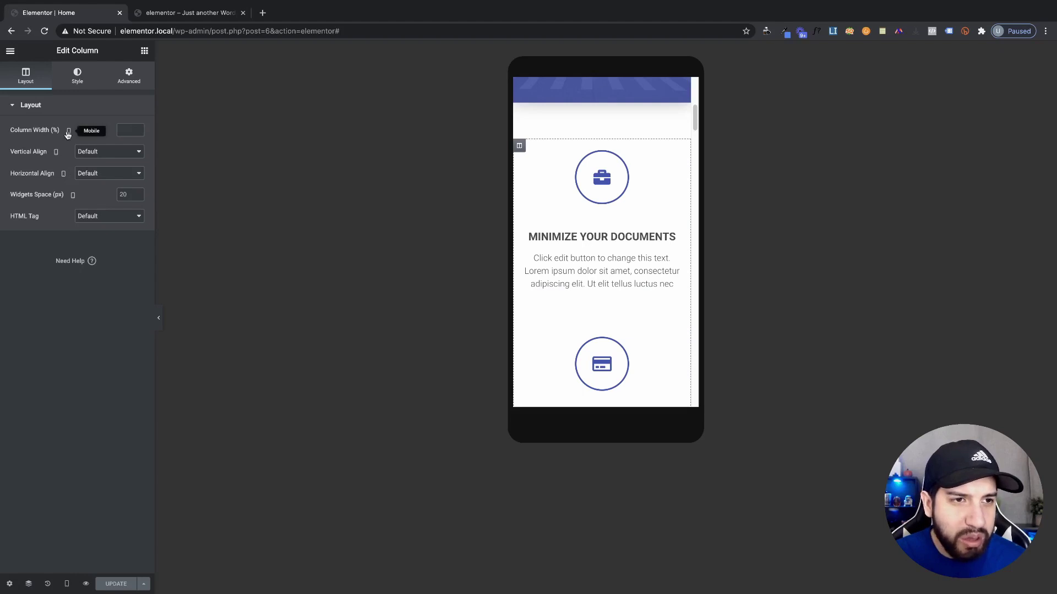
pyautogui.scroll(-3, 588, 268)
pyautogui.scroll(4, 589, 269)
# - Switch the preview back to Desktop and view the features section's two-column layout
pyautogui.click(65, 585)
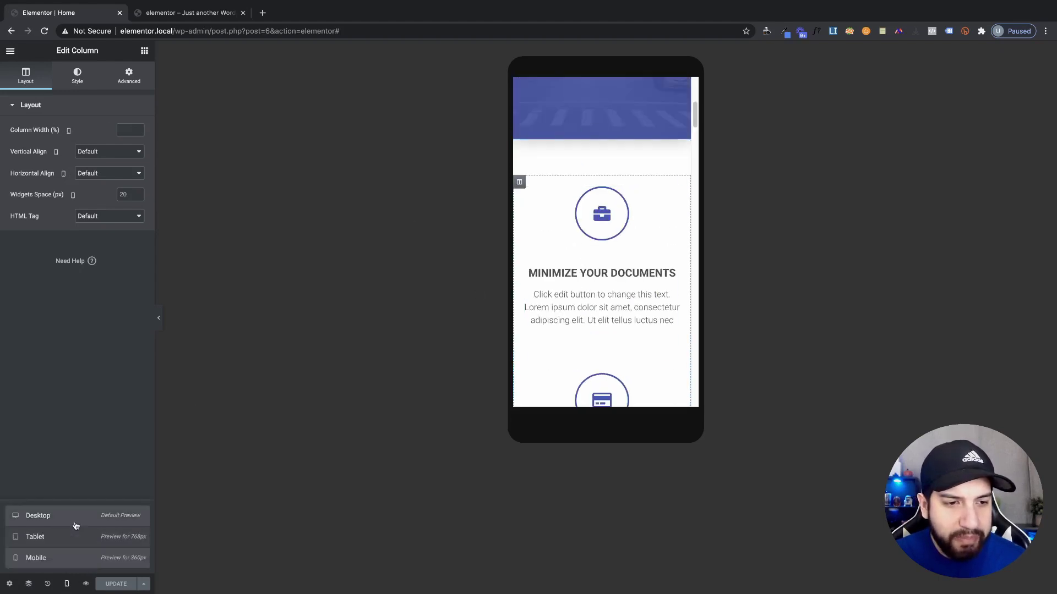
pyautogui.click(36, 515)
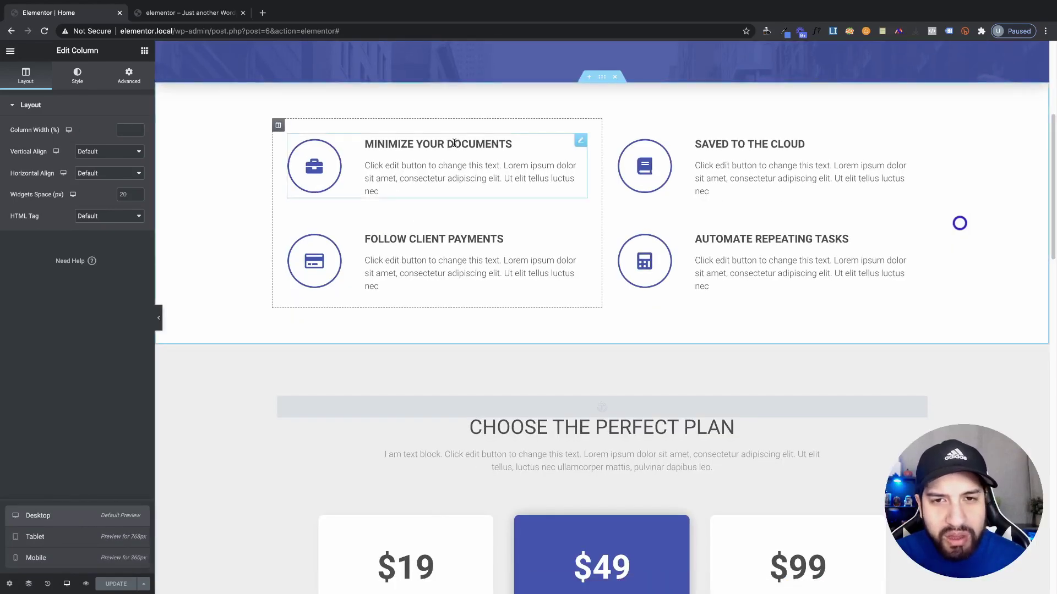
pyautogui.scroll(-1, 550, 221)
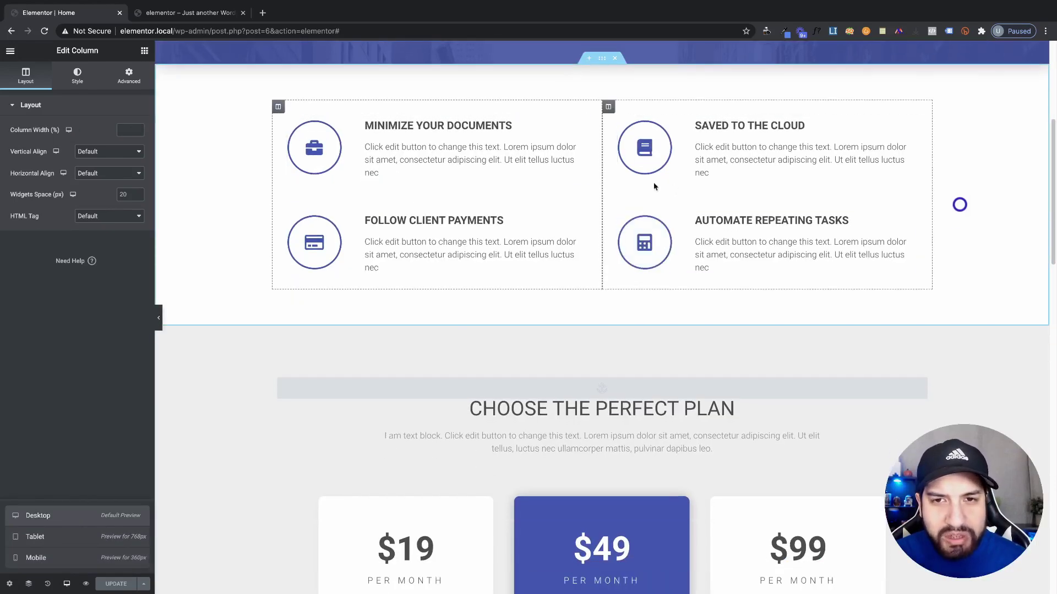
# - Switch the preview to Mobile and examine how the features section's columns and icon boxes stack
pyautogui.click(37, 558)
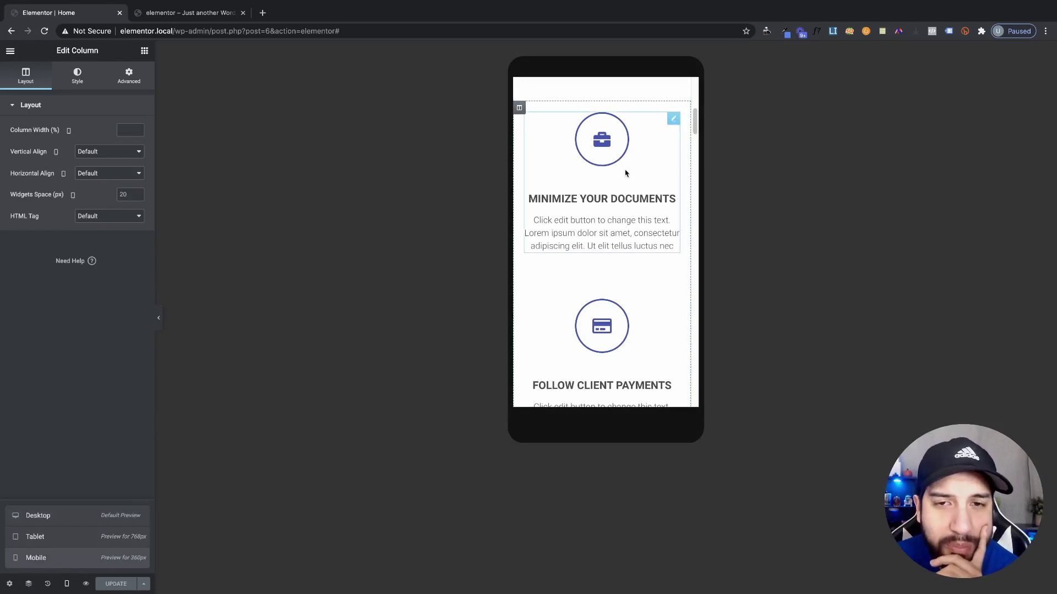
pyautogui.scroll(-5, 600, 232)
pyautogui.scroll(-2, 608, 250)
pyautogui.scroll(2, 605, 258)
pyautogui.scroll(-2, 578, 276)
pyautogui.scroll(5, 581, 272)
pyautogui.scroll(-1, 581, 271)
pyautogui.scroll(3, 579, 270)
pyautogui.scroll(-1, 578, 270)
pyautogui.scroll(3, 576, 269)
pyautogui.scroll(-8, 576, 269)
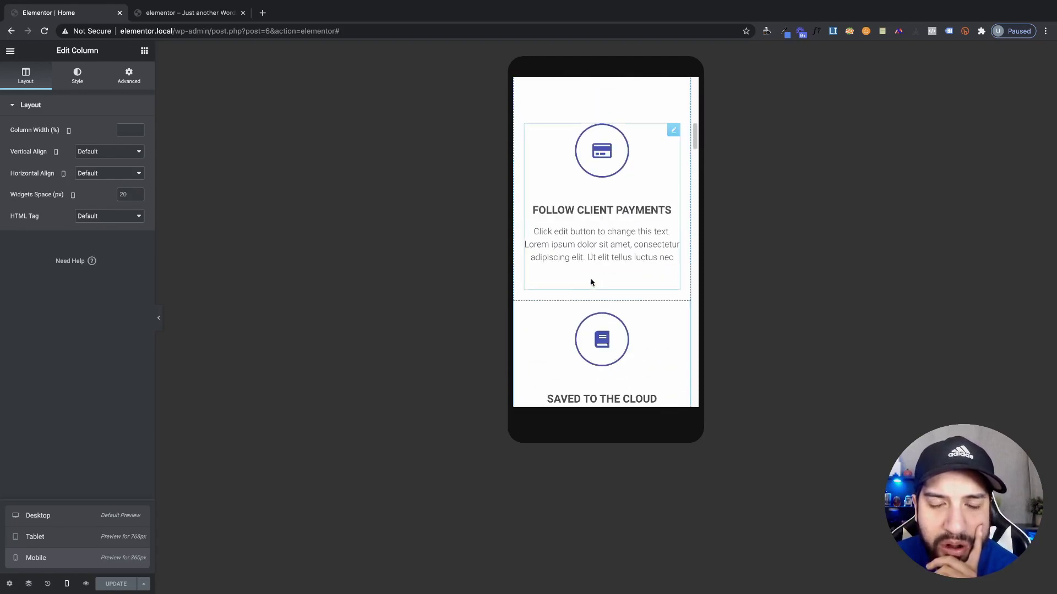
pyautogui.scroll(5, 586, 278)
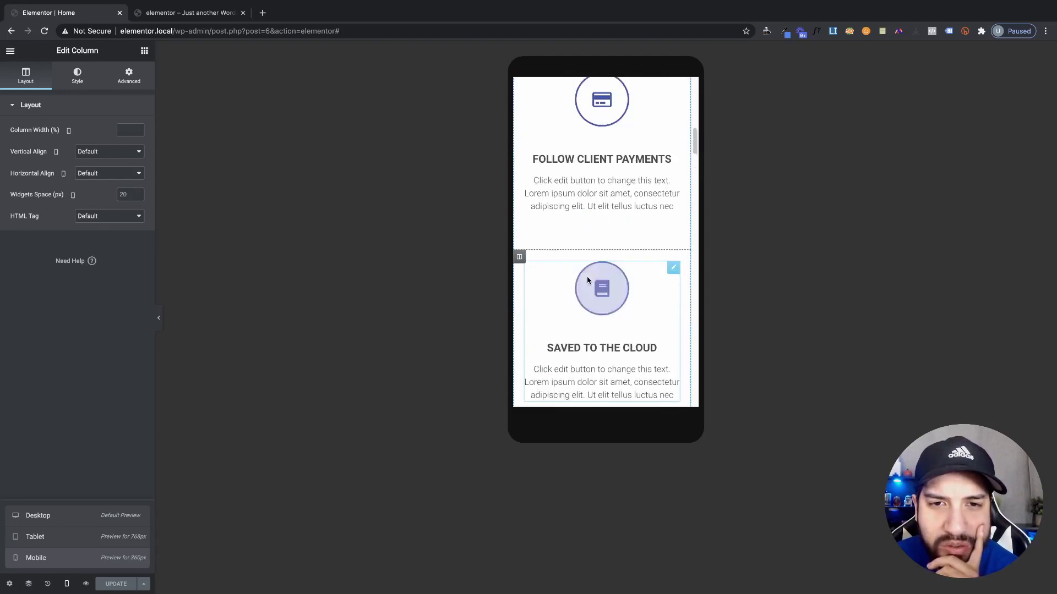
# - Set the mobile column width of both features columns to 50% and check their side-by-side layout
pyautogui.click(126, 130)
pyautogui.write('50')
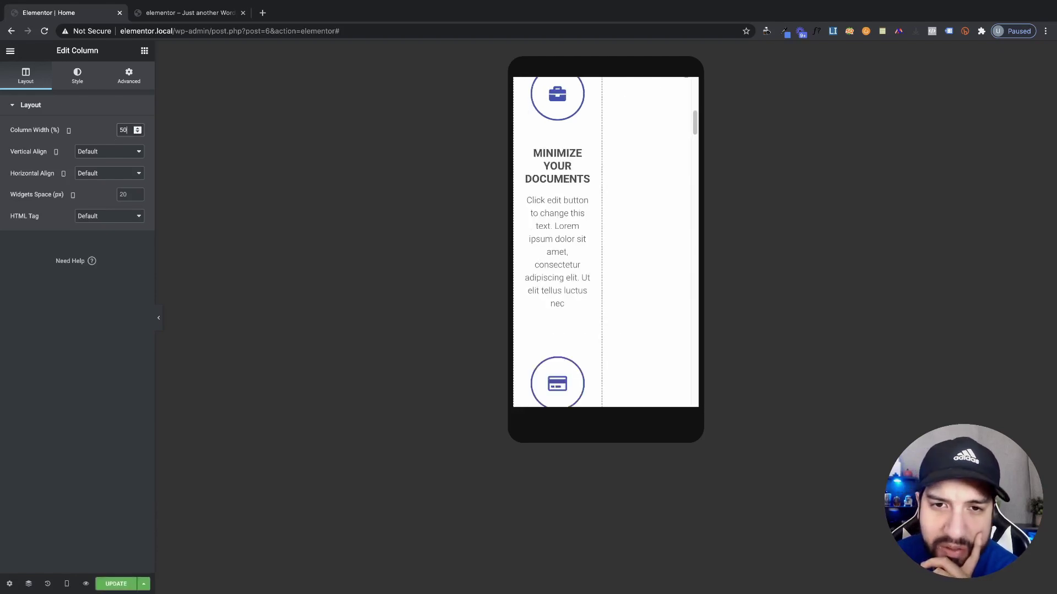
pyautogui.scroll(-5, 611, 205)
pyautogui.scroll(-3, 534, 253)
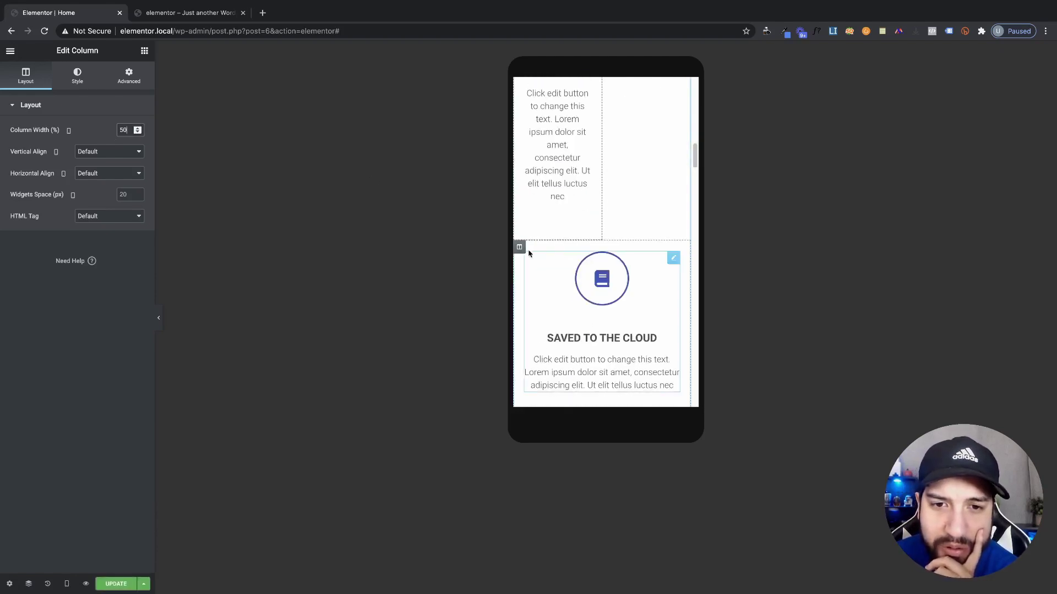
pyautogui.click(519, 247)
pyautogui.click(116, 127)
pyautogui.write('50')
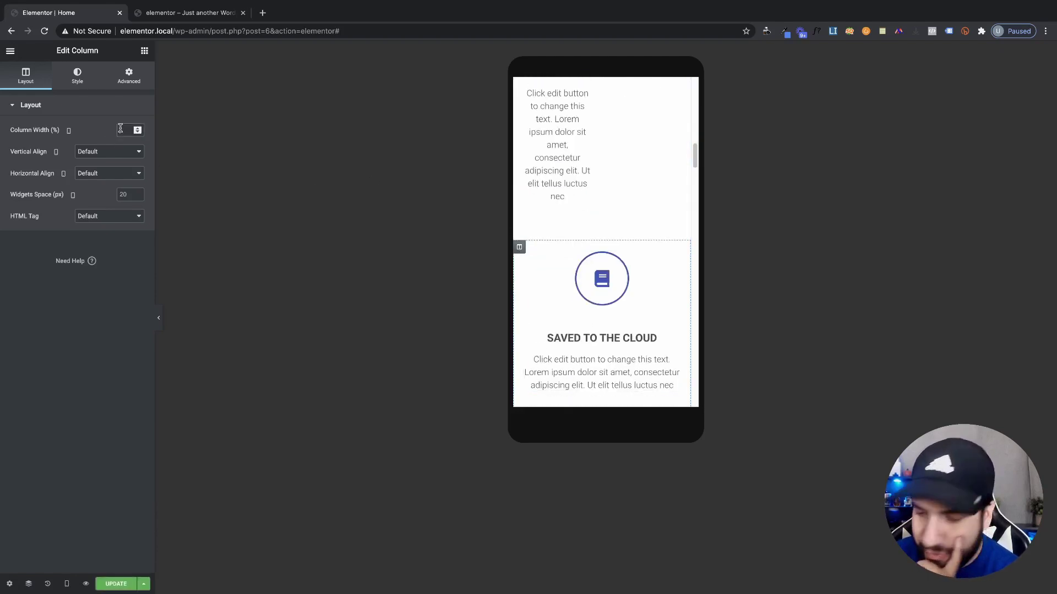
pyautogui.scroll(9, 655, 230)
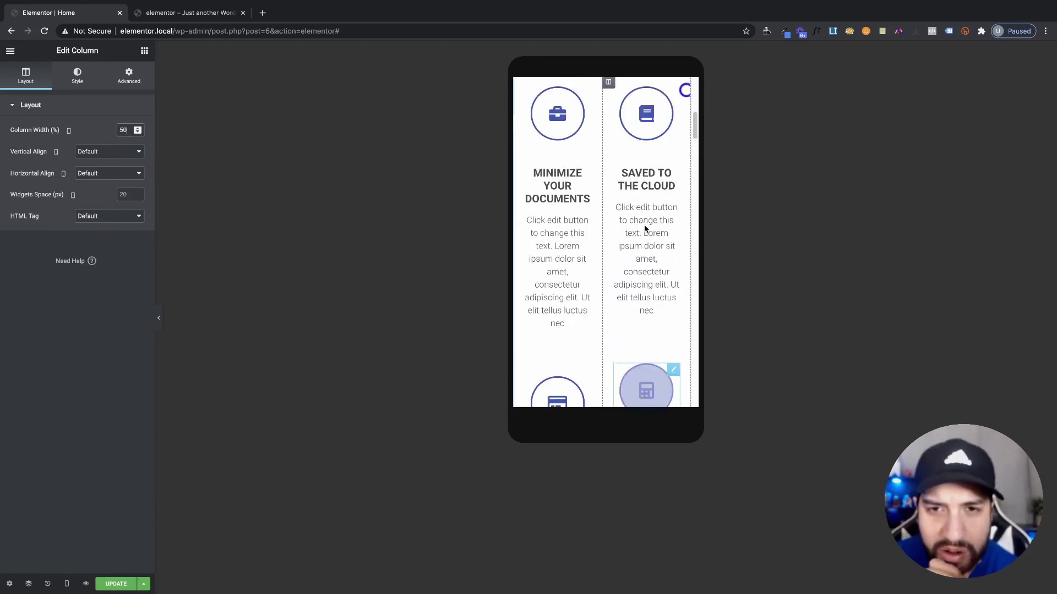
pyautogui.scroll(-4, 660, 231)
pyautogui.scroll(4, 655, 230)
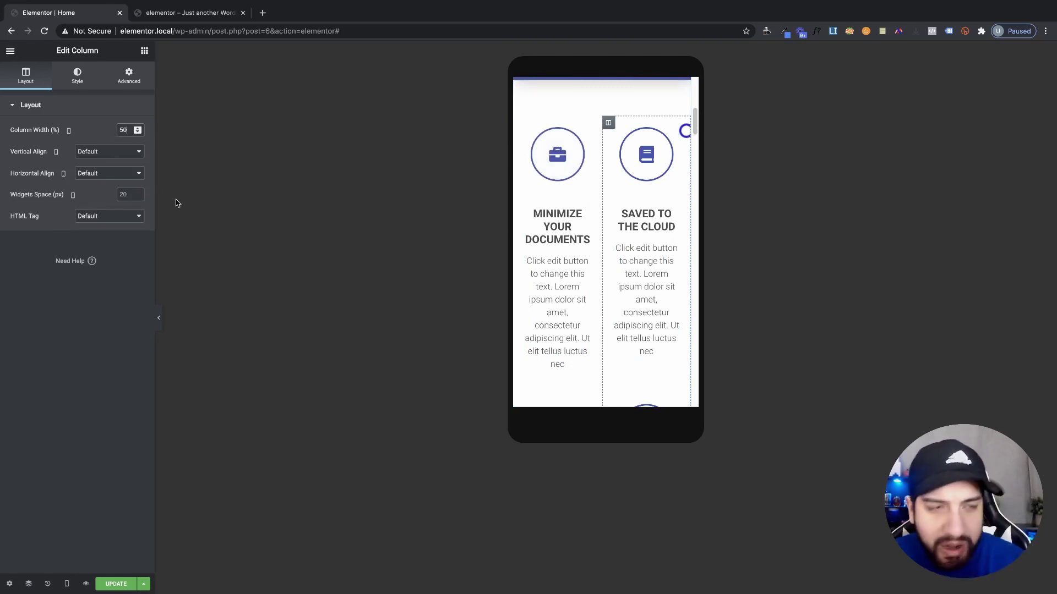
# - Clear the second features column's mobile width and undo the width changes on both columns
pyautogui.press('BackSpace')
pyautogui.press('BackSpace')
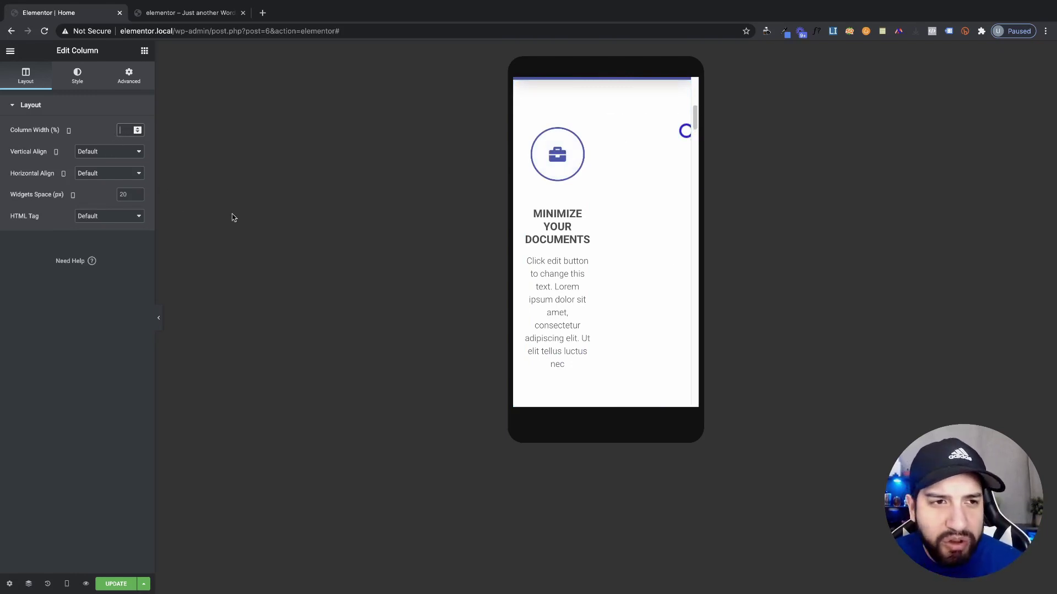
pyautogui.press('super+z')
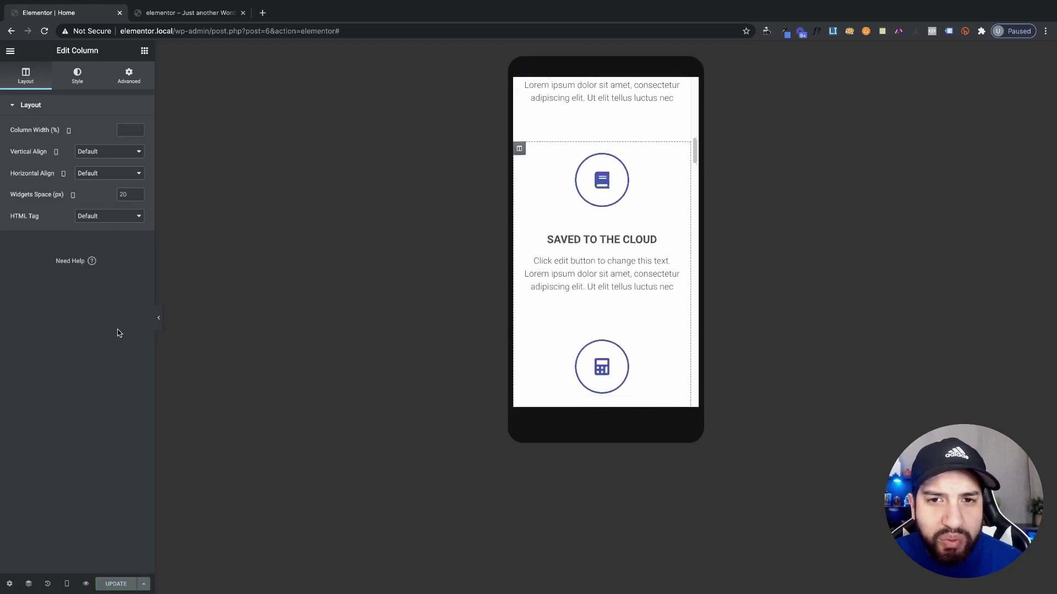
# - Review the mobile layout from the features section through the pricing plans and FAQ to the end of the page
pyautogui.scroll(5, 536, 295)
pyautogui.scroll(5, 542, 290)
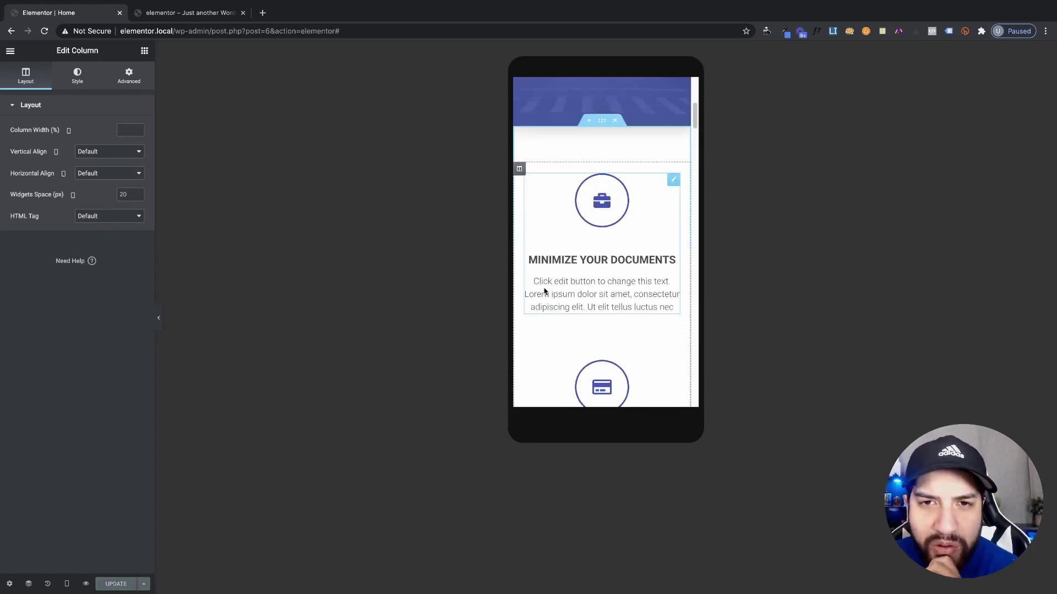
pyautogui.scroll(-8, 548, 292)
pyautogui.scroll(-10, 553, 296)
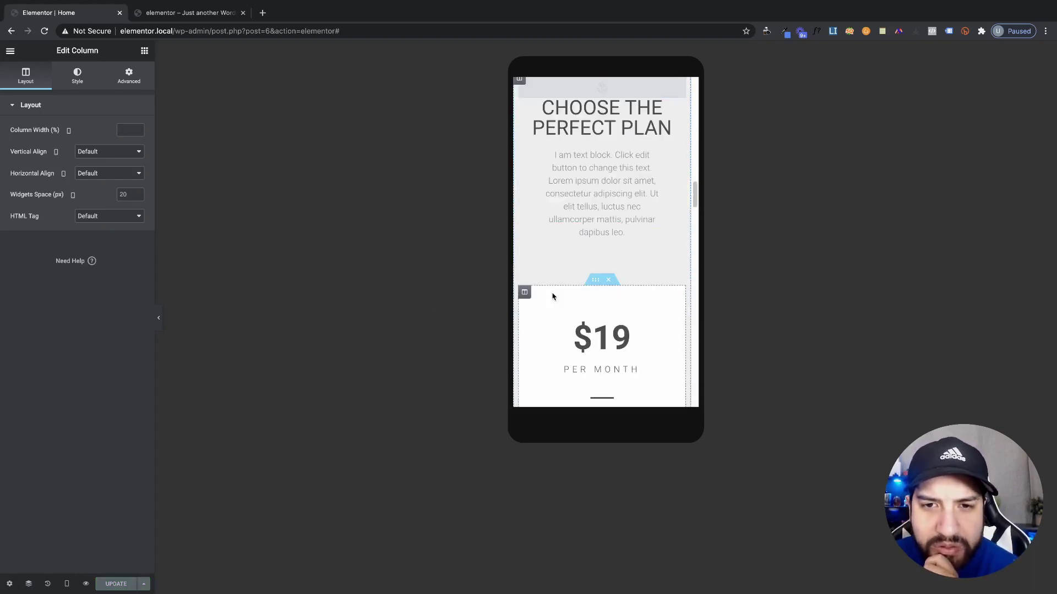
pyautogui.scroll(-8, 555, 296)
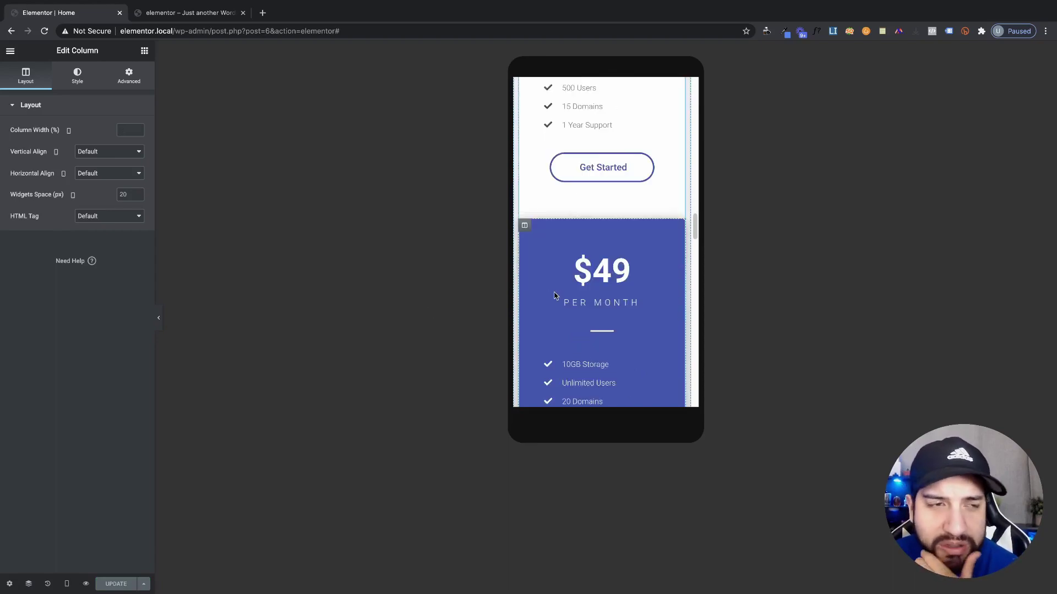
pyautogui.scroll(-15, 555, 294)
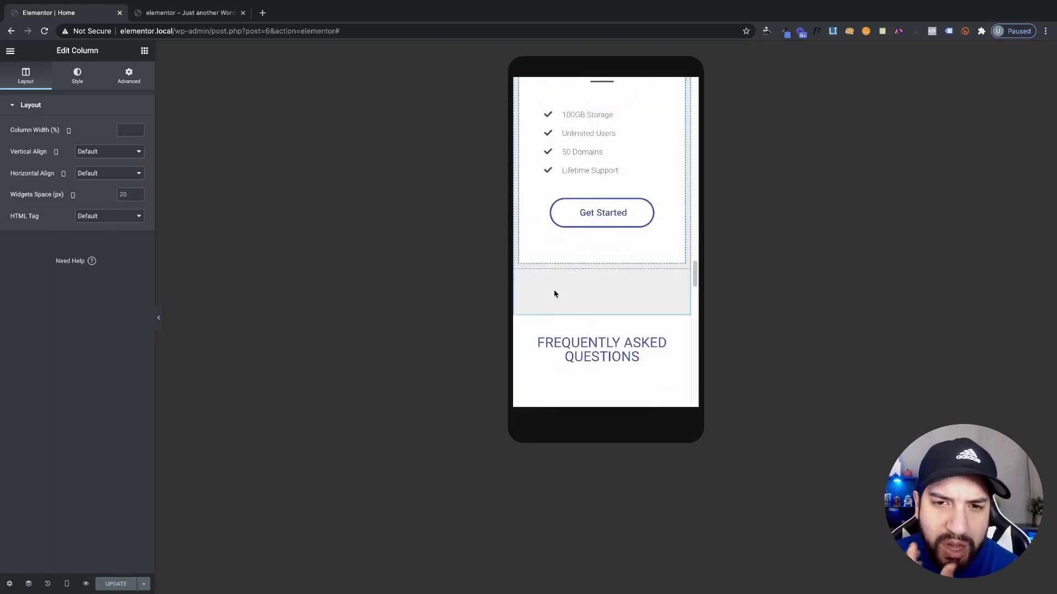
pyautogui.scroll(-3, 557, 293)
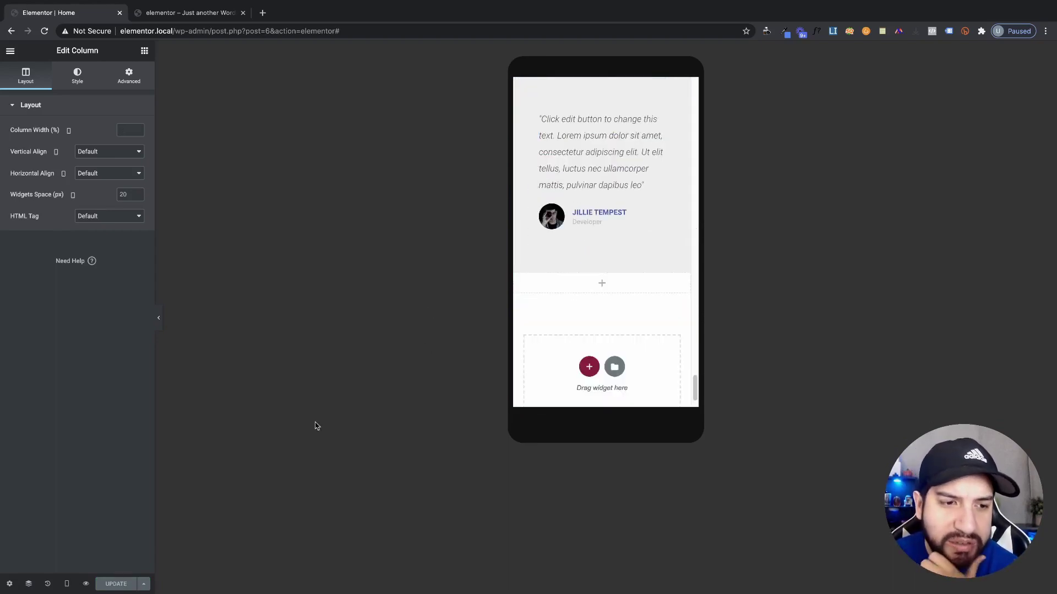
# - Switch the preview back to Desktop and view the hero and features sections at the page's start
pyautogui.click(66, 583)
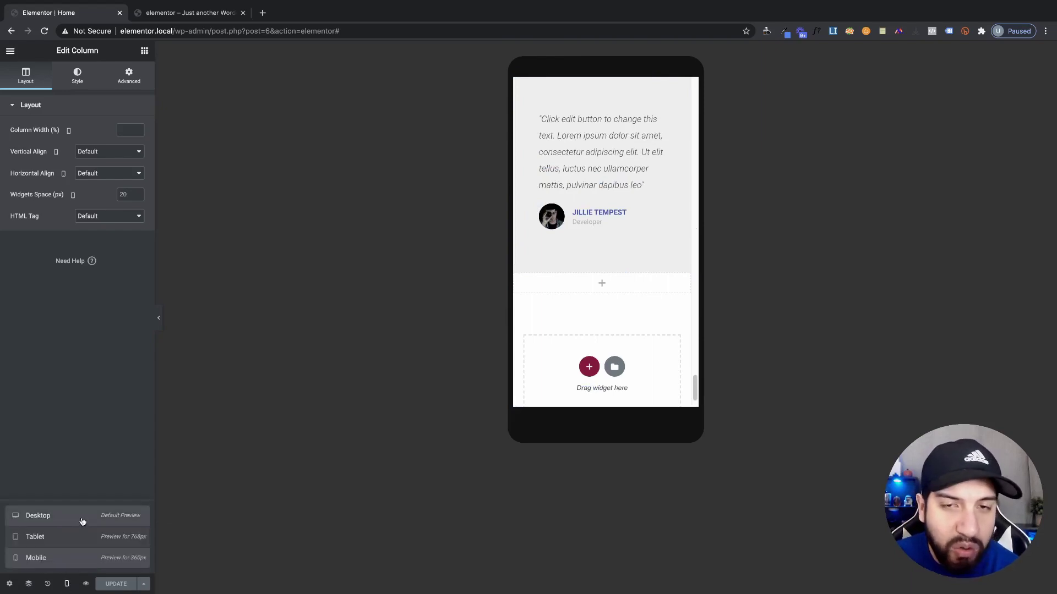
pyautogui.click(82, 522)
pyautogui.scroll(20, 488, 445)
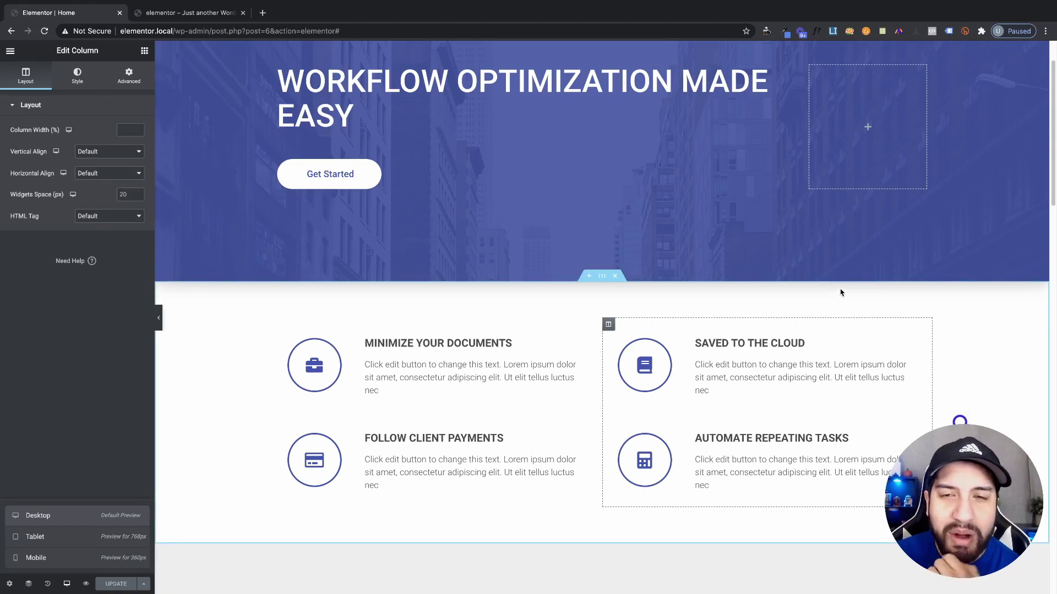
pyautogui.scroll(2, 840, 288)
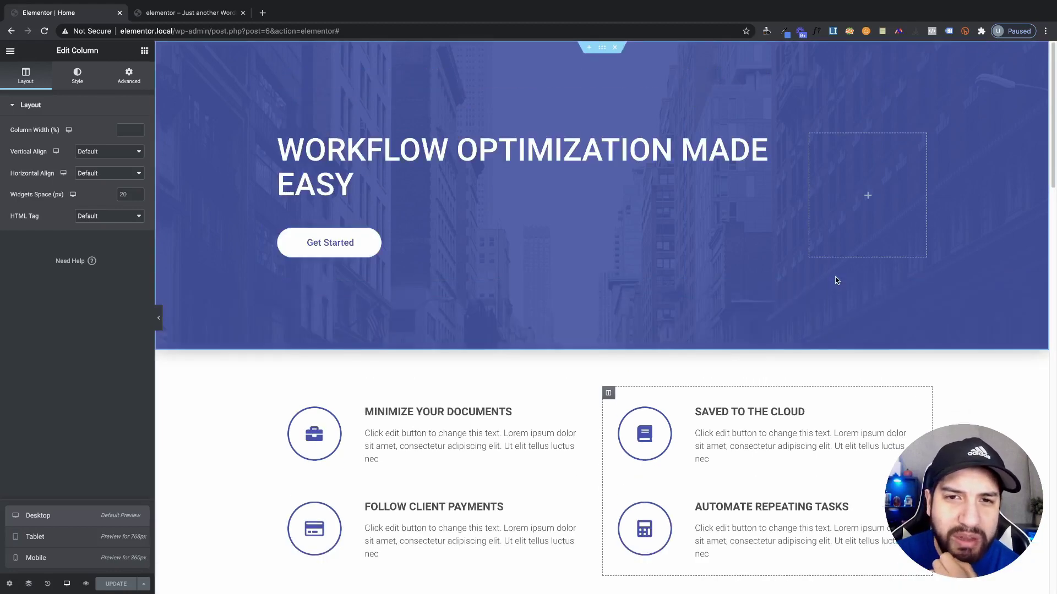